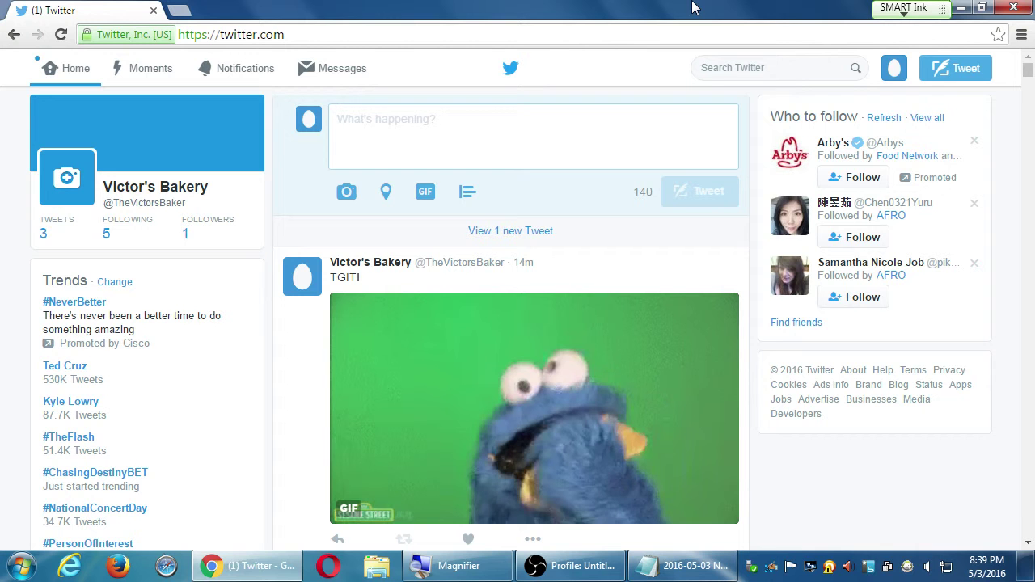
pyautogui.hotkey('ctrl', 't')
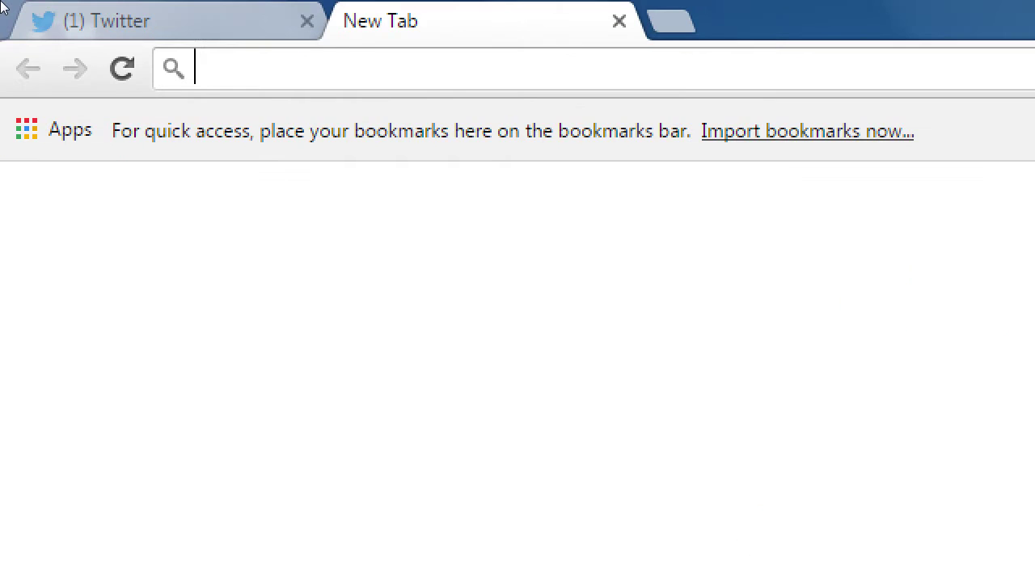
pyautogui.write('http:/')
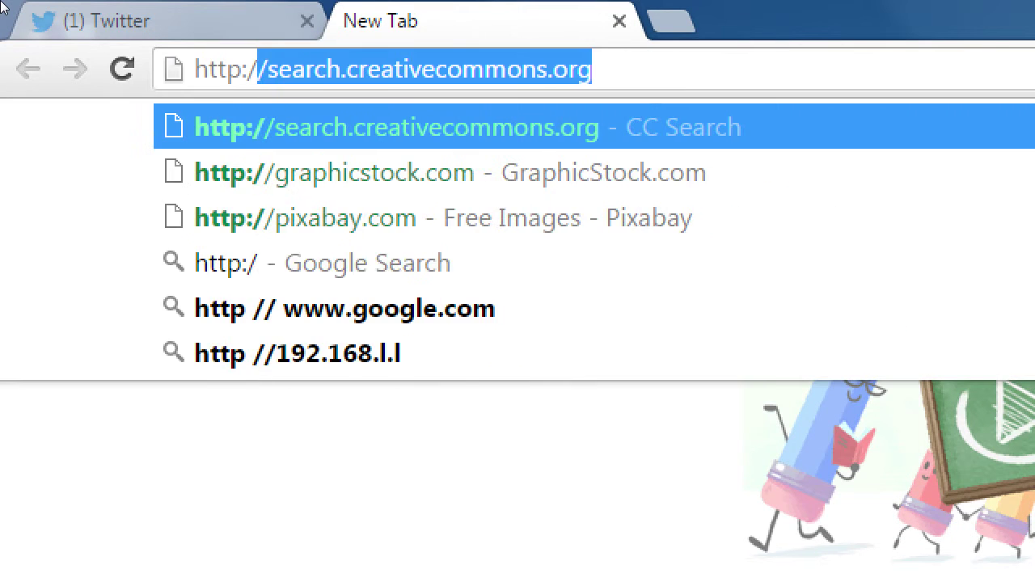
pyautogui.write('/analytics')
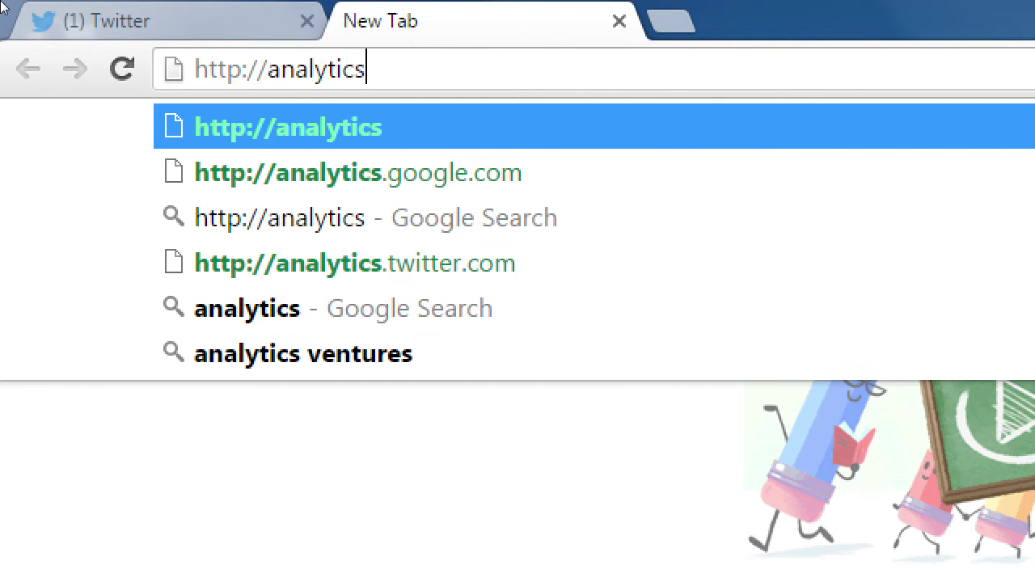
pyautogui.write('.twitter.com')
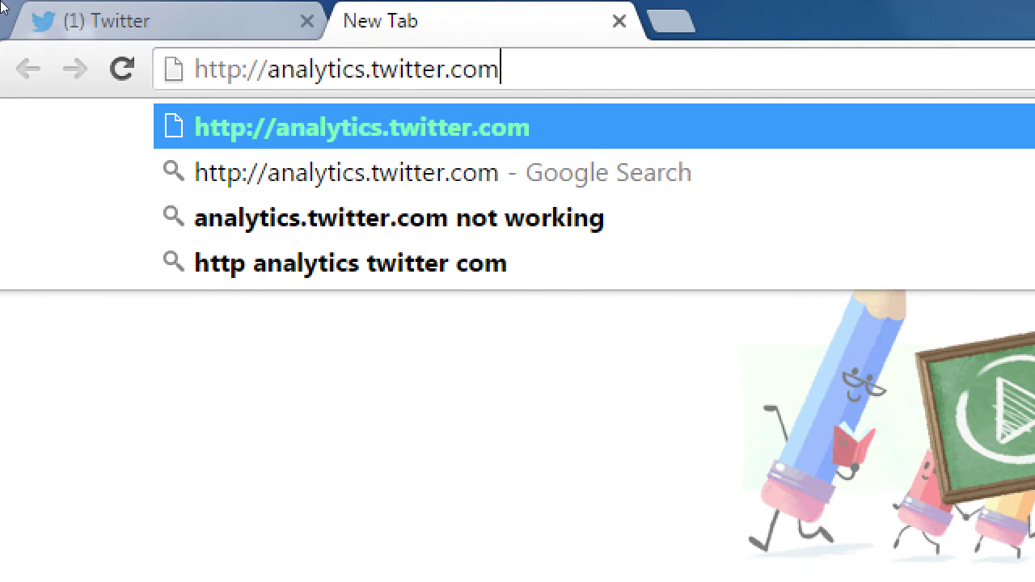
pyautogui.click(35, 8)
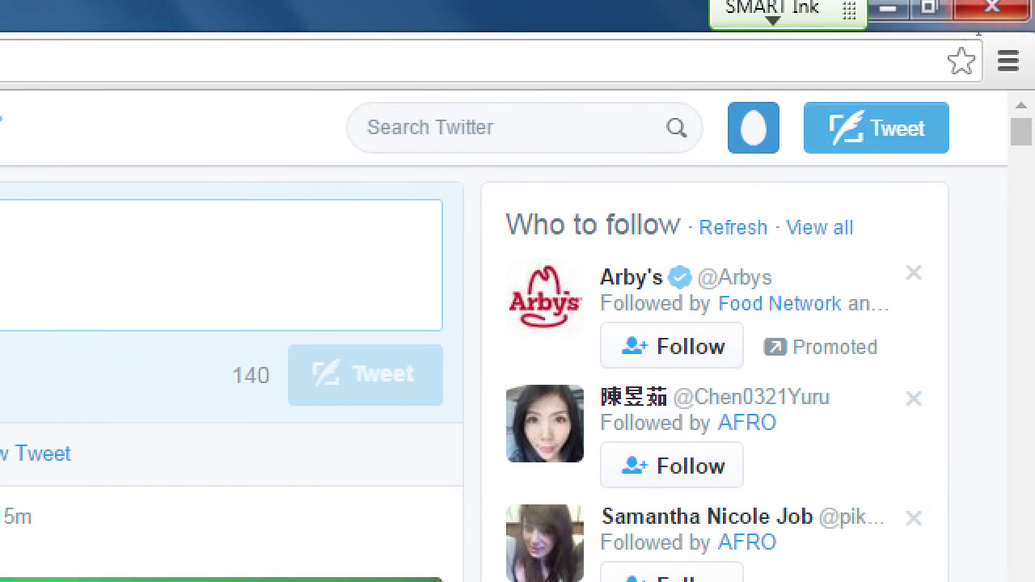
pyautogui.click(753, 128)
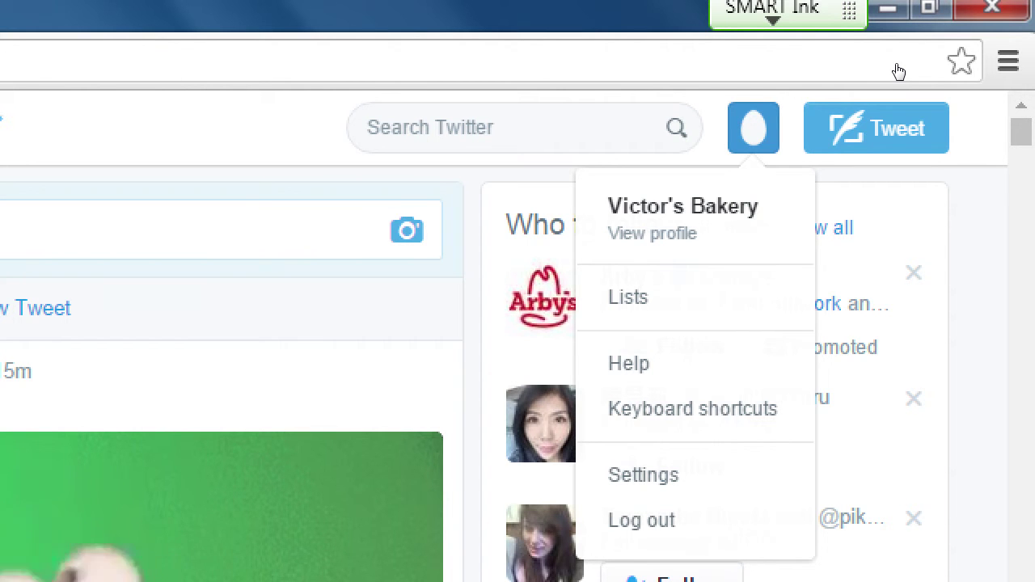
pyautogui.hotkey('ctrl', 't')
pyautogui.write('http://analytics.twitter.com')
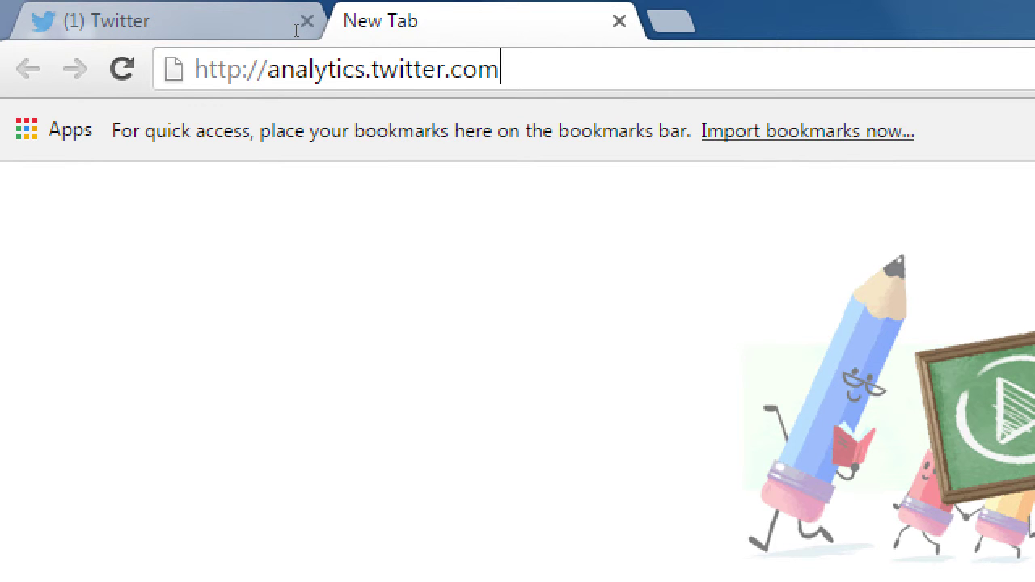
pyautogui.press('Return')
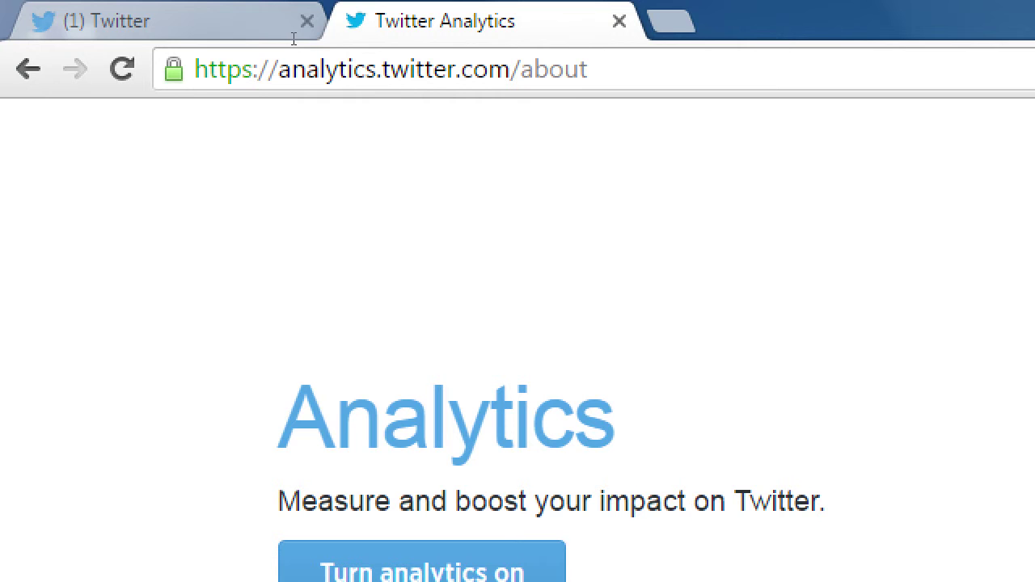
pyautogui.click(289, 47)
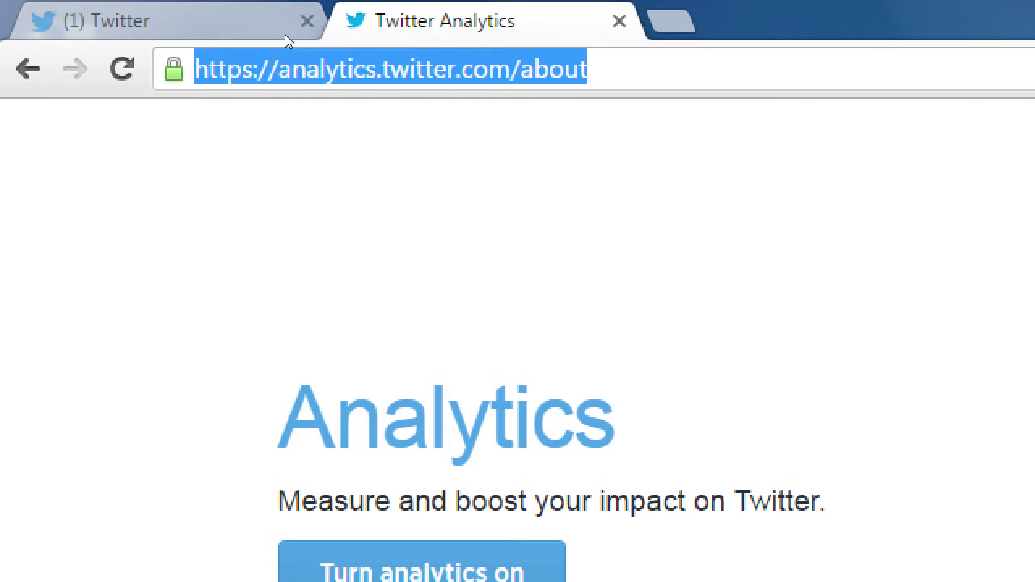
pyautogui.press('End')
pyautogui.hotkey('ctrl', 'shift', 'Left')
pyautogui.press('BackSpace')
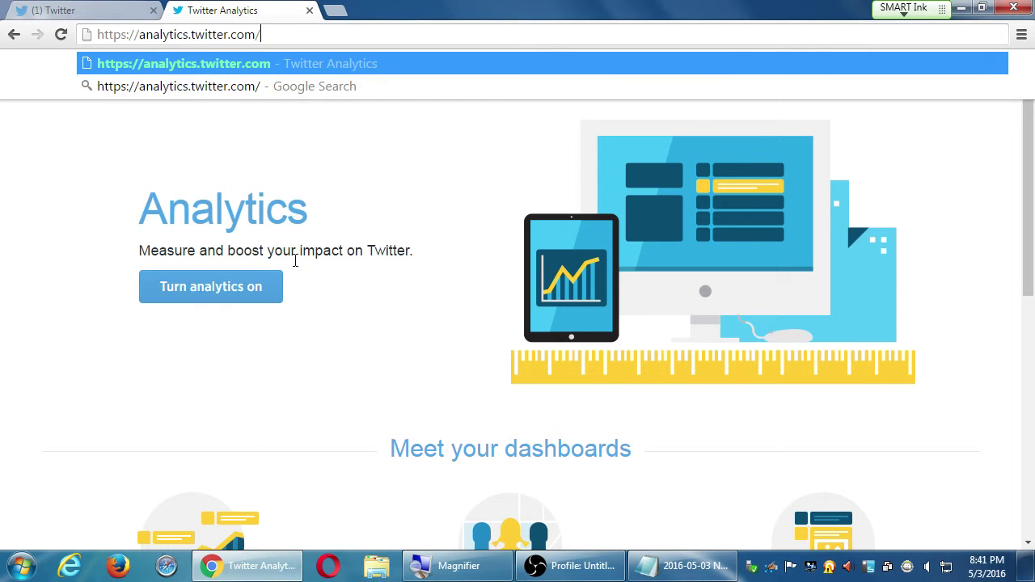
pyautogui.click(555, 576)
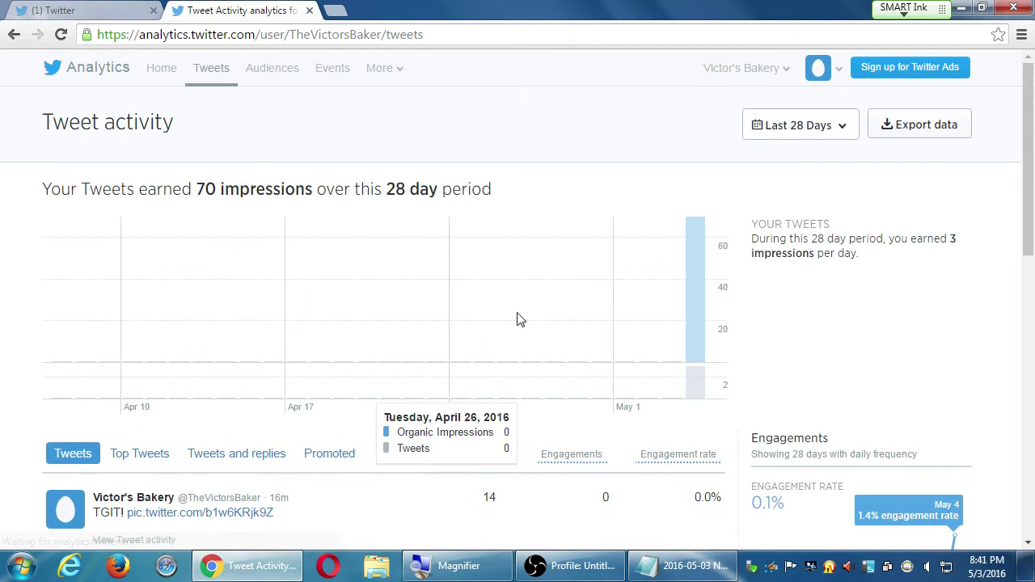
pyautogui.scroll(-3, 520, 319)
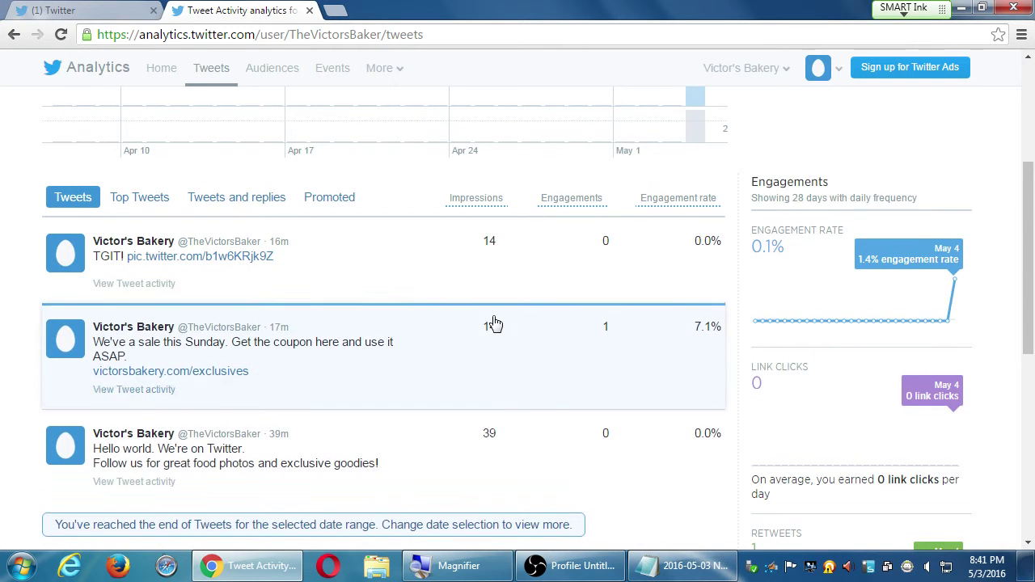
pyautogui.scroll(3, 496, 324)
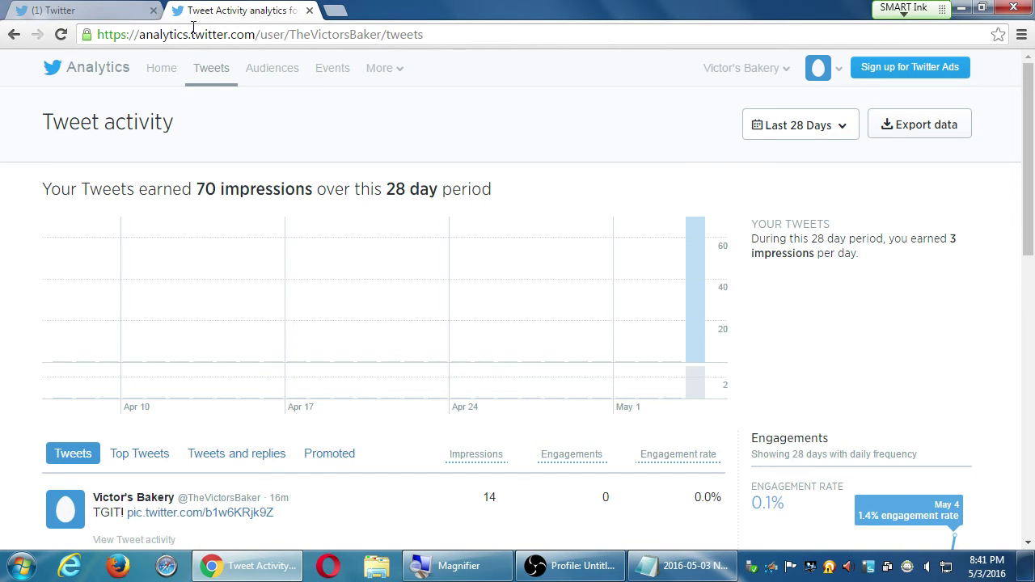
# Reload the Twitter home page and examine the profile menu for an analytics entry, comparing it with the Tweet activity page.
pyautogui.click(100, 8)
pyautogui.press('F5')
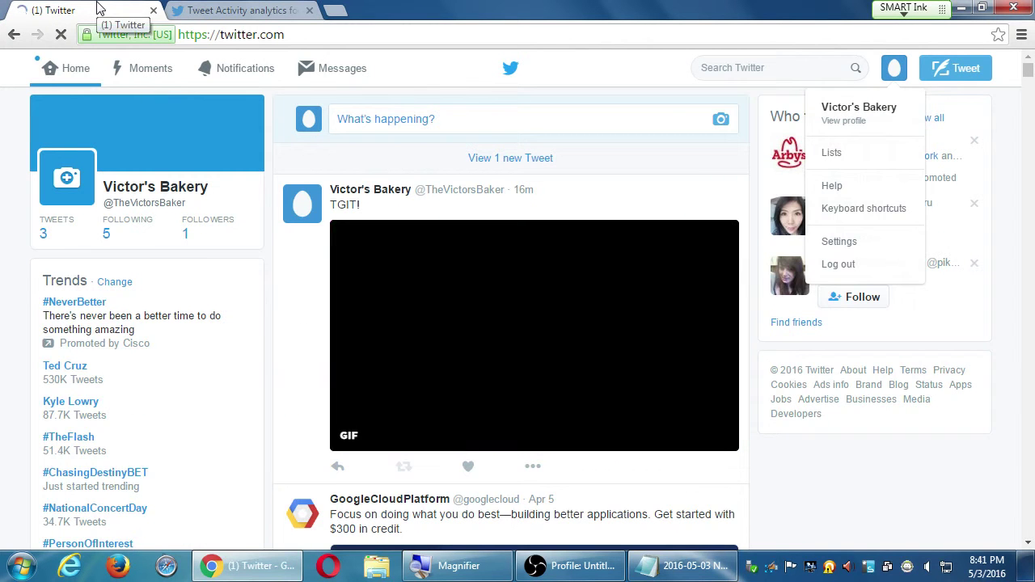
pyautogui.click(893, 71)
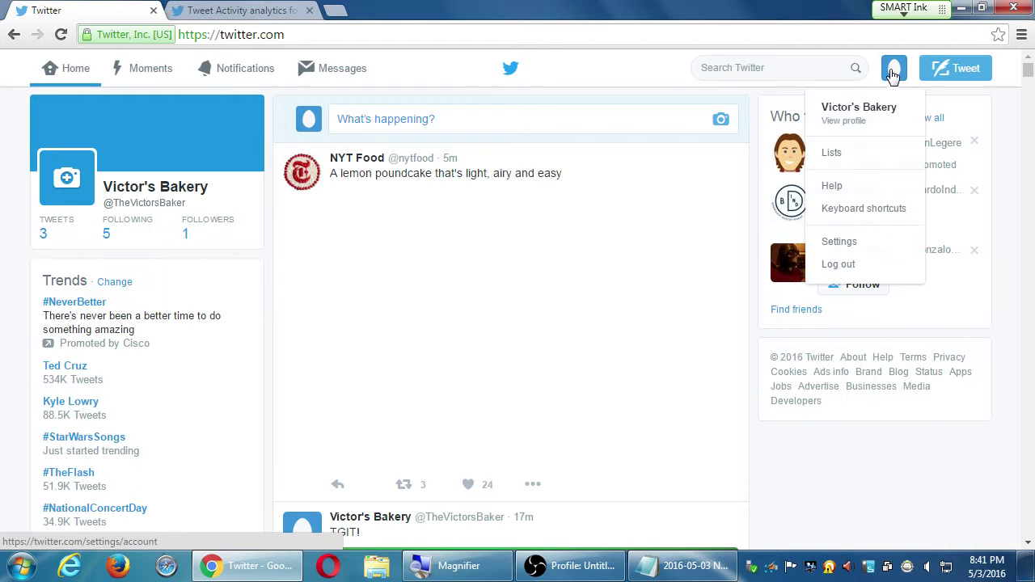
pyautogui.click(895, 71)
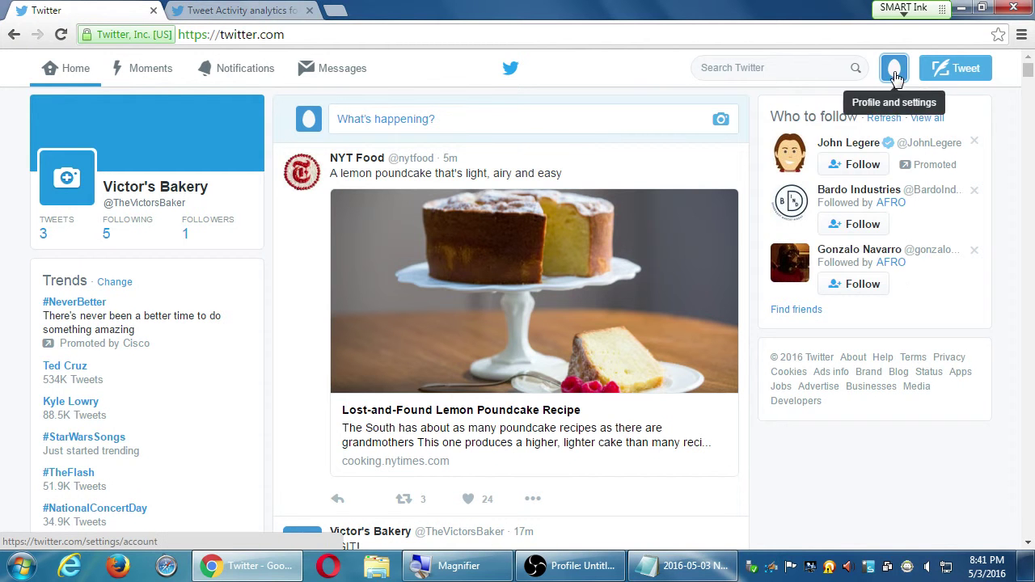
pyautogui.click(895, 71)
pyautogui.click(896, 72)
pyautogui.click(896, 74)
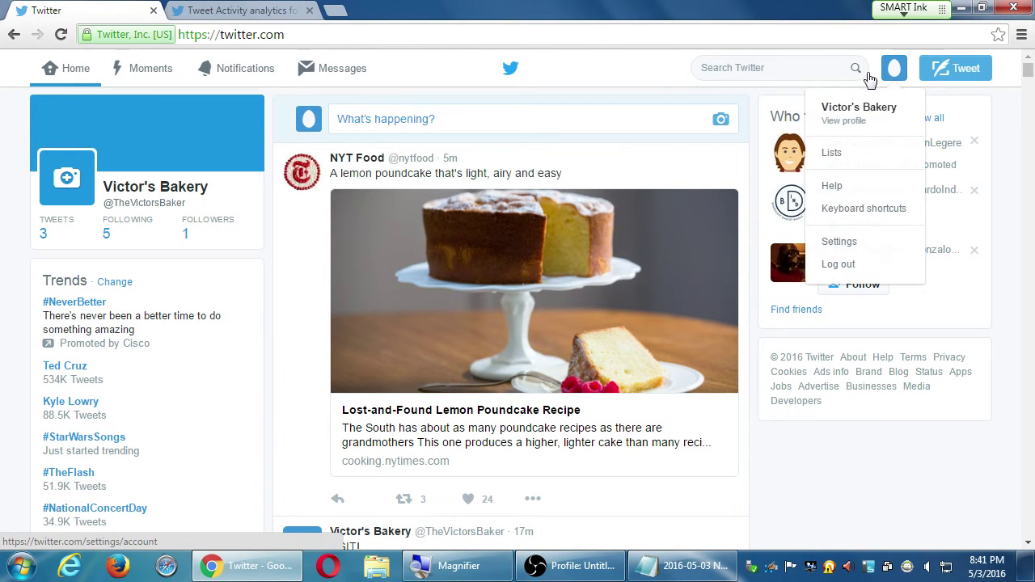
pyautogui.click(217, 6)
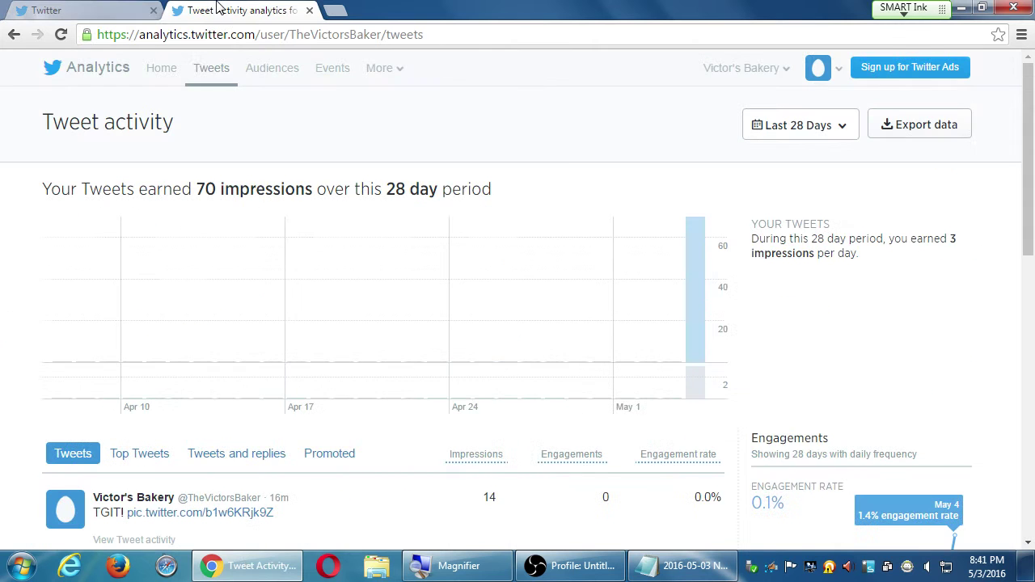
pyautogui.click(106, 8)
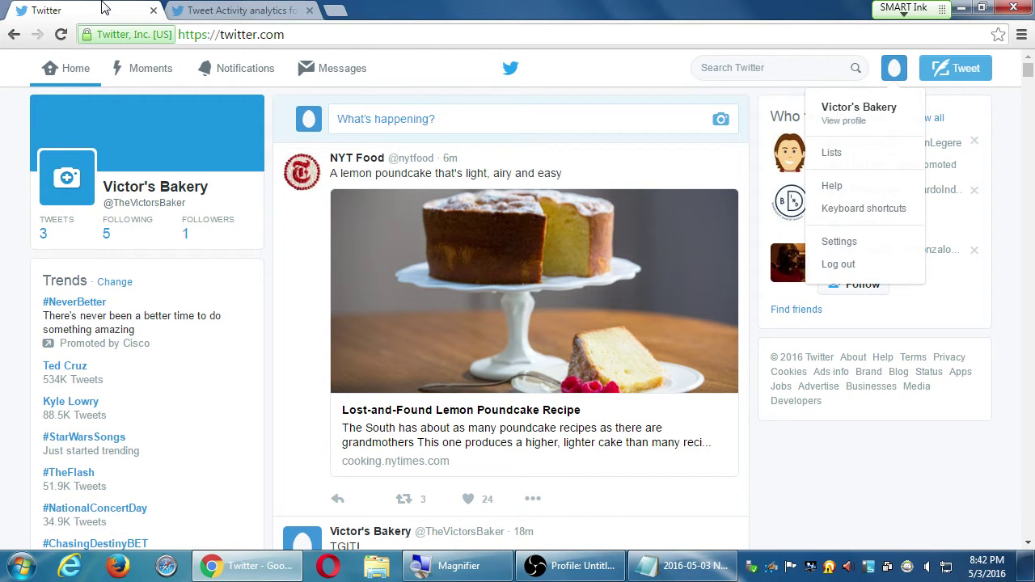
# Switch to 2016-05-03 Notes.txt in Notepad, magnify the view and add the heading "Strategies to get Followers" below the existing notes.
pyautogui.click(694, 557)
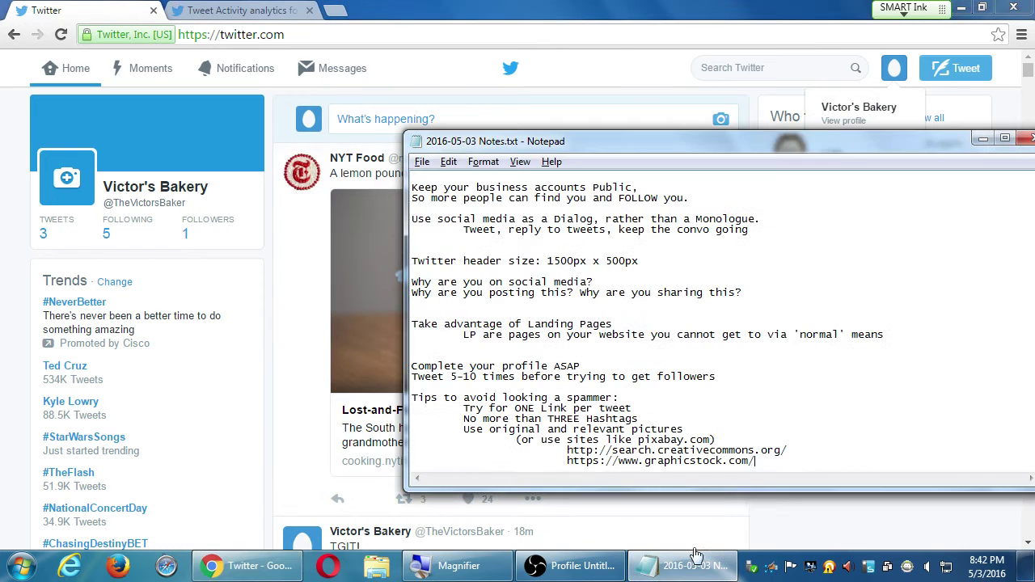
pyautogui.press('super')
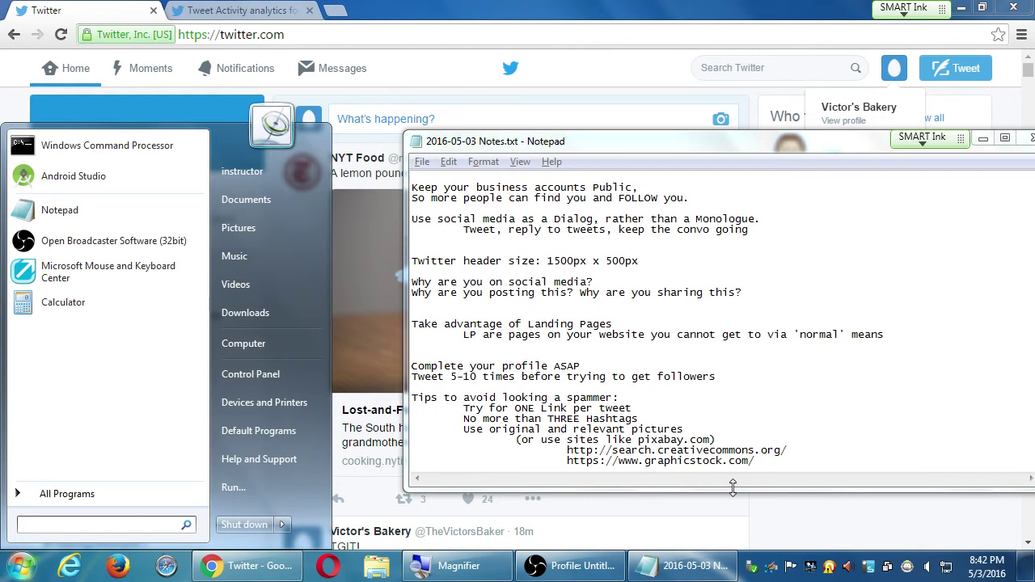
pyautogui.press('super+plus')
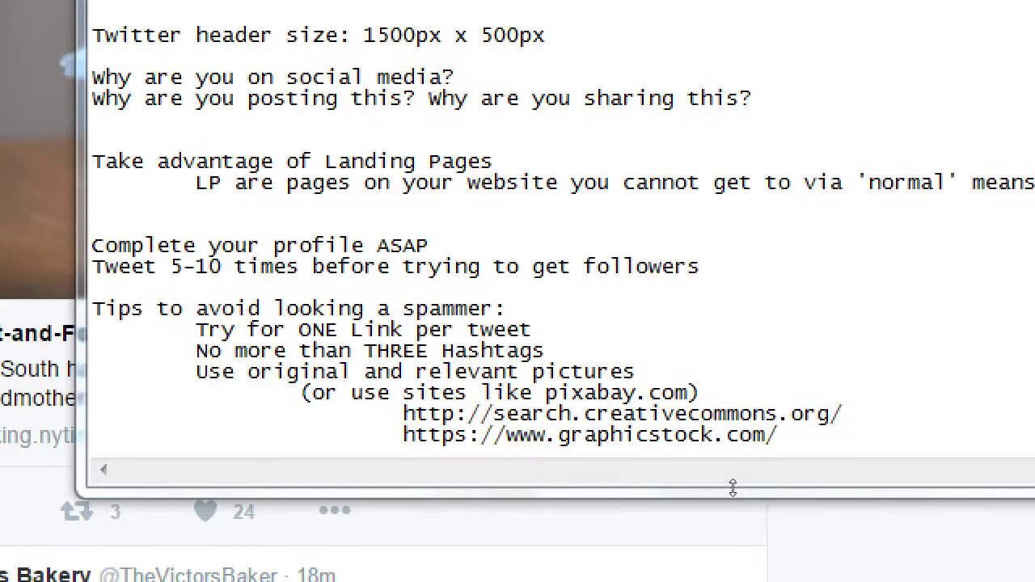
pyautogui.click(779, 465)
pyautogui.press('Return')
pyautogui.press('Return')
pyautogui.press('Return')
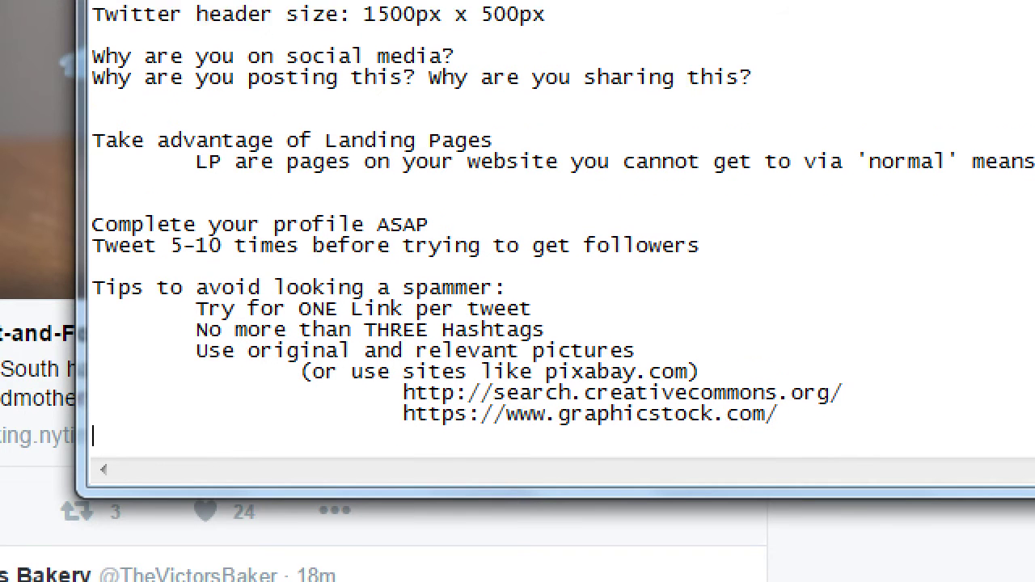
pyautogui.write('Stra')
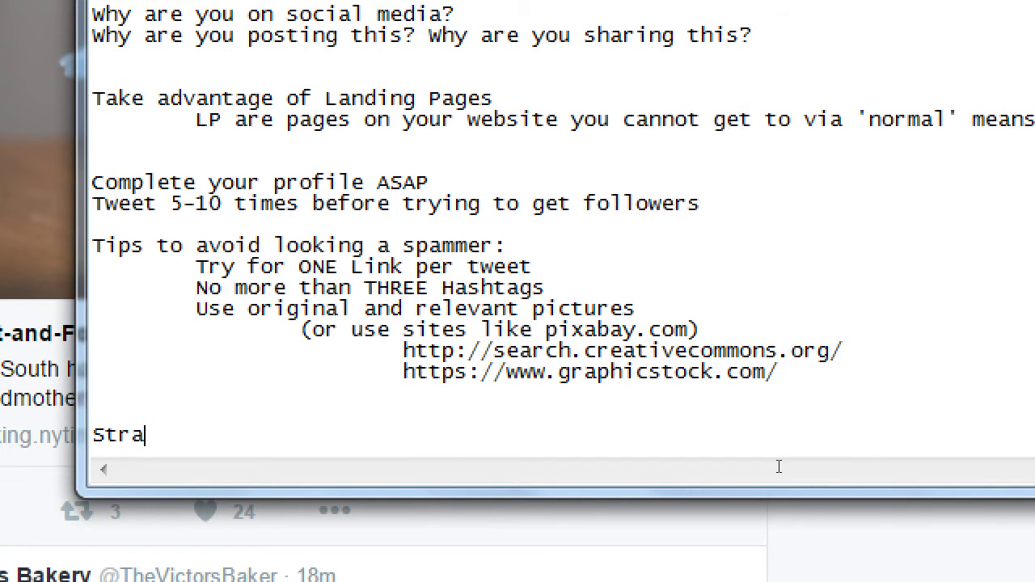
pyautogui.write('tegies to cg')
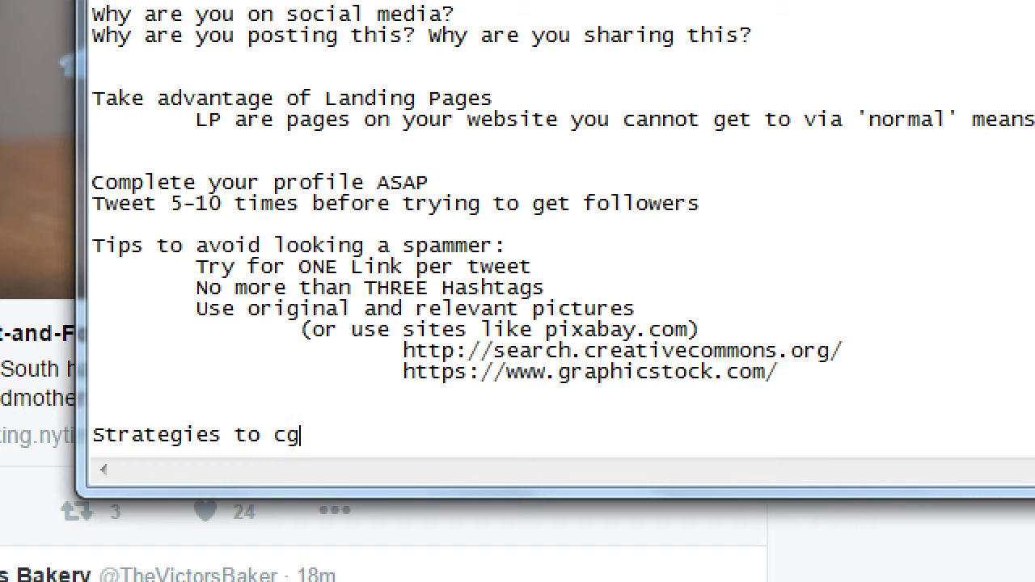
pyautogui.press('BackSpace')
pyautogui.press('BackSpace')
pyautogui.write('get c')
pyautogui.press('BackSpace')
pyautogui.write('Followers')
# Add the indented line "Follow accounts, and some will Follow Back" under the followers heading.
pyautogui.press('Return')
pyautogui.press('Tab')
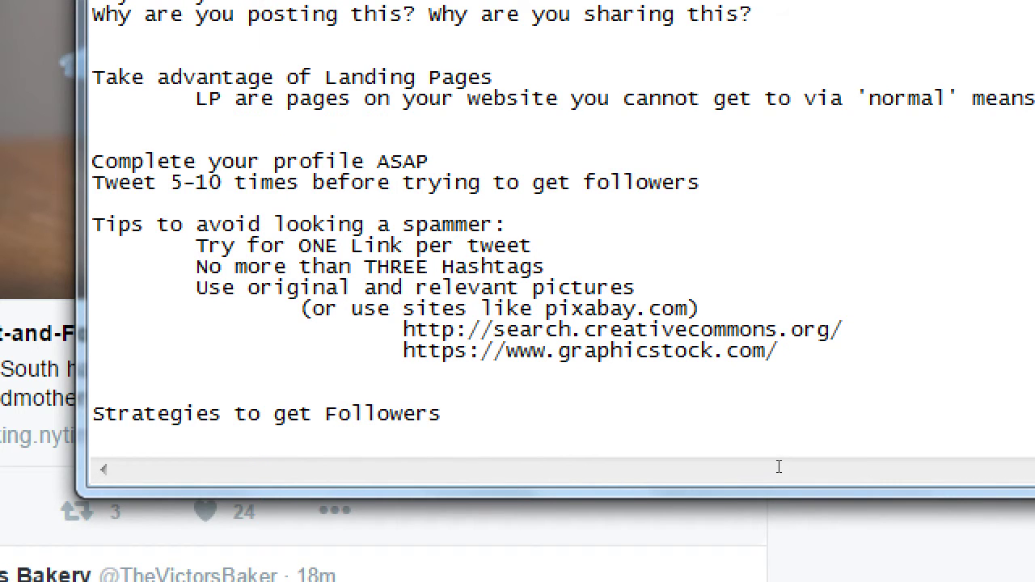
pyautogui.write('Follow accounts')
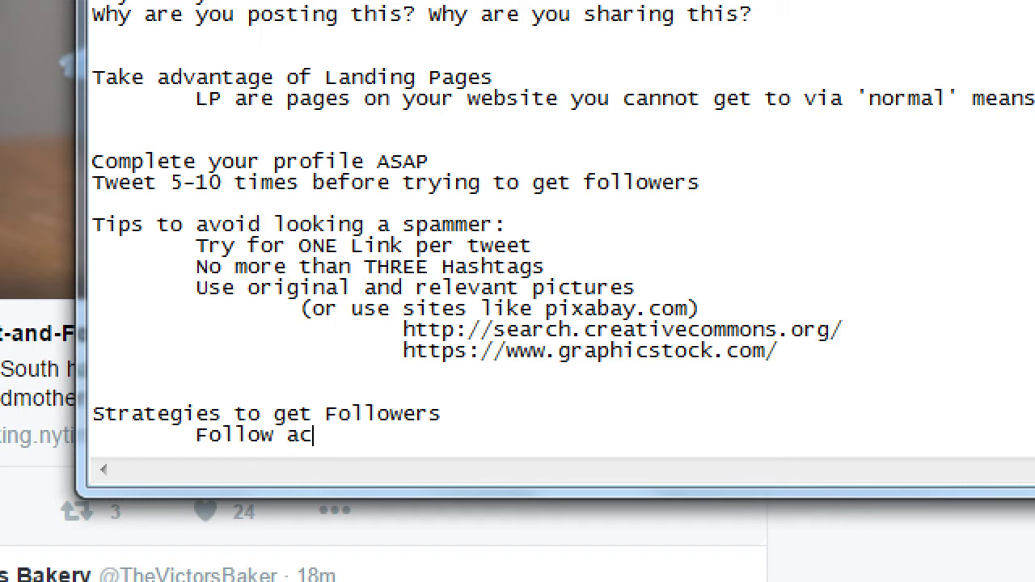
pyautogui.write('some ')
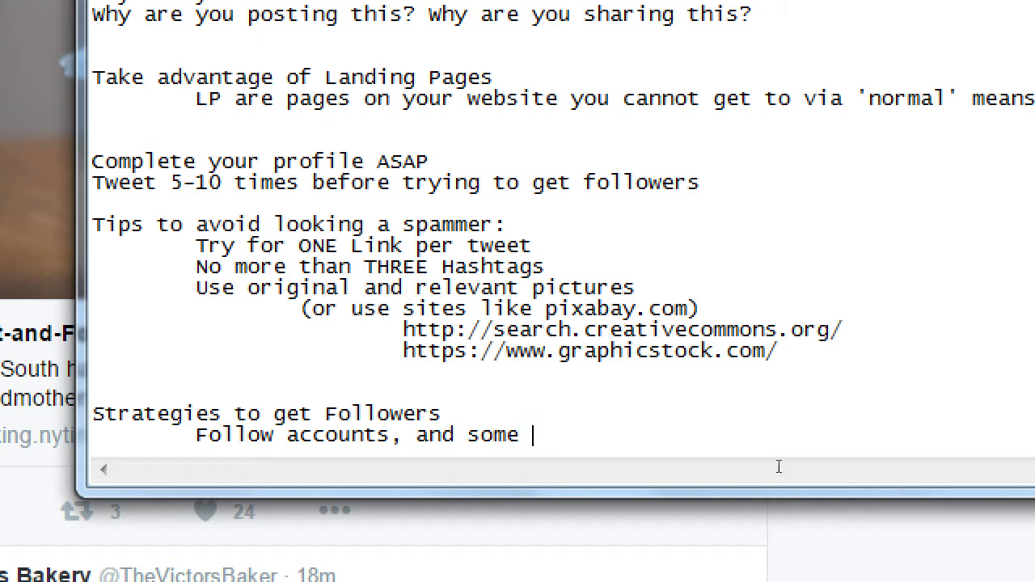
pyautogui.write('will follow')
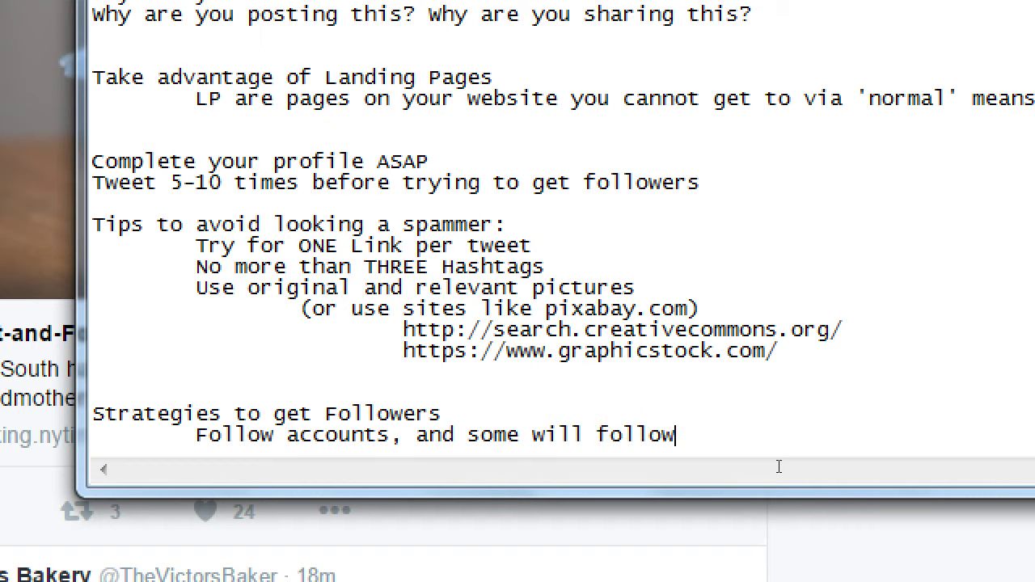
pyautogui.press('BackSpace')
pyautogui.press('BackSpace')
pyautogui.press('BackSpace')
pyautogui.press('BackSpace')
pyautogui.press('BackSpace')
pyautogui.press('BackSpace')
pyautogui.write('Follow Back')
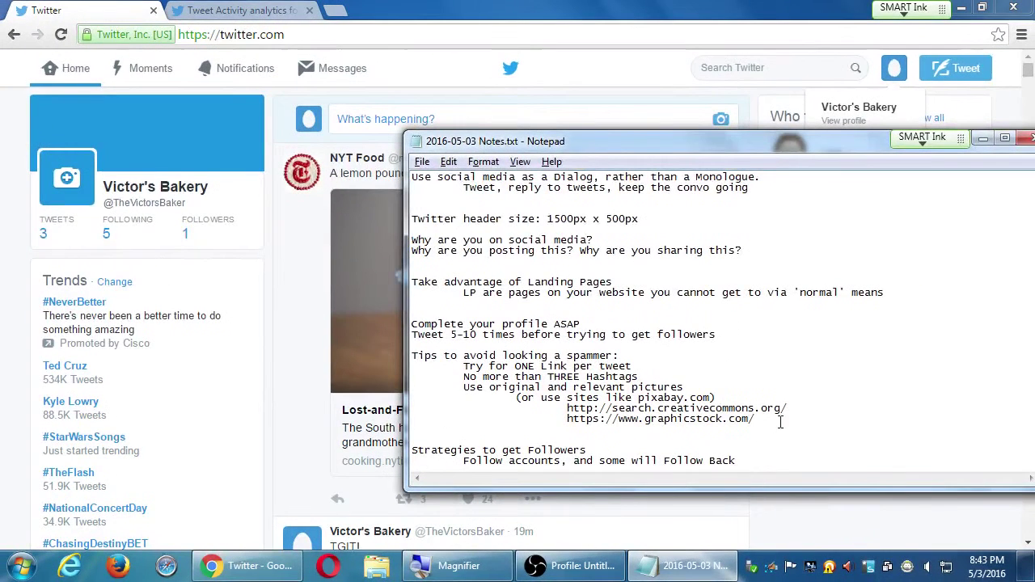
# Return to Twitter in the browser, search for "cookies" and look through the top results.
pyautogui.click(847, 513)
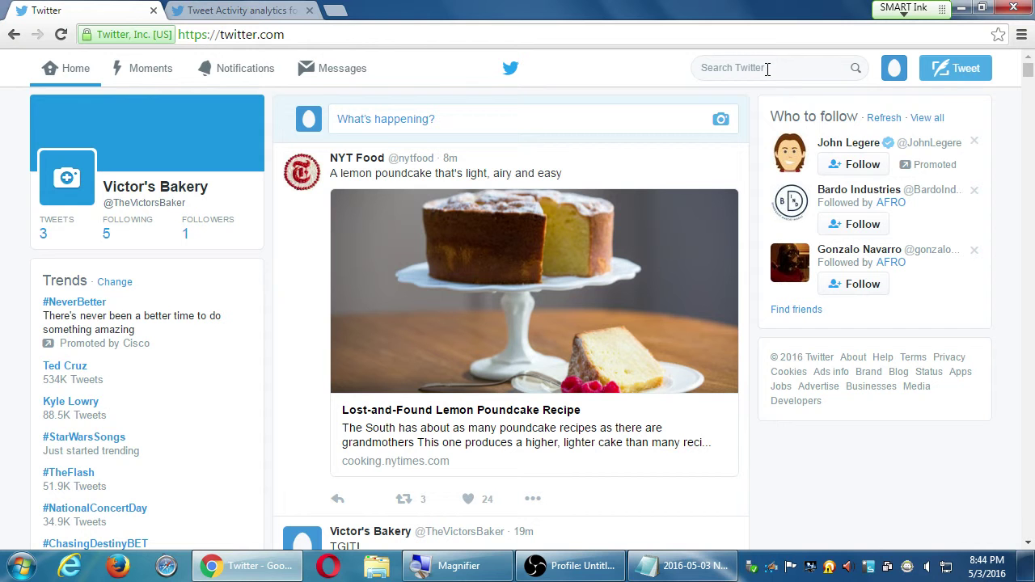
pyautogui.click(768, 69)
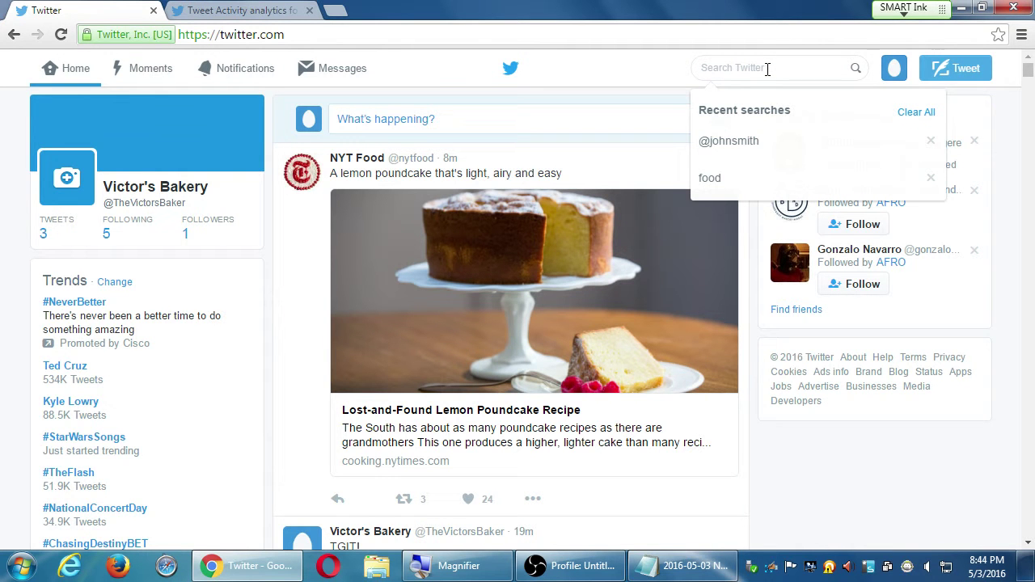
pyautogui.write('cooki')
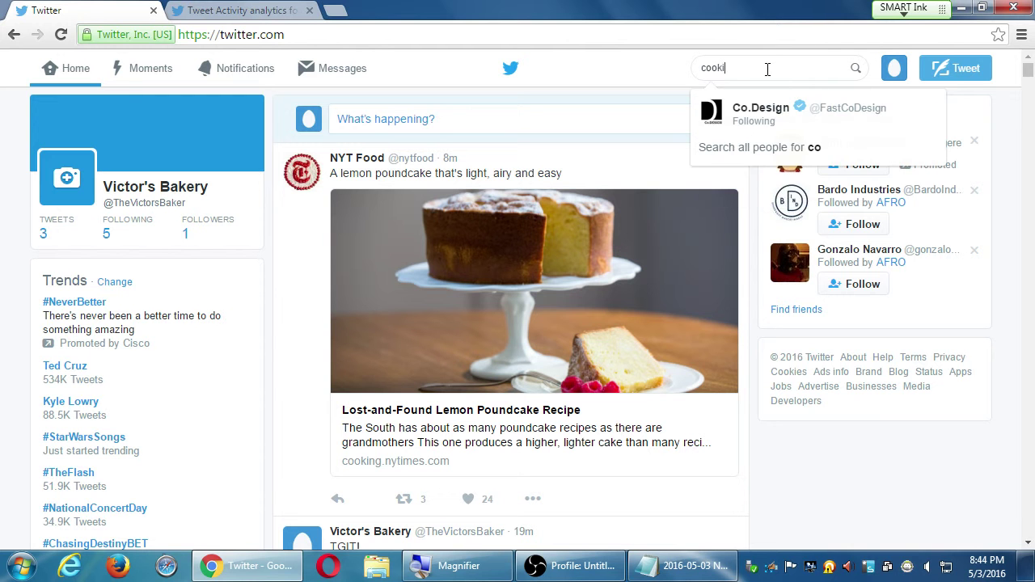
pyautogui.write('es')
pyautogui.press('Return')
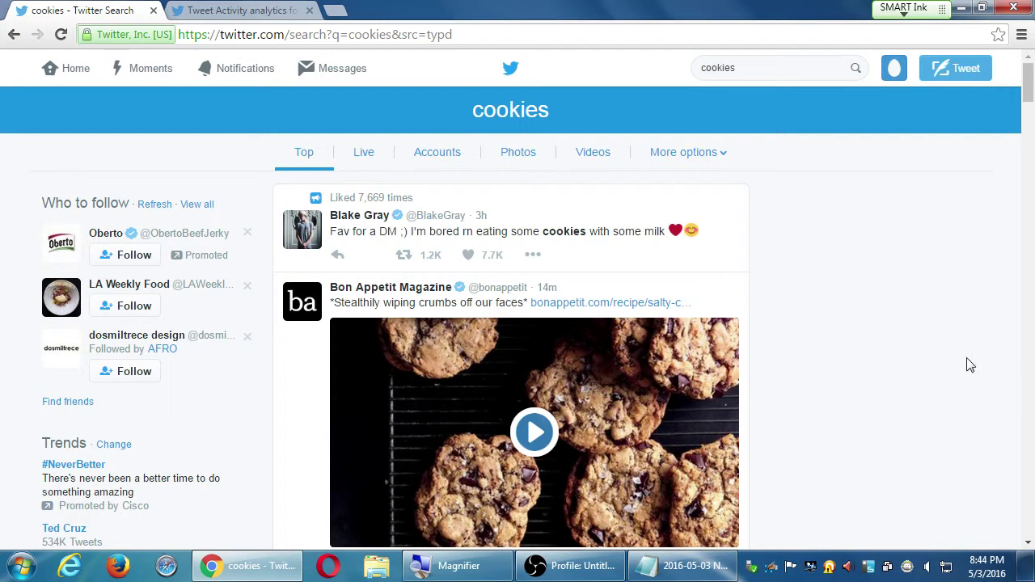
pyautogui.scroll(-4, 883, 395)
pyautogui.scroll(-10, 888, 385)
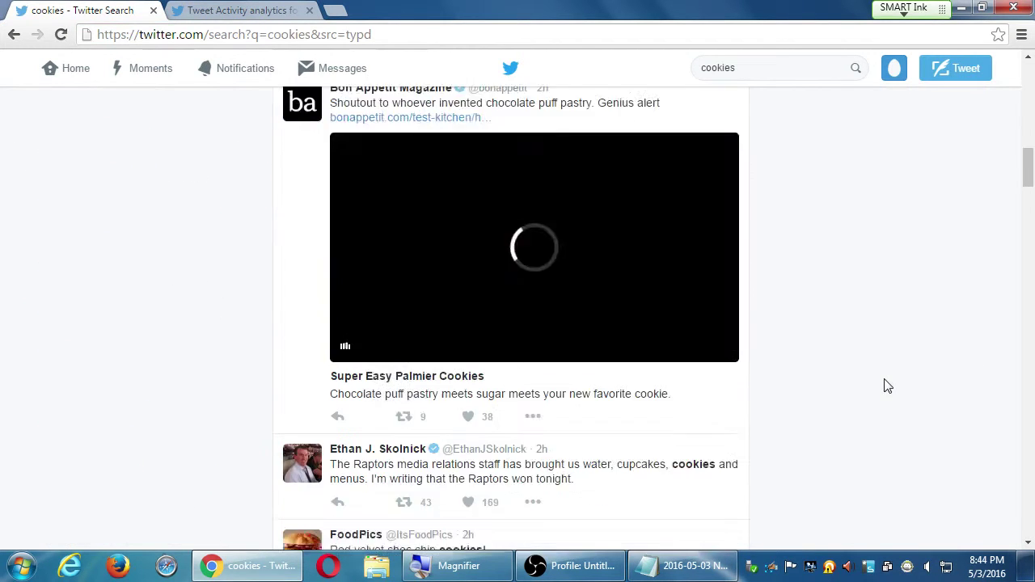
# Show the live results for "cookies" and follow the author of the Captain America: Civil War cookies tweet.
pyautogui.scroll(8, 898, 375)
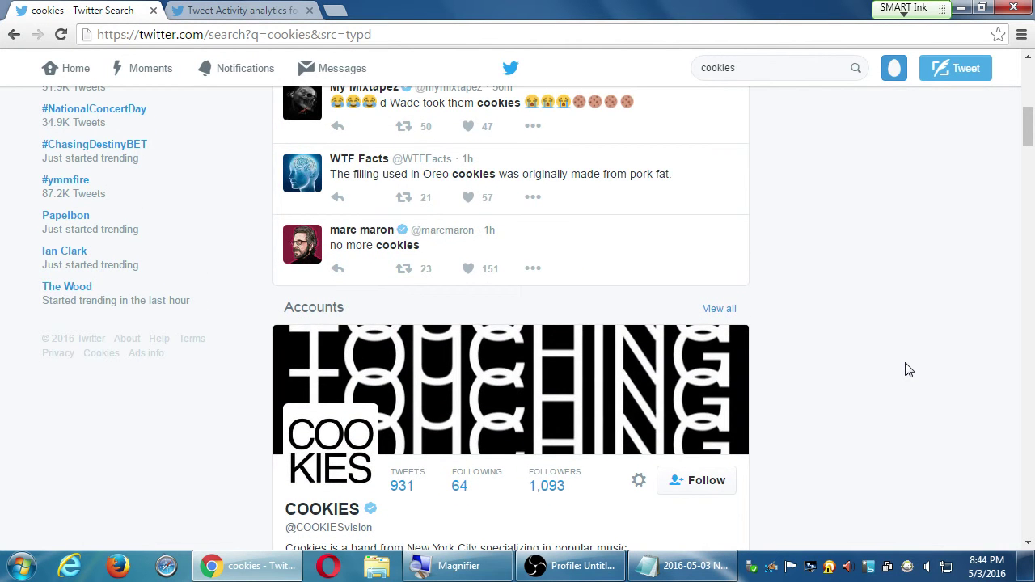
pyautogui.scroll(10, 909, 369)
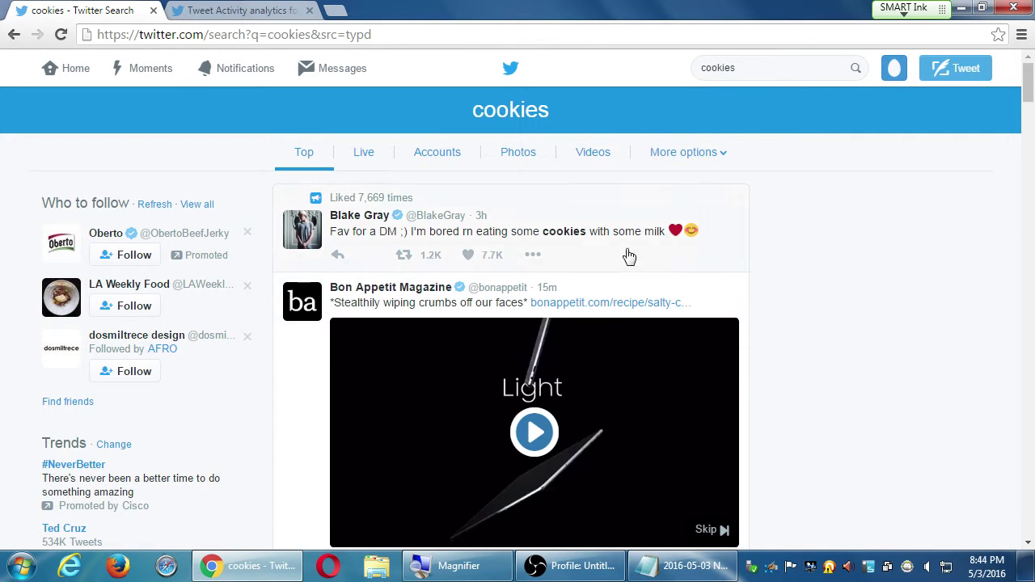
pyautogui.click(365, 157)
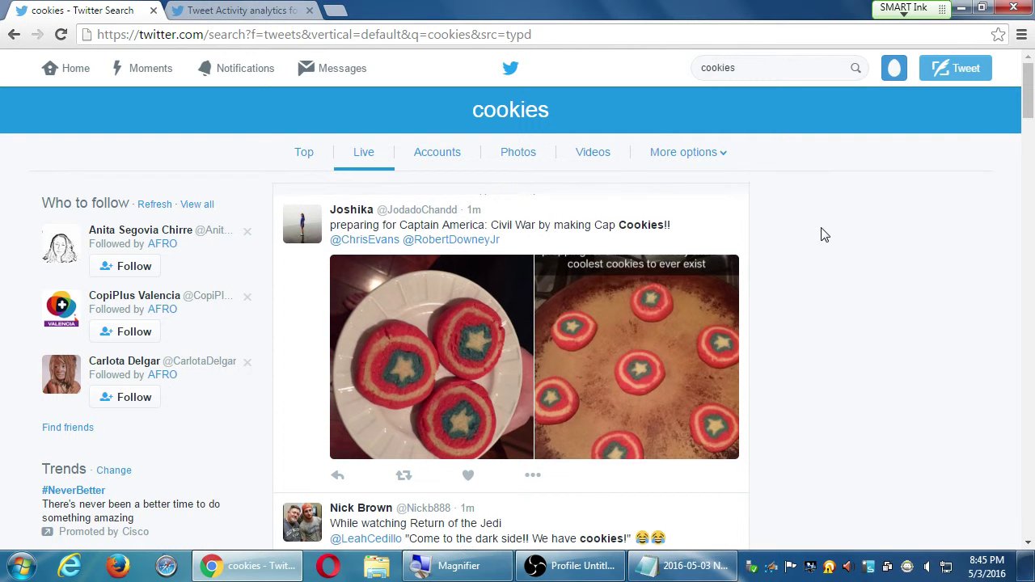
pyautogui.moveTo(307, 251)
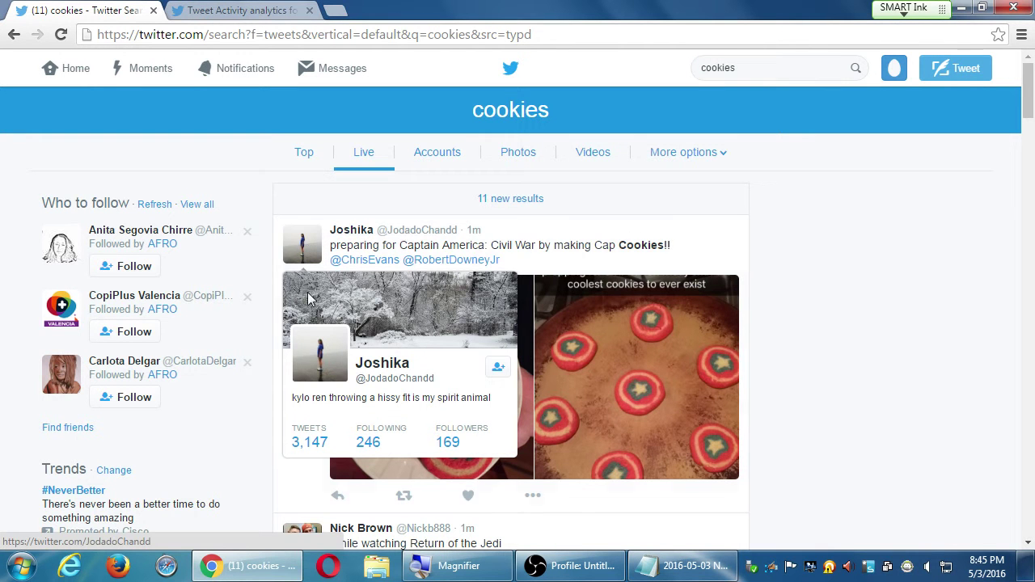
pyautogui.click(492, 371)
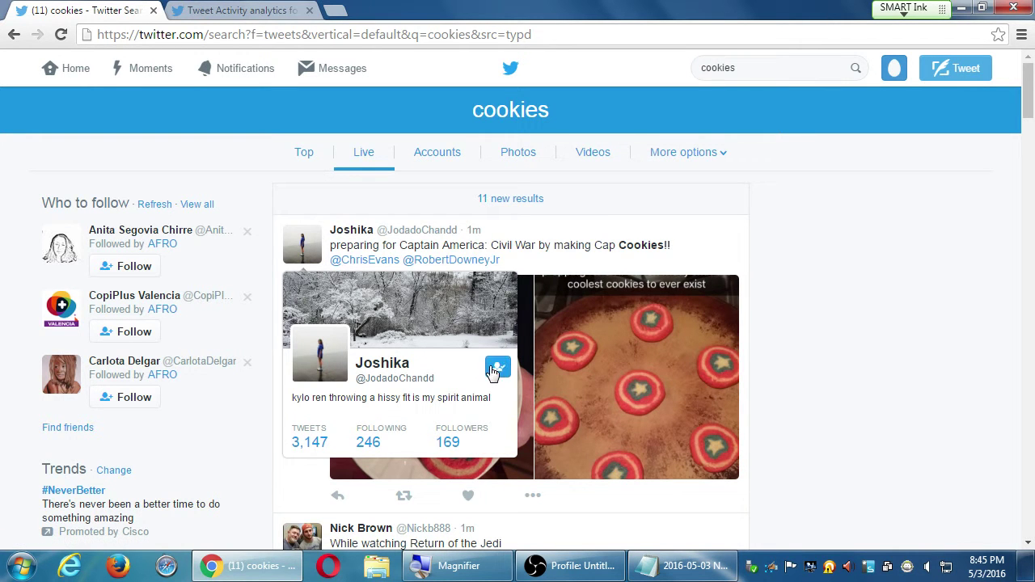
# Follow the author of the "eat lots of cookies" reply from the profile preview in the live results.
pyautogui.scroll(-3, 723, 381)
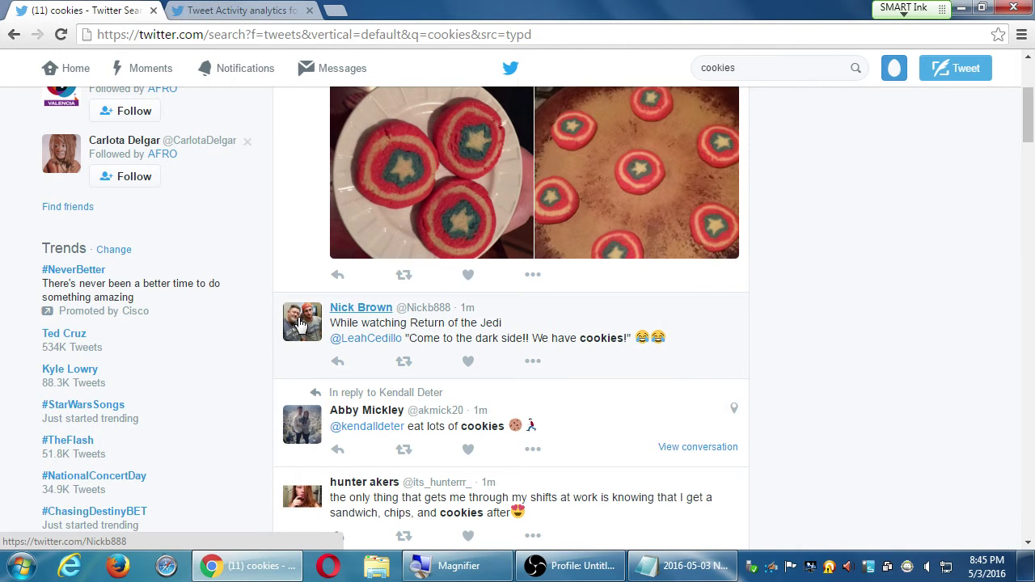
pyautogui.moveTo(301, 324)
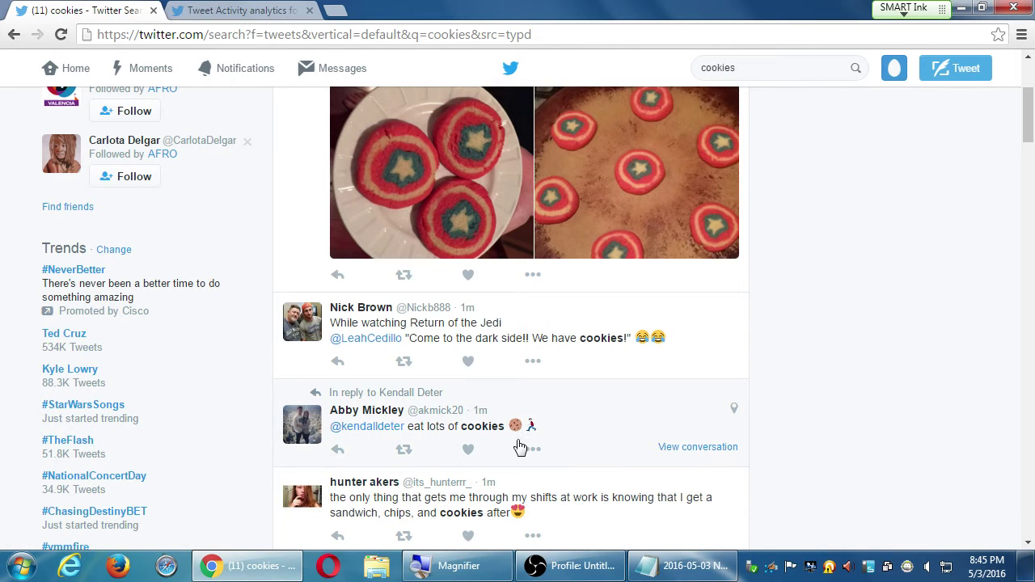
pyautogui.moveTo(308, 426)
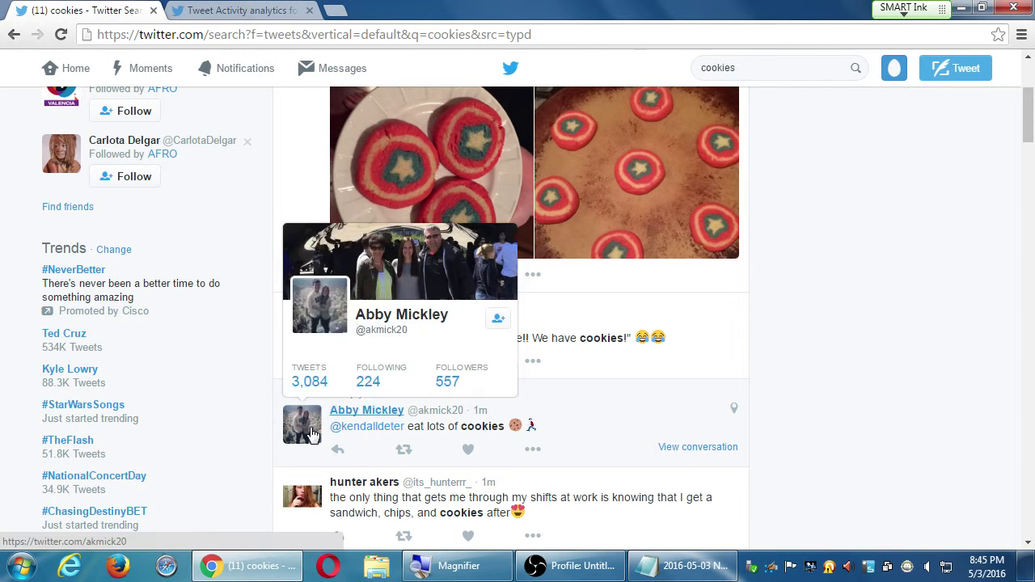
pyautogui.click(493, 327)
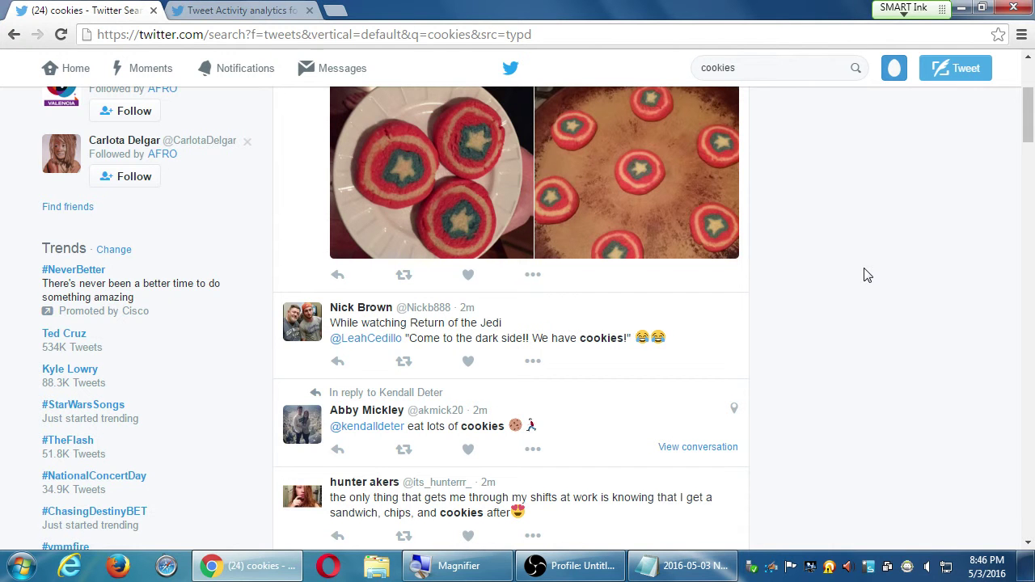
# Recheck the profile preview of the Captain America cookies tweet's author and view the home timeline.
pyautogui.scroll(2, 866, 275)
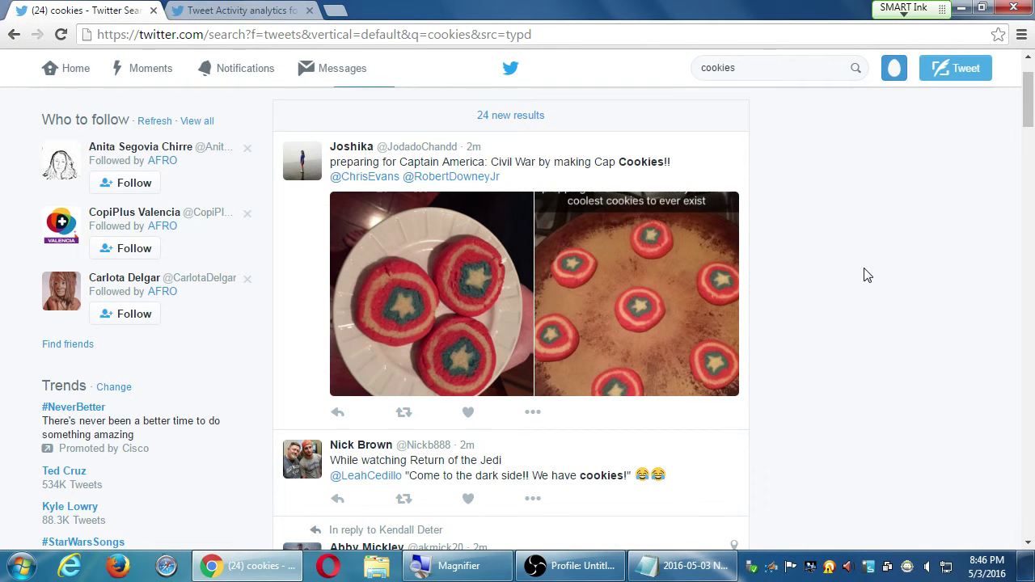
pyautogui.moveTo(310, 176)
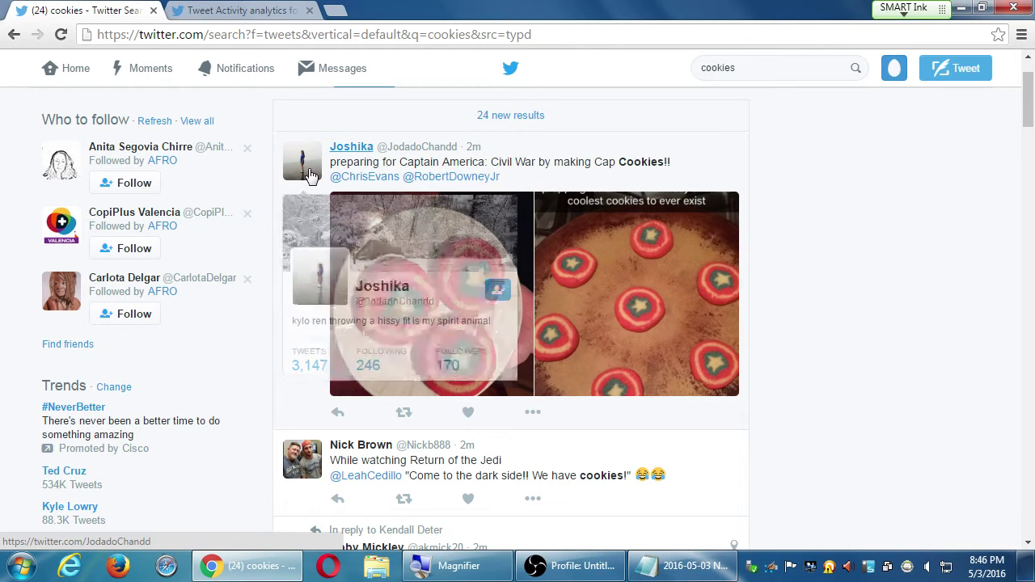
pyautogui.click(72, 73)
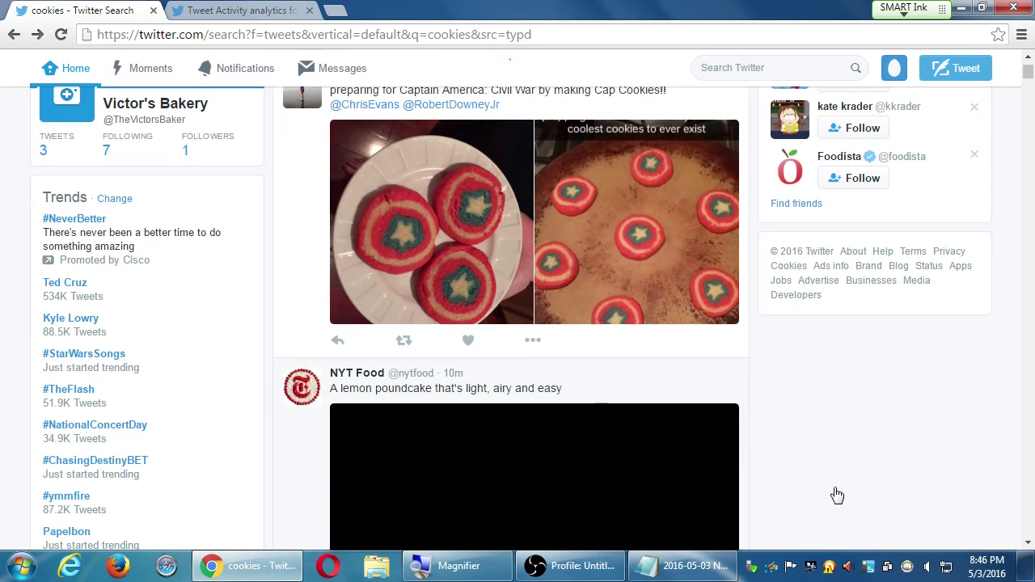
# Return to the live cookies results, look through them and open the profile behind "Made a lot of cookies for speech".
pyautogui.scroll(-20, 331, 388)
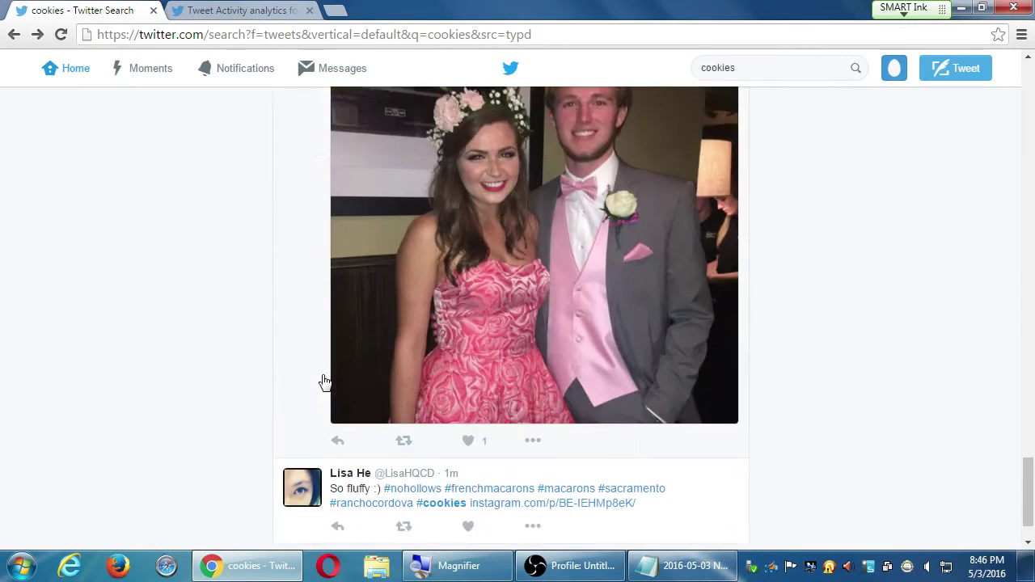
pyautogui.scroll(-5, 296, 363)
pyautogui.scroll(8, 439, 377)
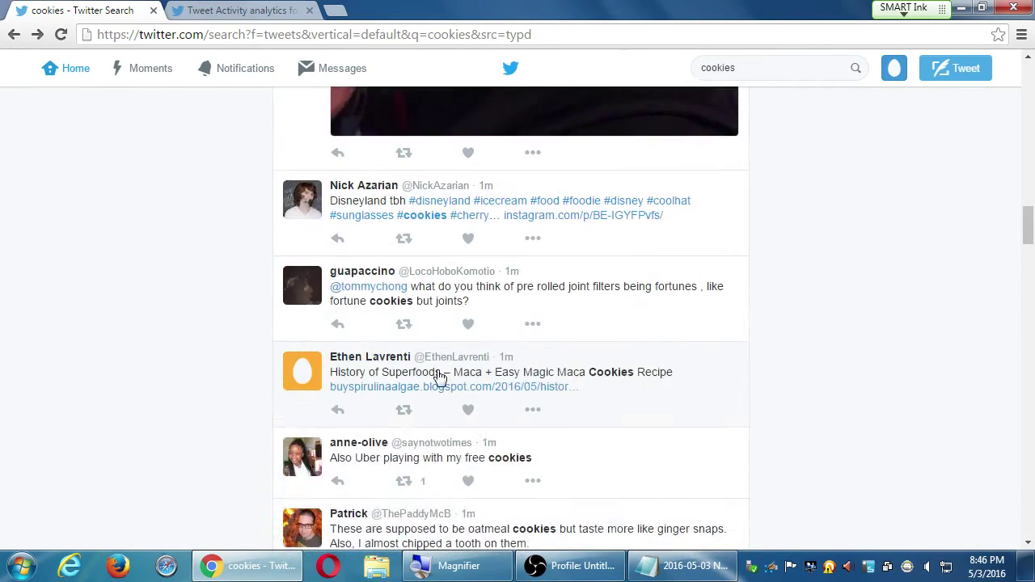
pyautogui.scroll(5, 747, 458)
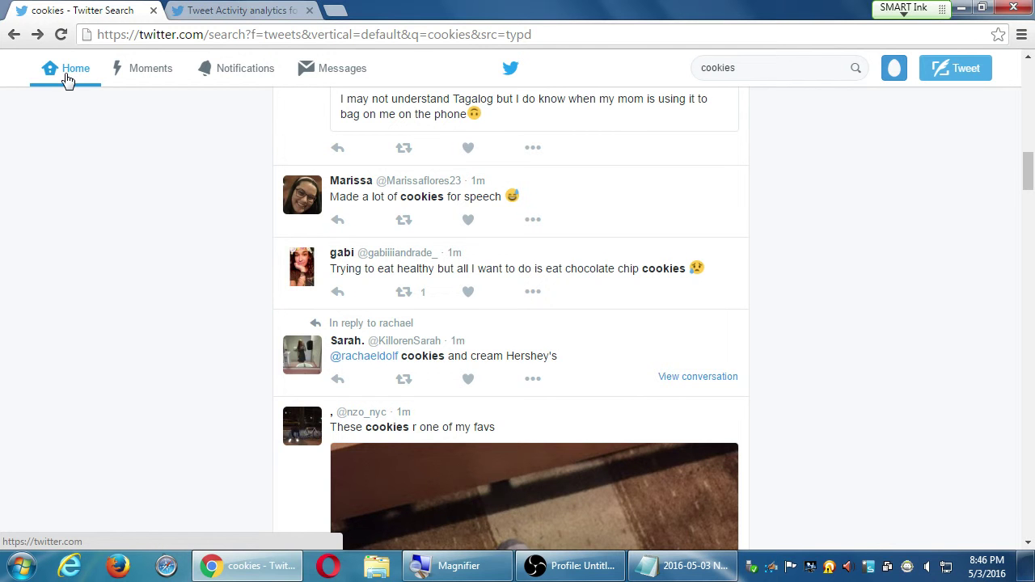
pyautogui.moveTo(299, 198)
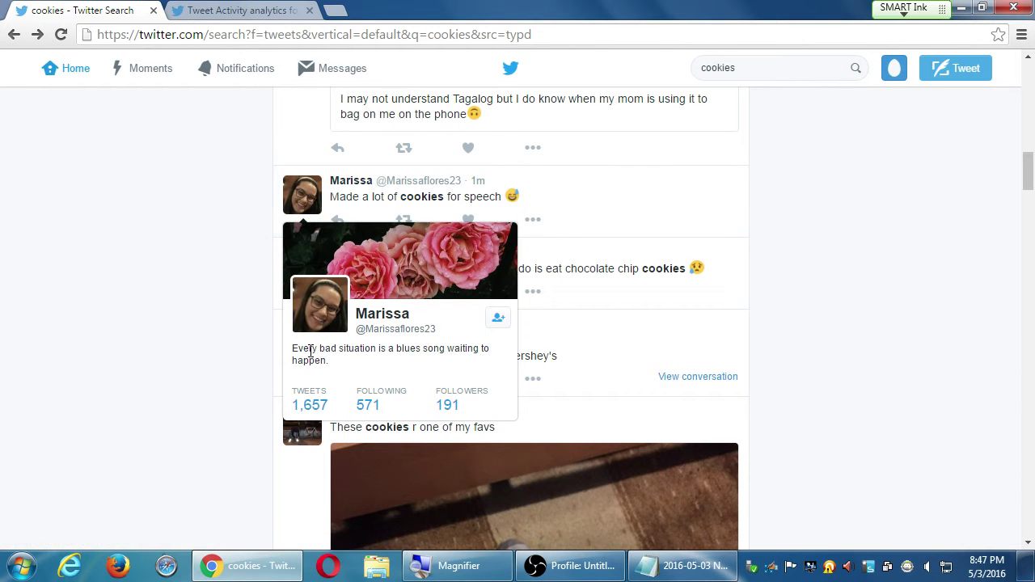
pyautogui.click(309, 404)
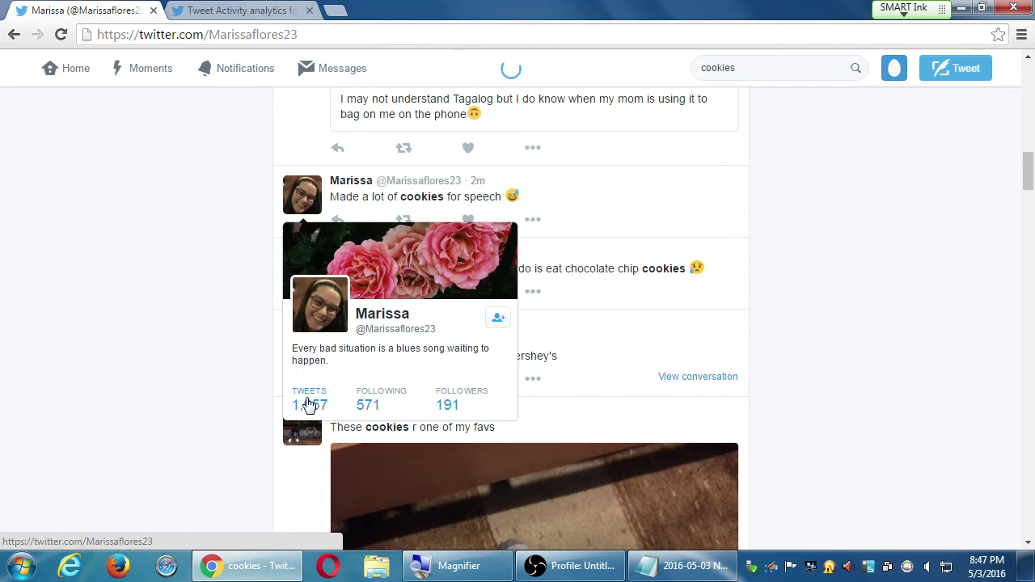
# Examine the tweets, retweets and profile details of the opened account to judge whether it is worth following.
pyautogui.scroll(-5, 275, 389)
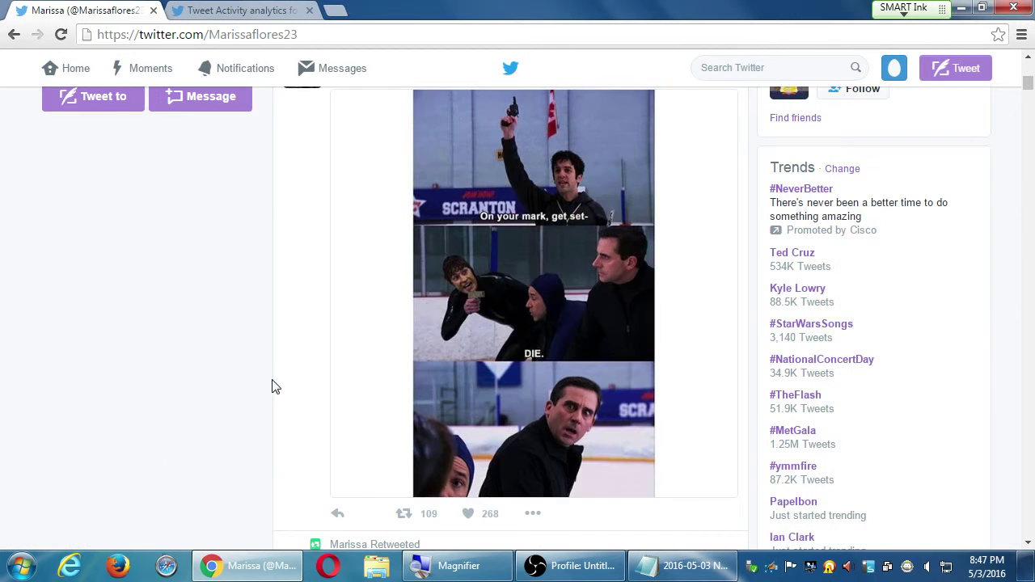
pyautogui.scroll(-8, 271, 385)
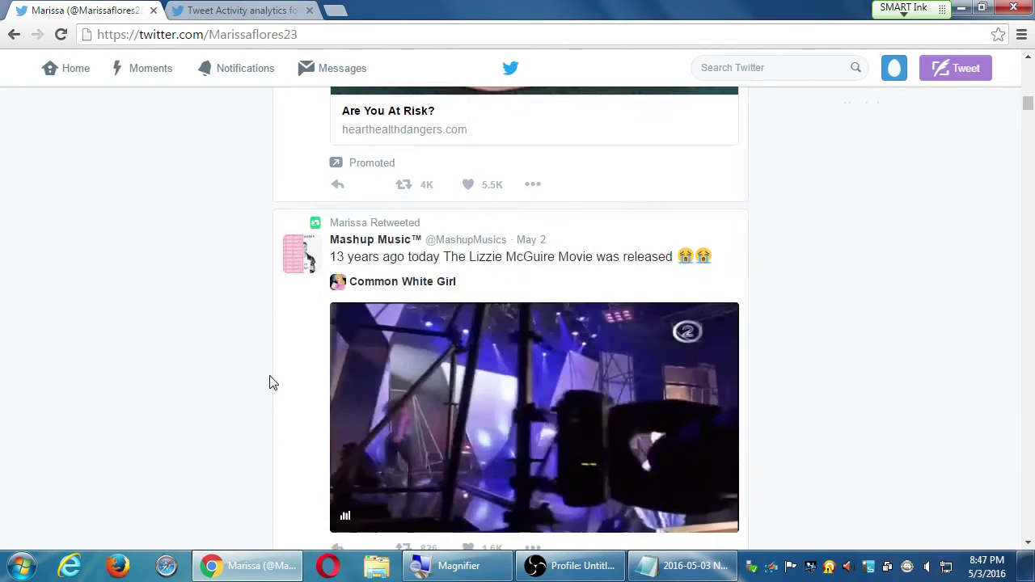
pyautogui.scroll(13, 272, 382)
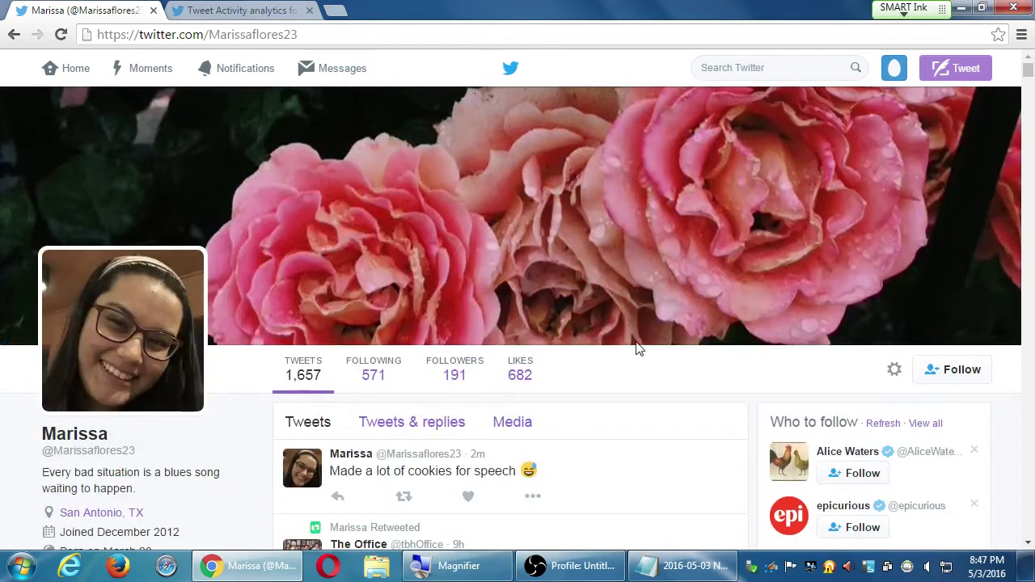
pyautogui.scroll(-5, 637, 347)
pyautogui.scroll(5, 598, 348)
pyautogui.scroll(-5, 229, 409)
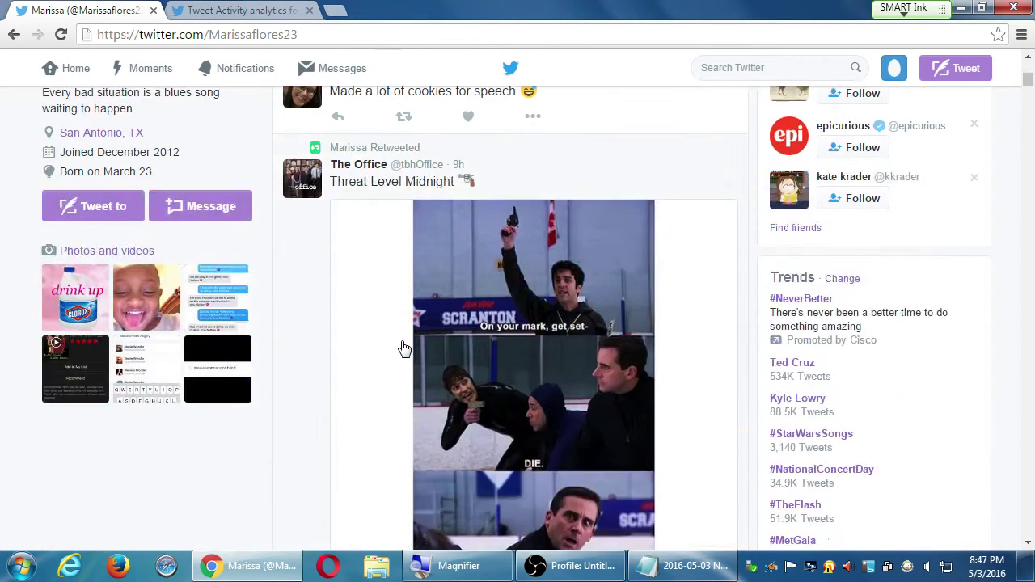
pyautogui.scroll(-15, 388, 348)
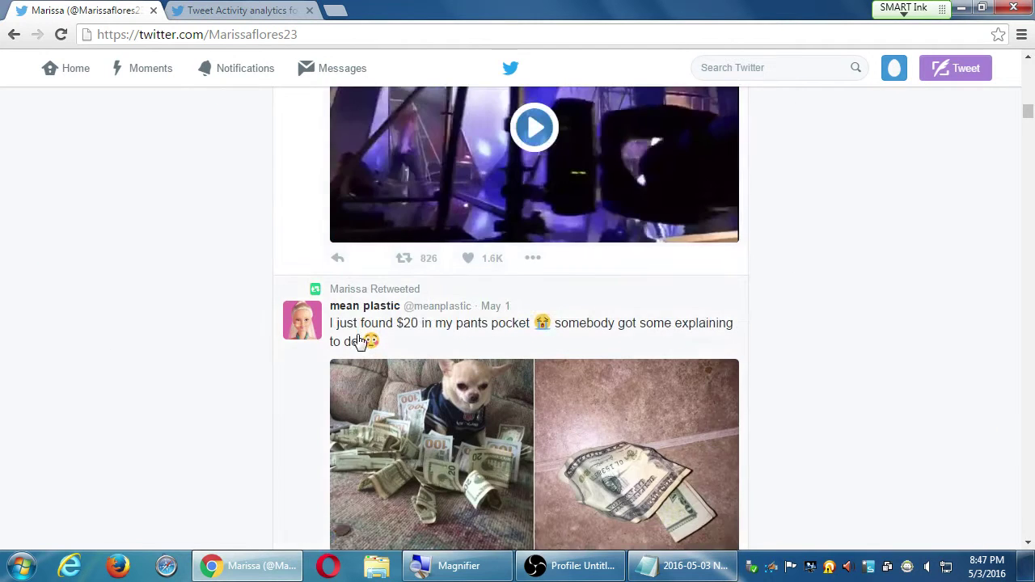
pyautogui.scroll(-3, 359, 342)
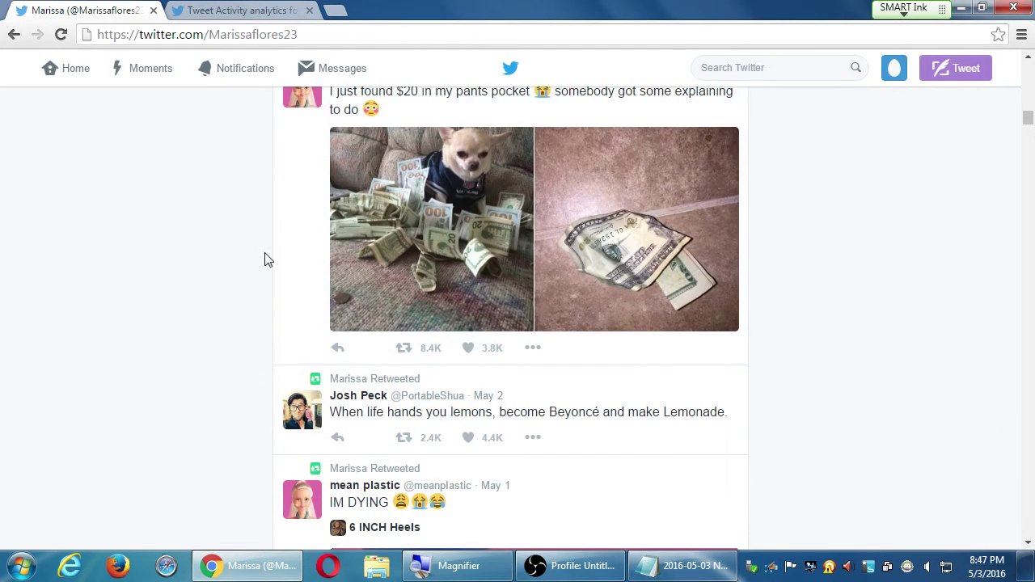
pyautogui.scroll(20, 269, 259)
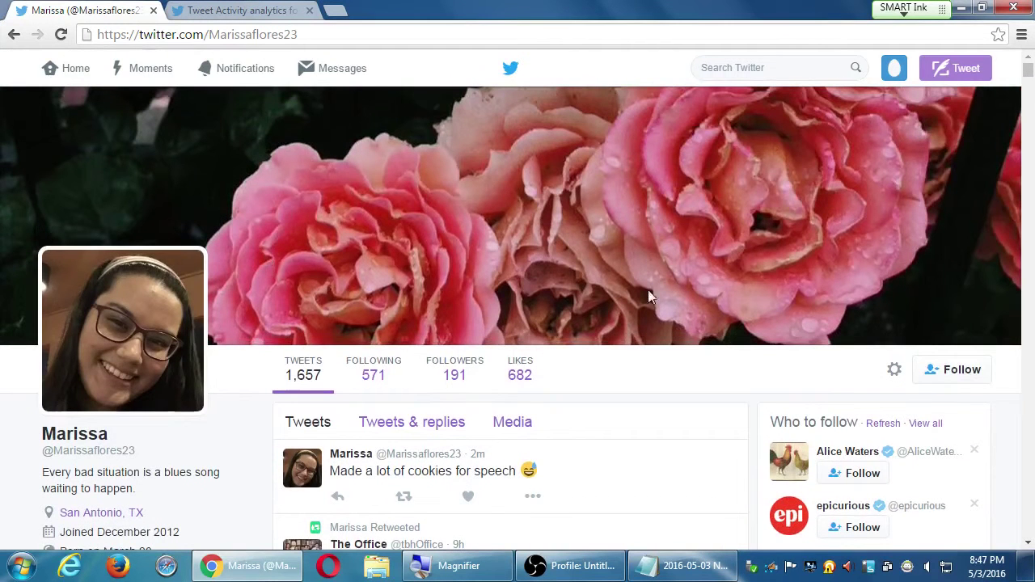
# Follow the opened account, glance over the suggested similar accounts and return to the home timeline.
pyautogui.click(952, 372)
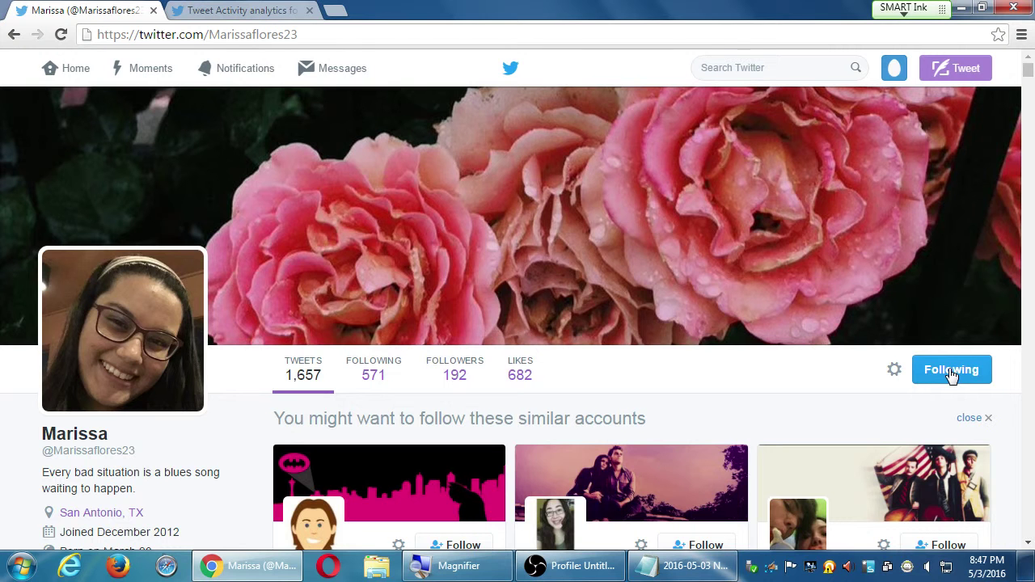
pyautogui.scroll(-3, 318, 212)
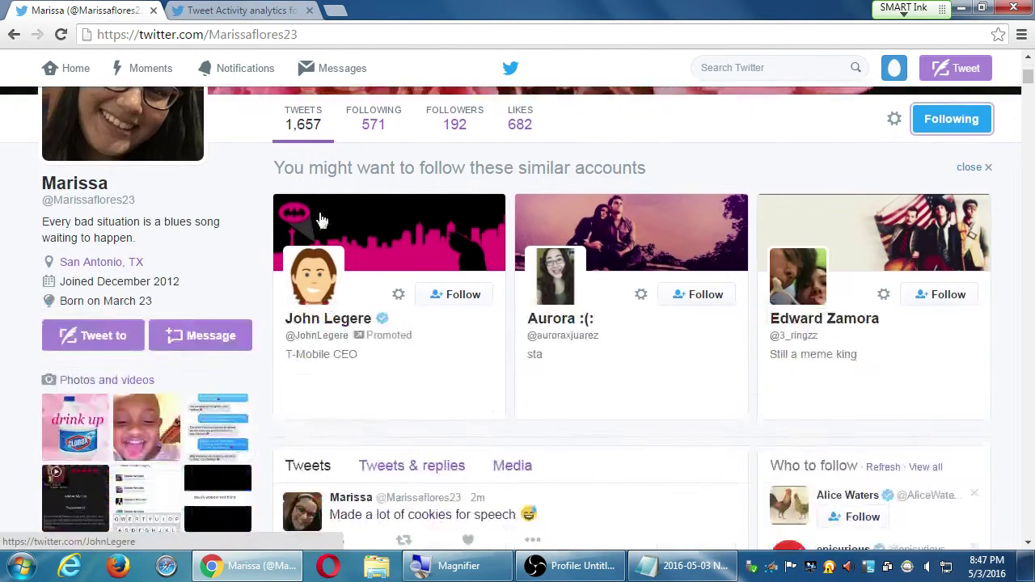
pyautogui.scroll(3, 319, 210)
pyautogui.click(74, 70)
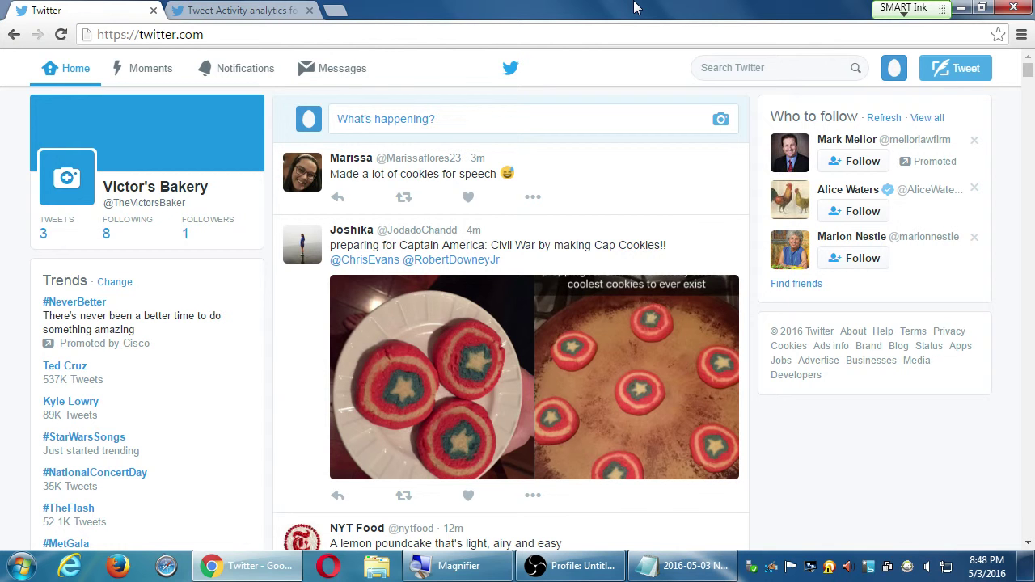
# Switch to 2016-05-03 Notes.txt in Notepad and start a new indented line below "Follow accounts, and some will Follow Back".
pyautogui.click(651, 558)
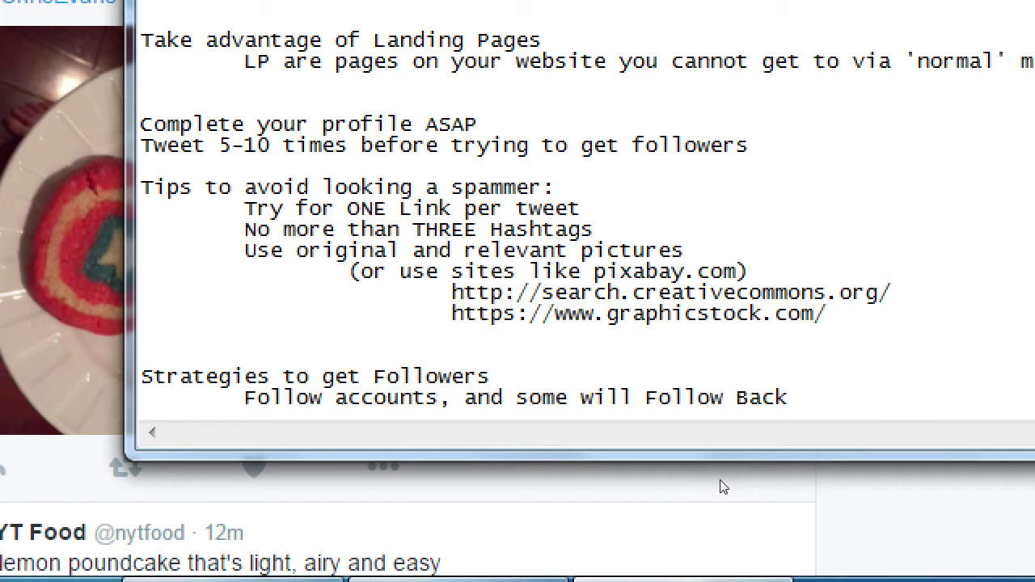
pyautogui.press('Return')
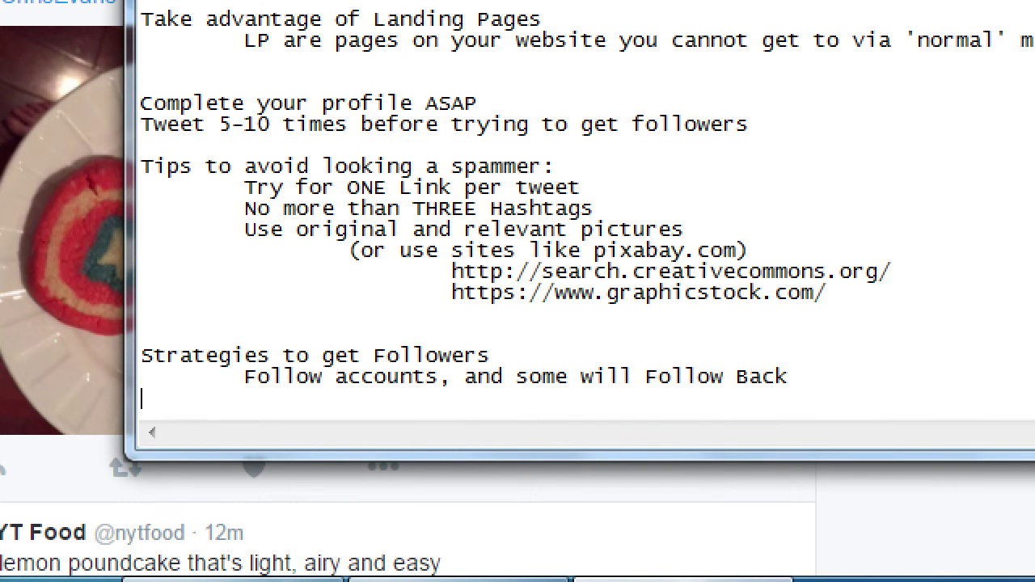
pyautogui.press('Tab')
pyautogui.press('super+minus')
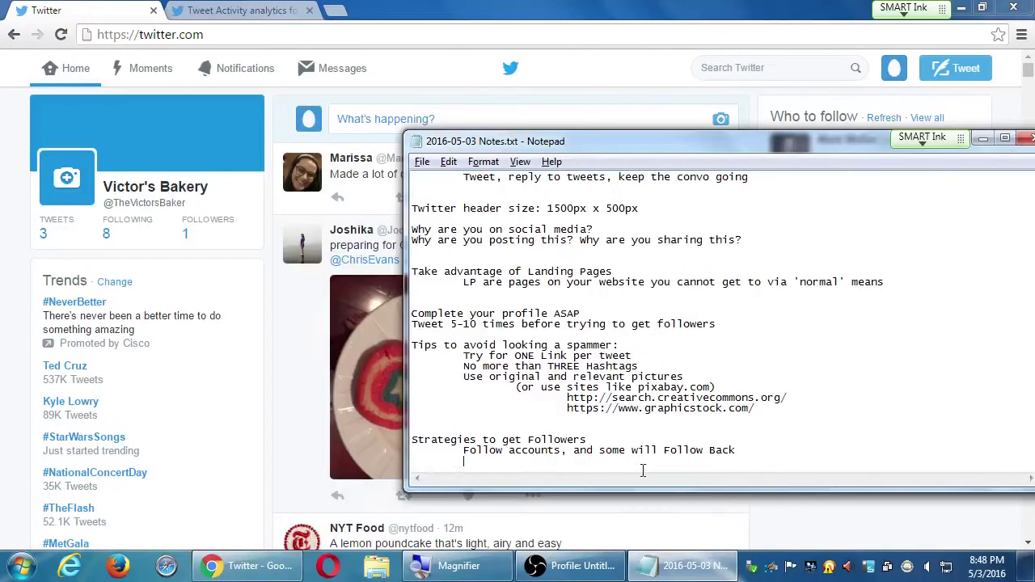
# Return to Twitter in the browser, open the notifications and magnify the retweet and follower entries for reading.
pyautogui.click(380, 81)
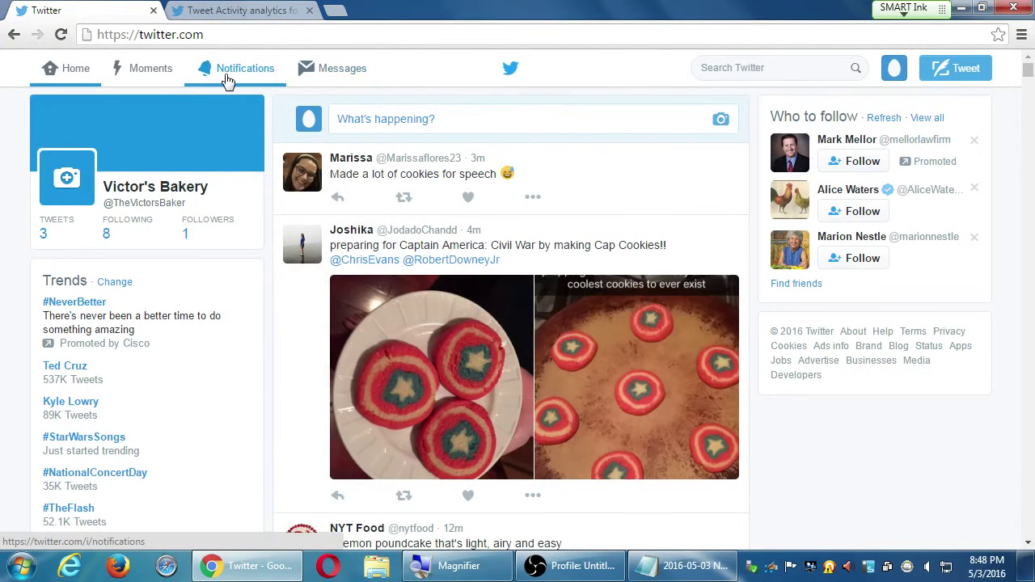
pyautogui.press('super+plus')
pyautogui.press('super+plus')
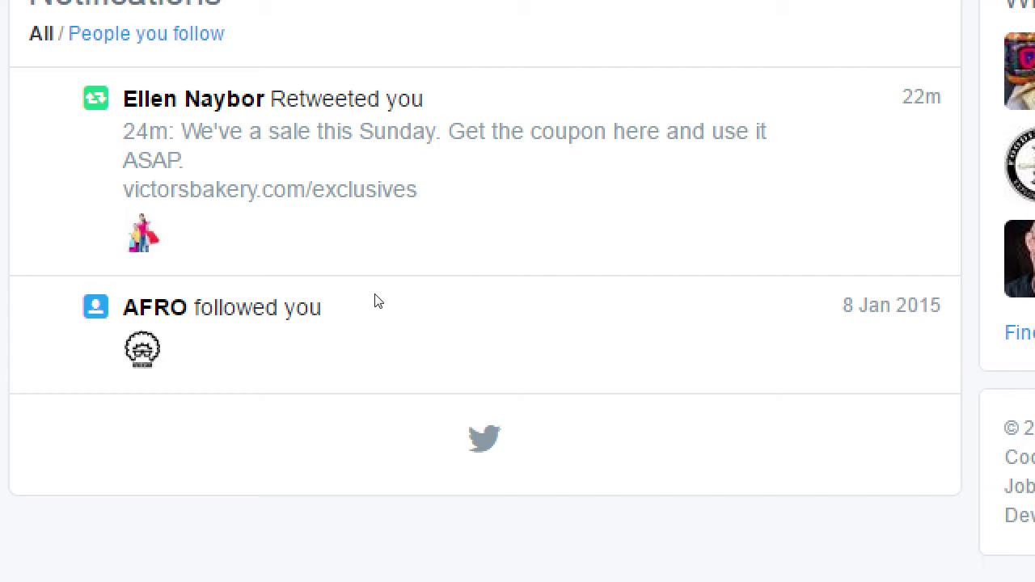
pyautogui.moveTo(345, 298)
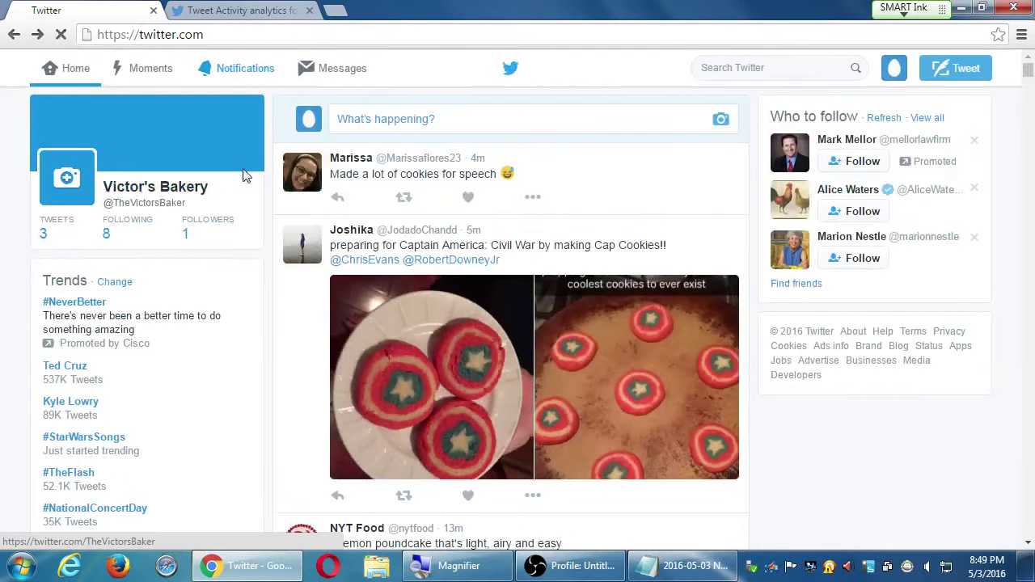
# Switch to 2016-05-03 Notes.txt in Notepad and add the strategy "Interact with people to make them aware of you".
pyautogui.click(670, 562)
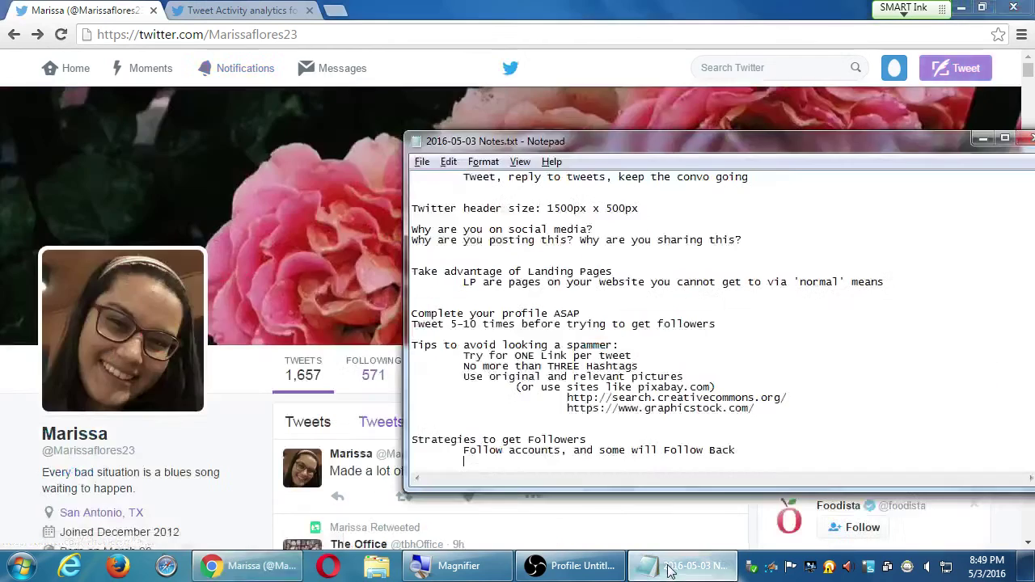
pyautogui.write('Inter')
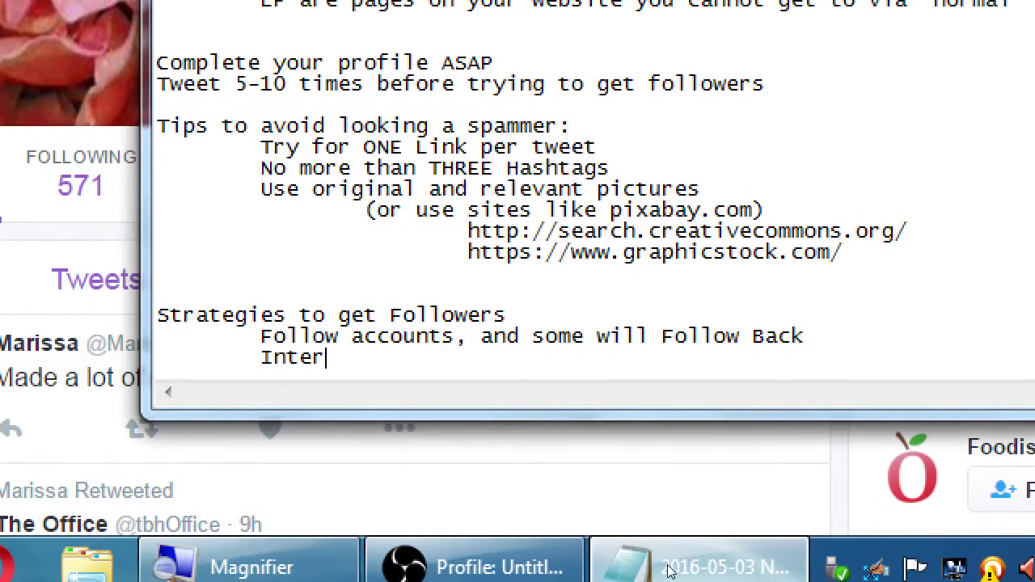
pyautogui.write('act with p')
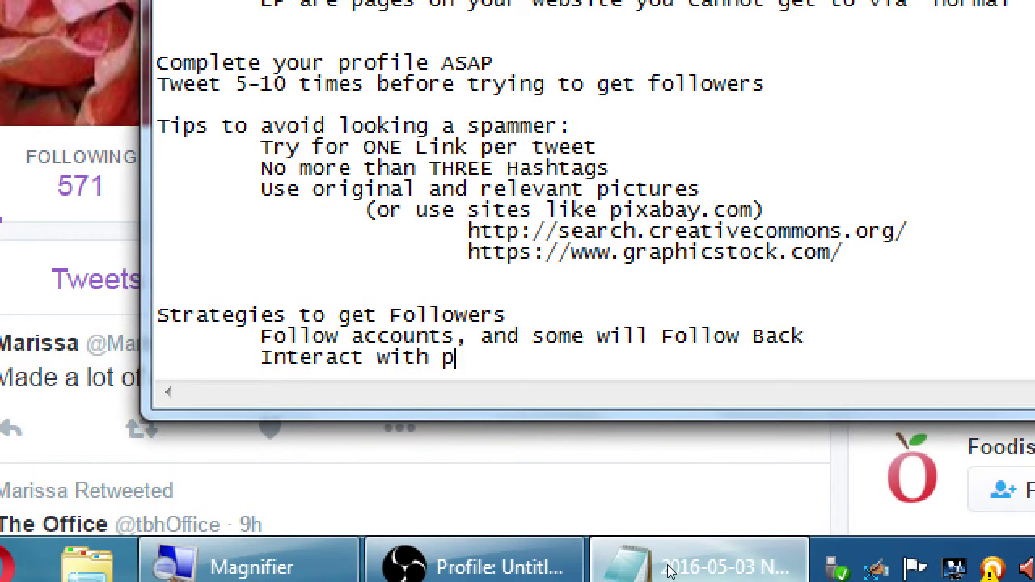
pyautogui.write('eople to make them aw')
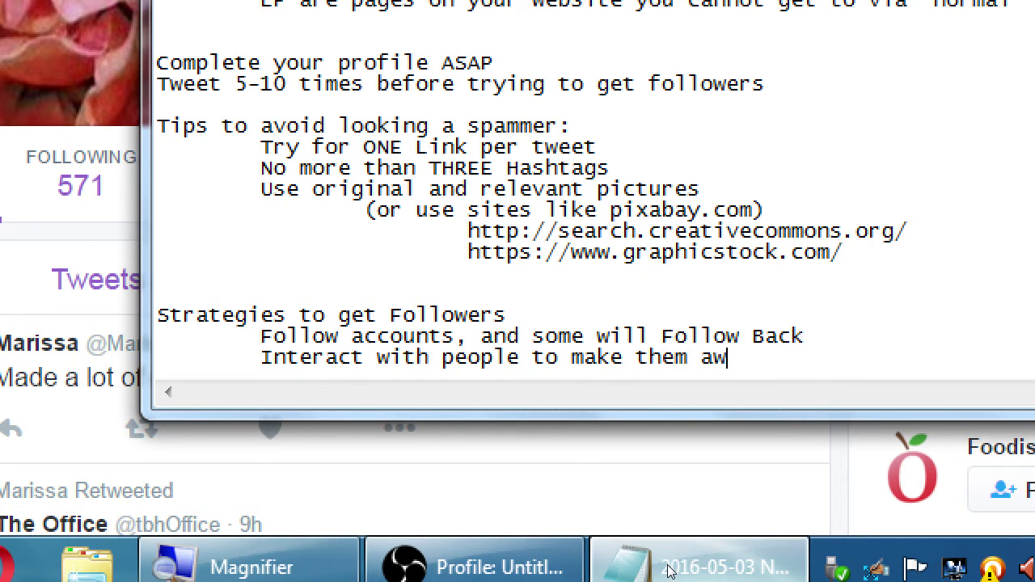
pyautogui.write('are of you')
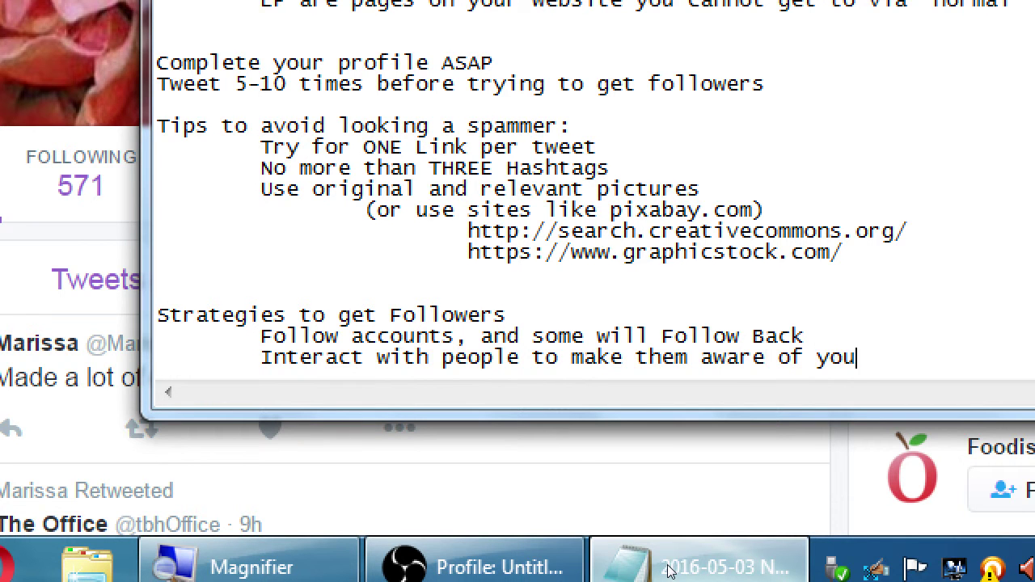
# Add a further-indented line reading "(Replies, Likes, or ReTweets)" below the interaction strategy.
pyautogui.press('Return')
pyautogui.press('Tab')
pyautogui.write('(')
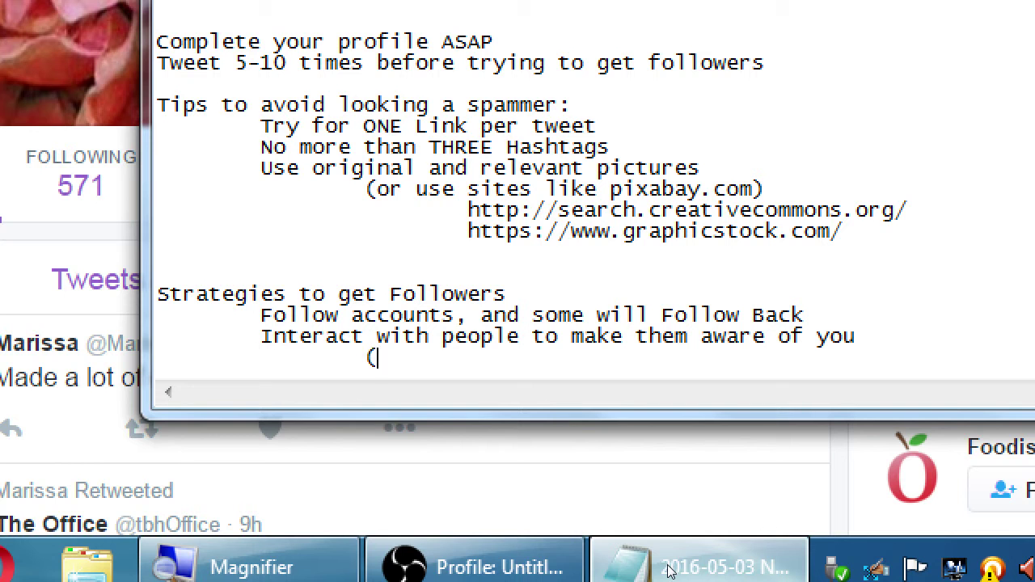
pyautogui.write('Replys, ')
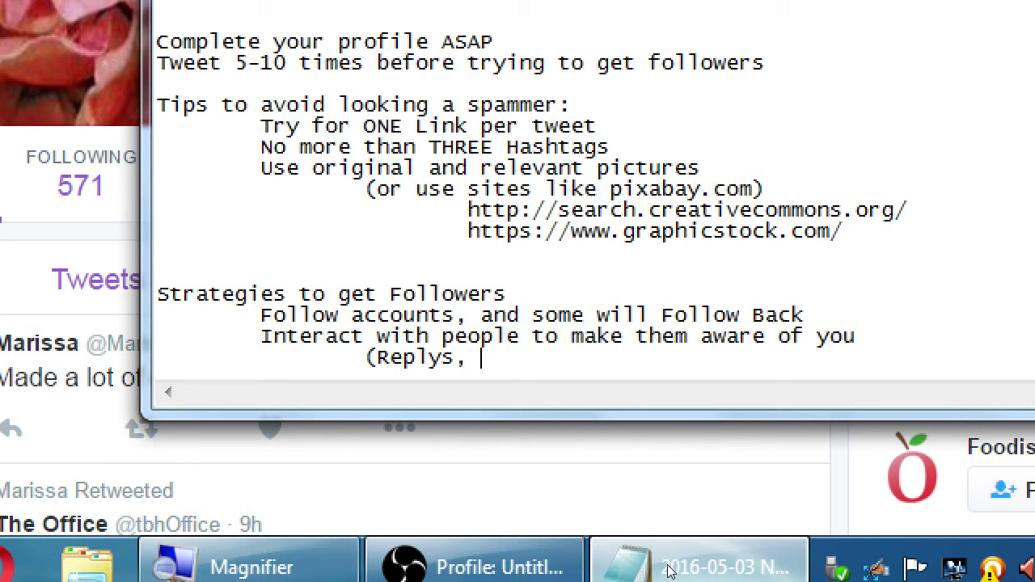
pyautogui.write('F')
pyautogui.press('BackSpace')
pyautogui.press('BackSpace')
pyautogui.press('BackSpace')
pyautogui.press('BackSpace')
pyautogui.press('BackSpace')
pyautogui.write('ies, Favorites')
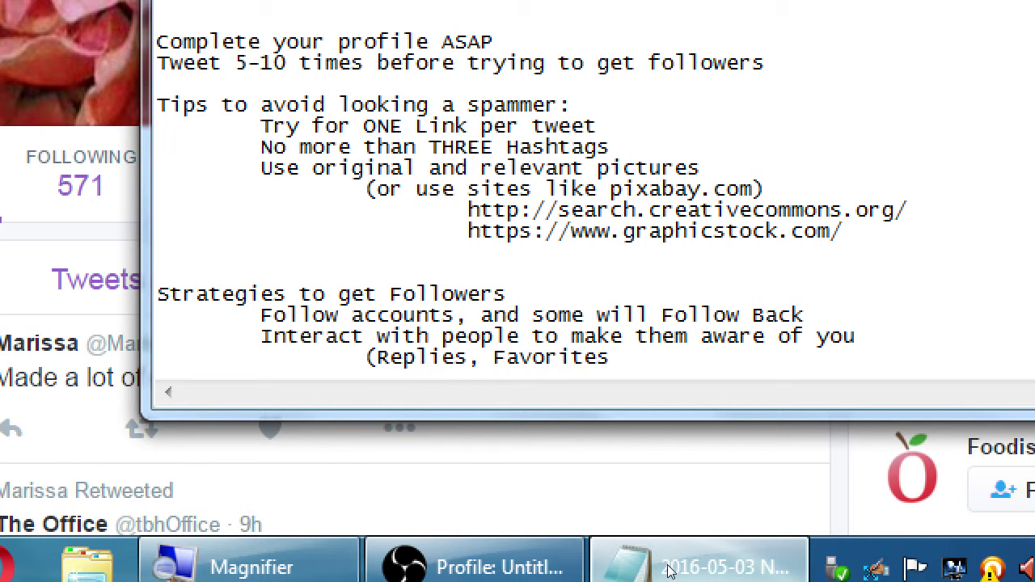
pyautogui.press('BackSpace')
pyautogui.press('BackSpace')
pyautogui.press('BackSpace')
pyautogui.press('BackSpace')
pyautogui.press('BackSpace')
pyautogui.press('BackSpace')
pyautogui.press('BackSpace')
pyautogui.press('BackSpace')
pyautogui.press('BackSpace')
pyautogui.write('Likes, Re')
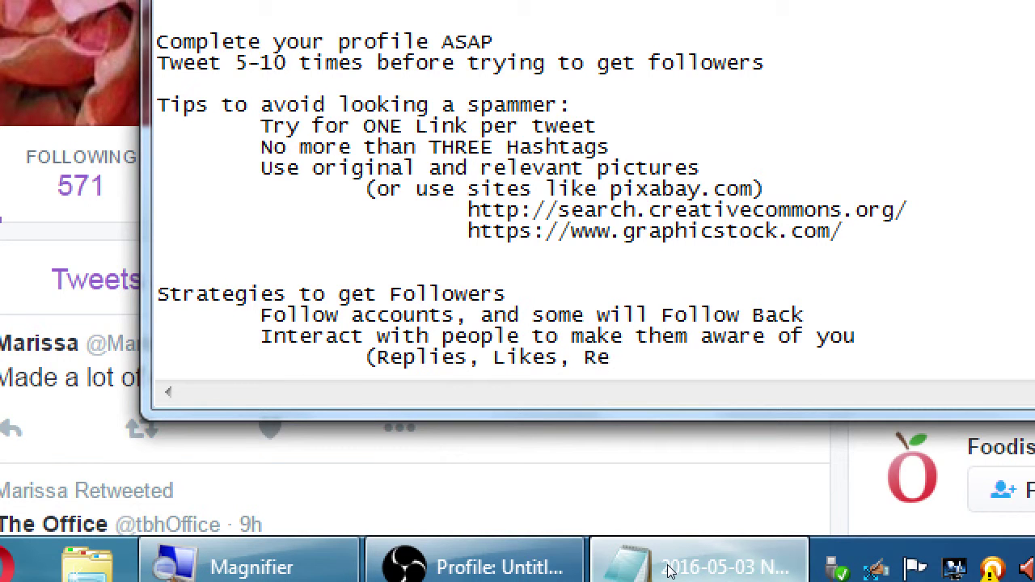
pyautogui.press('BackSpace')
pyautogui.press('BackSpace')
pyautogui.write('or ReTweets')
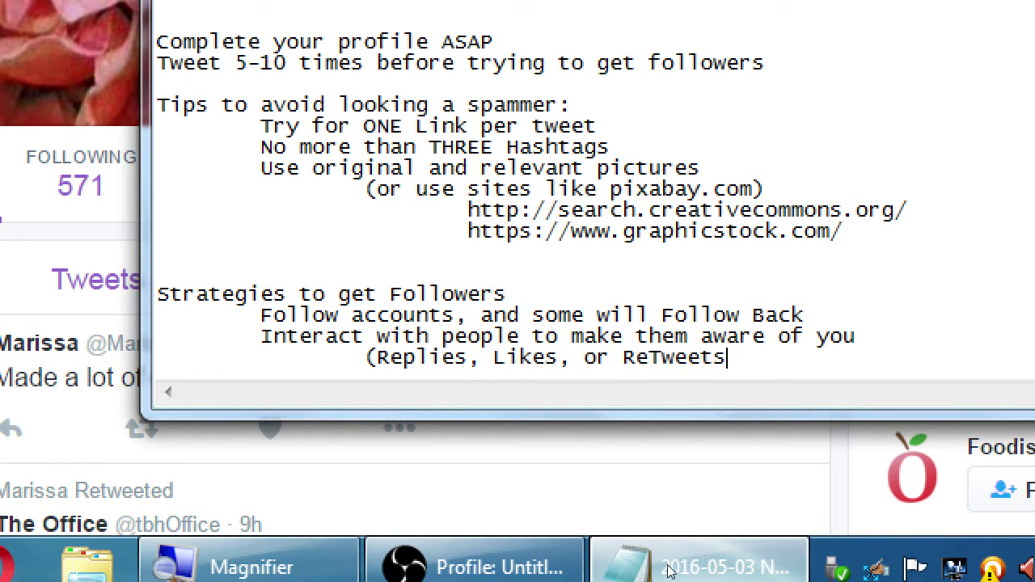
pyautogui.write(')')
pyautogui.write('Z')
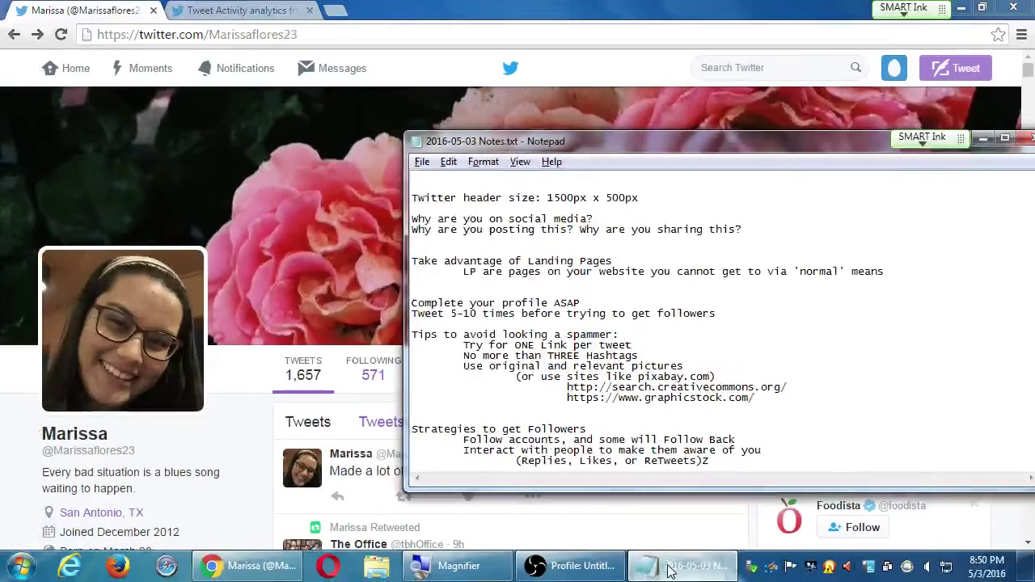
# Return to the live "cookies" search results on Twitter in the browser and magnify the newest tweets.
pyautogui.click(85, 9)
pyautogui.hotkey('alt', 'Left')
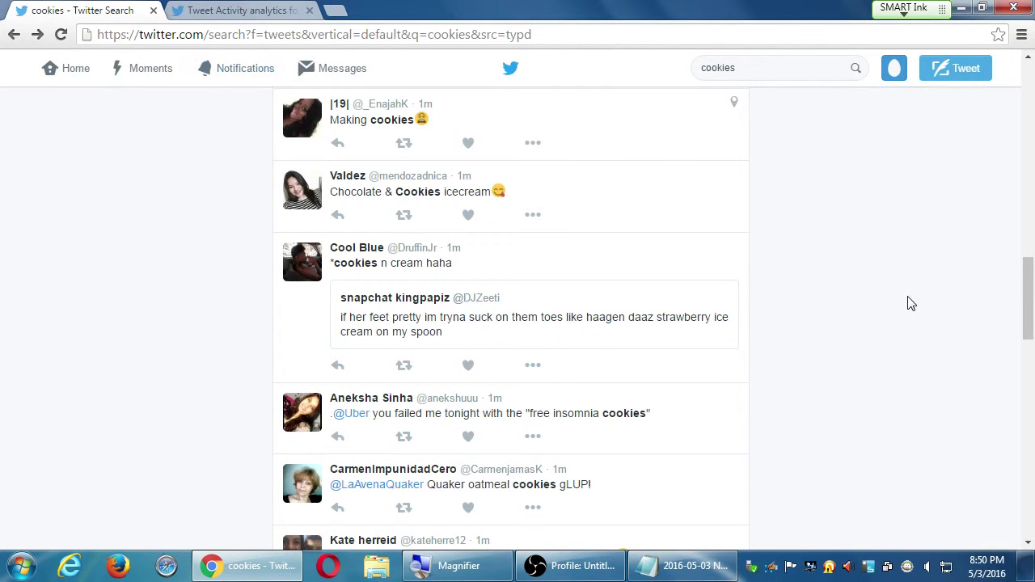
pyautogui.scroll(8, 911, 304)
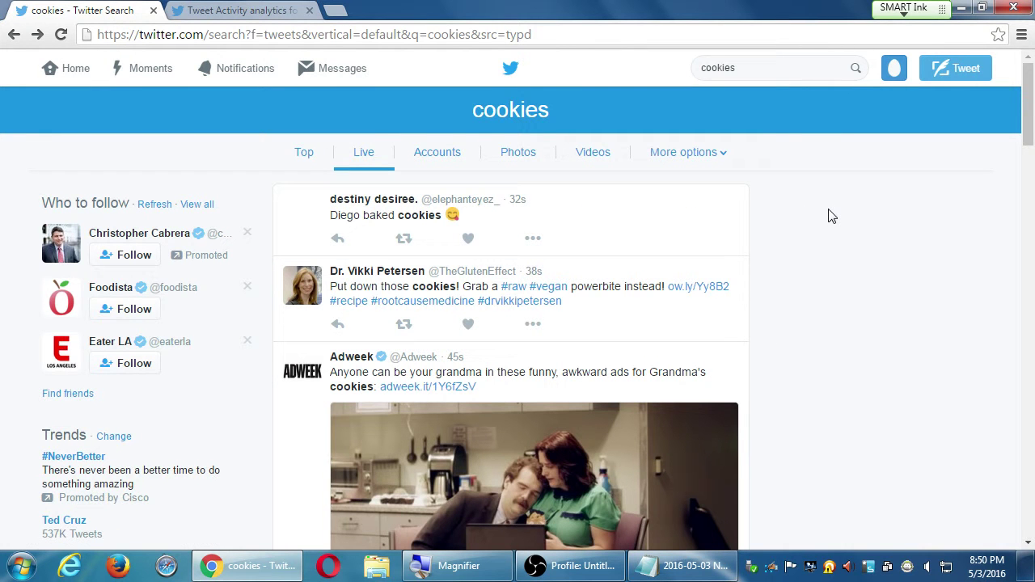
pyautogui.press('super+plus')
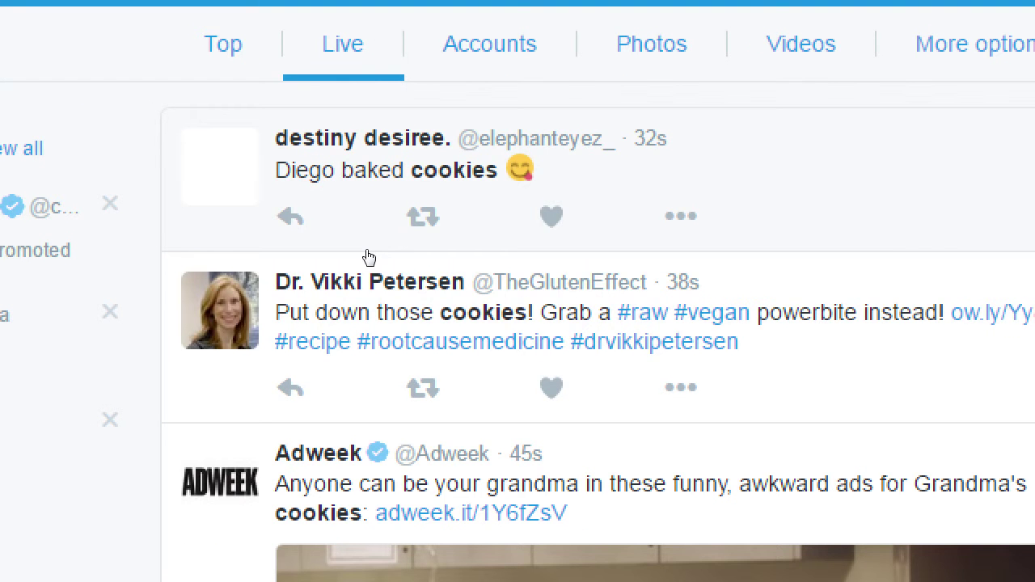
# Like the "Diego baked cookies" tweet and load the newly arrived search results.
pyautogui.moveTo(315, 139)
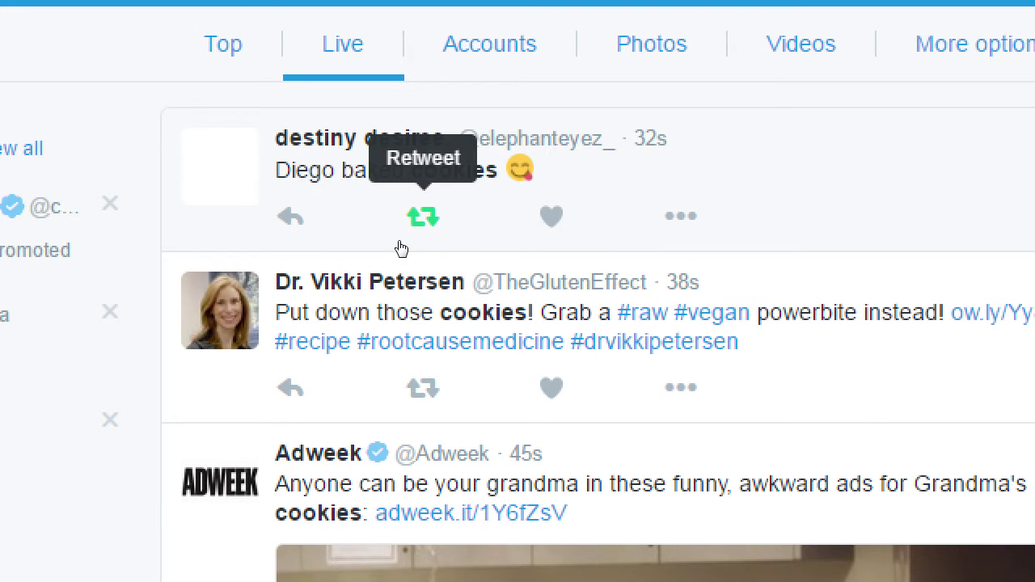
pyautogui.click(552, 216)
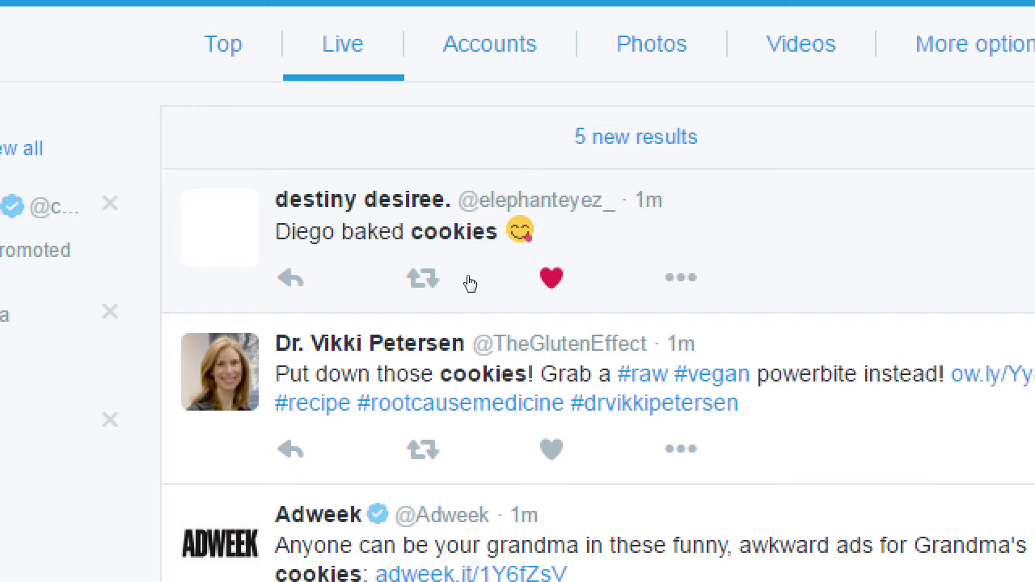
pyautogui.press('l')
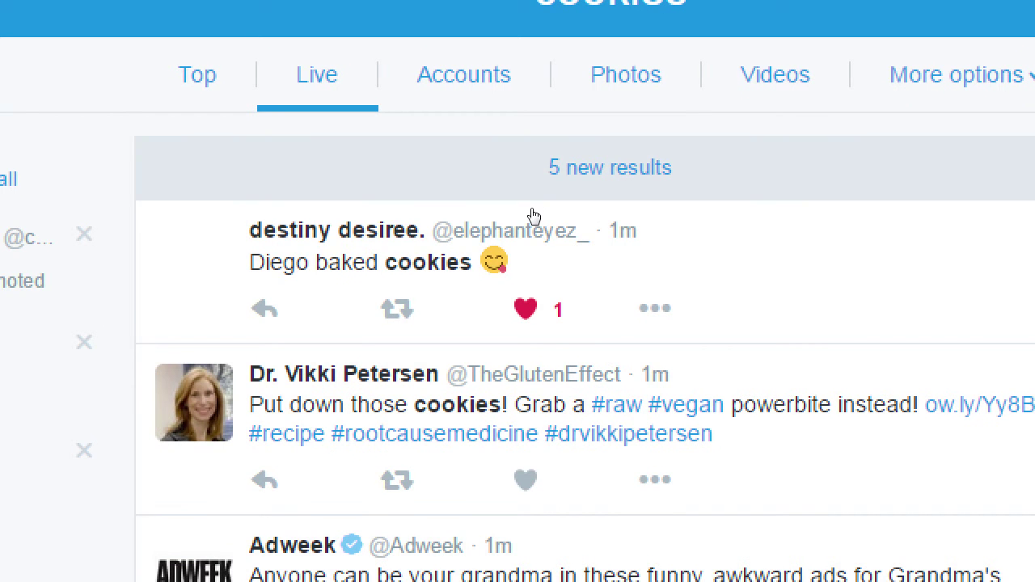
pyautogui.click(533, 198)
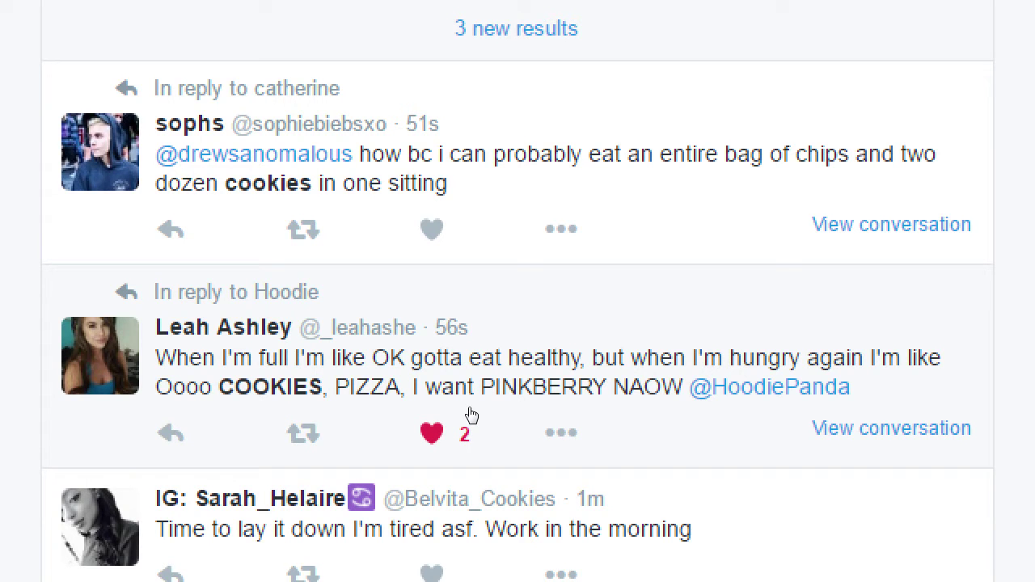
pyautogui.moveTo(356, 327)
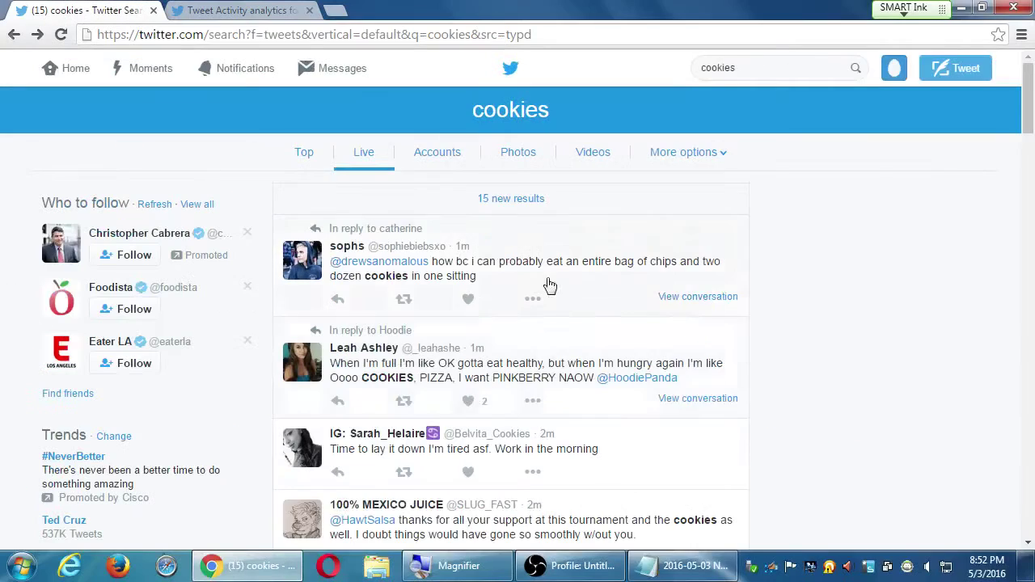
# In the Notepad notes, remove the stray Z and the word "Replies" so the parenthesised line starts with "(Likes".
pyautogui.click(684, 566)
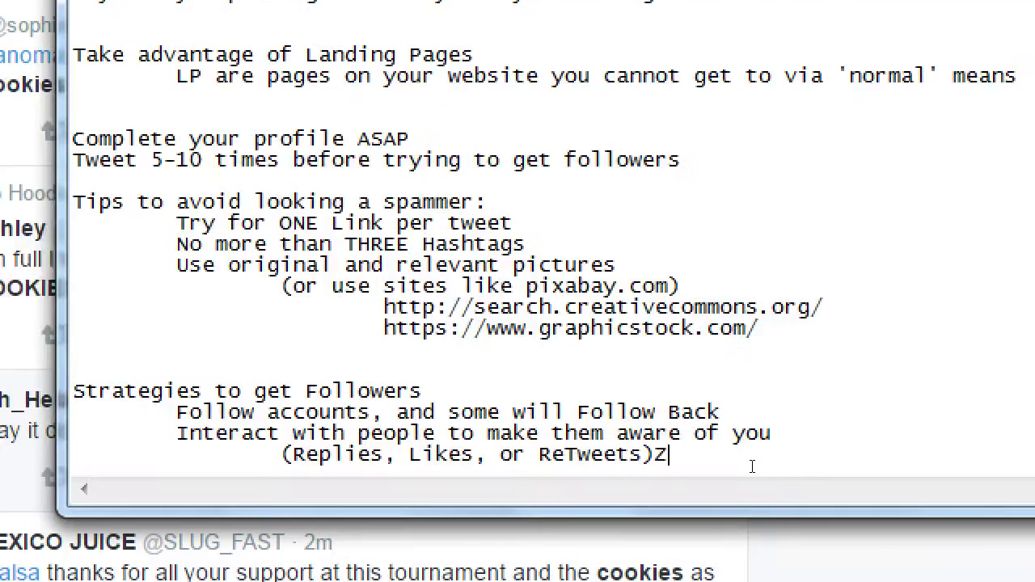
pyautogui.press('Delete')
pyautogui.press('Left')
pyautogui.press('Left')
pyautogui.press('Left')
pyautogui.press('Left')
pyautogui.press('Left')
pyautogui.press('Left')
pyautogui.press('Left')
pyautogui.press('Left')
pyautogui.press('Left')
pyautogui.press('Left')
pyautogui.press('Left')
pyautogui.press('Left')
pyautogui.press('Left')
pyautogui.press('Left')
pyautogui.press('Left')
pyautogui.press('Left')
pyautogui.press('Left')
pyautogui.press('Left')
pyautogui.press('Left')
pyautogui.press('Left')
pyautogui.hotkey('ctrl', 'shift', 'Left')
pyautogui.hotkey('ctrl', 'shift', 'Left')
pyautogui.press('BackSpace')
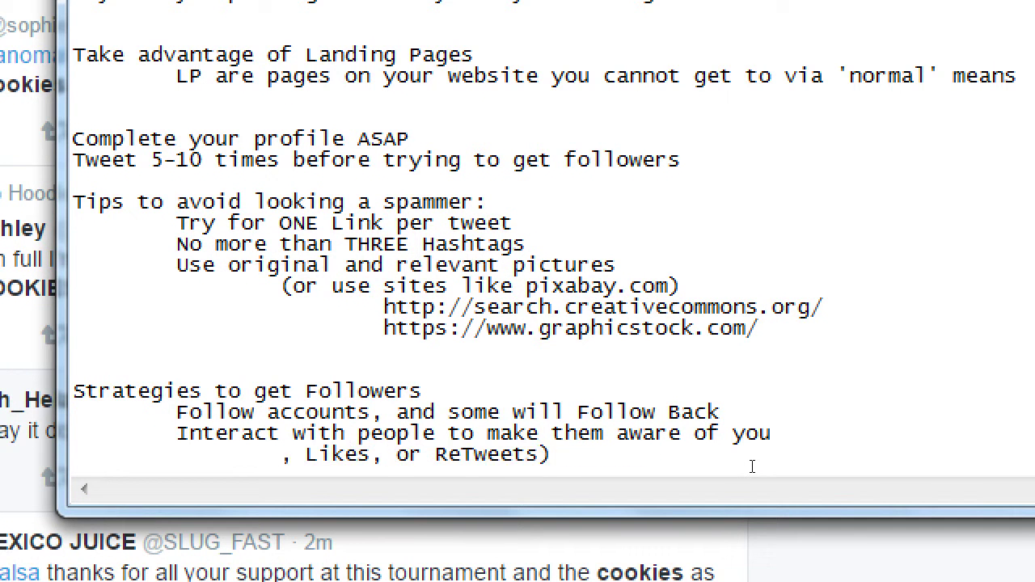
pyautogui.press('Delete')
pyautogui.press('Delete')
pyautogui.write('(')
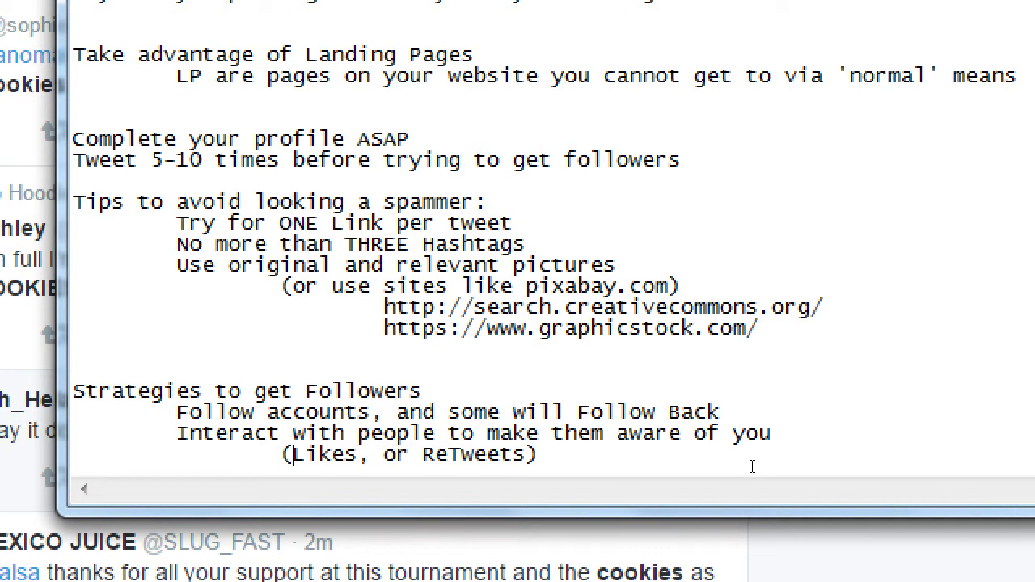
# Insert "Replies" after "Likes" so the line reads "(Likes, Replies, or ReTweets)".
pyautogui.press('Right')
pyautogui.press('Right')
pyautogui.press('Right')
pyautogui.press('Right')
pyautogui.press('Right')
pyautogui.press('Right')
pyautogui.write('(Replies')
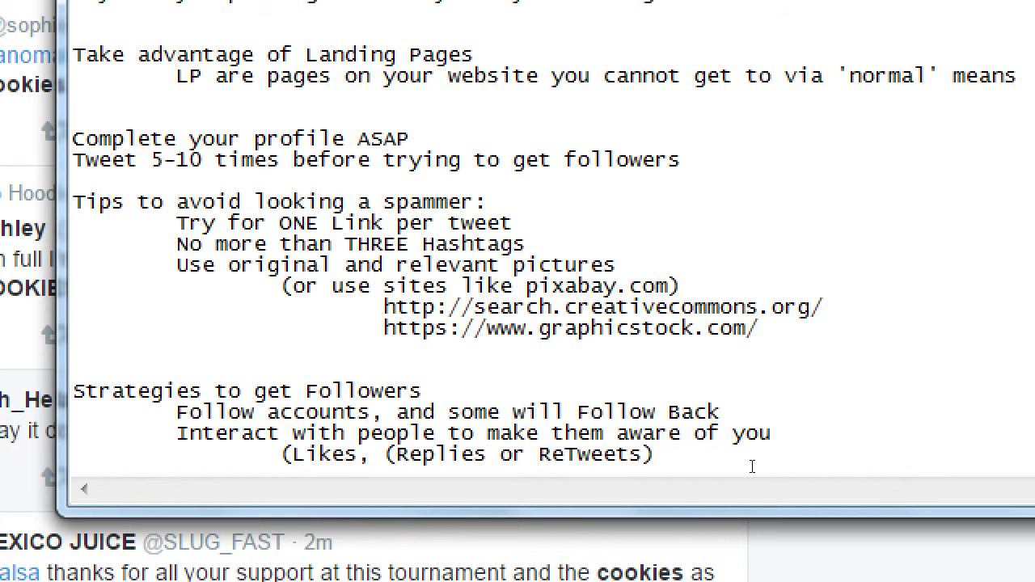
pyautogui.write(',')
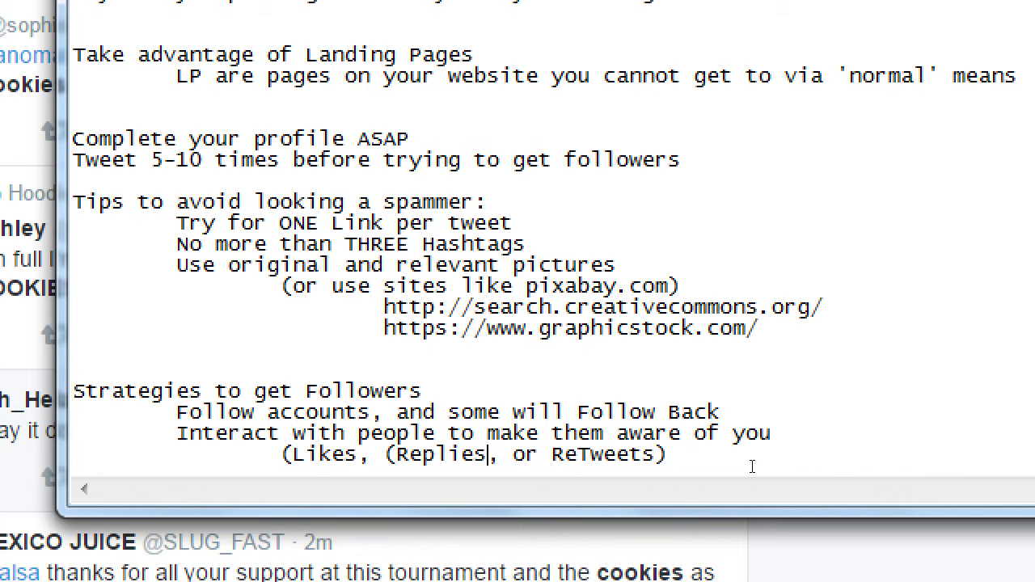
pyautogui.press('Left')
pyautogui.press('Left')
pyautogui.press('Left')
pyautogui.press('Left')
pyautogui.press('Left')
pyautogui.press('Left')
pyautogui.press('Left')
pyautogui.press('BackSpace')
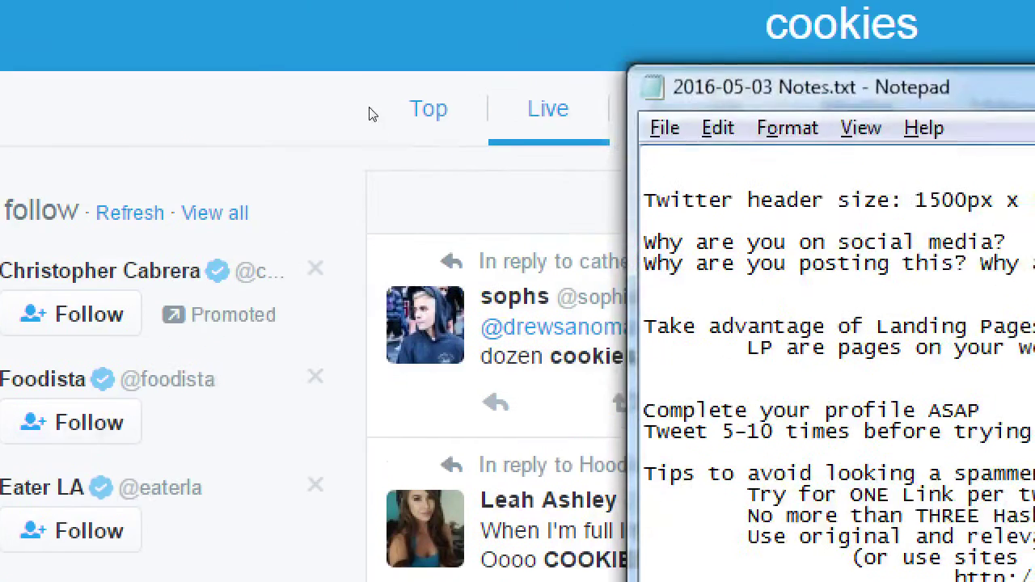
# Return to Twitter and open a reply to the tweet about wanting COOKIES, PIZZA and PINKBERRY.
pyautogui.click(365, 0)
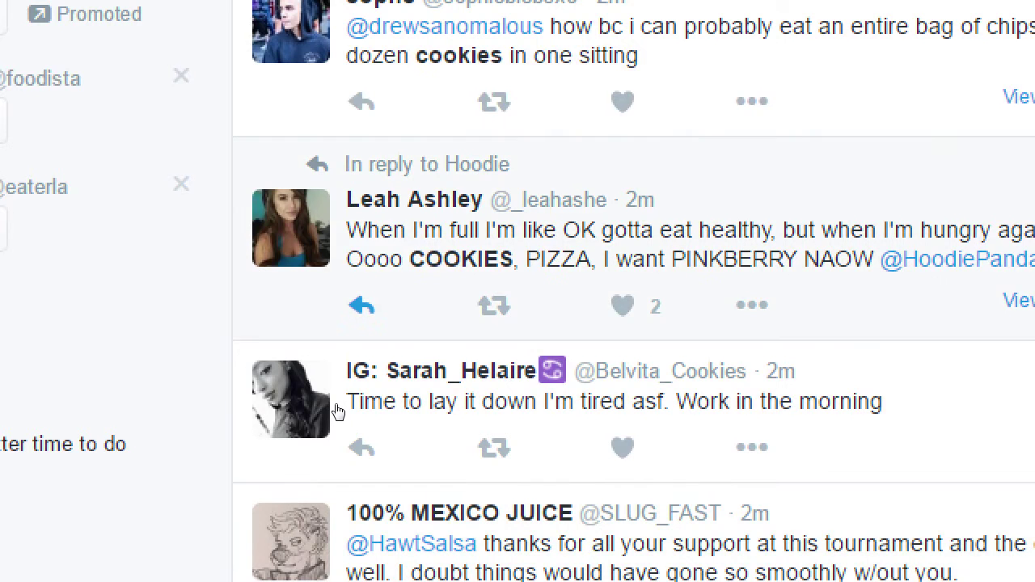
pyautogui.click(362, 306)
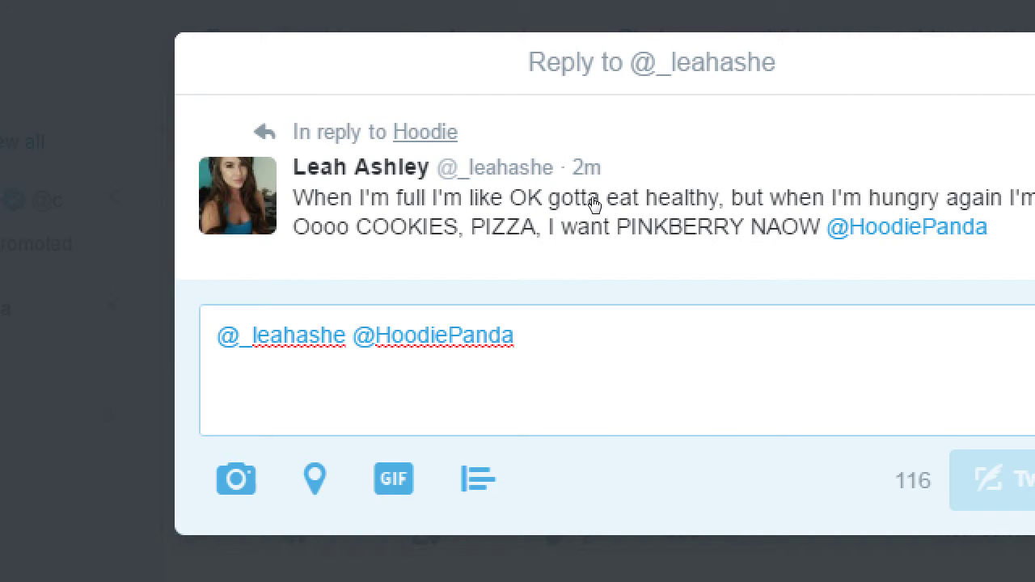
pyautogui.press('Escape')
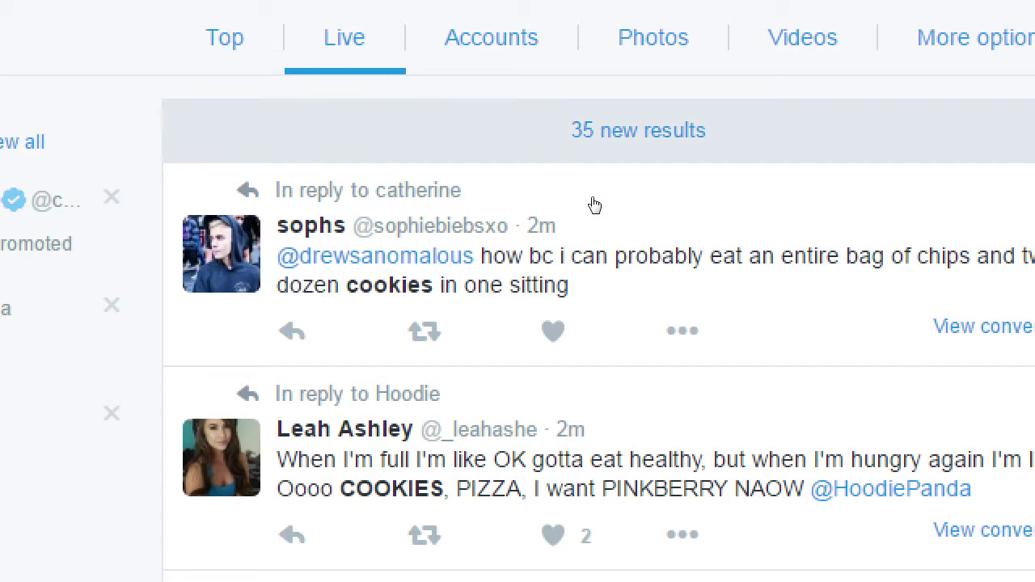
pyautogui.scroll(-3, 603, 340)
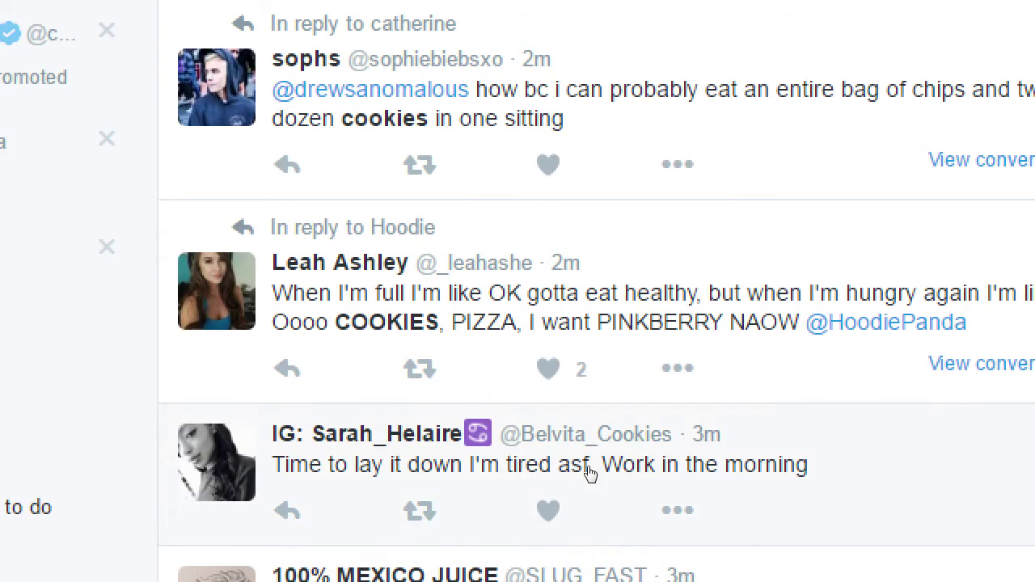
pyautogui.press('r')
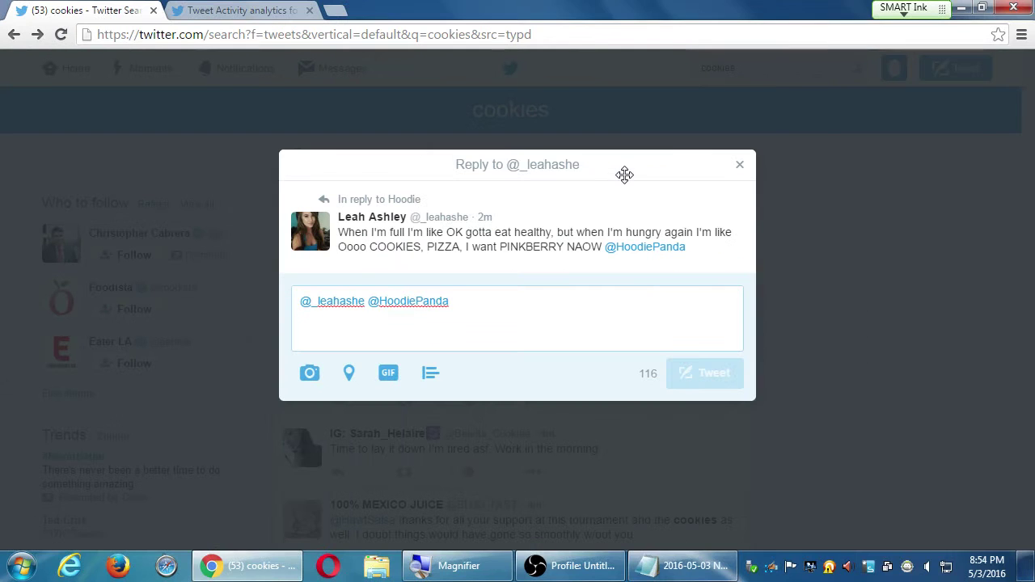
# In the Notepad notes, add the line "#hashtags - Keywords (topics)" above "Strategies to get Followers".
pyautogui.click(694, 568)
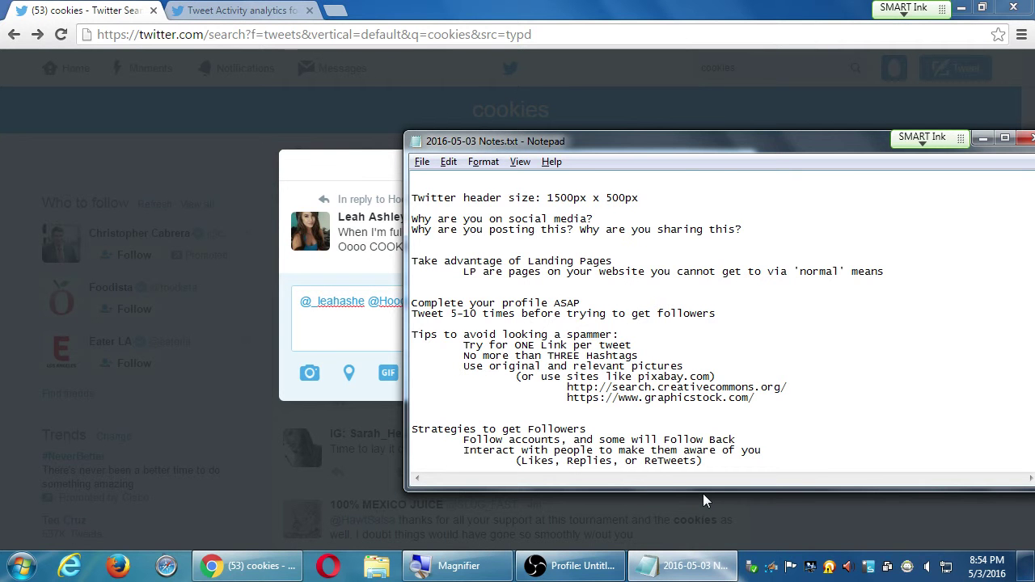
pyautogui.press('Up')
pyautogui.press('Up')
pyautogui.press('Up')
pyautogui.press('Up')
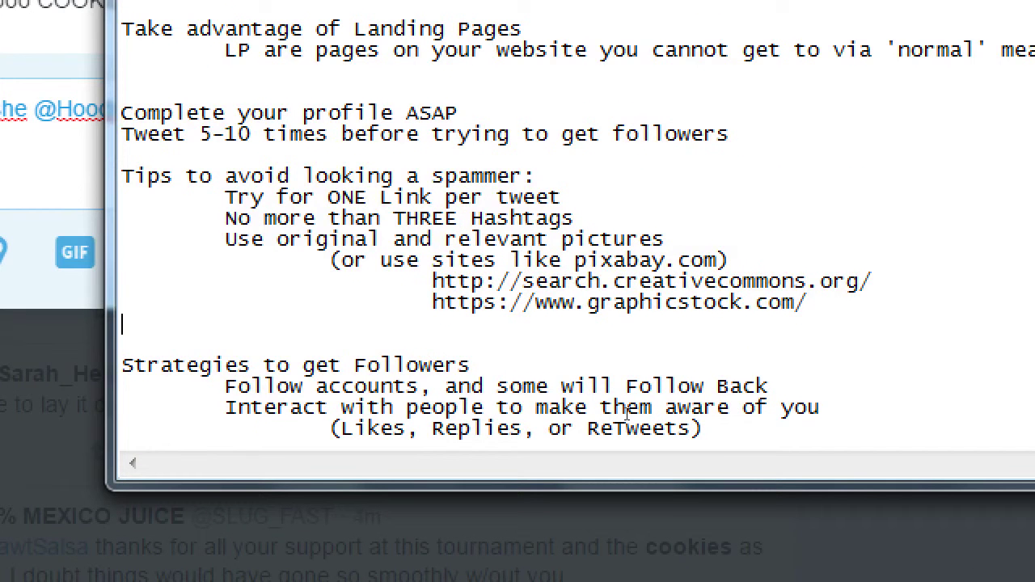
pyautogui.press('Return')
pyautogui.write('#has')
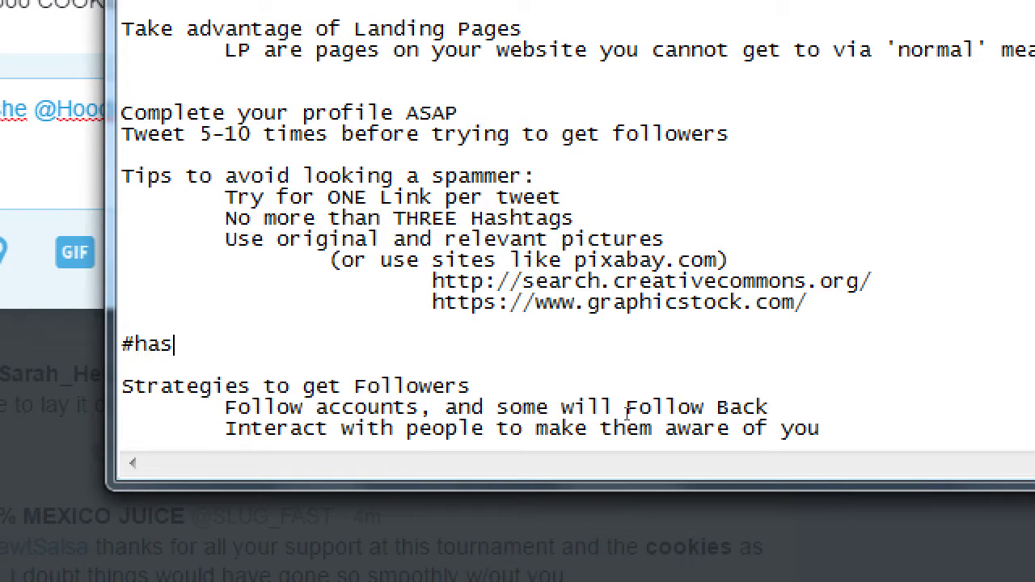
pyautogui.write('htags - Keywo')
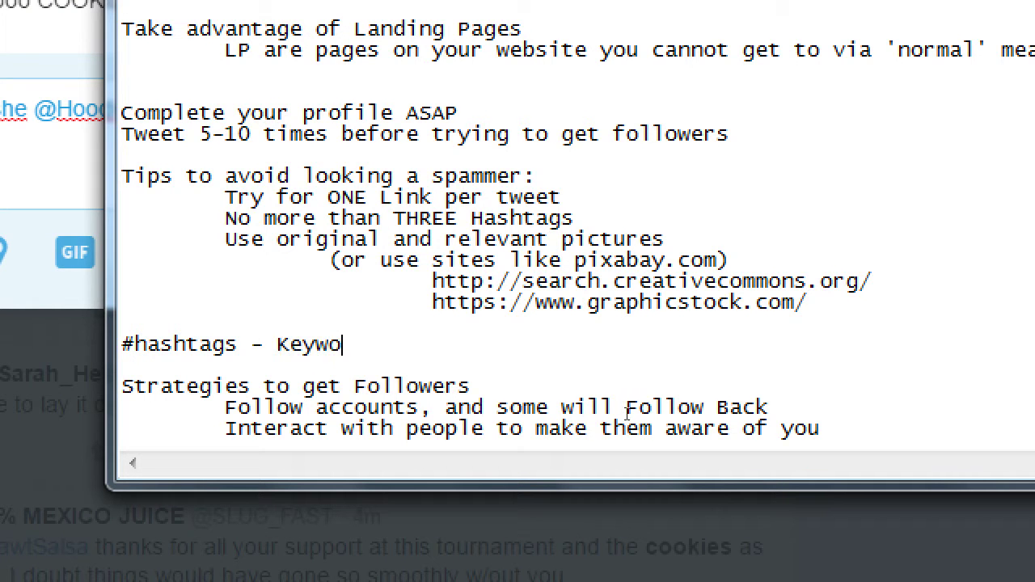
pyautogui.write('rds (tpics')
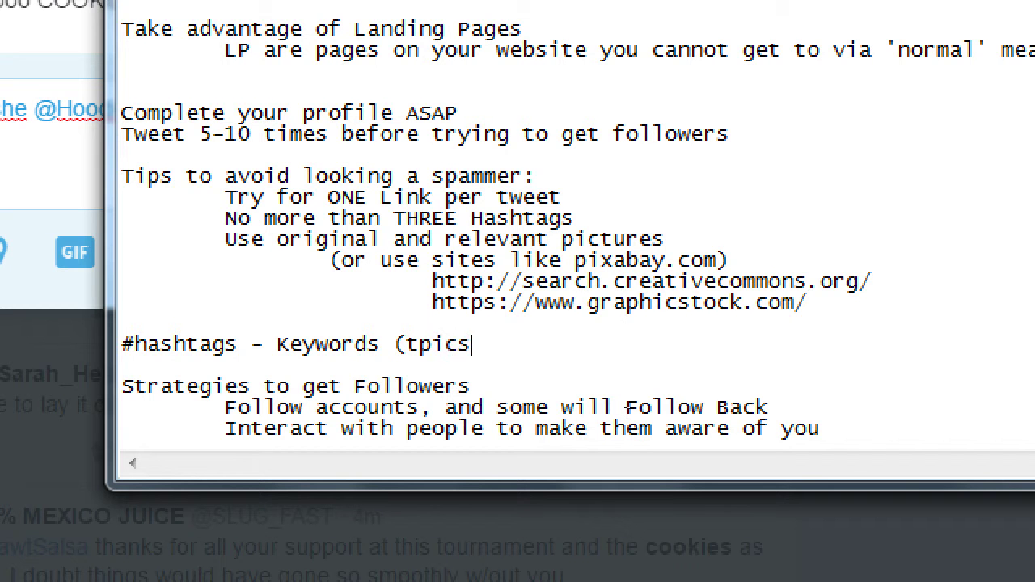
pyautogui.press('BackSpace')
pyautogui.press('BackSpace')
pyautogui.press('BackSpace')
pyautogui.press('BackSpace')
pyautogui.write('opics)')
pyautogui.press('Return')
pyautogui.write('@username')
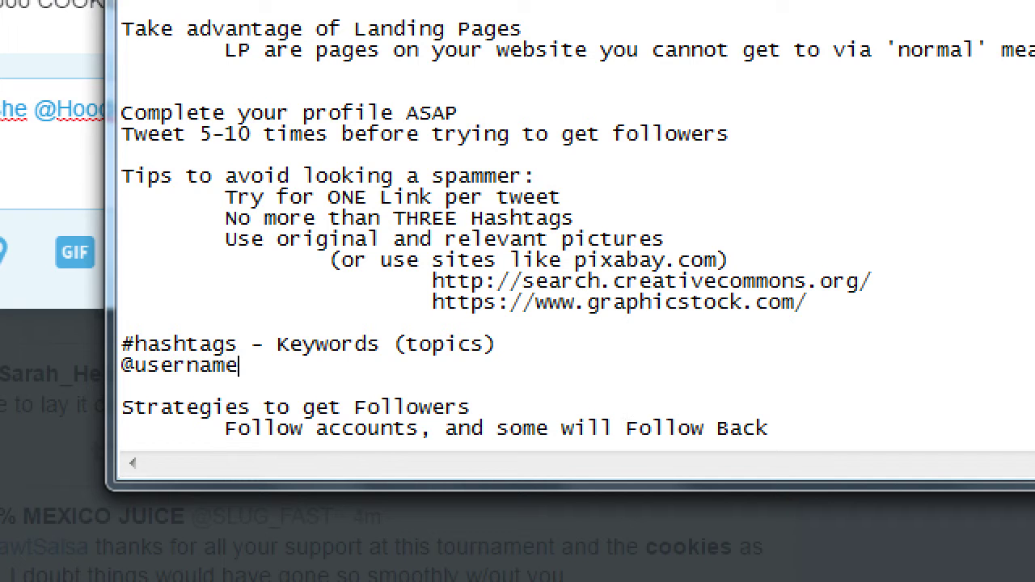
pyautogui.write('s - A person')
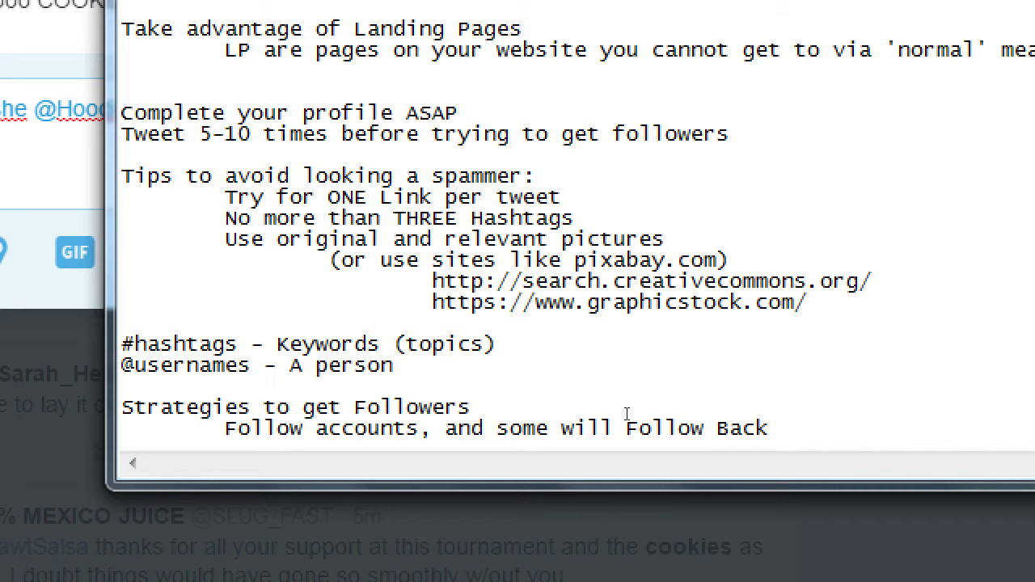
pyautogui.press('super+minus')
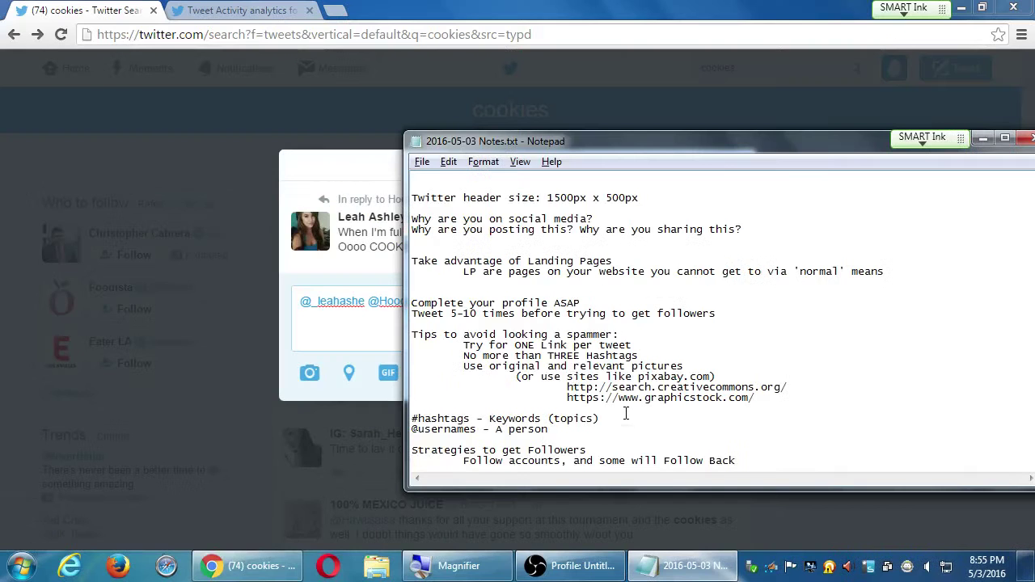
# Return to Twitter and close the unsent reply to the COOKIES, PIZZA and PINKBERRY tweet.
pyautogui.click(355, 332)
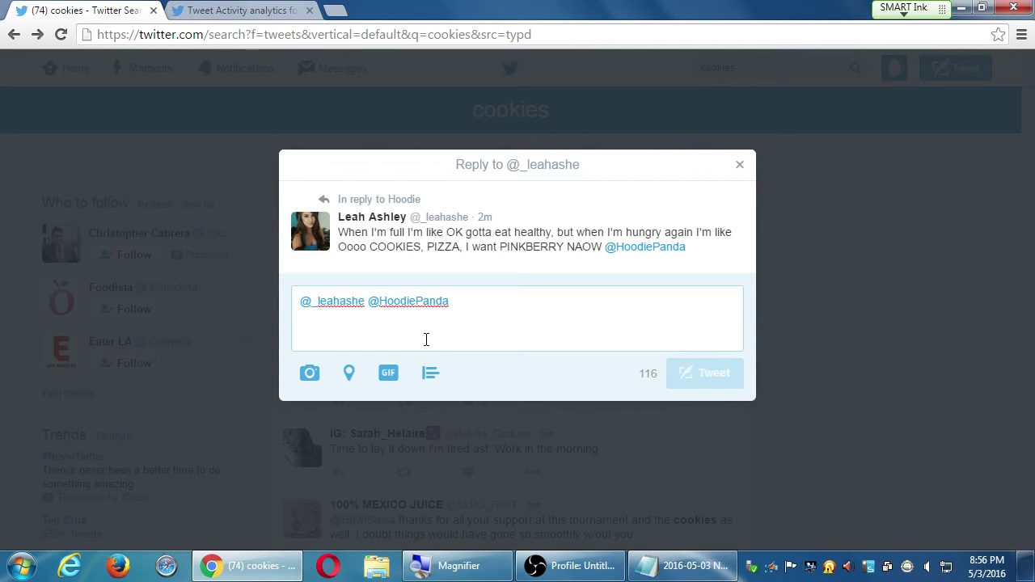
pyautogui.press('Escape')
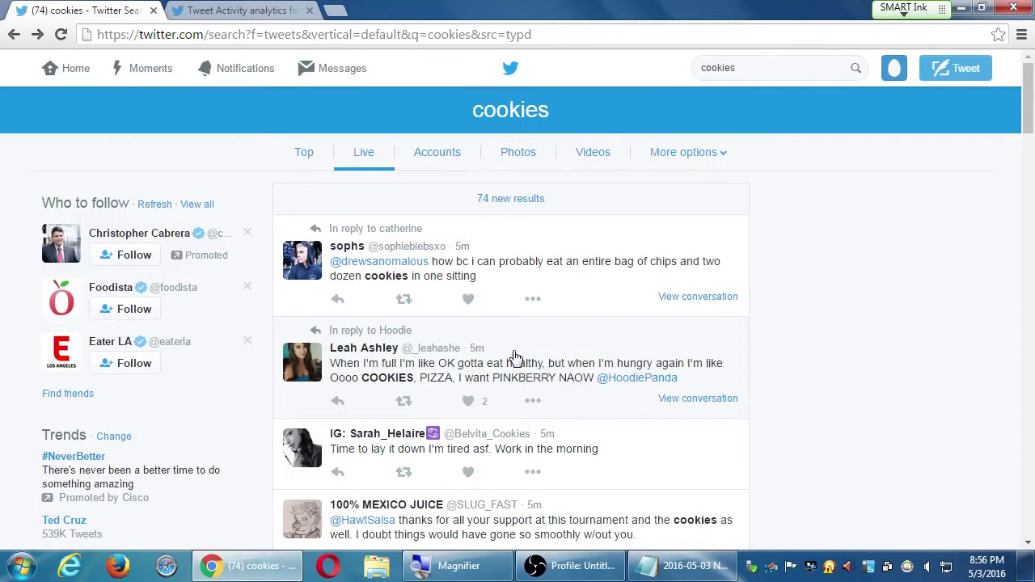
pyautogui.scroll(-3, 846, 361)
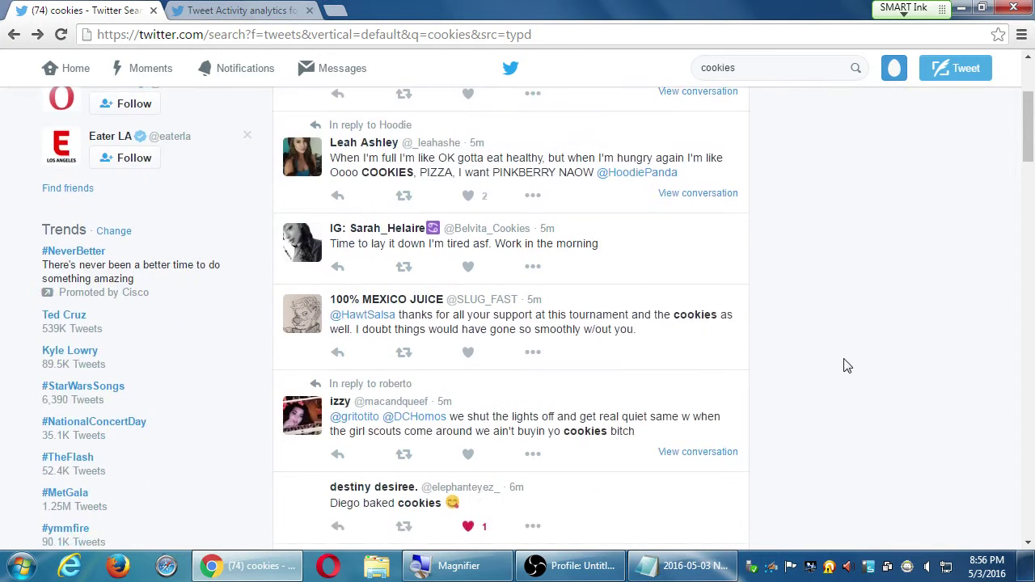
pyautogui.scroll(3, 847, 365)
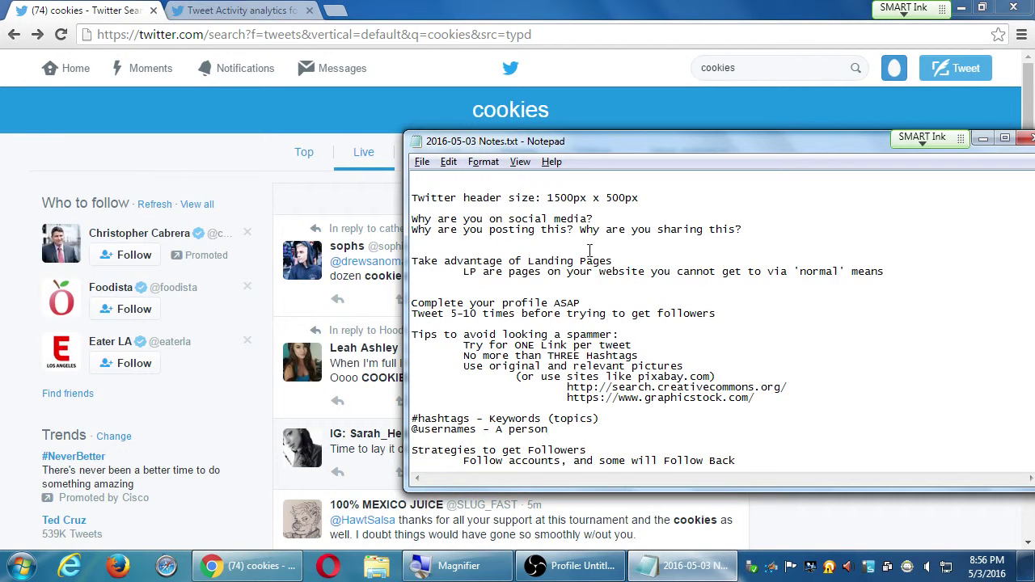
# Try Word Wrap on the Notepad notes and turn it off again.
pyautogui.click(483, 162)
pyautogui.click(509, 179)
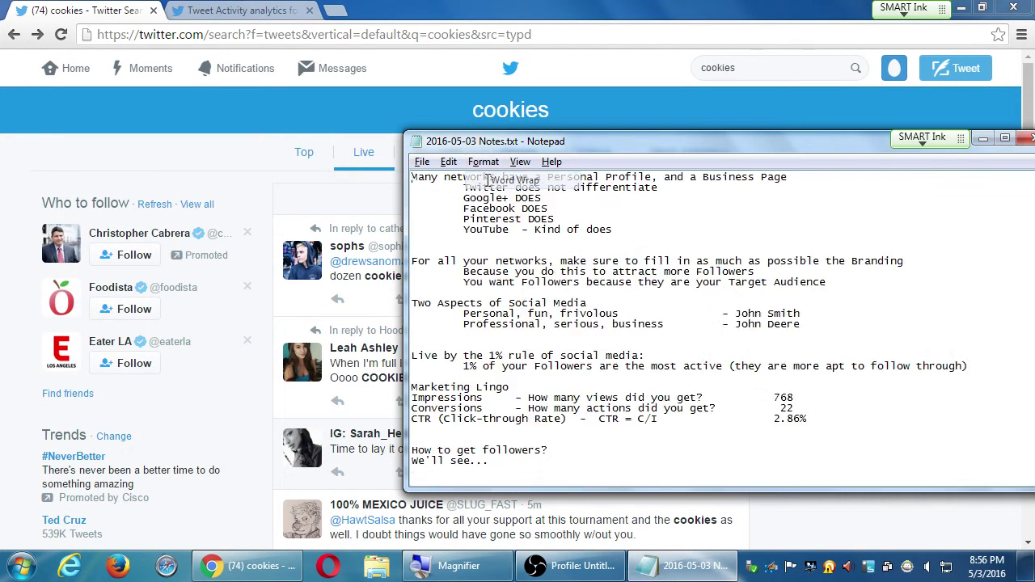
pyautogui.click(483, 162)
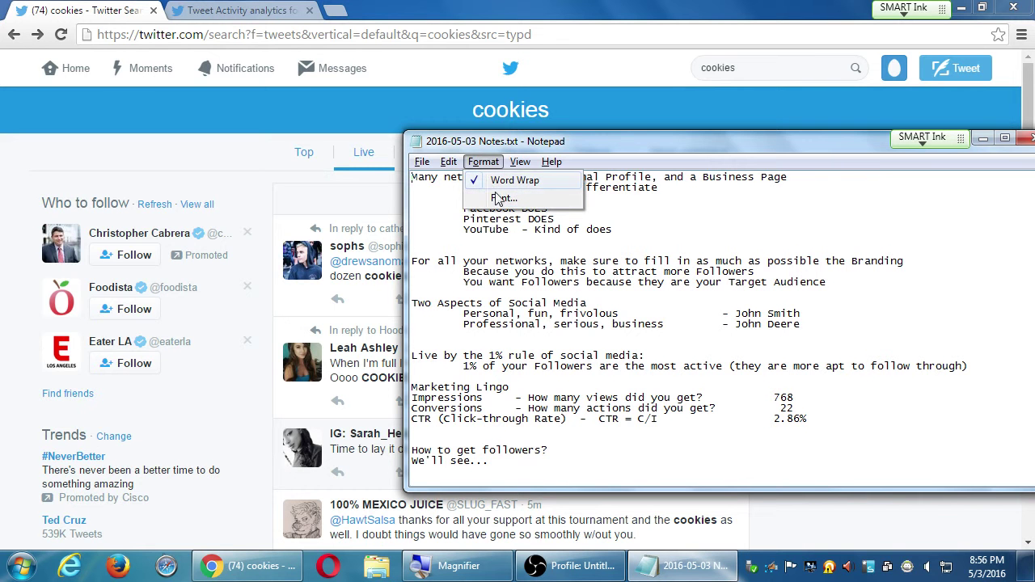
pyautogui.click(508, 179)
# Set the Notepad font style to Bold and inspect how it affects the notes.
pyautogui.click(482, 162)
pyautogui.click(502, 199)
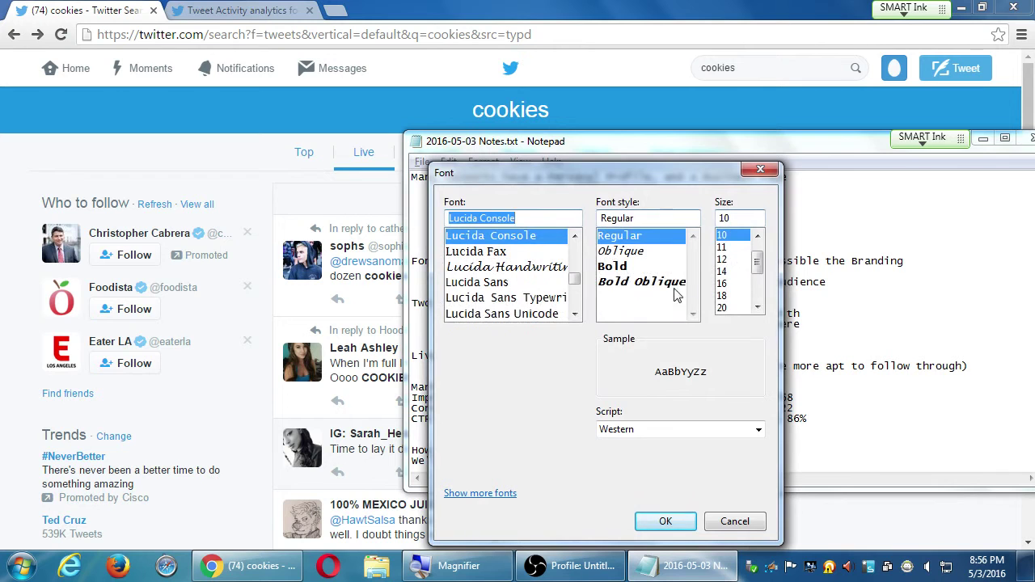
pyautogui.click(676, 283)
pyautogui.click(630, 267)
pyautogui.click(666, 521)
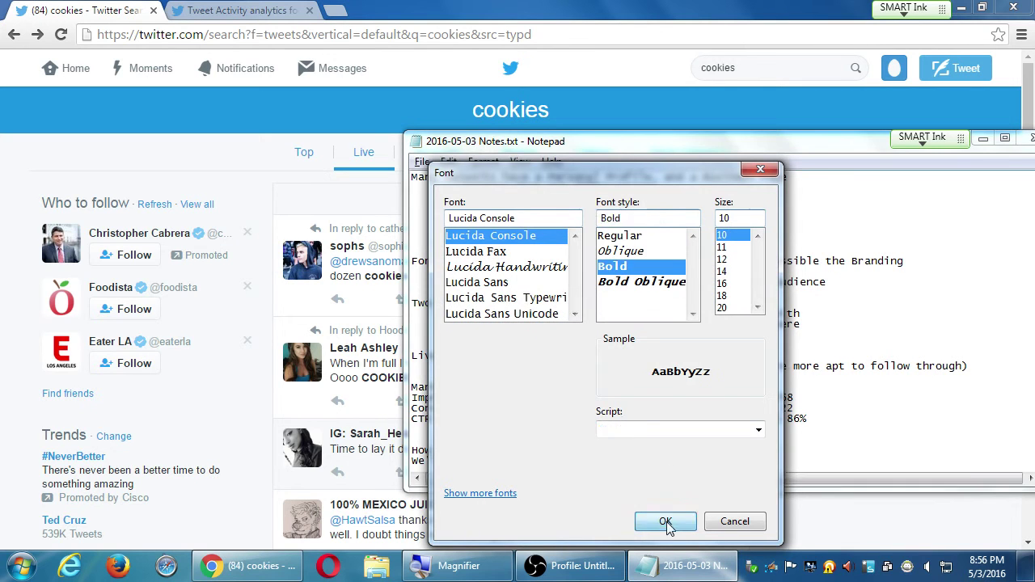
pyautogui.press('super+plus')
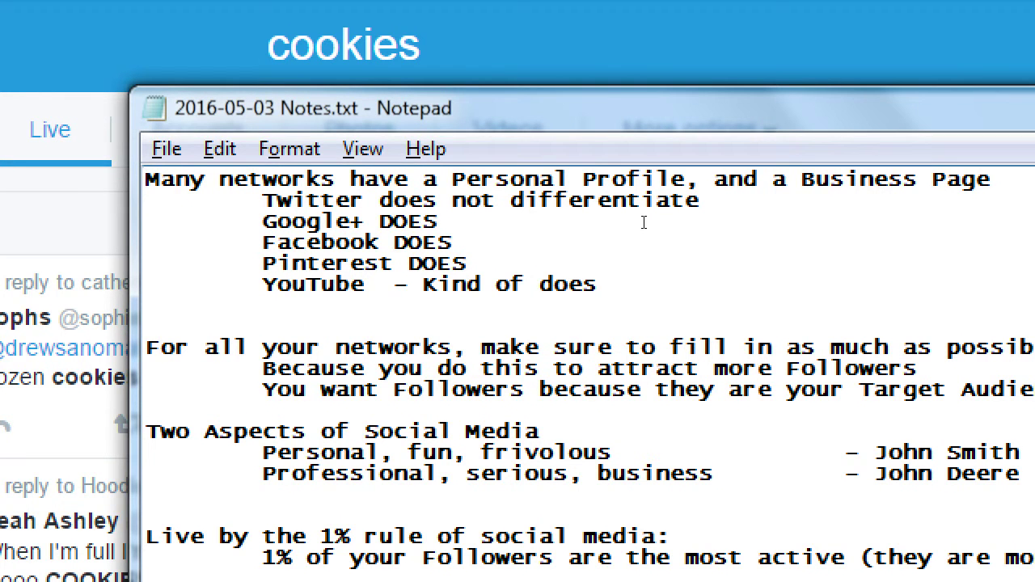
pyautogui.press('super+minus')
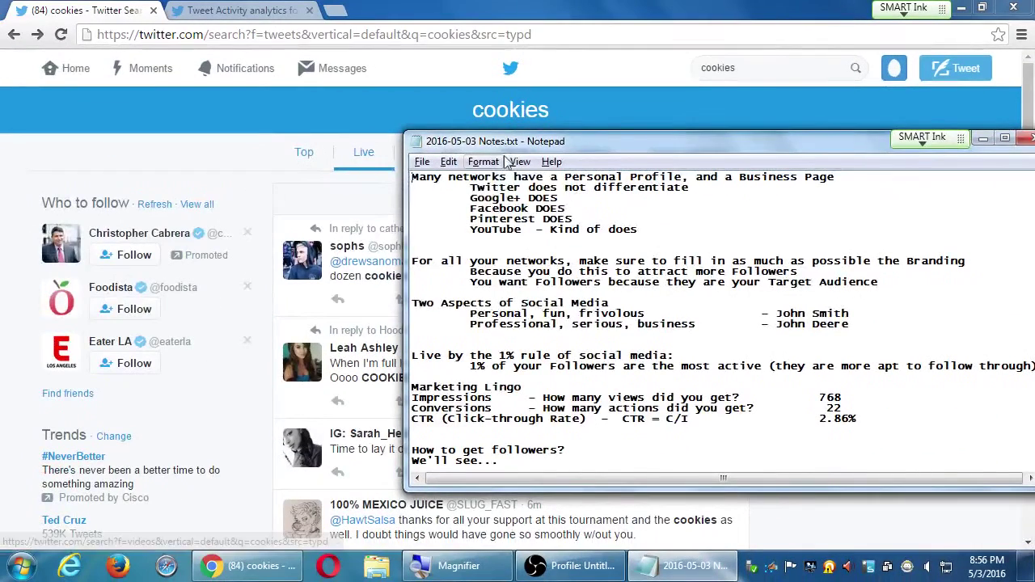
# Set the Notepad font style back to Regular.
pyautogui.click(488, 162)
pyautogui.click(491, 196)
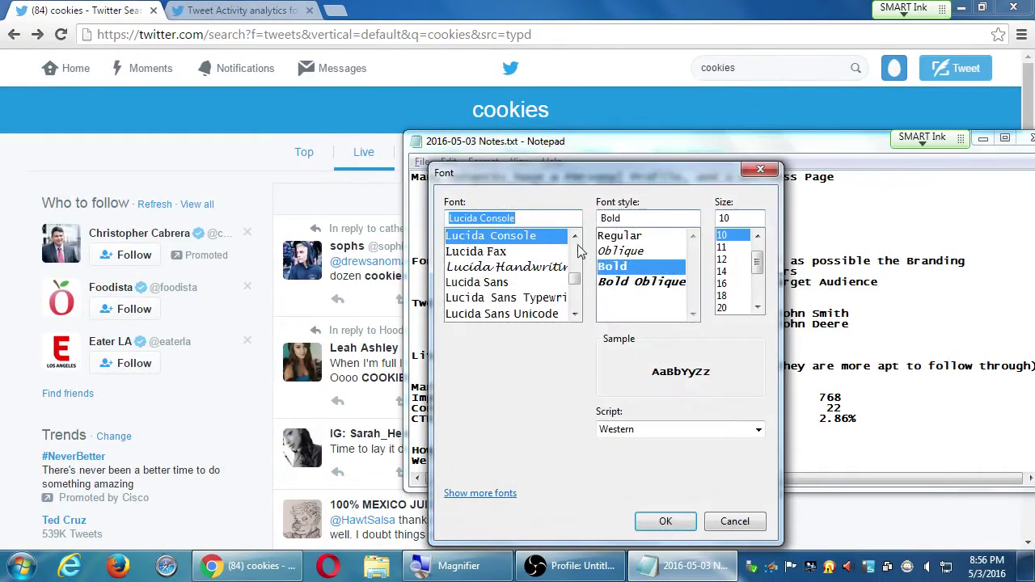
pyautogui.click(612, 237)
pyautogui.click(671, 520)
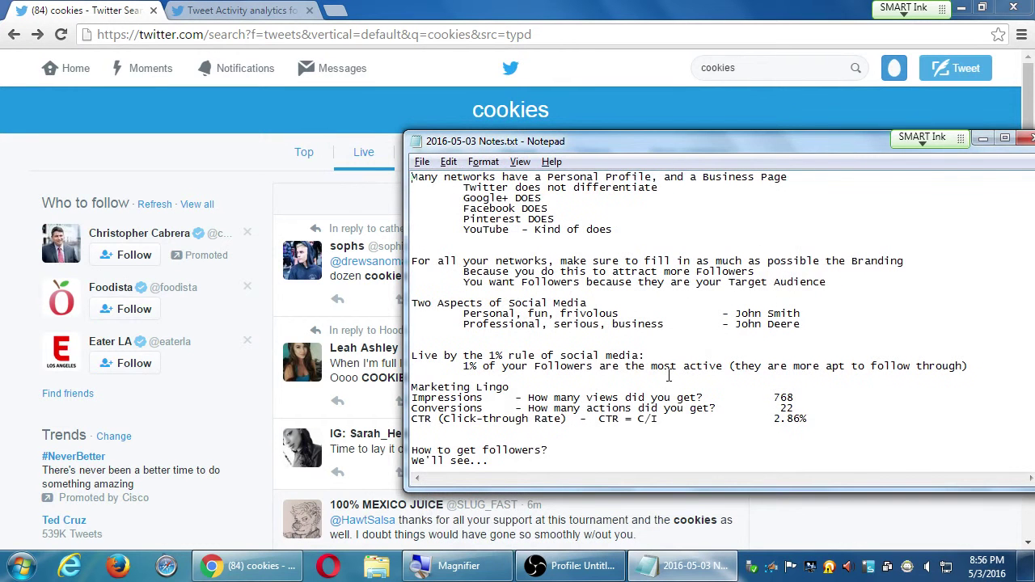
# Return to Twitter, load Home in a new tab and open the Victor's Bakery profile's own tweets.
pyautogui.click(289, 178)
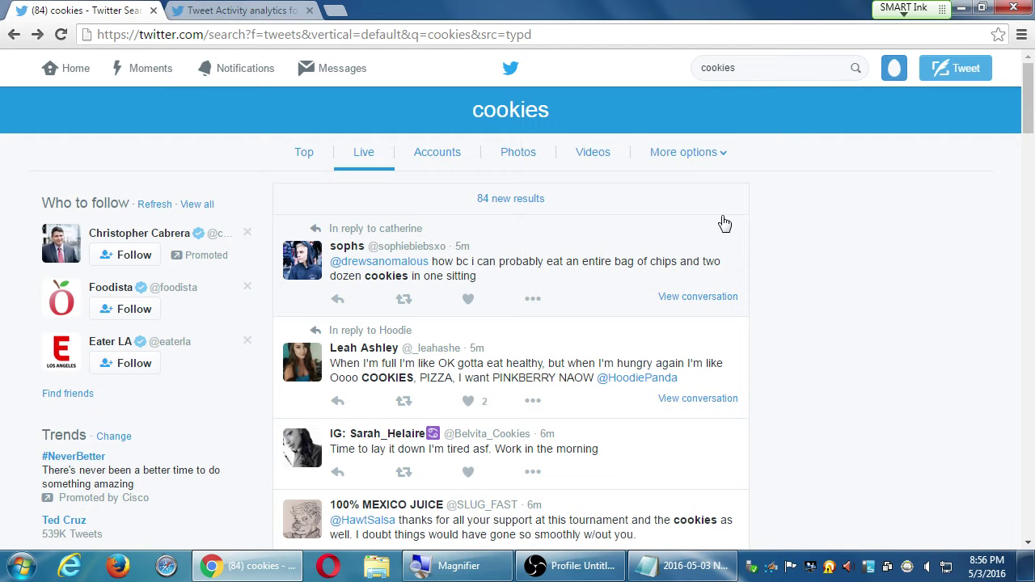
pyautogui.middleClick(75, 68)
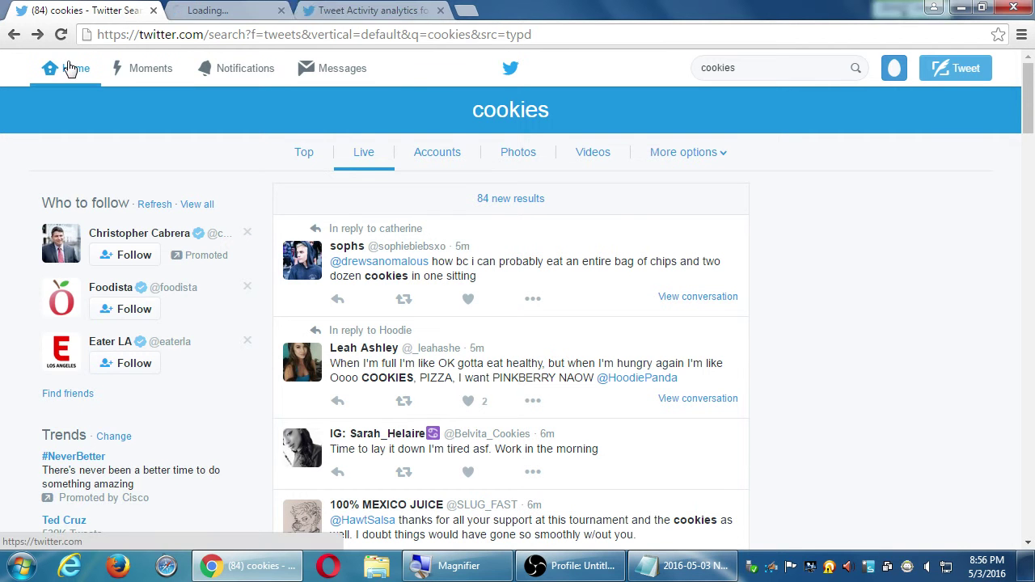
pyautogui.click(231, 11)
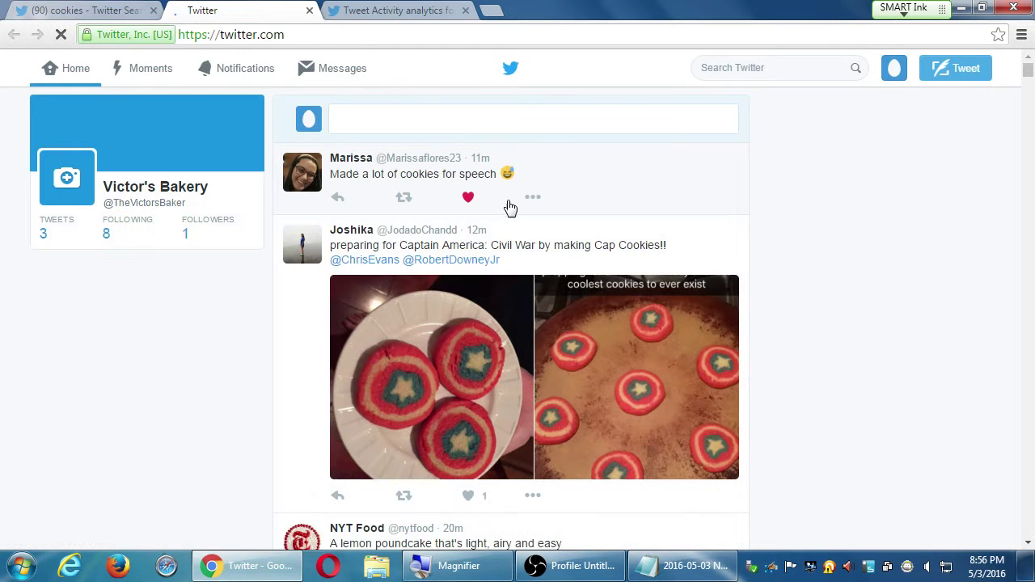
pyautogui.click(54, 237)
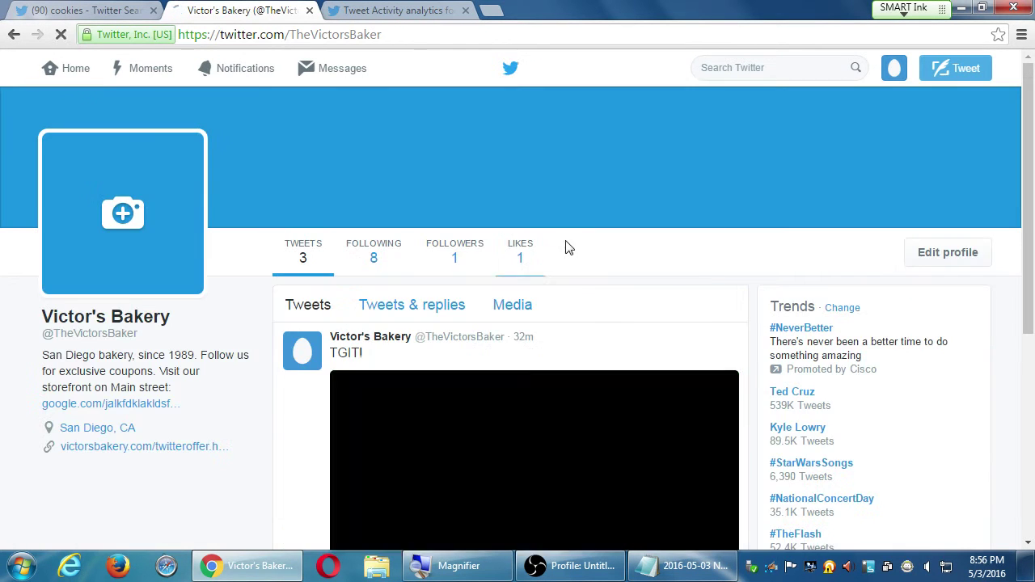
# Look through the bakery's posted tweets and like its own "We've a sale this Sunday" tweet.
pyautogui.scroll(-5, 760, 422)
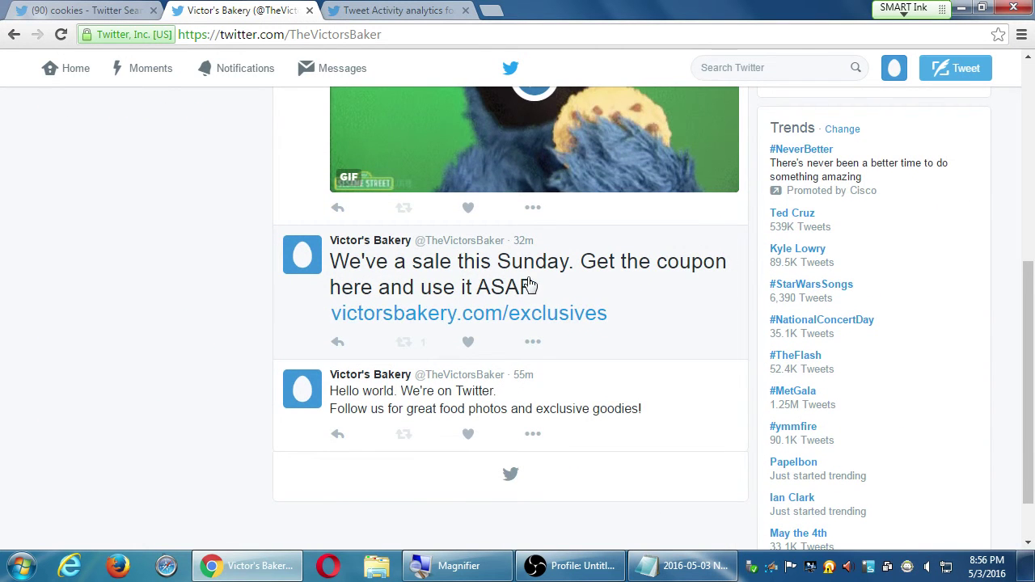
pyautogui.scroll(4, 668, 425)
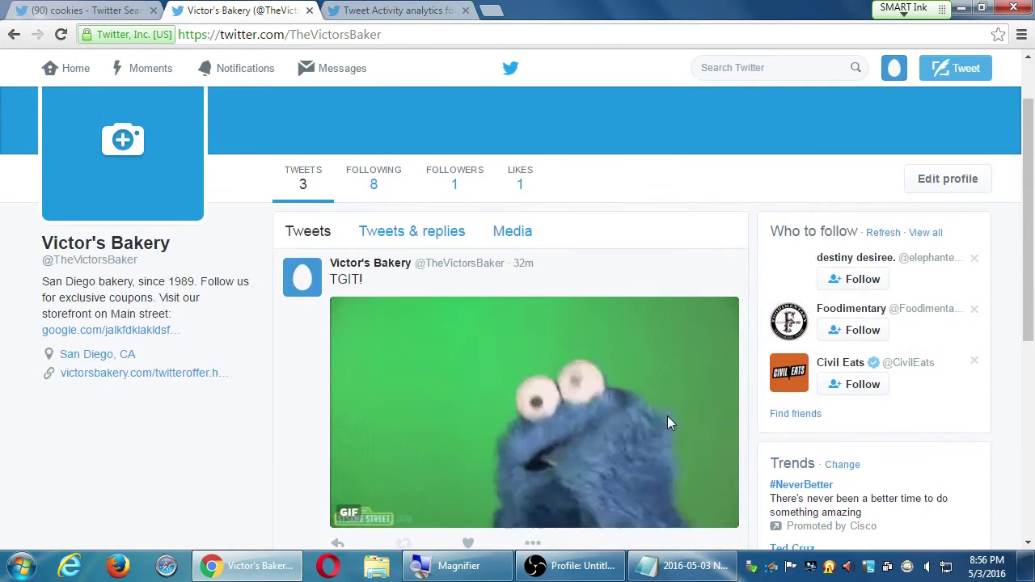
pyautogui.scroll(-1, 667, 416)
pyautogui.scroll(-2, 354, 418)
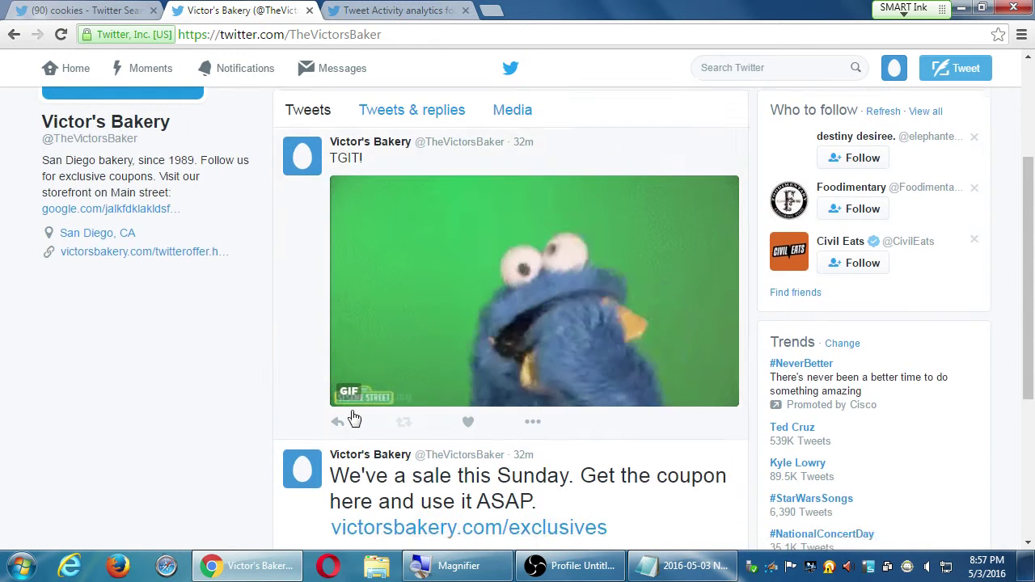
pyautogui.scroll(2, 511, 503)
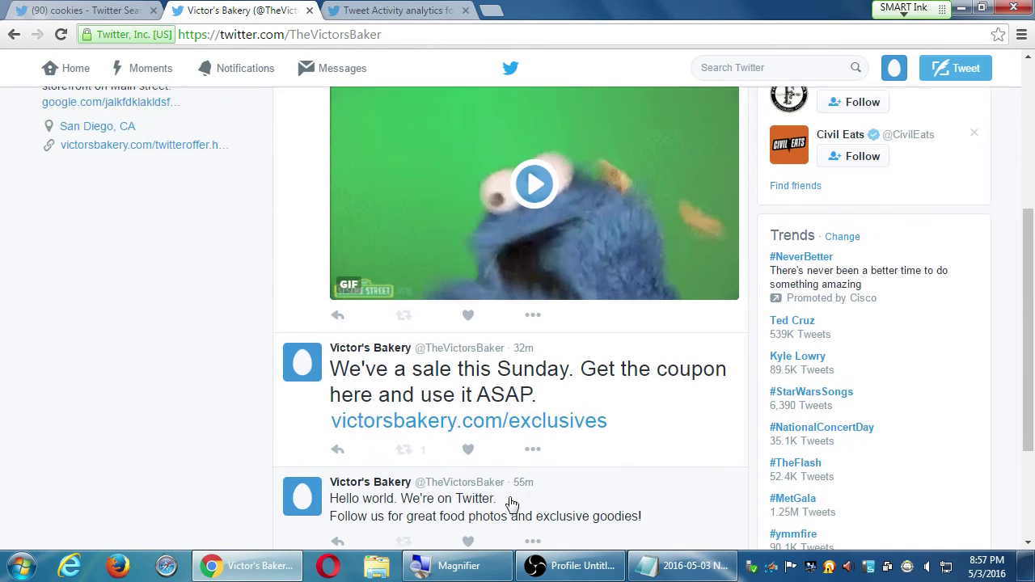
pyautogui.moveTo(350, 173); pyautogui.dragTo(322, 179)
pyautogui.scroll(-2, 323, 462)
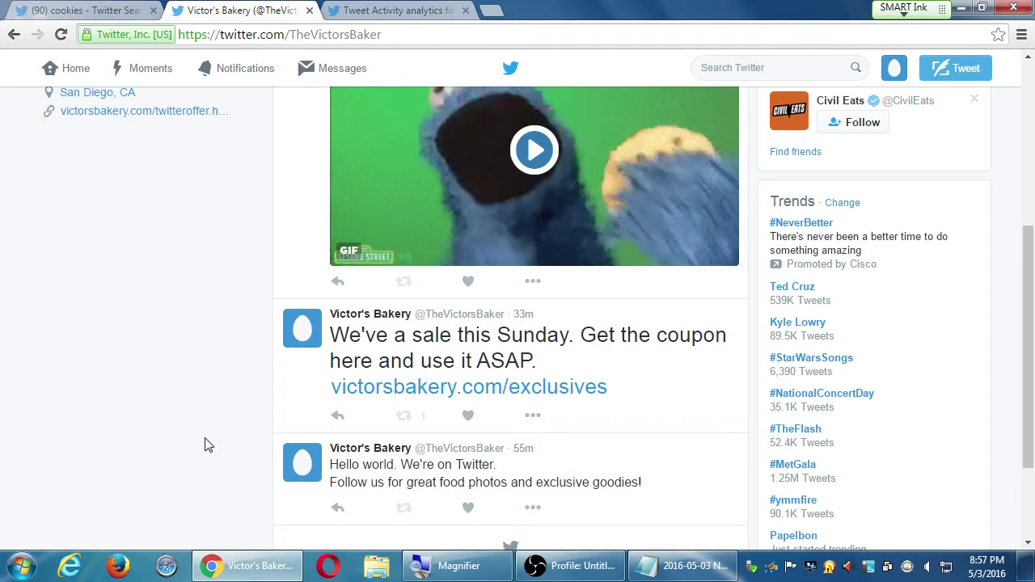
pyautogui.click(512, 416)
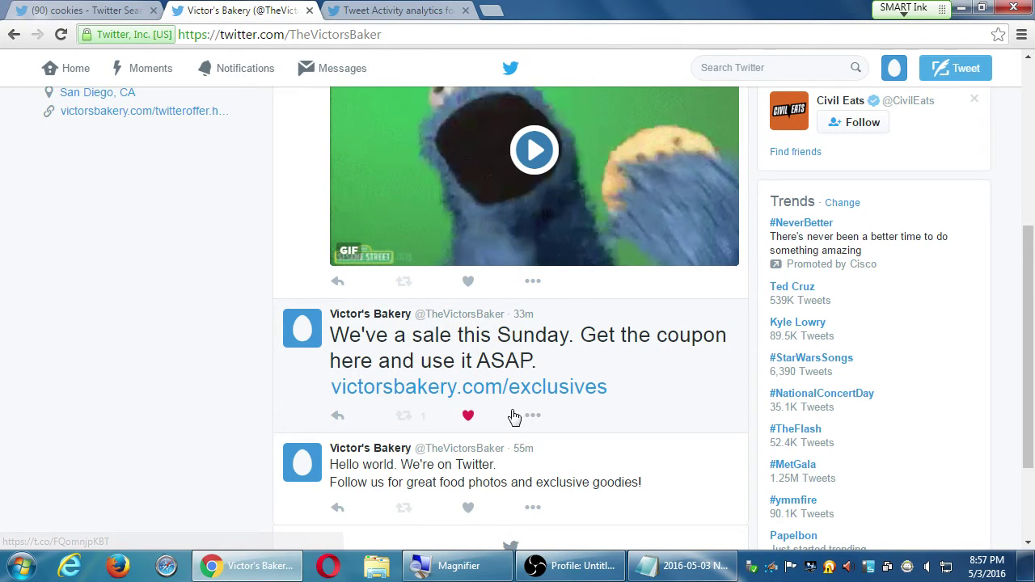
pyautogui.scroll(4, 235, 408)
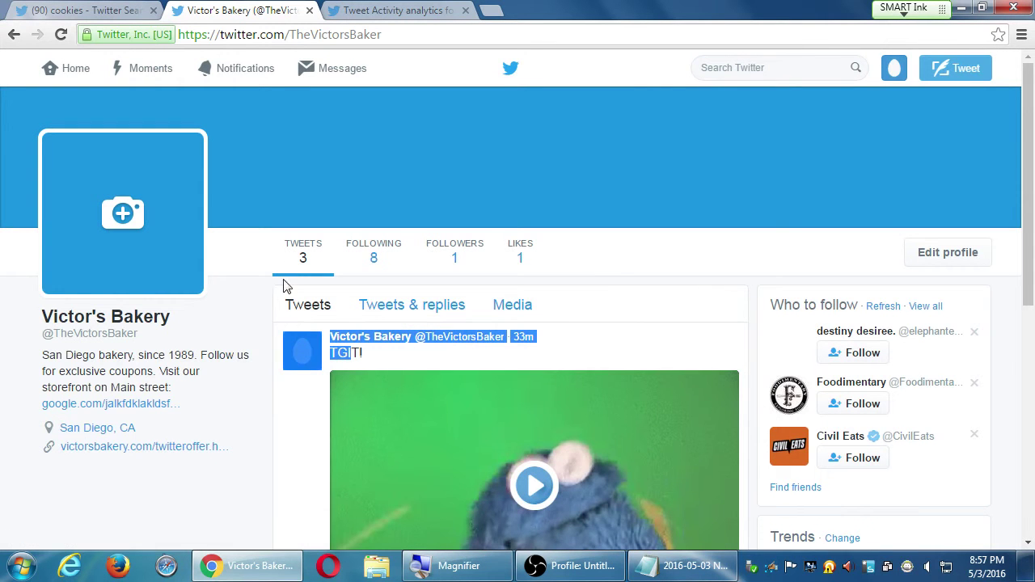
# Open the account's notifications and preview the profile card of the account that retweeted the sale tweet.
pyautogui.click(235, 73)
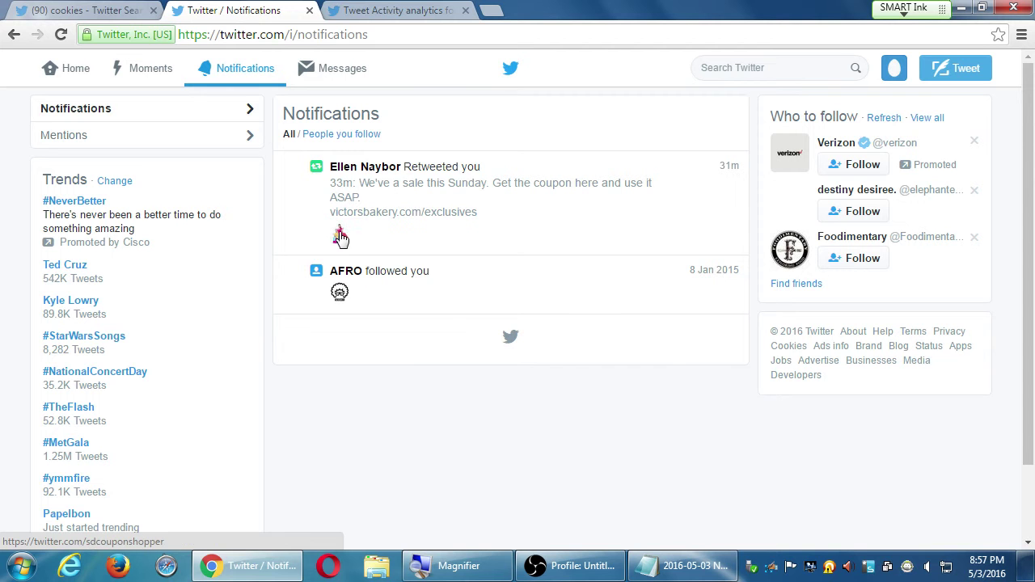
pyautogui.moveTo(343, 239)
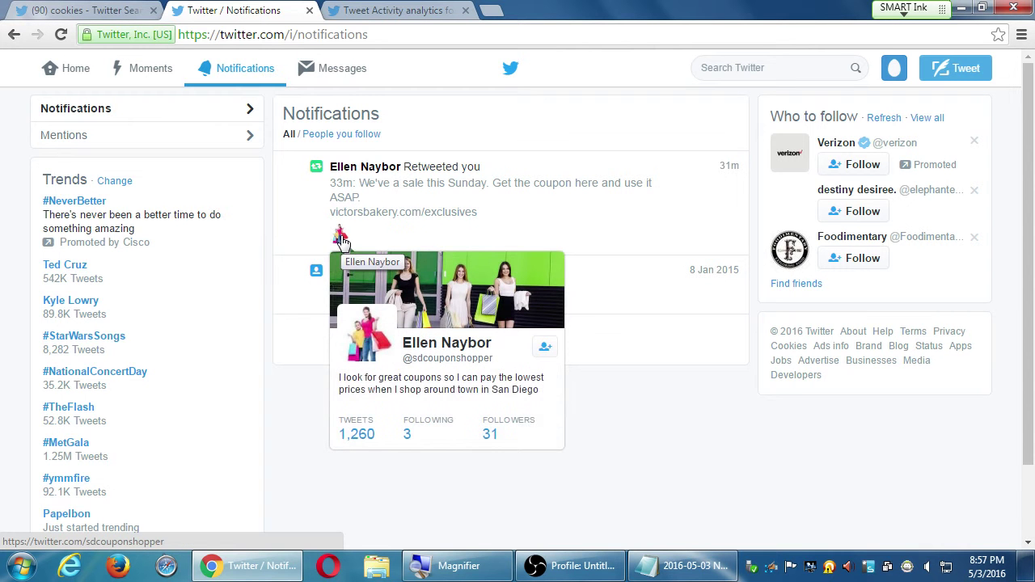
# Go back to the Home timeline and switch to the Tweet activity analytics page.
pyautogui.click(79, 76)
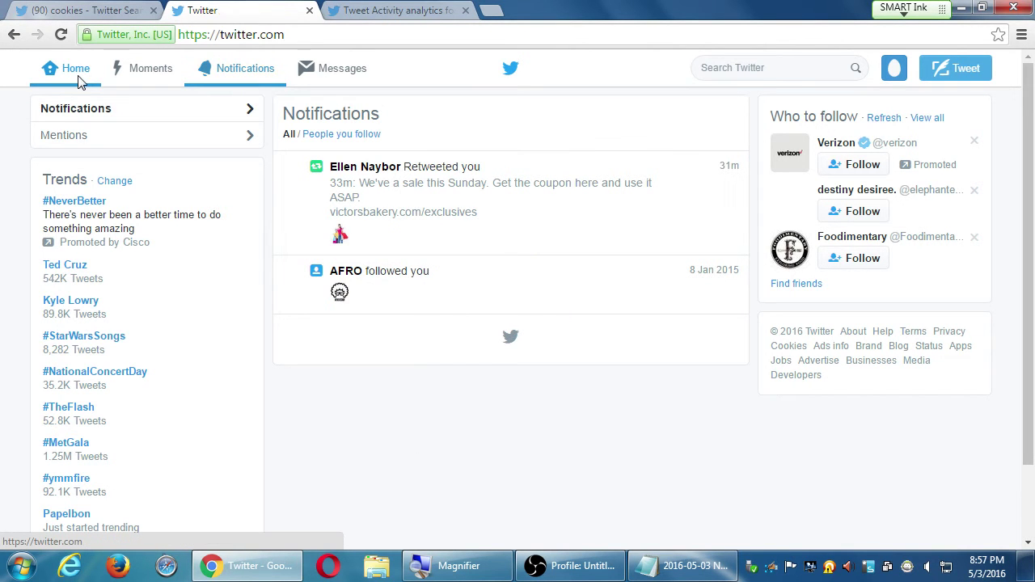
pyautogui.hotkey('ctrl', 'Tab')
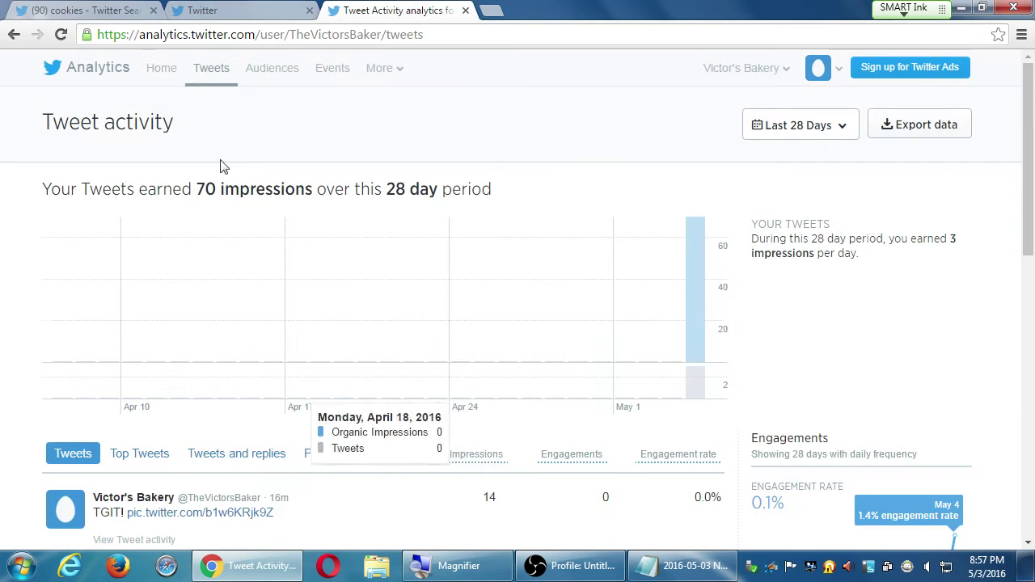
# Return to the cookies search results and read through the full conversation around the tweet about craving cookies, pizza and Pinkberry.
pyautogui.hotkey('ctrl', 'Tab')
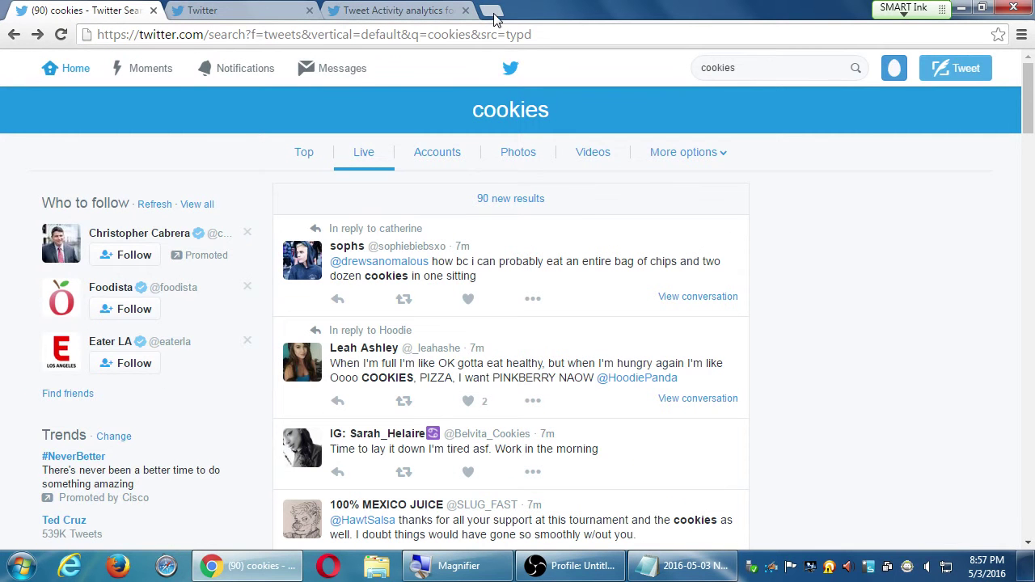
pyautogui.press('super+plus')
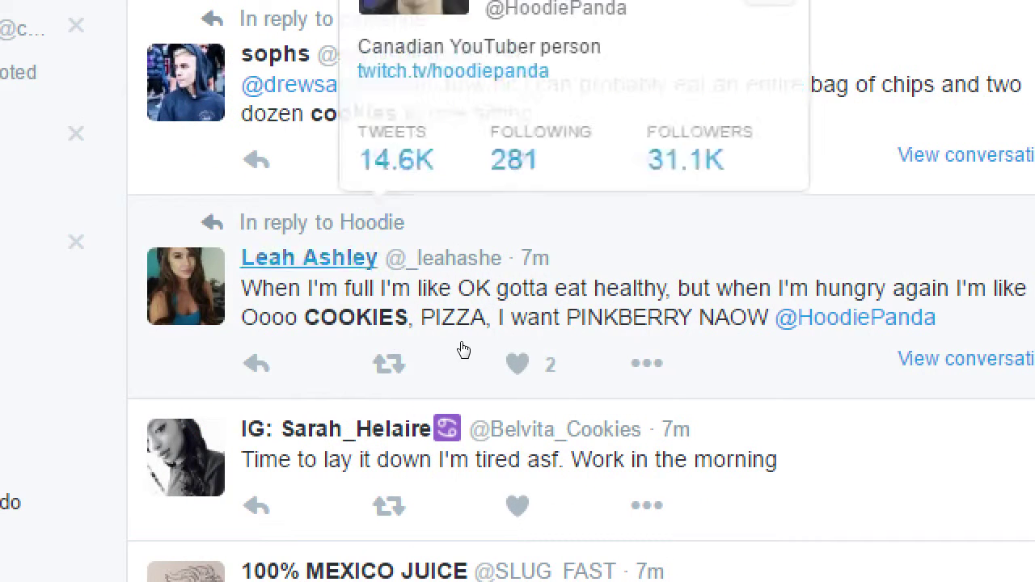
pyautogui.press('super+minus')
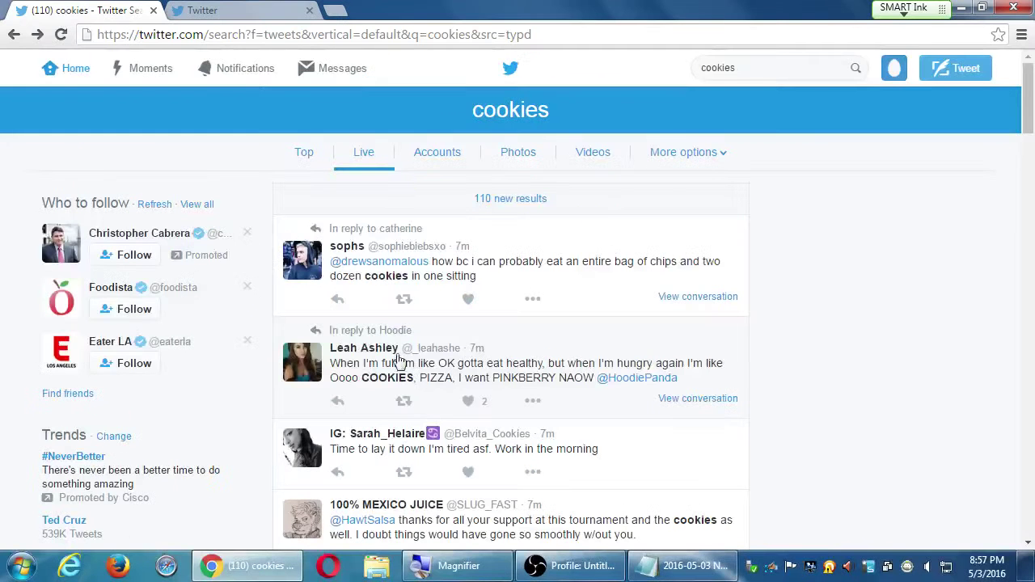
pyautogui.click(699, 400)
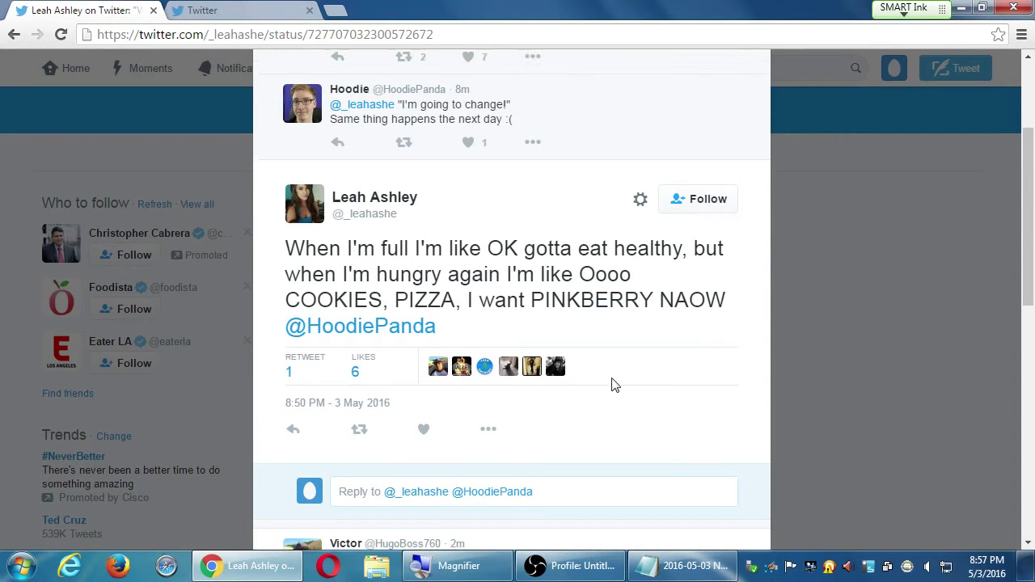
pyautogui.scroll(-5, 611, 388)
pyautogui.scroll(-5, 609, 392)
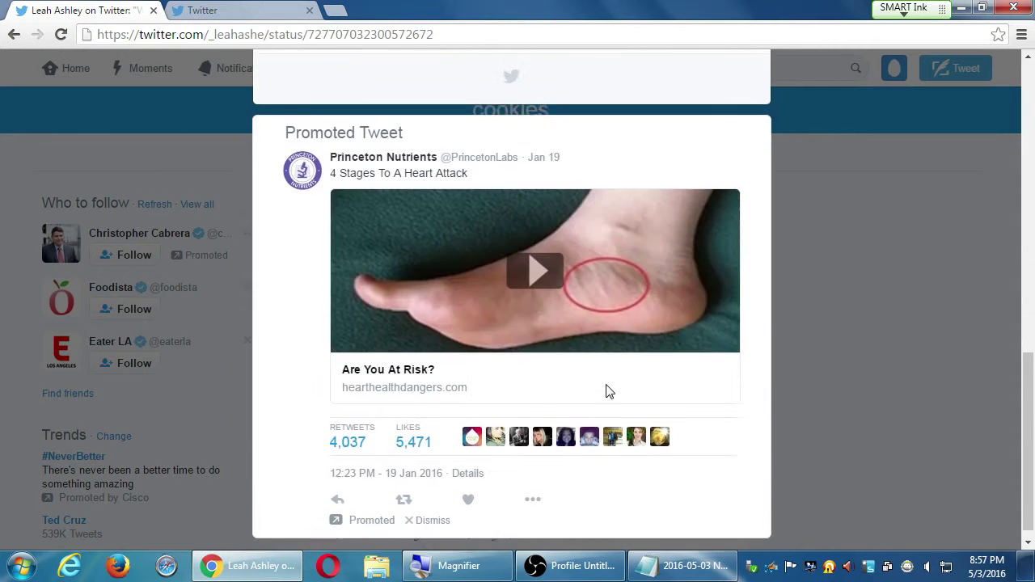
pyautogui.scroll(10, 609, 394)
pyautogui.scroll(1, 609, 399)
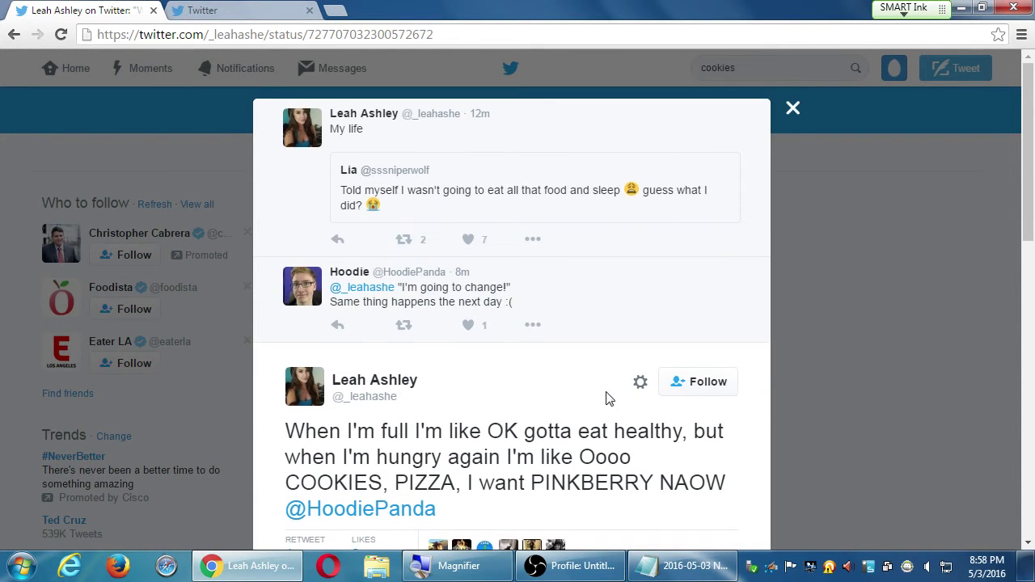
pyautogui.click(904, 352)
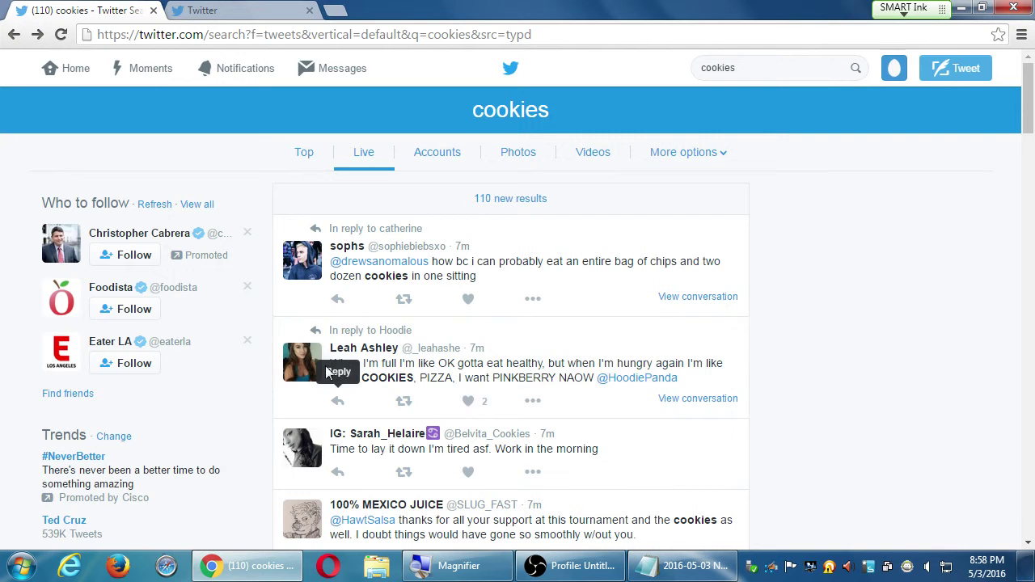
# Check the Home timeline in a new tab and review the follower strategies in the Notepad notes.
pyautogui.middleClick(68, 73)
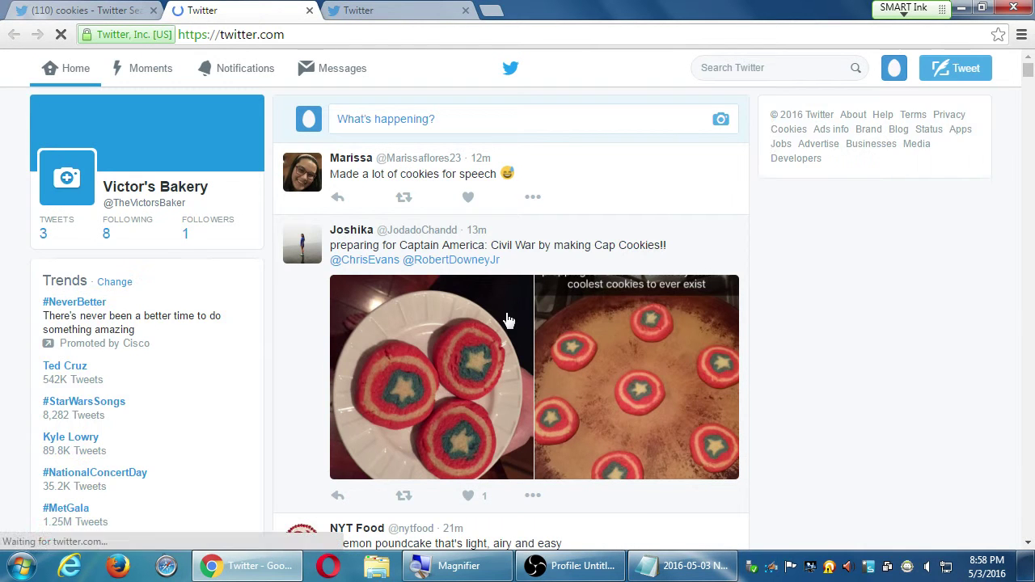
pyautogui.hotkey('ctrl', 'shift', 'Tab')
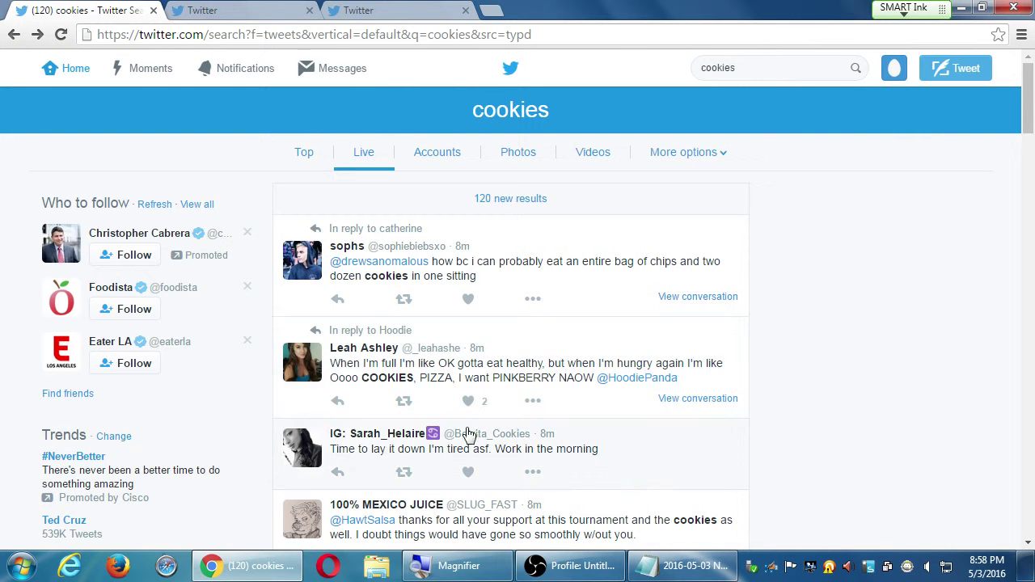
pyautogui.click(684, 571)
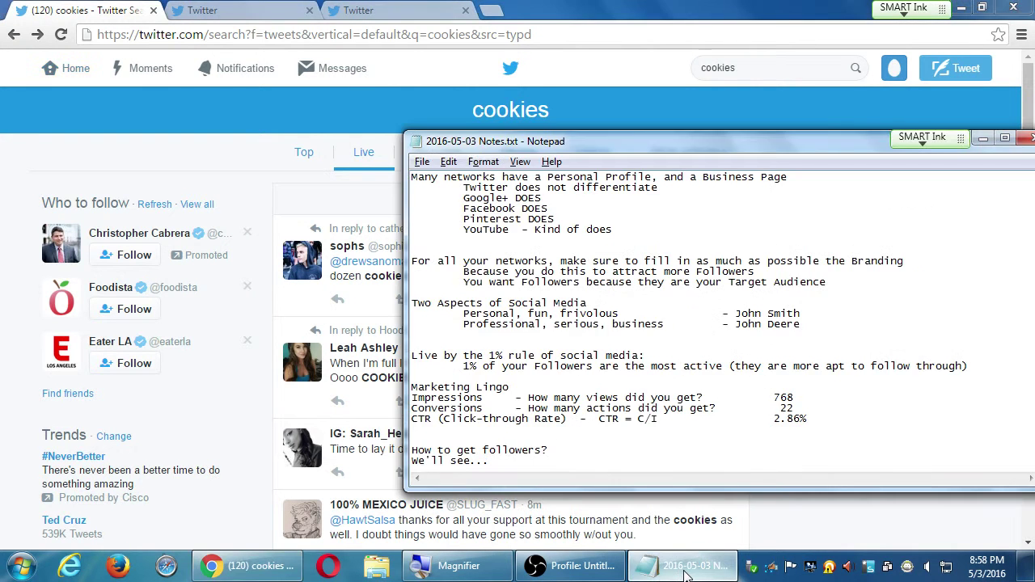
pyautogui.scroll(-15, 663, 425)
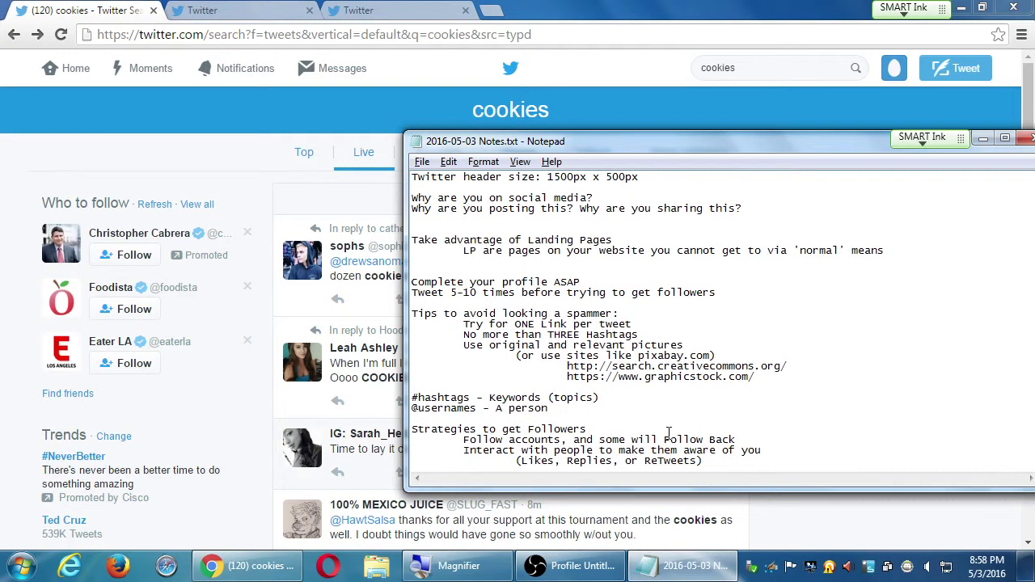
pyautogui.moveTo(661, 146); pyautogui.dragTo(613, 158)
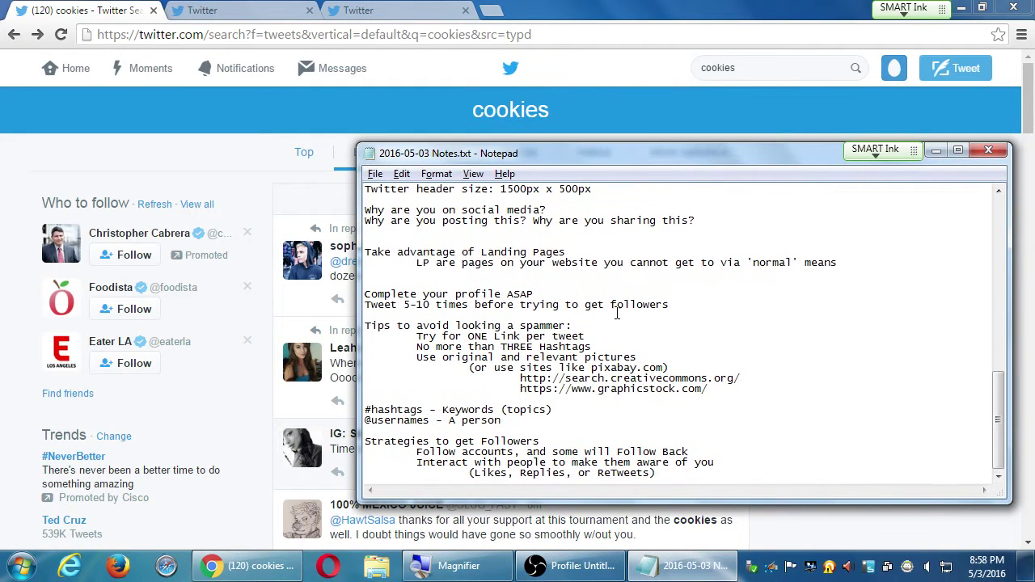
pyautogui.click(339, 421)
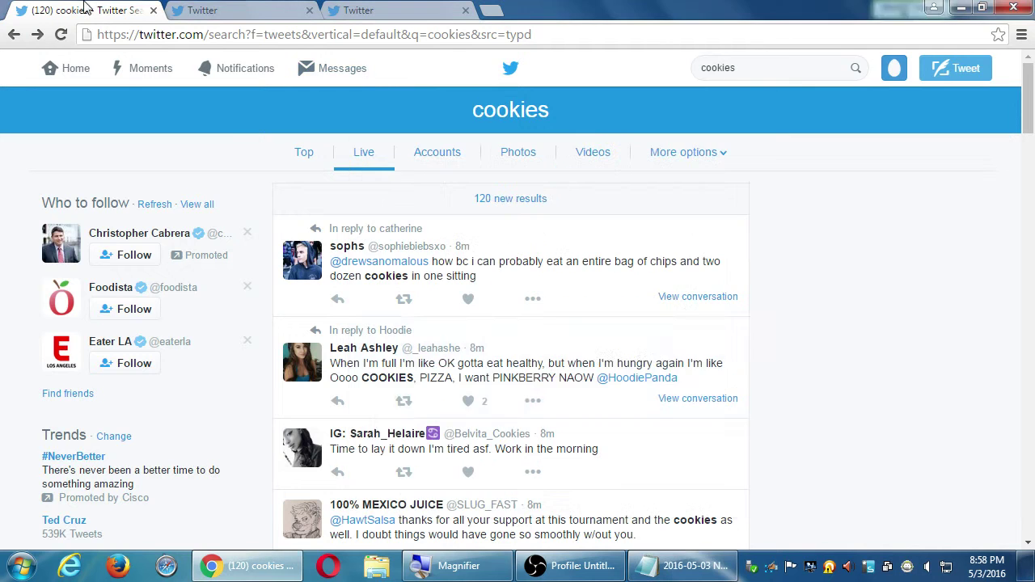
# Reply to the tweet about being tired before work with "Before you lay down, how about one of our amazing Pecan Cookies? :)".
pyautogui.click(338, 403)
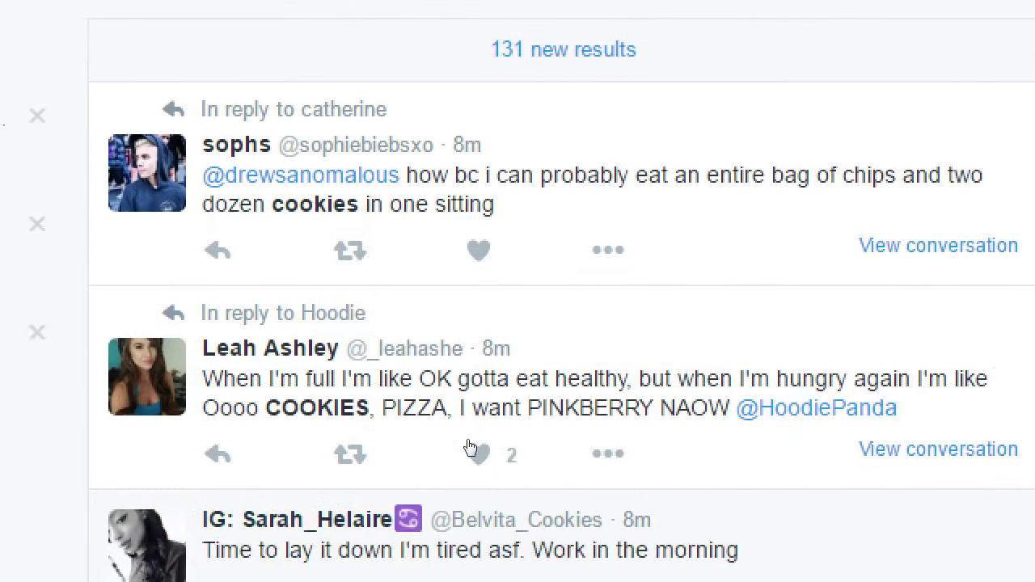
pyautogui.scroll(-4, 470, 449)
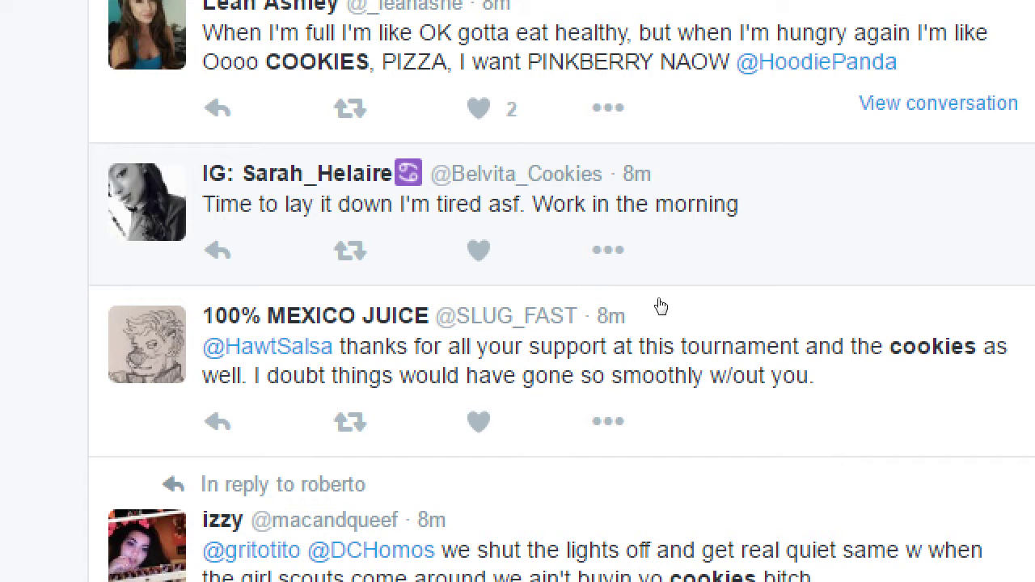
pyautogui.moveTo(504, 271)
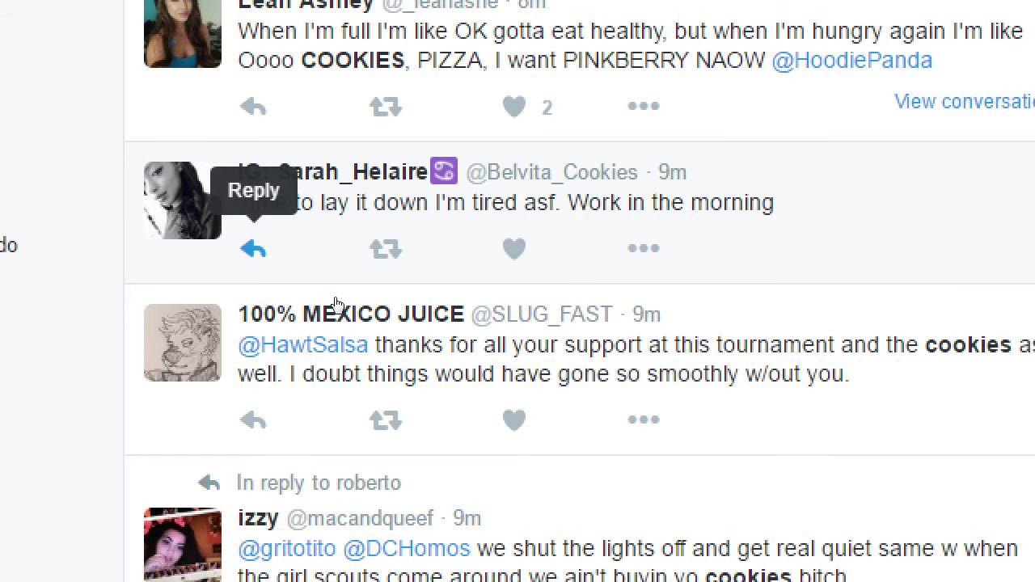
pyautogui.click(254, 249)
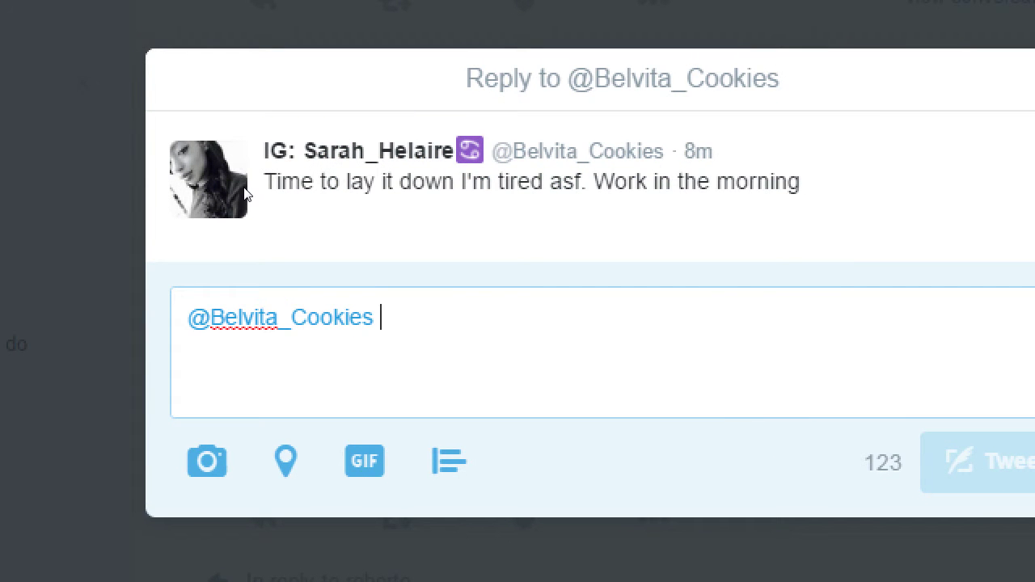
pyautogui.write('Before you')
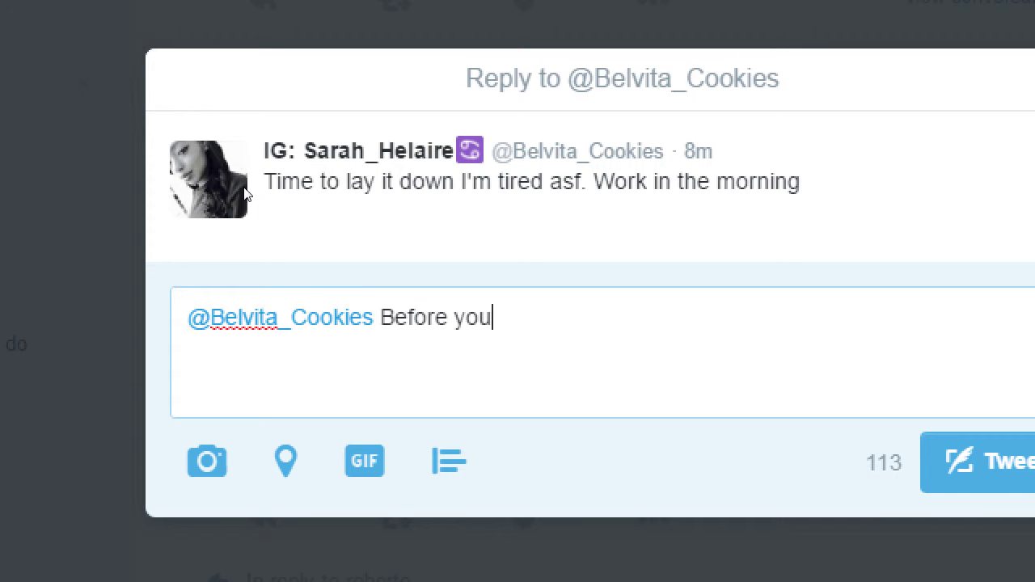
pyautogui.write(' lay do')
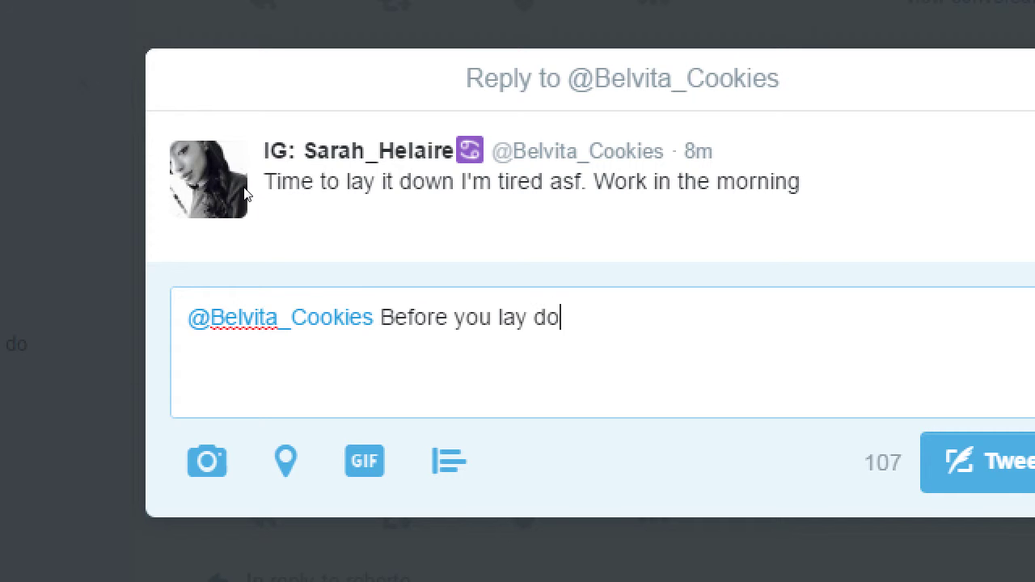
pyautogui.write('wn, how')
pyautogui.write('one our')
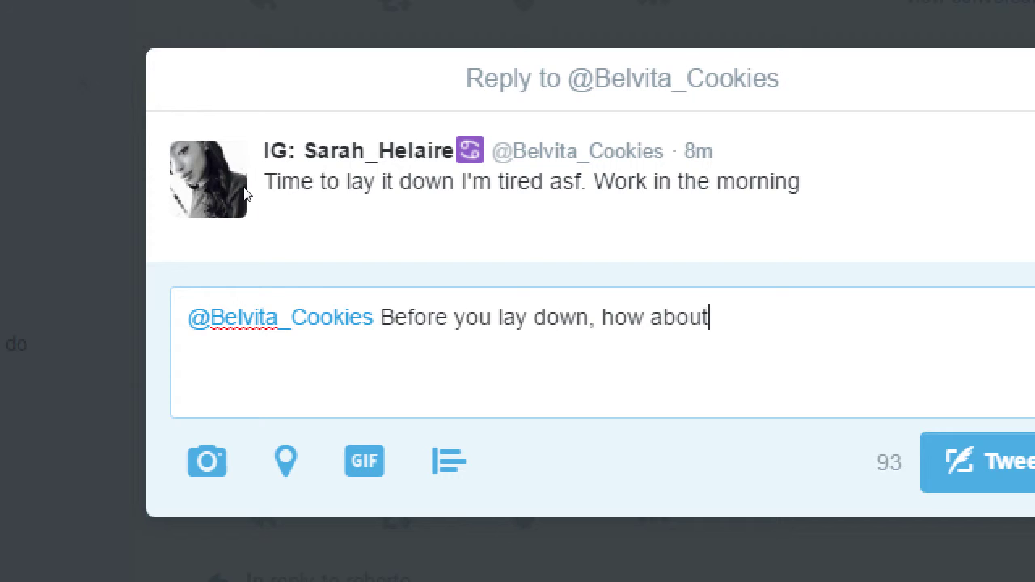
pyautogui.press('BackSpace')
pyautogui.press('BackSpace')
pyautogui.write('f our amazing C')
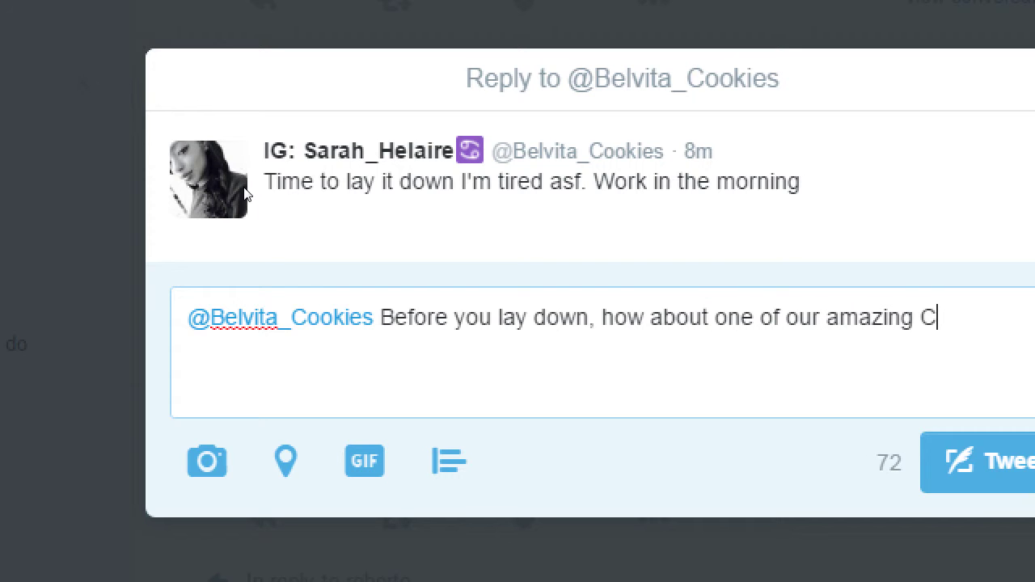
pyautogui.press('BackSpace')
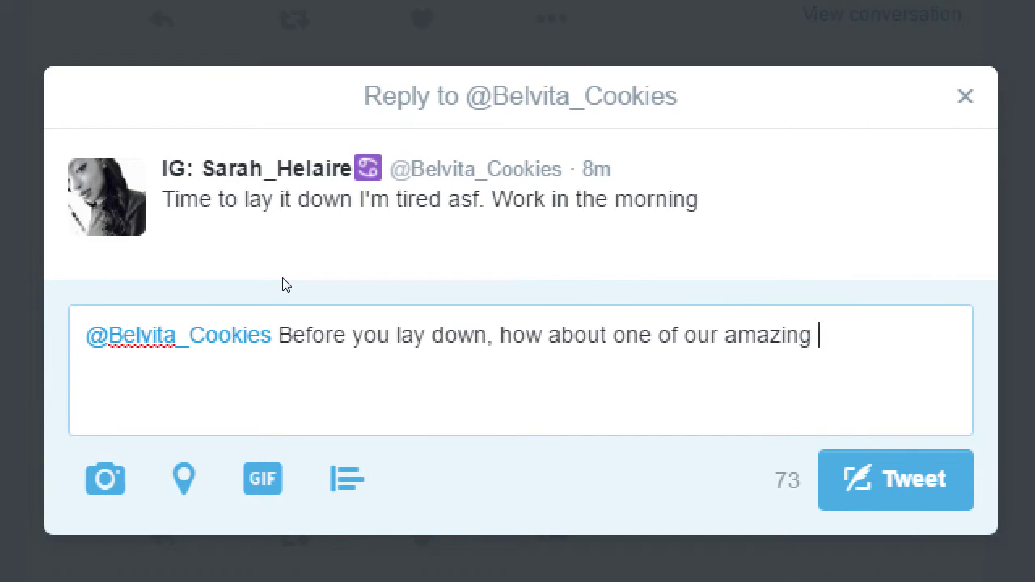
pyautogui.write('Pecan Cook')
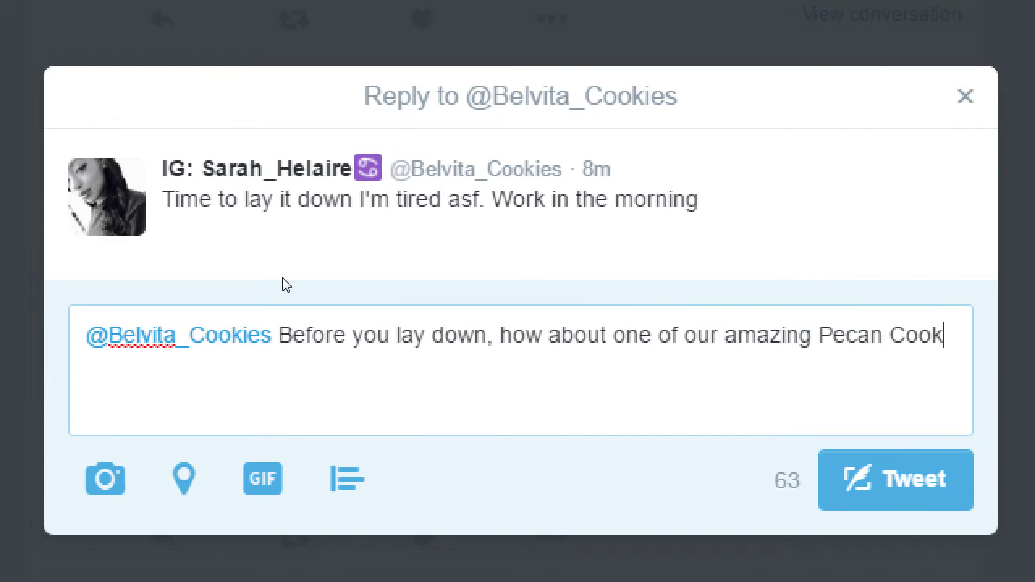
pyautogui.write('ies? ')
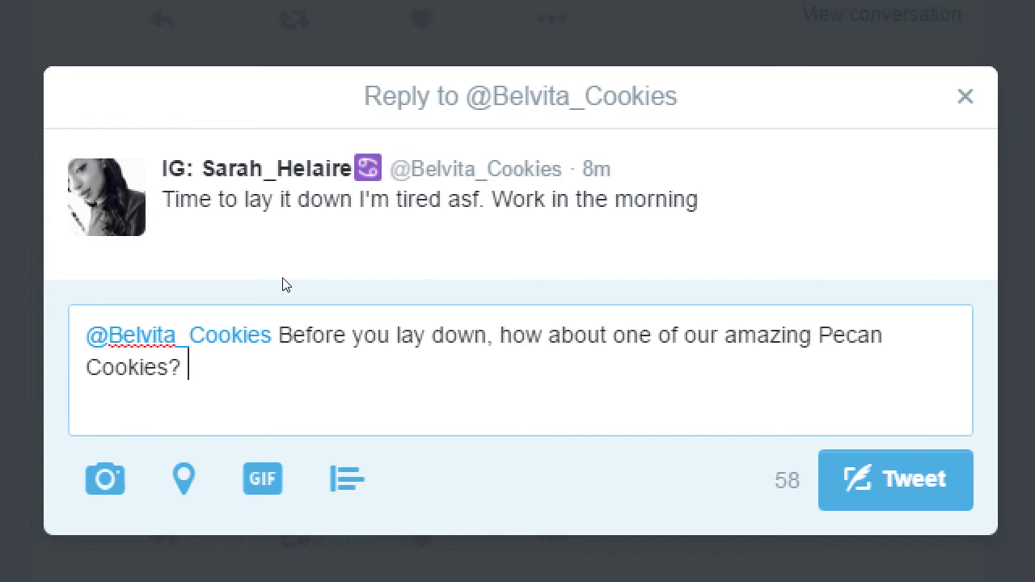
pyautogui.write(':)')
# Add a second line "Our one of a kind coupon: COOKIE99FUN" to the reply and post it.
pyautogui.press('Return')
pyautogui.write('Our')
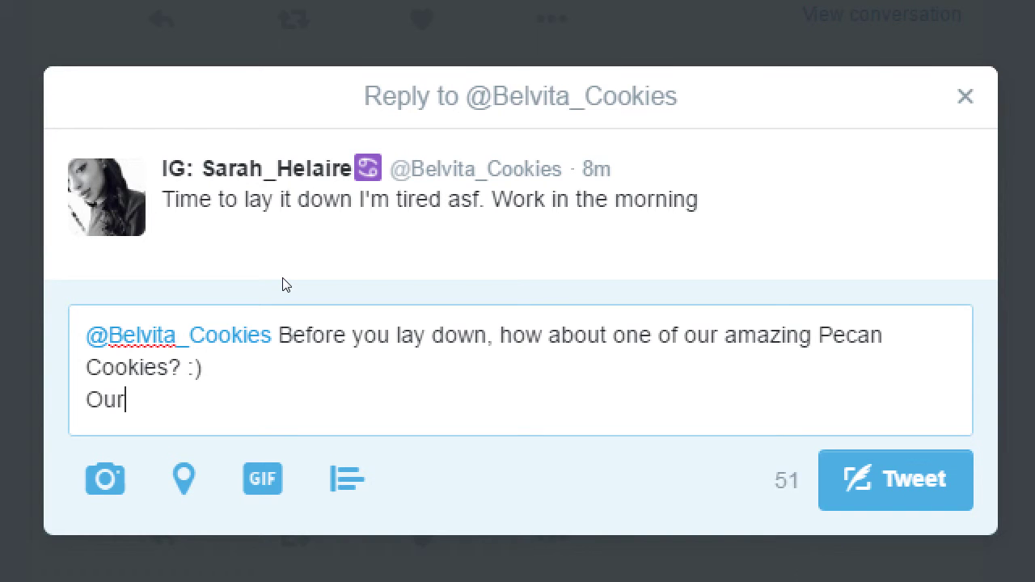
pyautogui.write(' one of a kind')
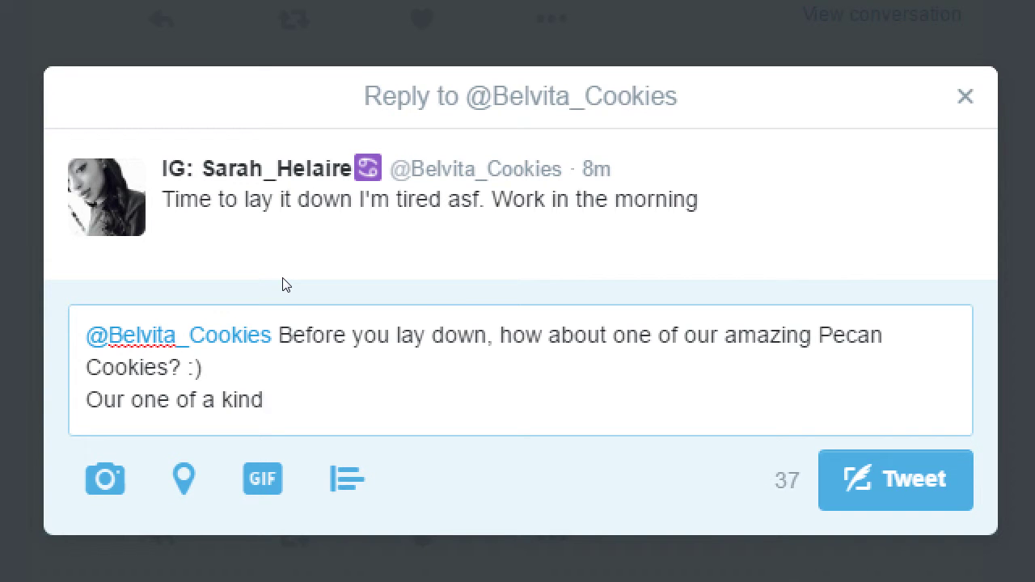
pyautogui.write(' coupon')
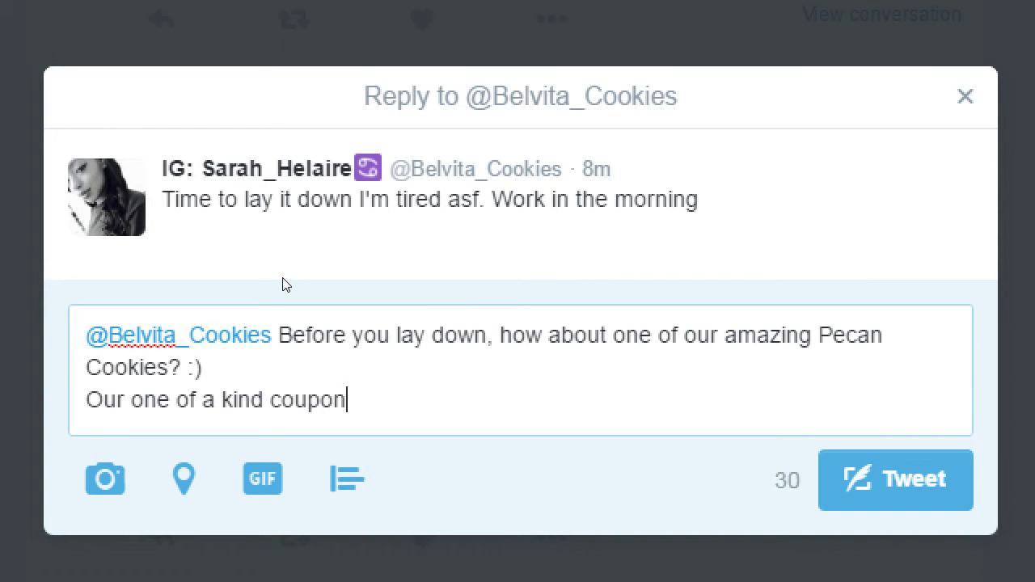
pyautogui.write(':')
pyautogui.write('COOKIE99')
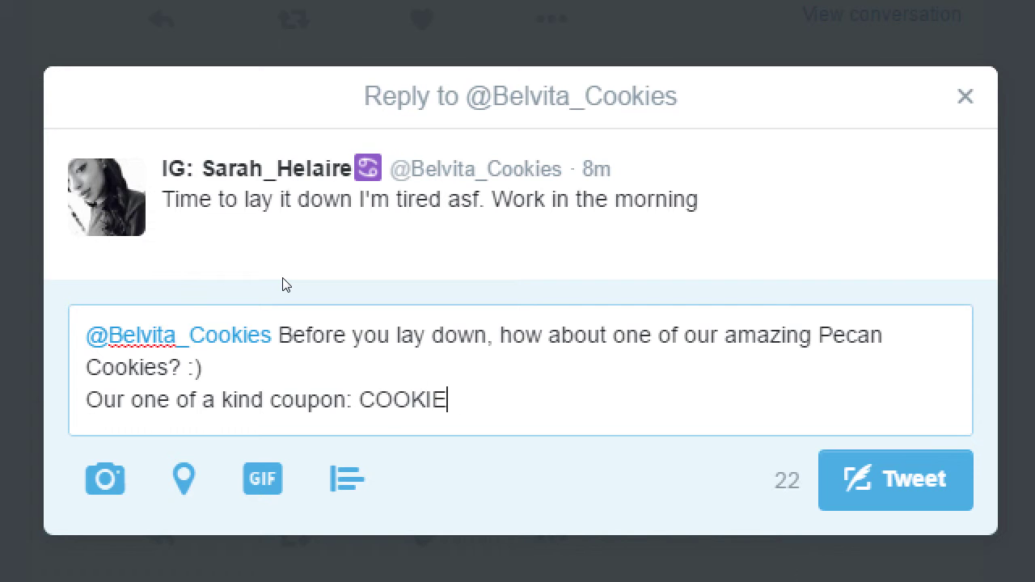
pyautogui.write('FUN')
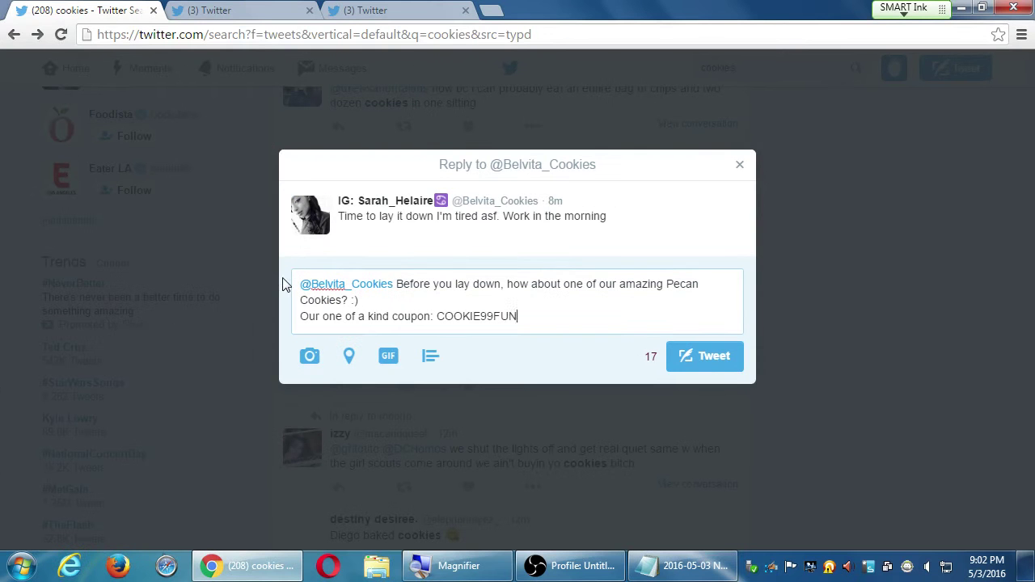
pyautogui.click(708, 363)
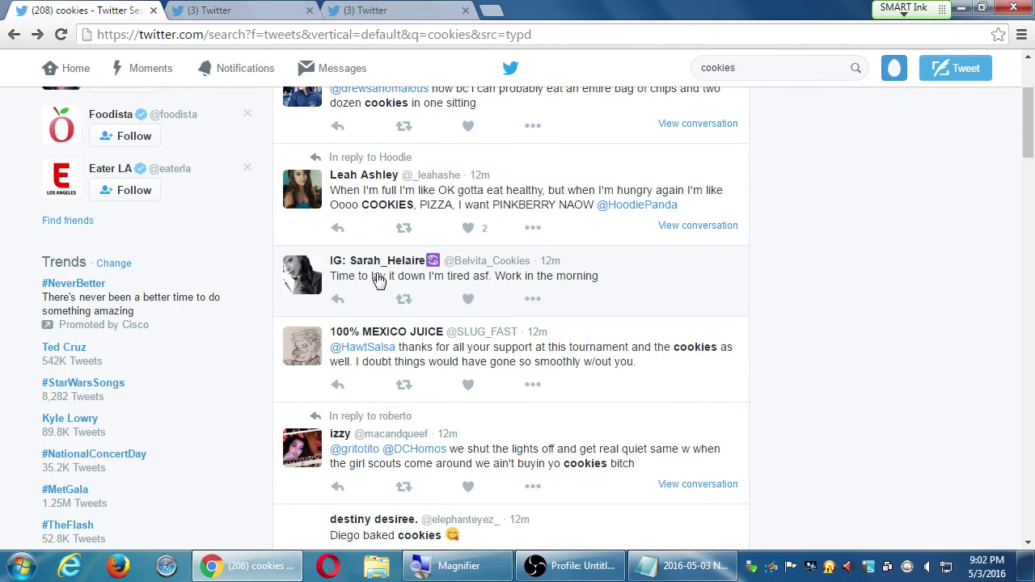
# Check the posted reply on Home in a new tab and return to browsing the cookies search results.
pyautogui.middleClick(50, 69)
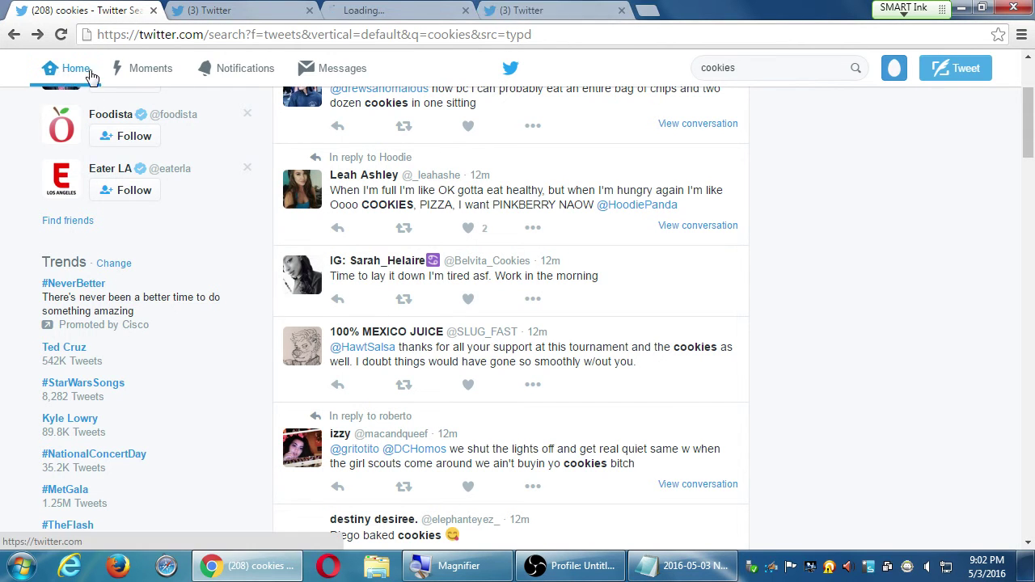
pyautogui.click(356, 8)
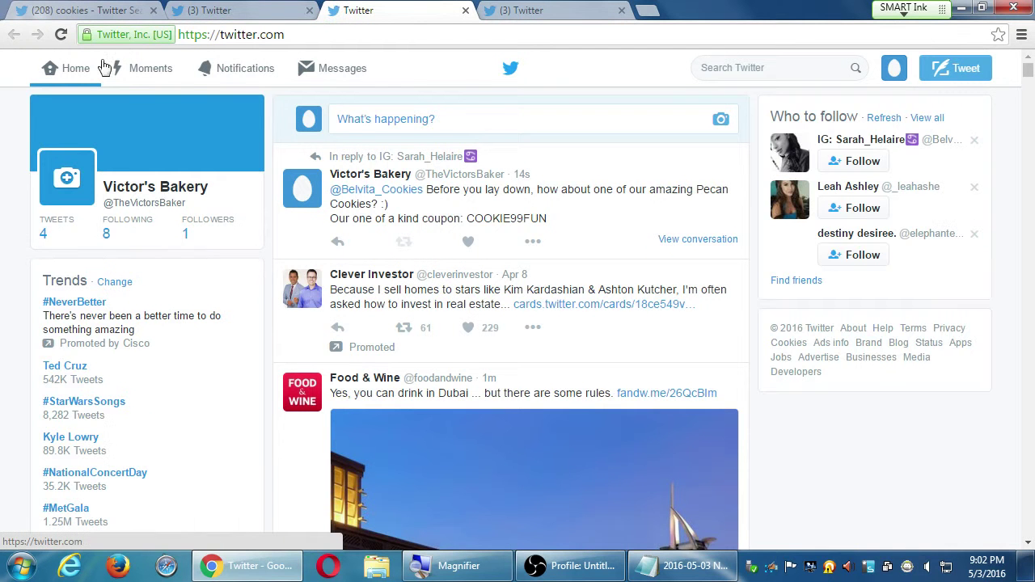
pyautogui.click(88, 8)
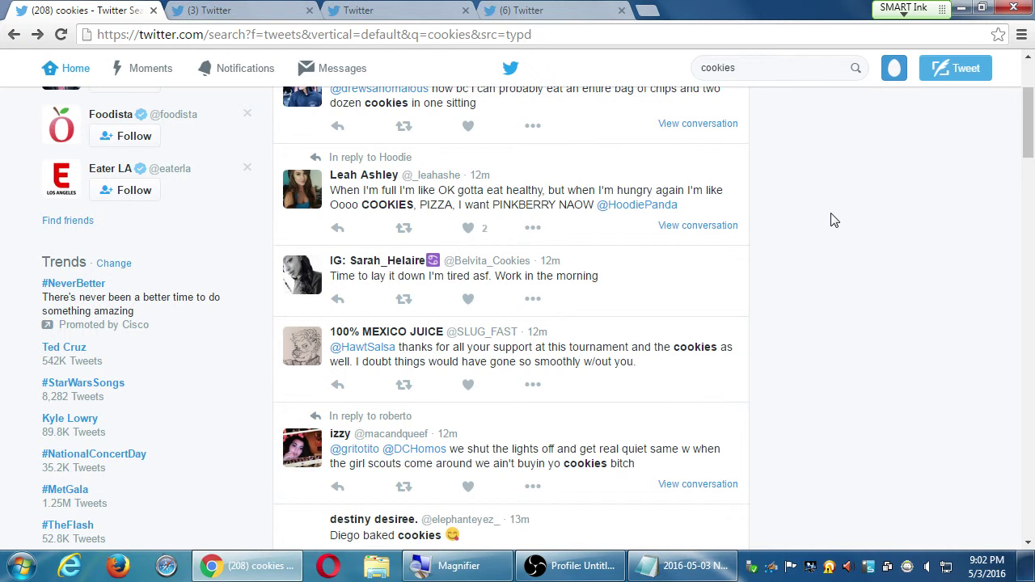
pyautogui.scroll(-2, 809, 283)
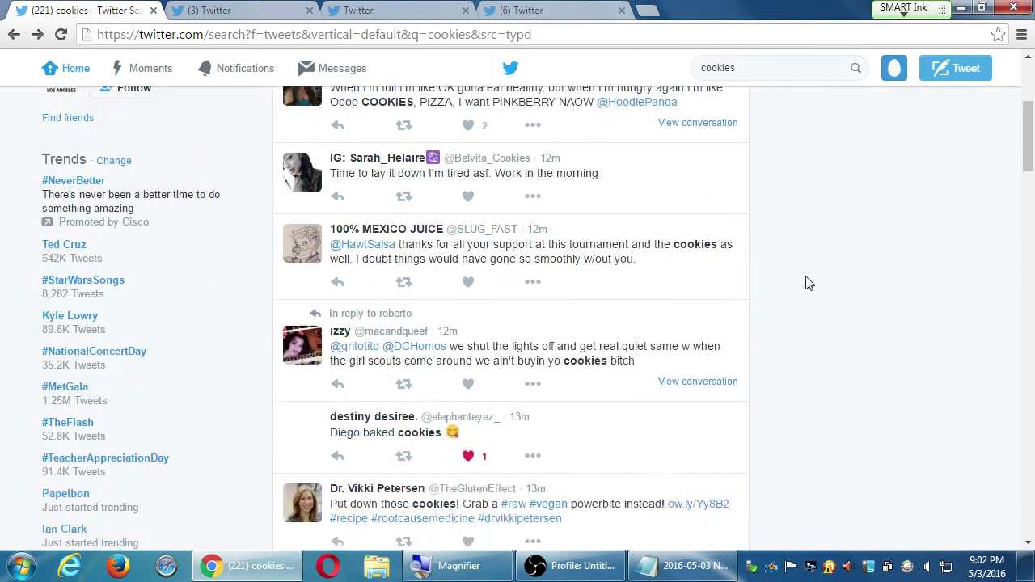
pyautogui.scroll(-1, 812, 283)
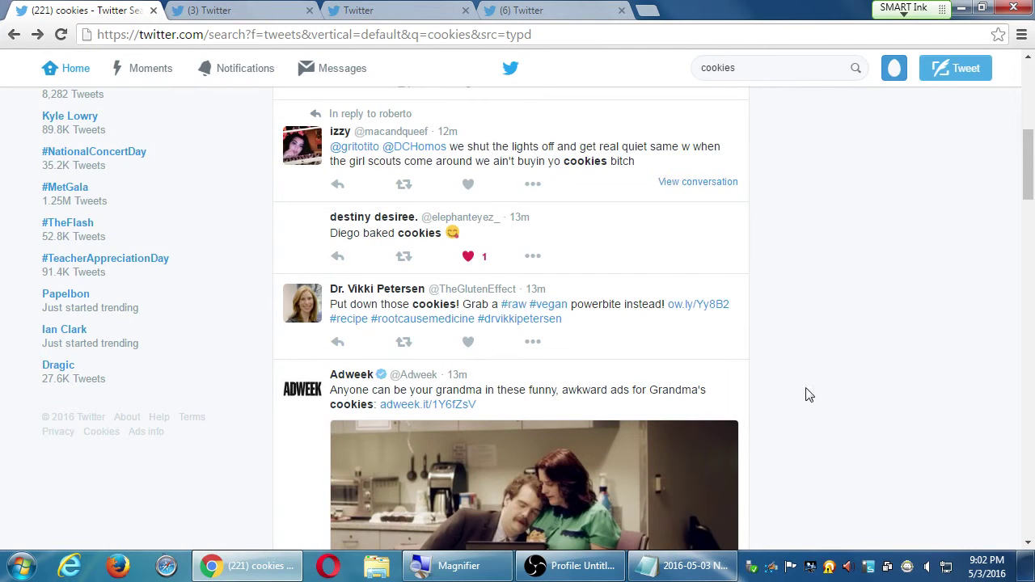
# Review the Replies and ReTweets strategies for getting followers in the Notepad notes and return to the cookies search results.
pyautogui.click(684, 572)
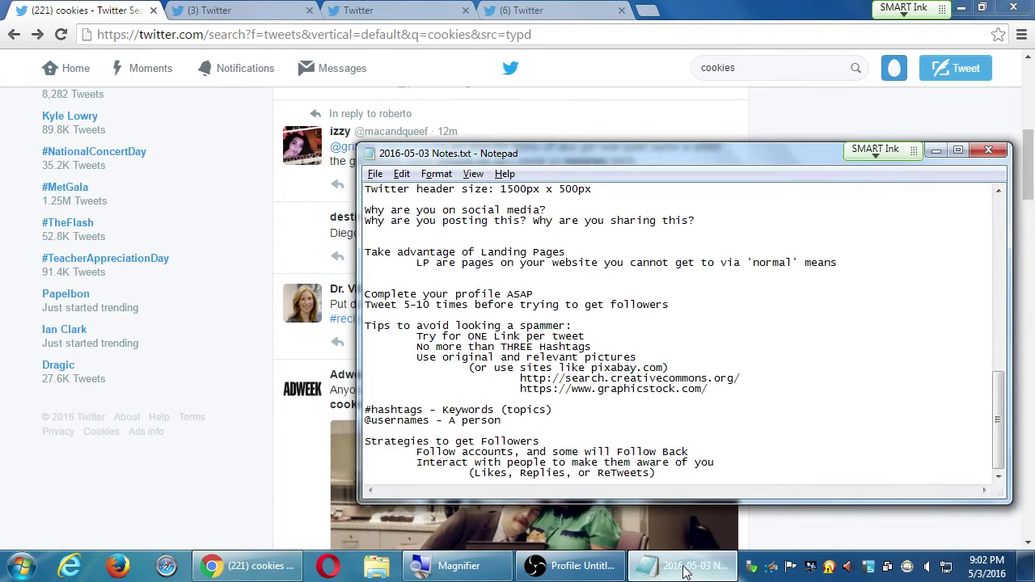
pyautogui.doubleClick(546, 473)
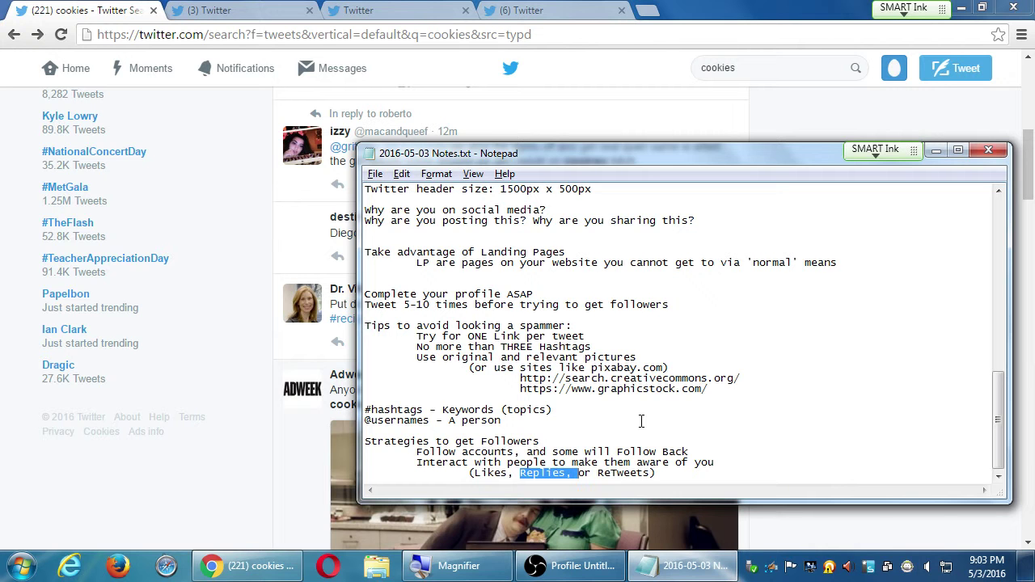
pyautogui.click(627, 476)
pyautogui.doubleClick(627, 476)
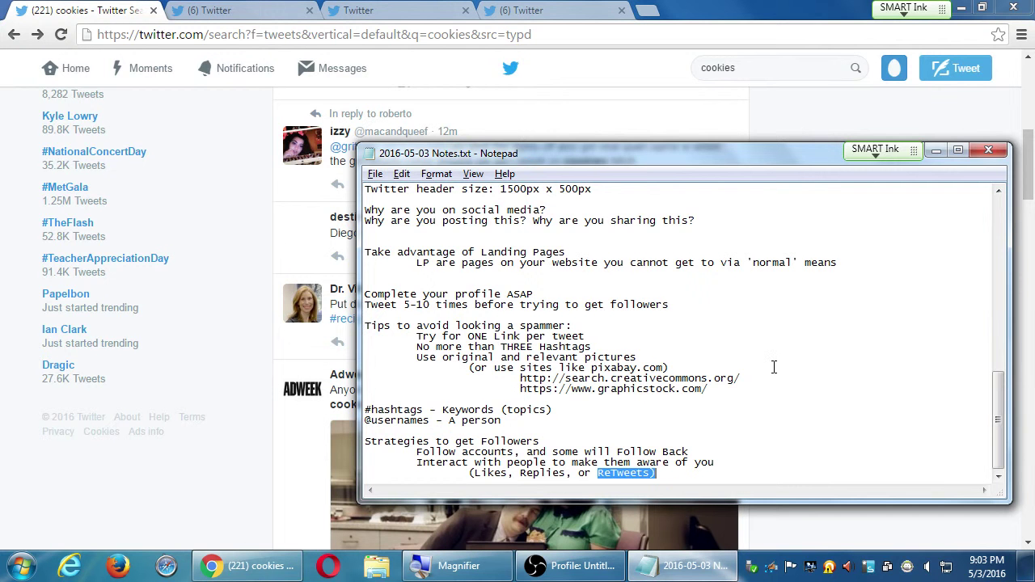
pyautogui.press('super+plus')
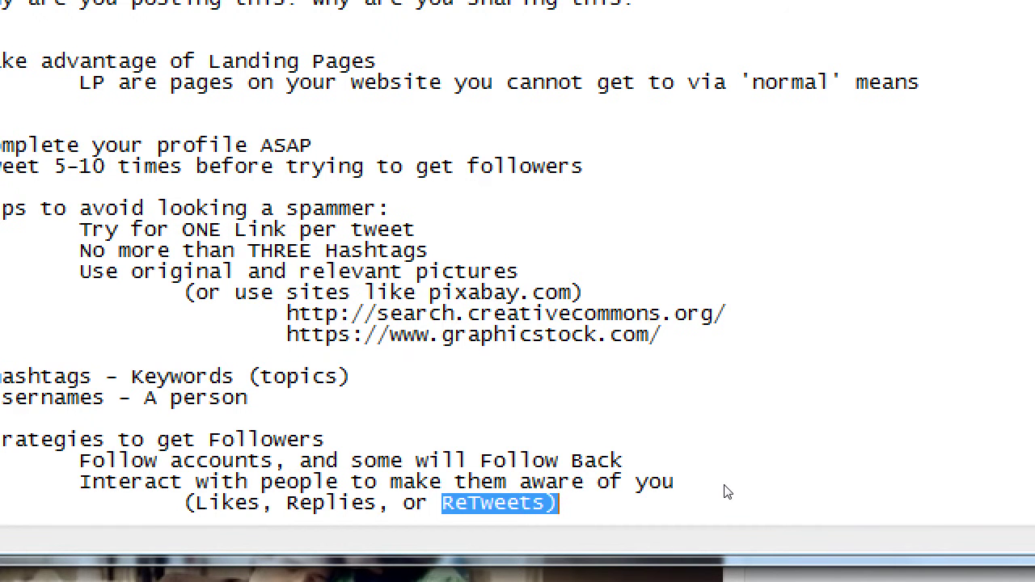
pyautogui.press('super+minus')
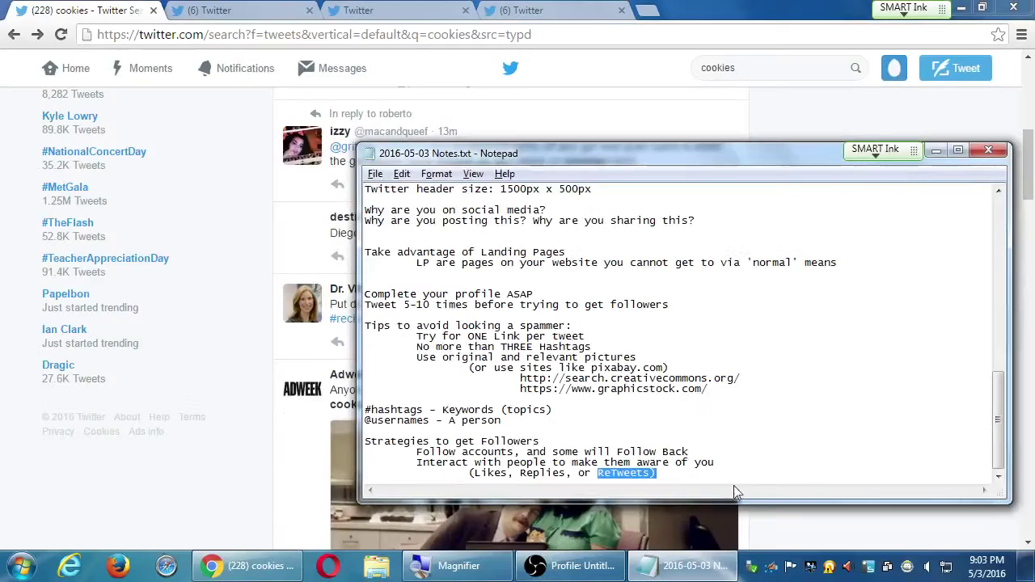
pyautogui.click(230, 508)
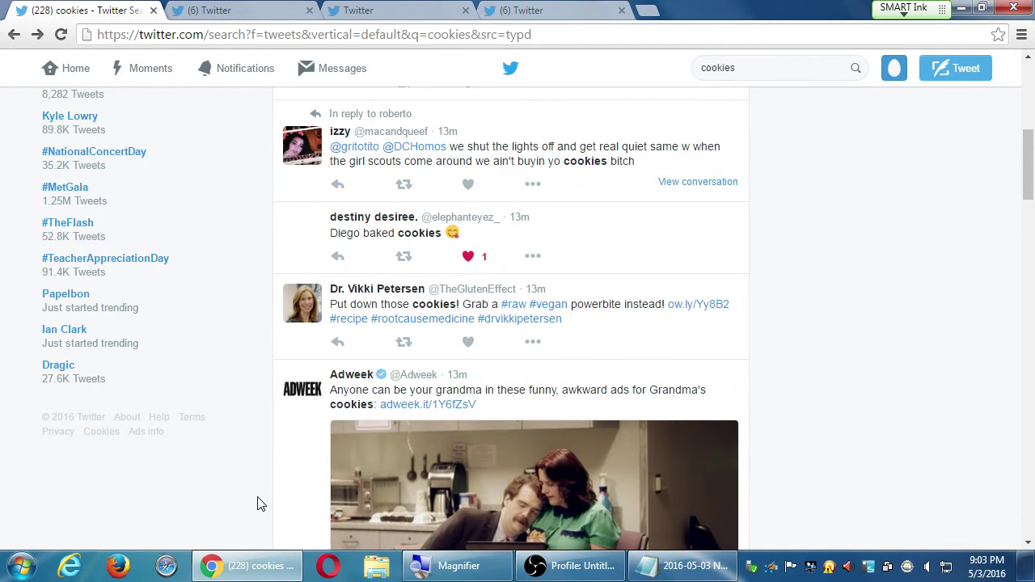
# Examine the raw vegan powerbite tweet and the Adweek tweet, then view and close the powerbite tweet's retweet dialog.
pyautogui.press('super+plus')
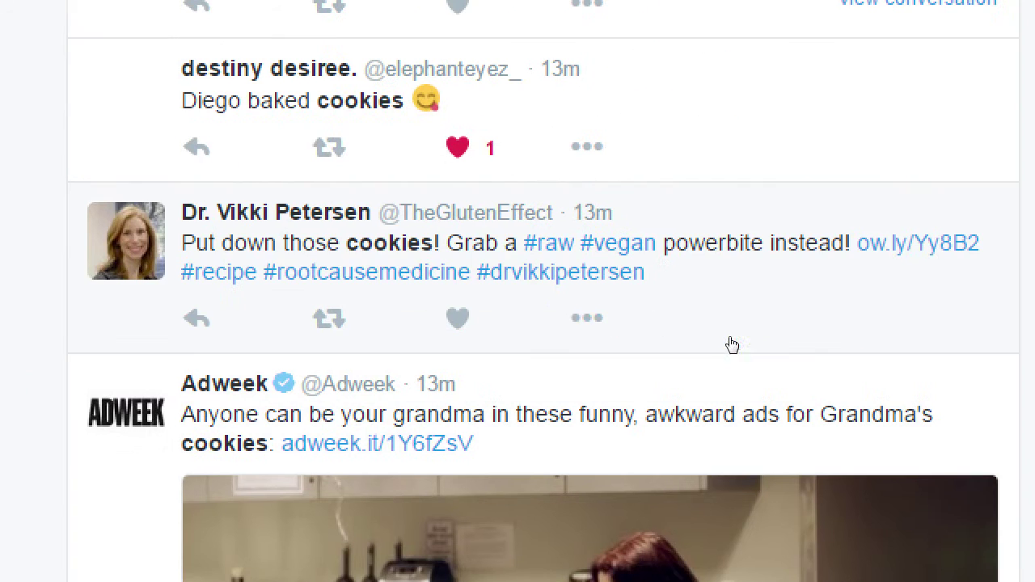
pyautogui.press('Tab')
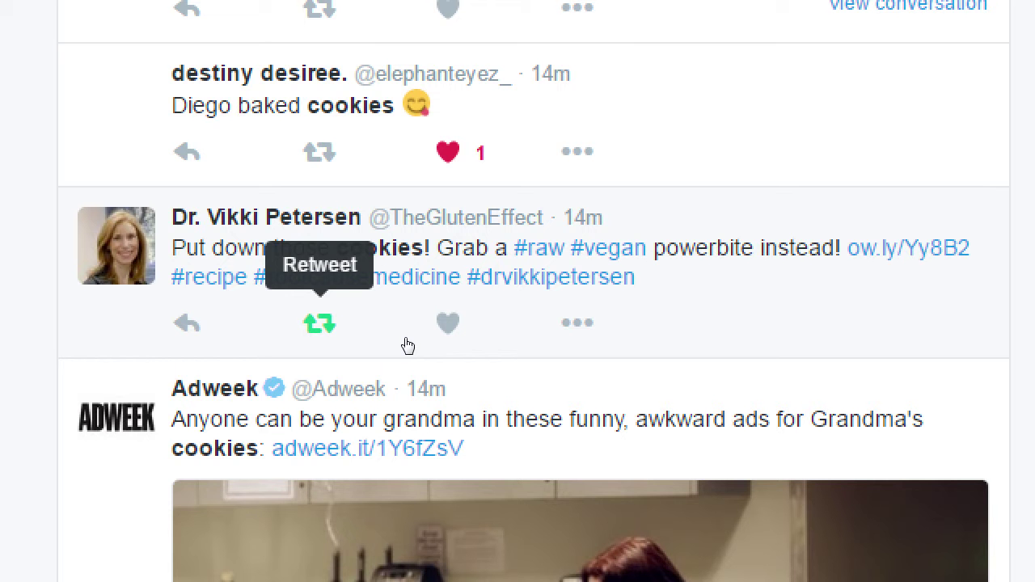
pyautogui.moveTo(287, 403)
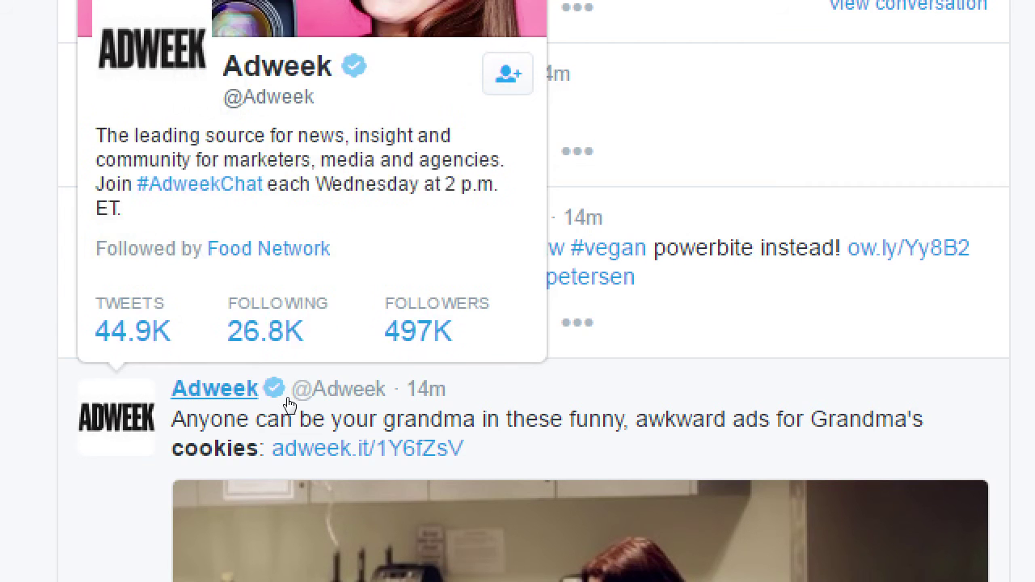
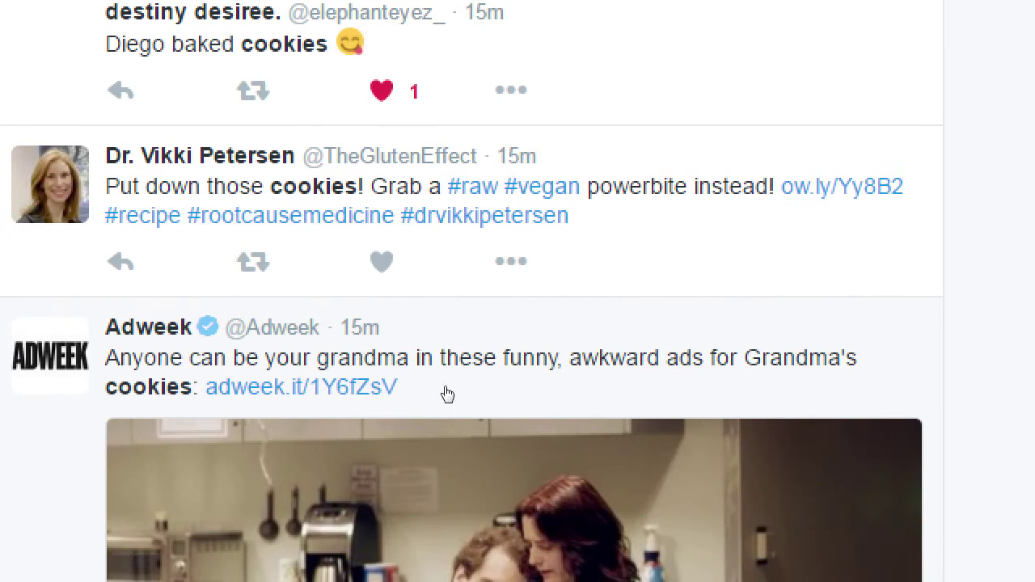
pyautogui.click(253, 261)
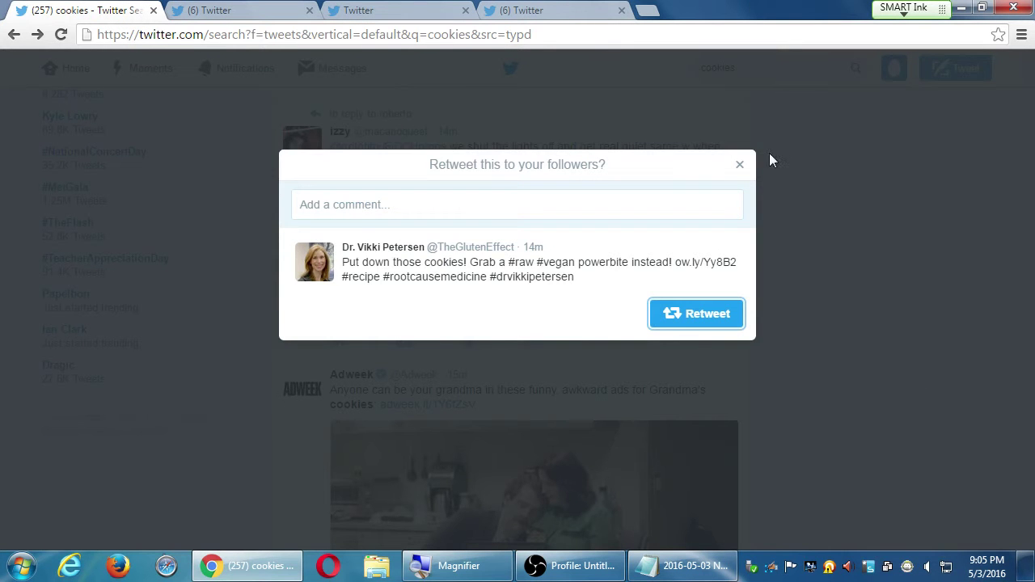
pyautogui.click(740, 166)
# Load the new tweets on Home in a new tab and review the tweets on the bakery's own profile.
pyautogui.click(897, 71)
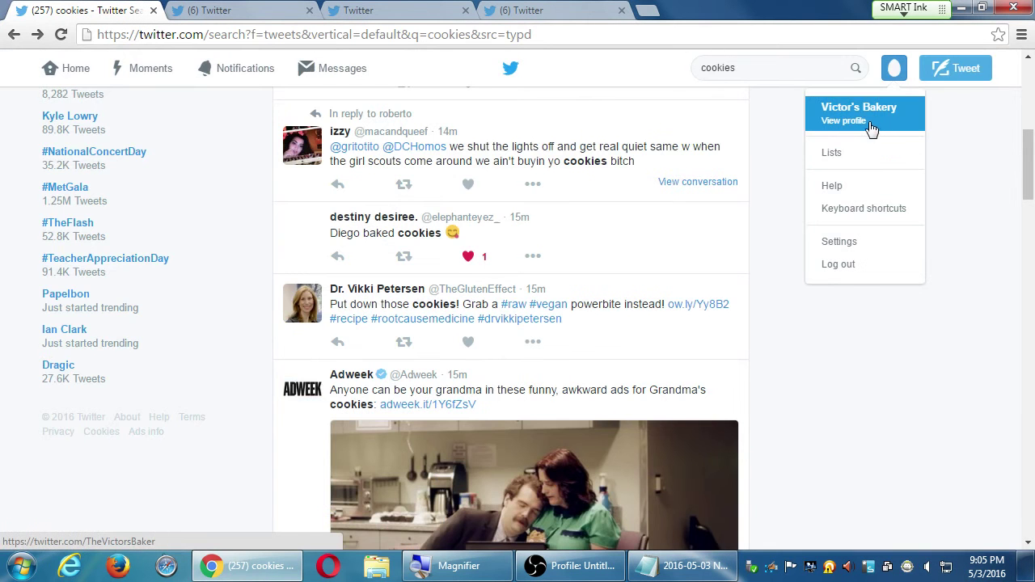
pyautogui.click(663, 10)
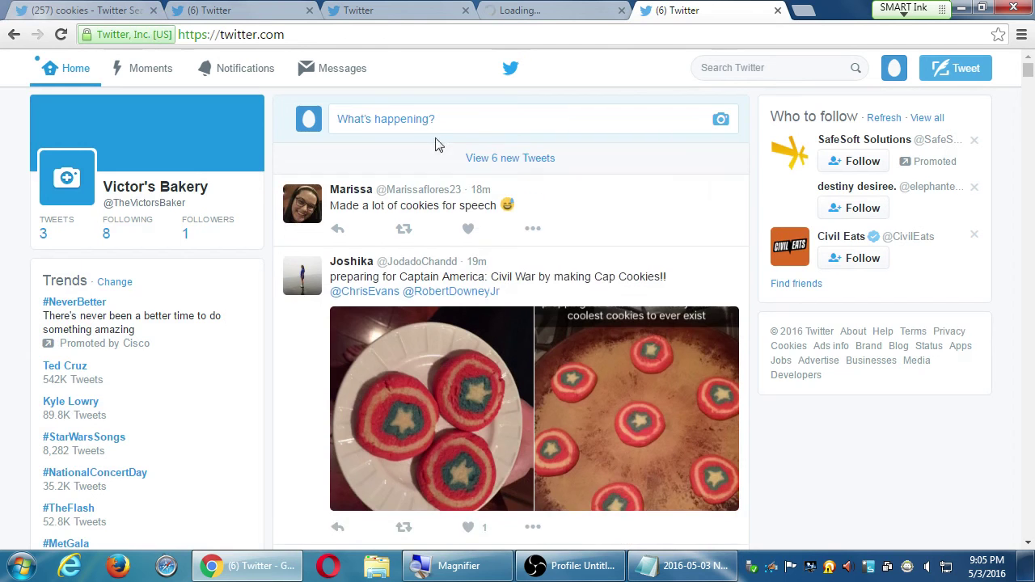
pyautogui.click(511, 162)
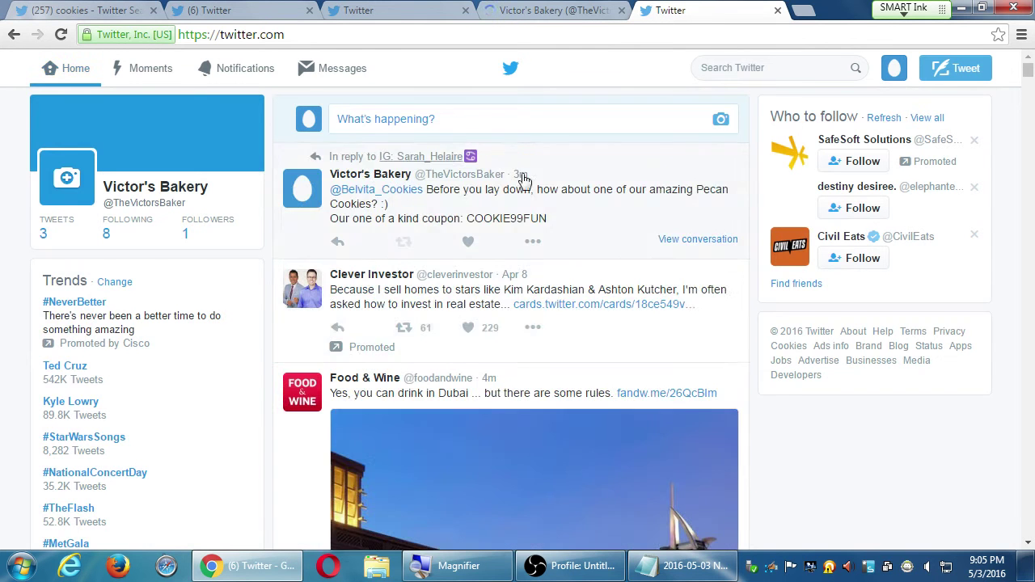
pyautogui.click(893, 77)
pyautogui.click(859, 110)
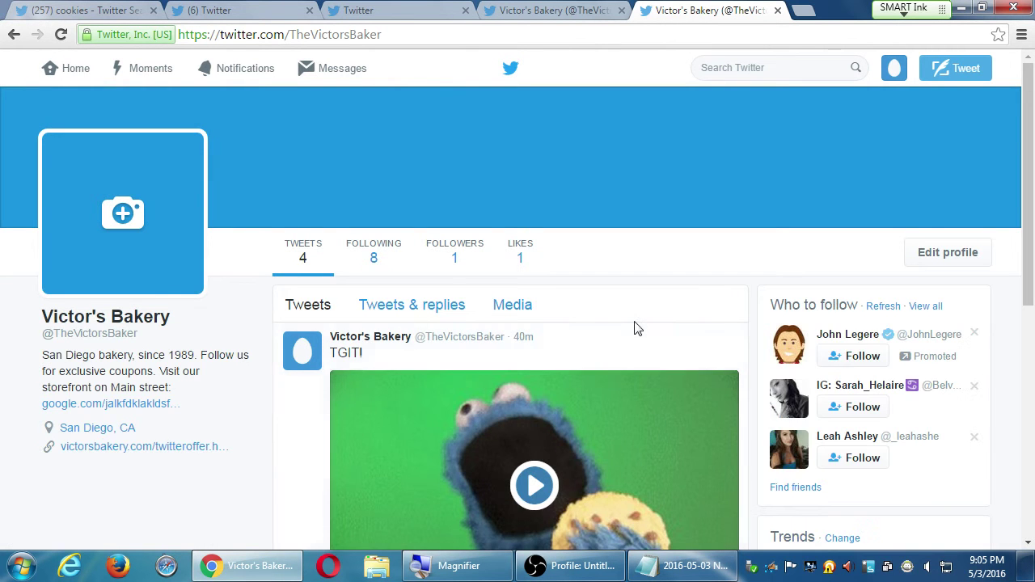
pyautogui.scroll(-3, 690, 356)
pyautogui.scroll(3, 688, 360)
pyautogui.scroll(-6, 550, 380)
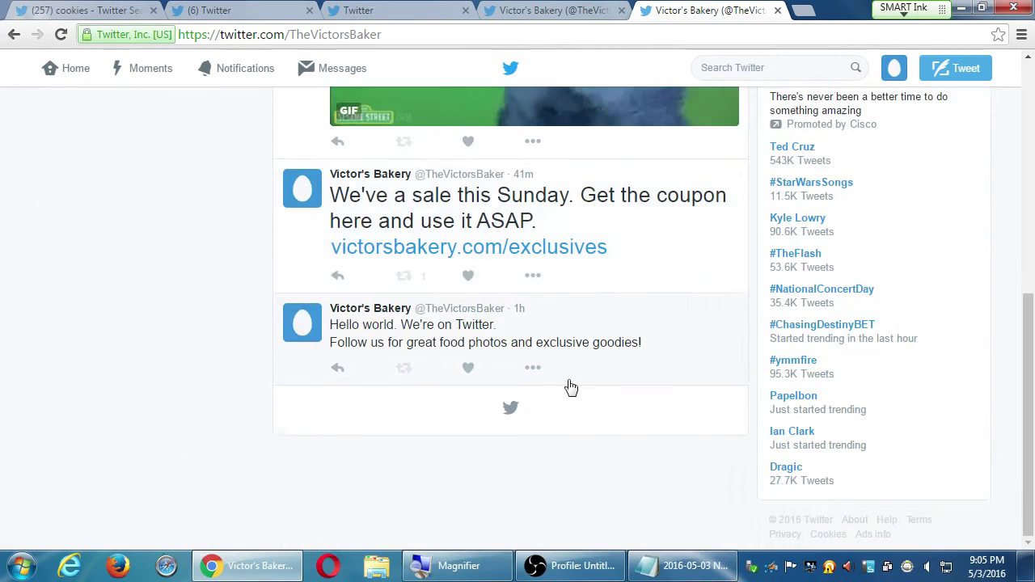
pyautogui.scroll(5, 587, 413)
pyautogui.scroll(2, 590, 425)
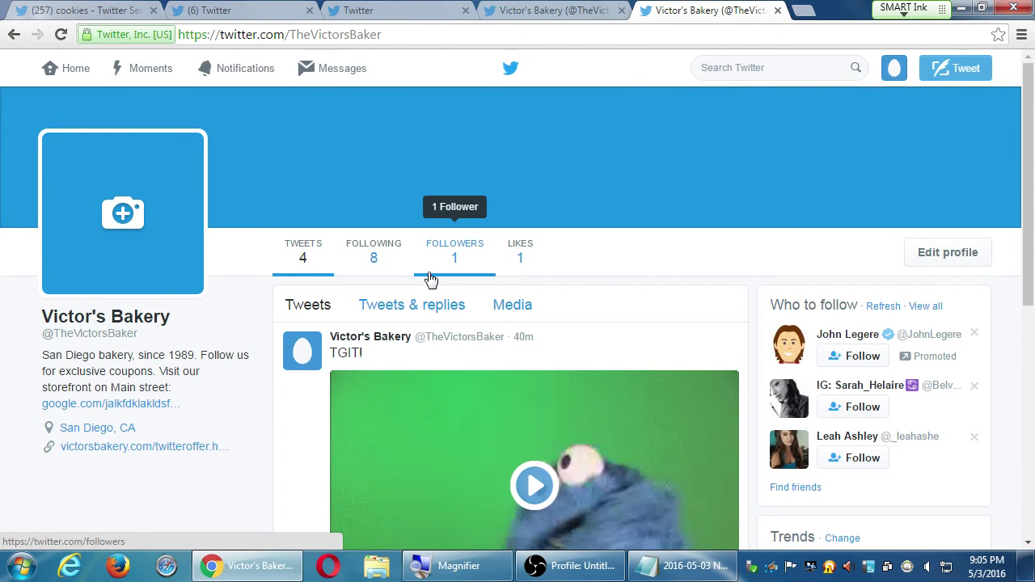
# Return to the cookies search results, view the powerbite tweet's retweet dialog again, and browse the surrounding tweets.
pyautogui.hotkey('ctrl', 'Tab')
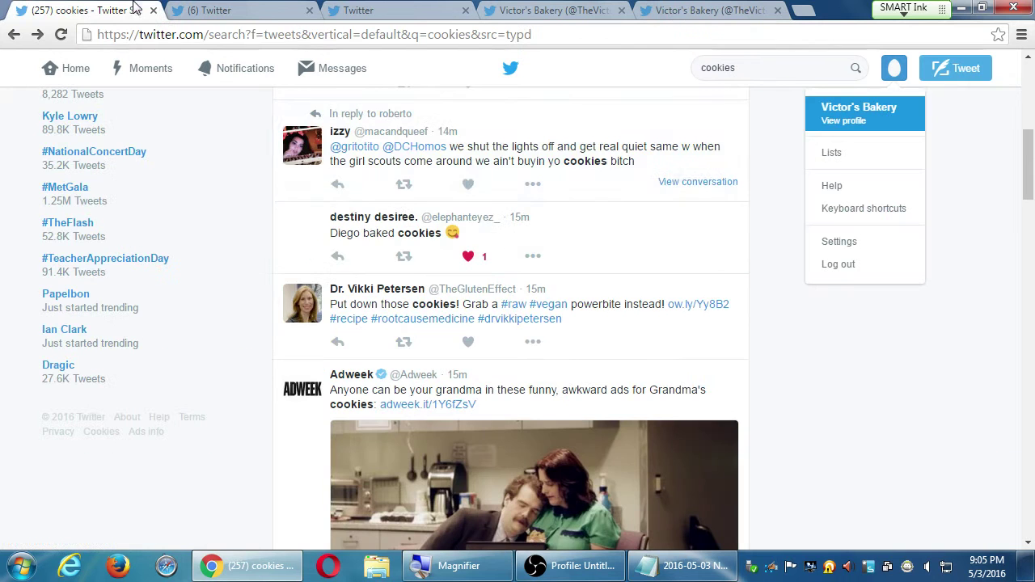
pyautogui.click(403, 341)
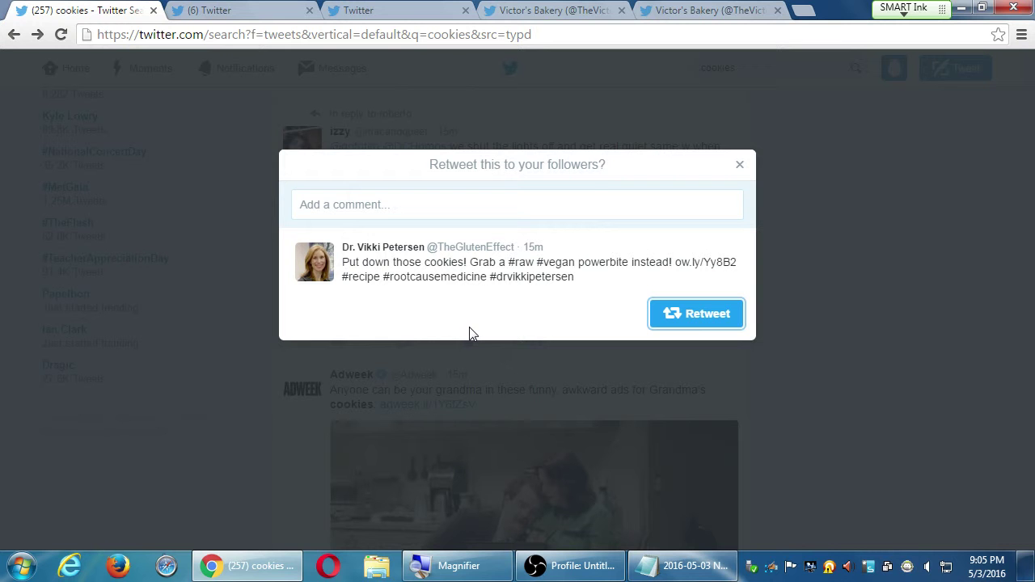
pyautogui.press('Escape')
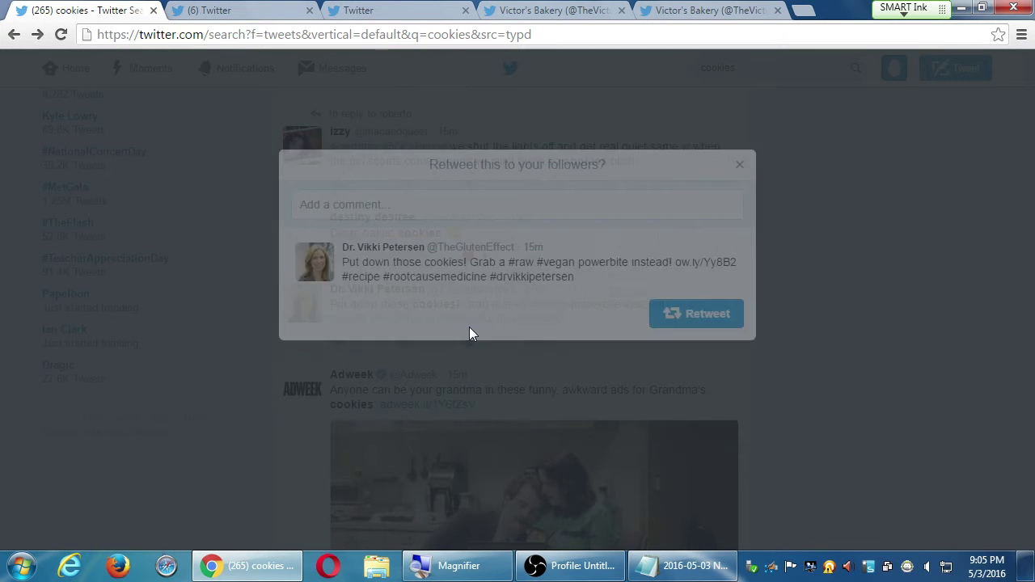
pyautogui.scroll(-4, 424, 291)
pyautogui.scroll(-5, 436, 299)
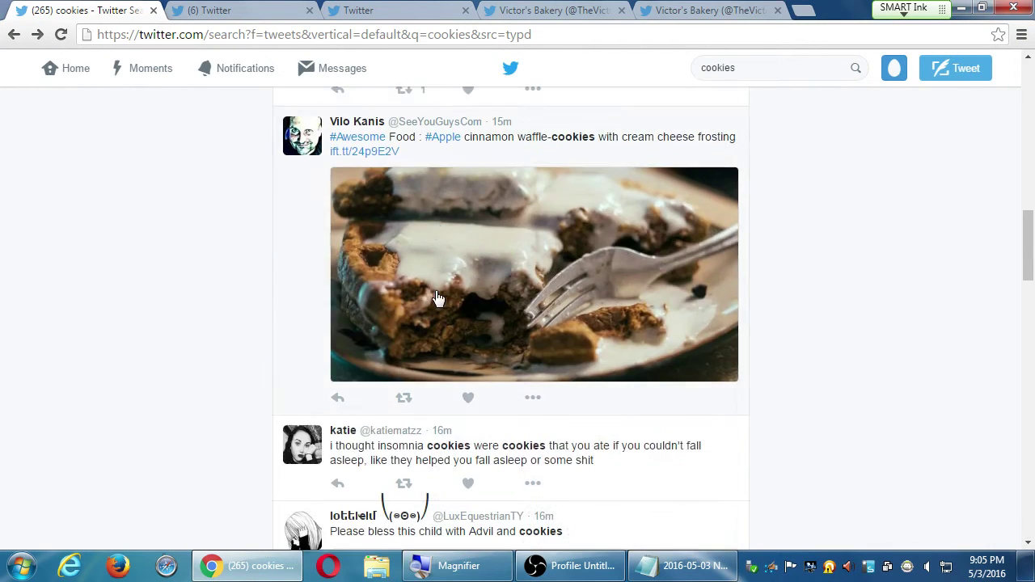
pyautogui.scroll(10, 437, 299)
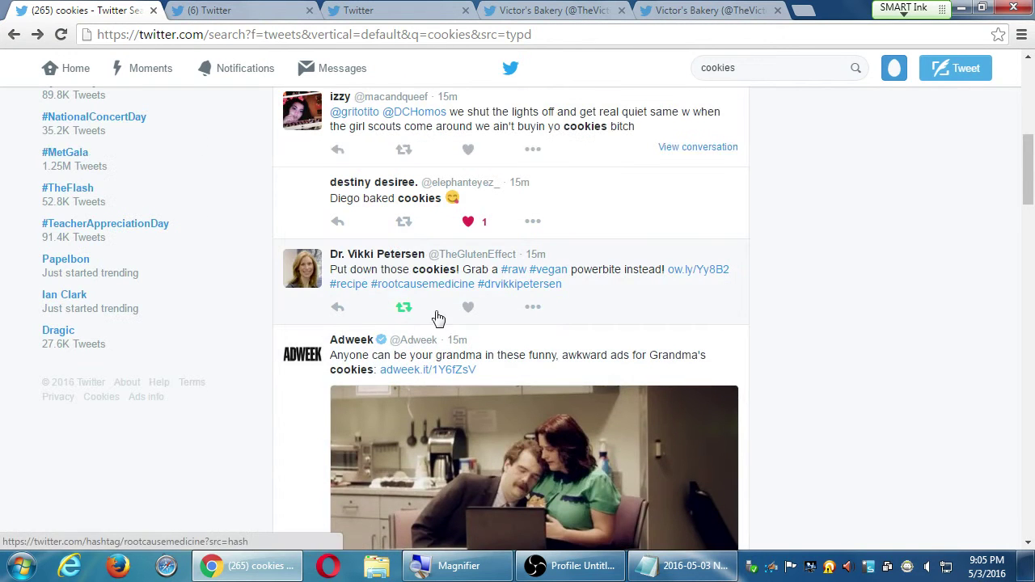
# Open the retweet dialog for the raw vegan powerbite tweet and reposition it over the search results.
pyautogui.click(406, 312)
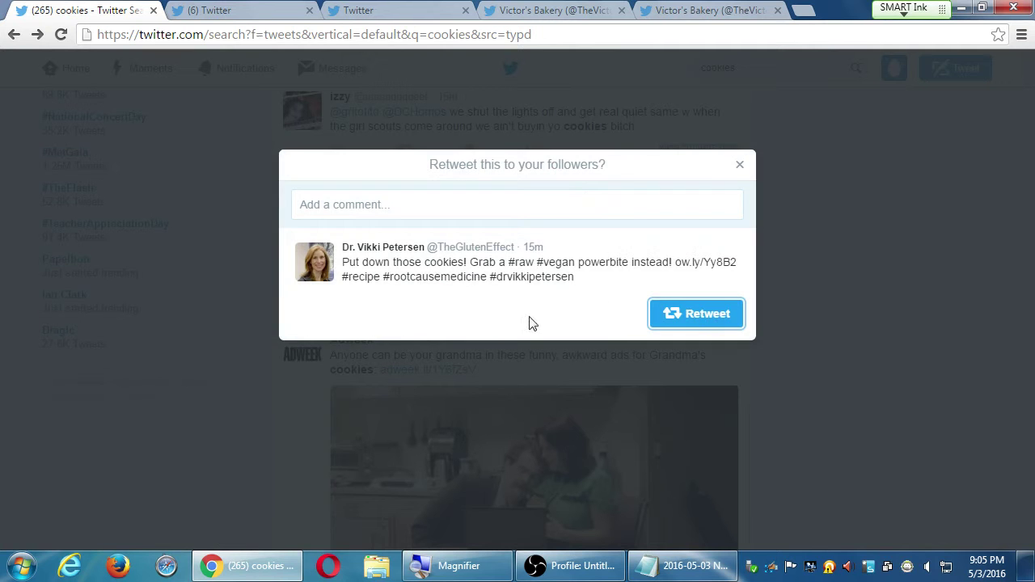
pyautogui.moveTo(575, 167); pyautogui.dragTo(687, 224)
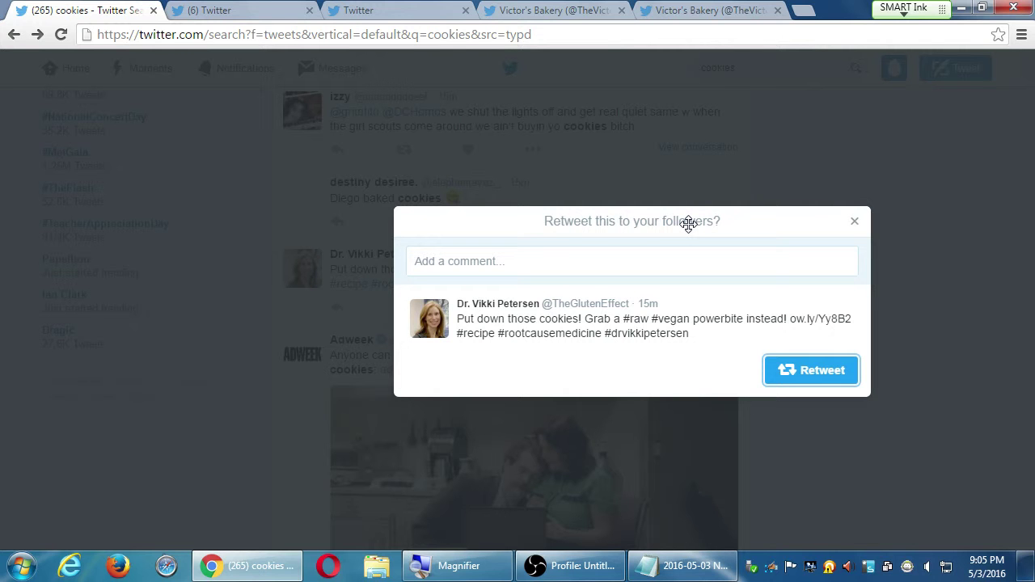
pyautogui.moveTo(688, 224); pyautogui.dragTo(610, 174)
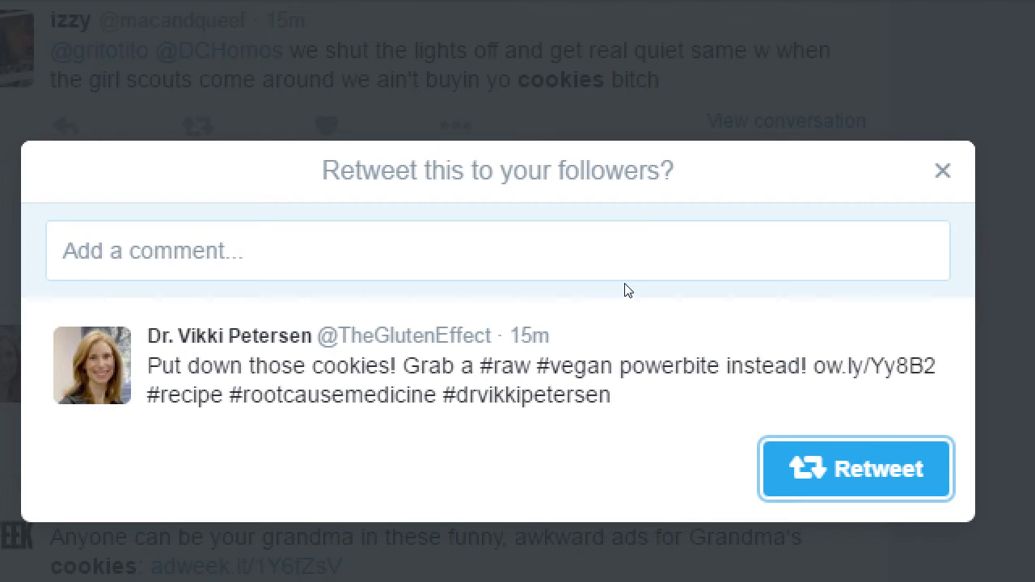
# Try placeholder text such as "fgfgfgfg" as the retweet comment to test switching between Retweet and Quote Tweet.
pyautogui.click(645, 217)
pyautogui.write('fgfgfgfg')
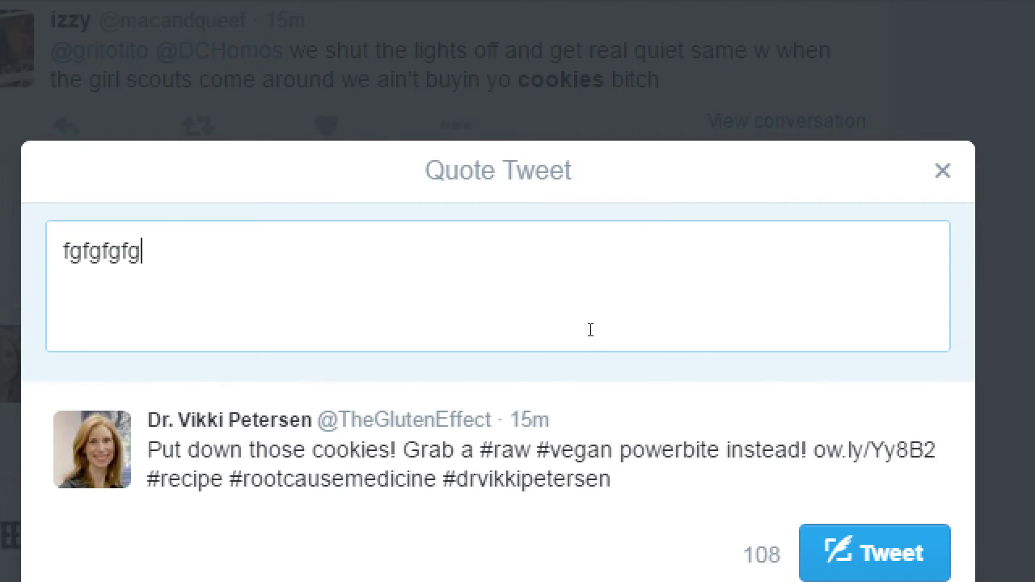
pyautogui.press('BackSpace')
pyautogui.press('BackSpace')
pyautogui.press('BackSpace')
pyautogui.press('BackSpace')
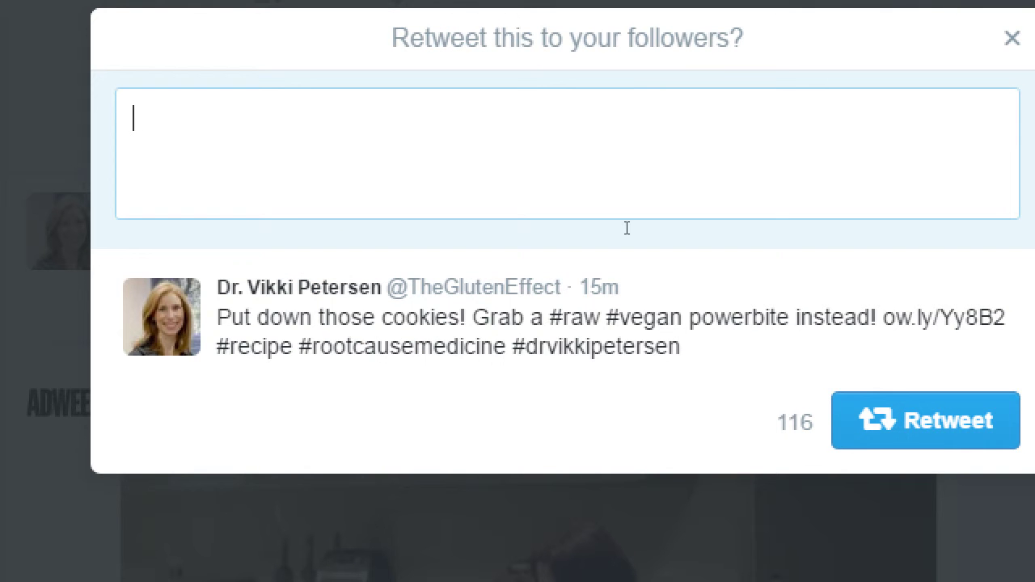
pyautogui.write('logglfllfk')
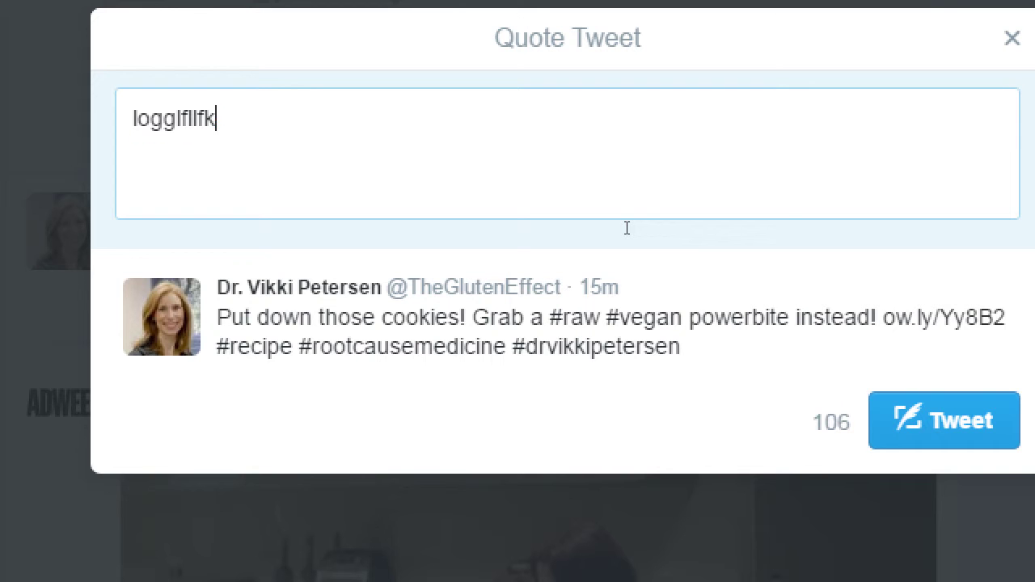
# Replace the retweet comment with "We have our own raw versions of our cookies, which are better than the rest!".
pyautogui.hotkey('ctrl', 'a')
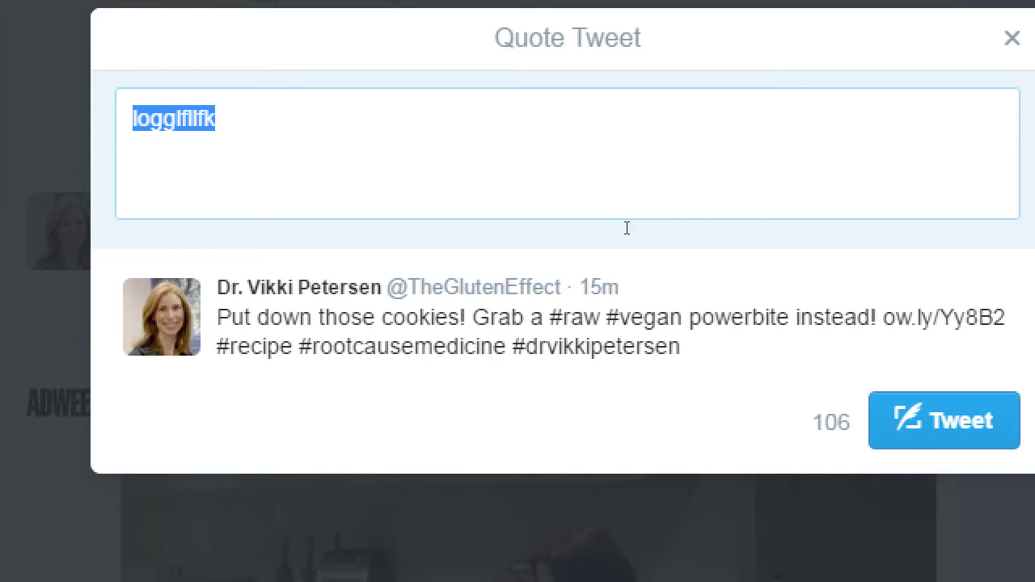
pyautogui.write('We have our ow')
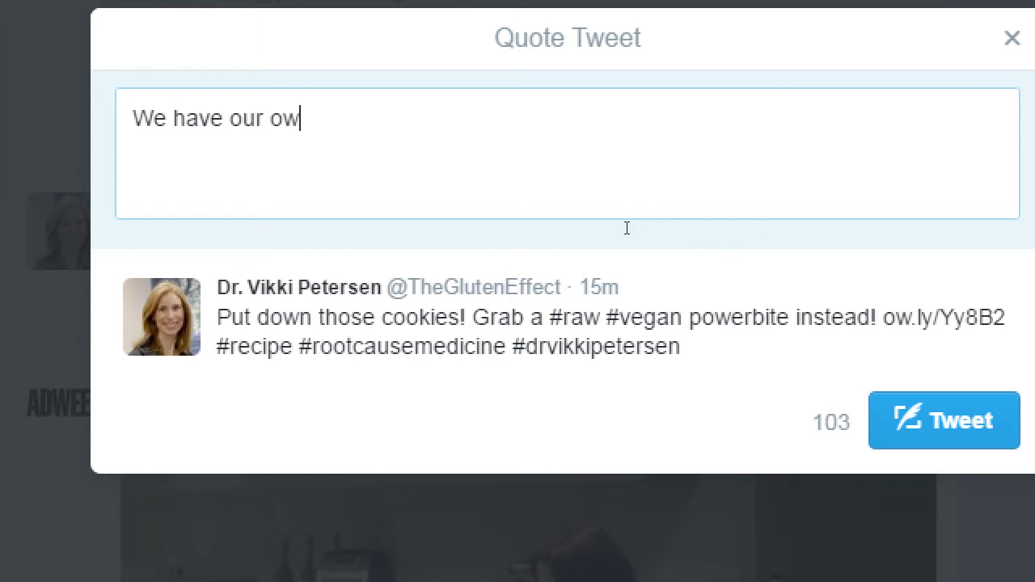
pyautogui.write('n raw versions of o')
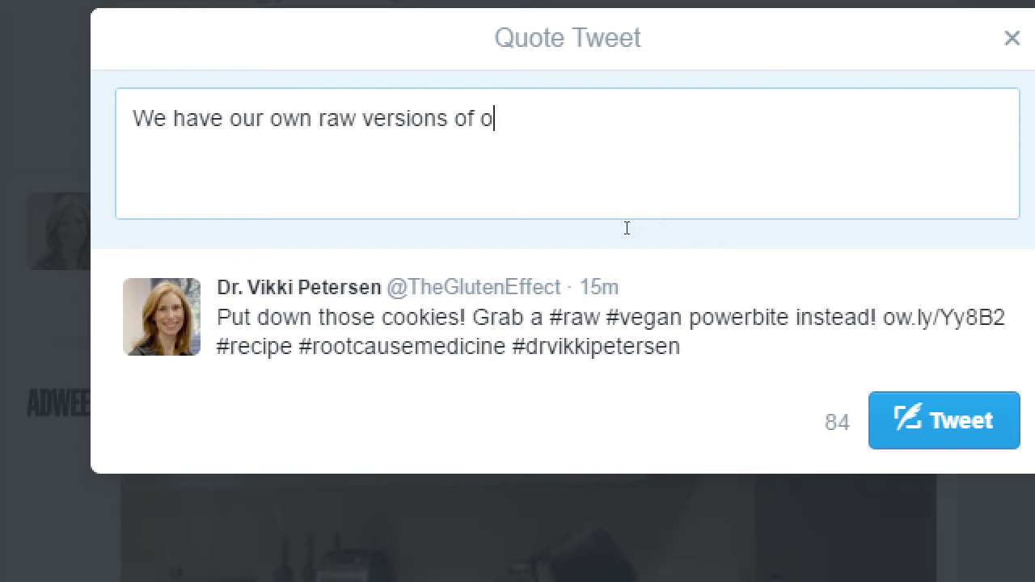
pyautogui.write('ur cookies, whicha')
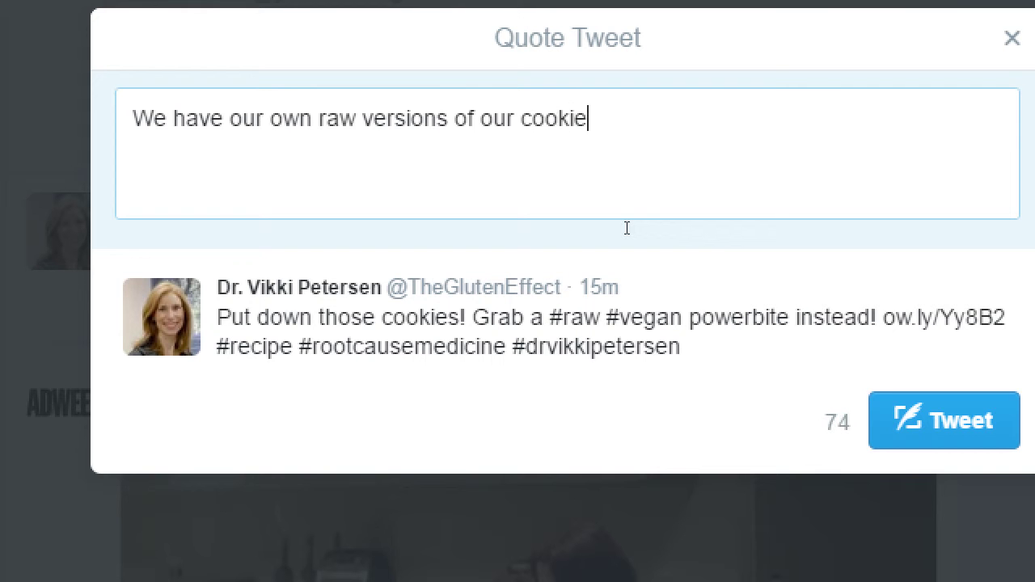
pyautogui.press('BackSpace')
pyautogui.write('whicha re')
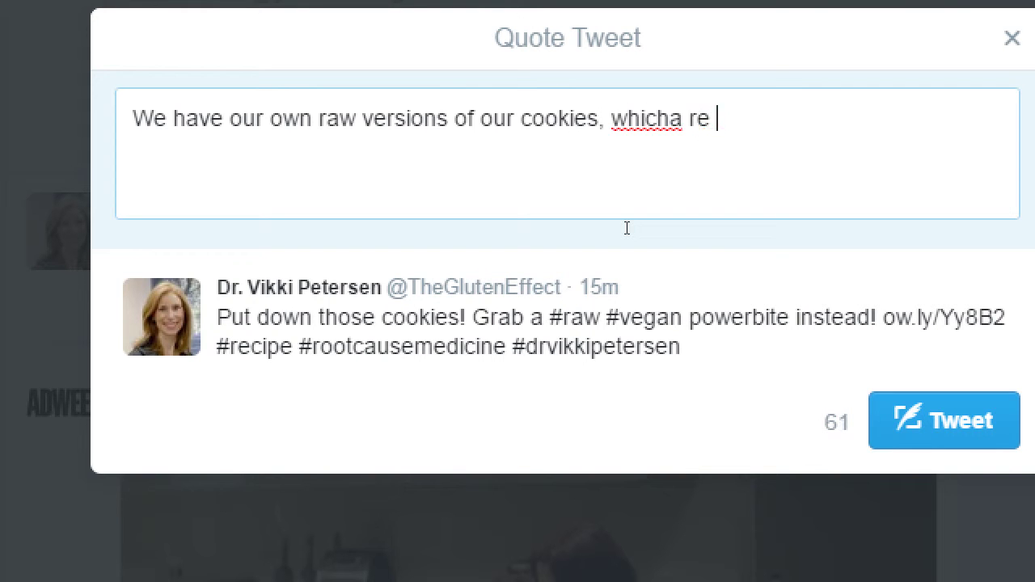
pyautogui.press('BackSpace')
pyautogui.press('BackSpace')
pyautogui.press('BackSpace')
pyautogui.press('BackSpace')
pyautogui.press('BackSpace')
pyautogui.write('are better than the rest')
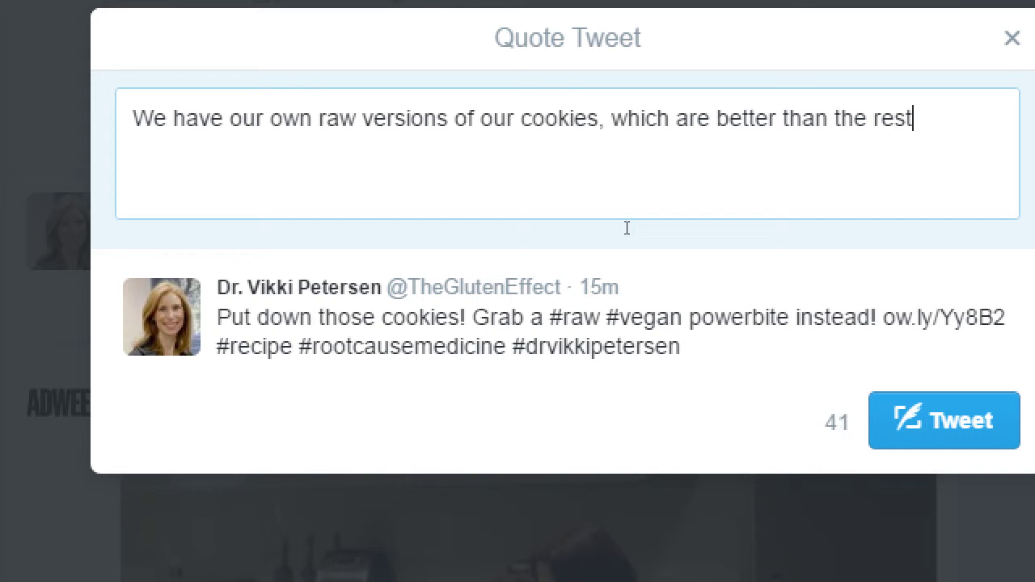
pyautogui.write('!')
pyautogui.press('Return')
pyautogui.write('Try i')
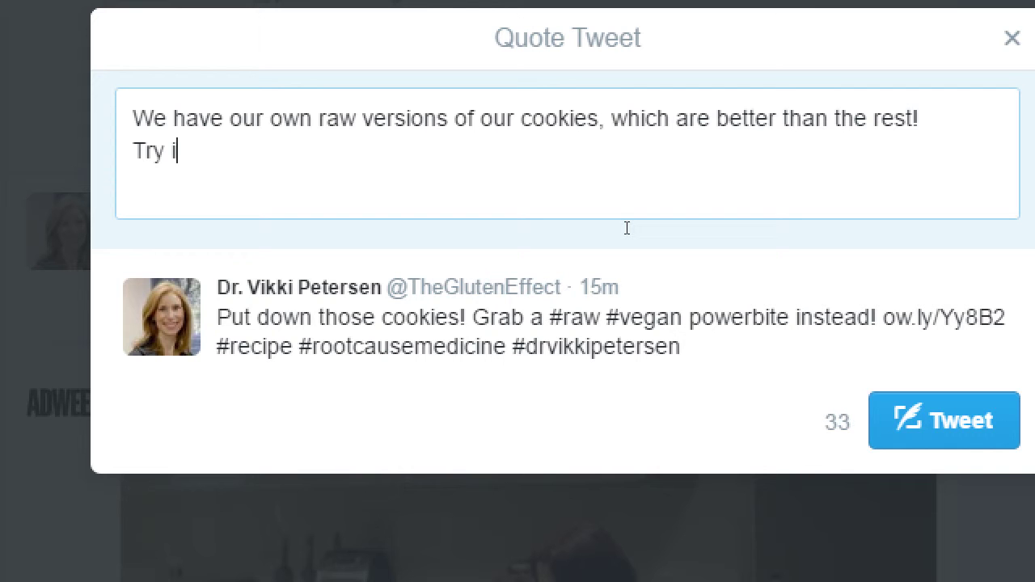
pyautogui.write('t:  http://victors')
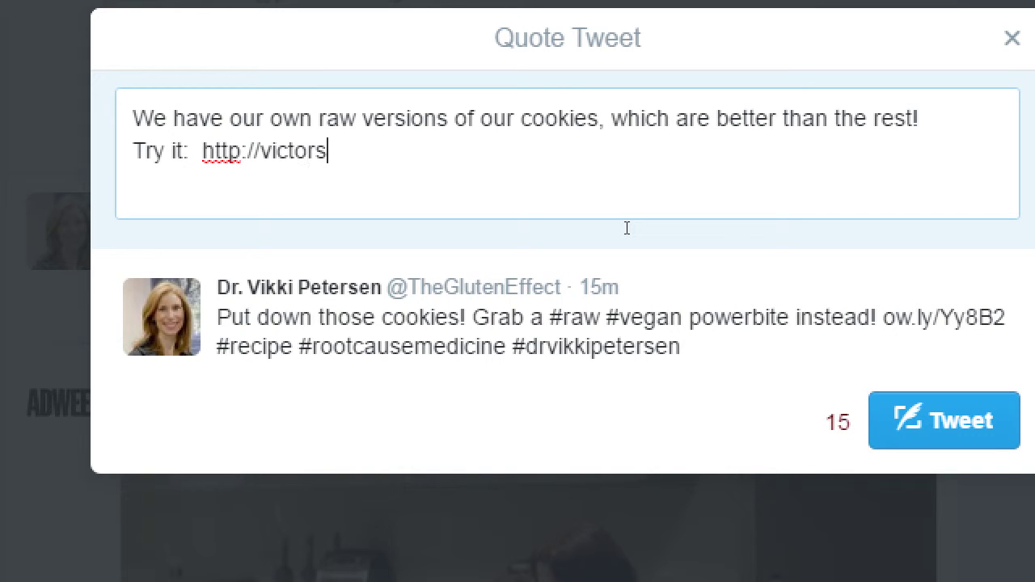
pyautogui.write('bakery.com/shot')
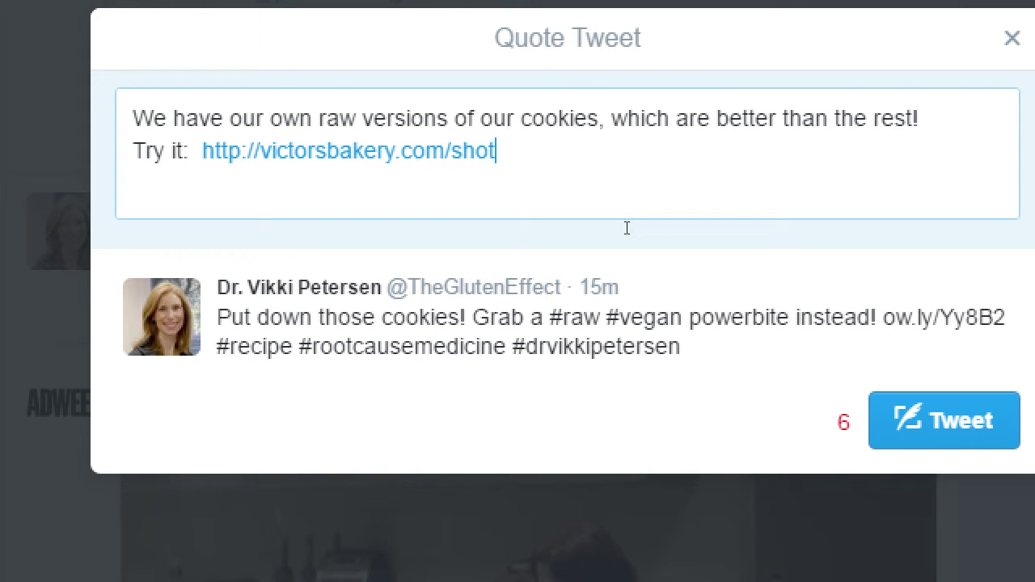
pyautogui.press('BackSpace')
pyautogui.write('pnow')
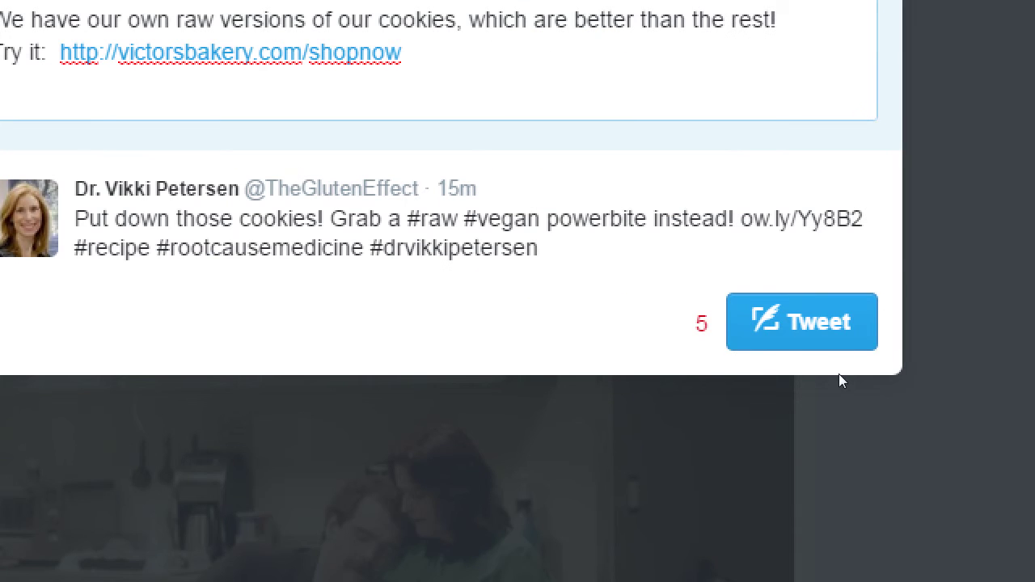
pyautogui.click(900, 443)
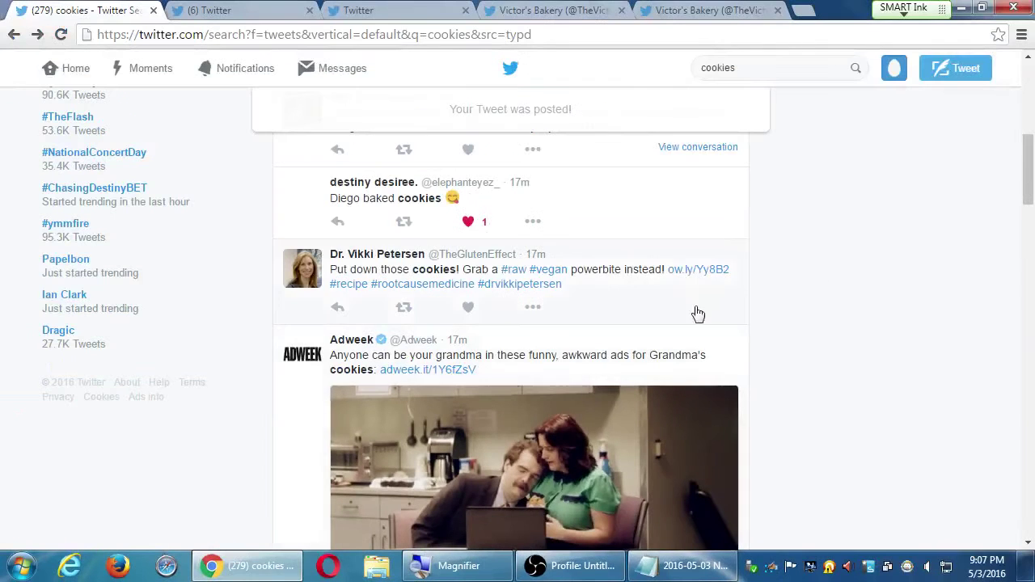
# Switch to the Notepad notes and highlight the "(Likes, Replies, or ReTweets)" line under the follower strategies.
pyautogui.click(688, 566)
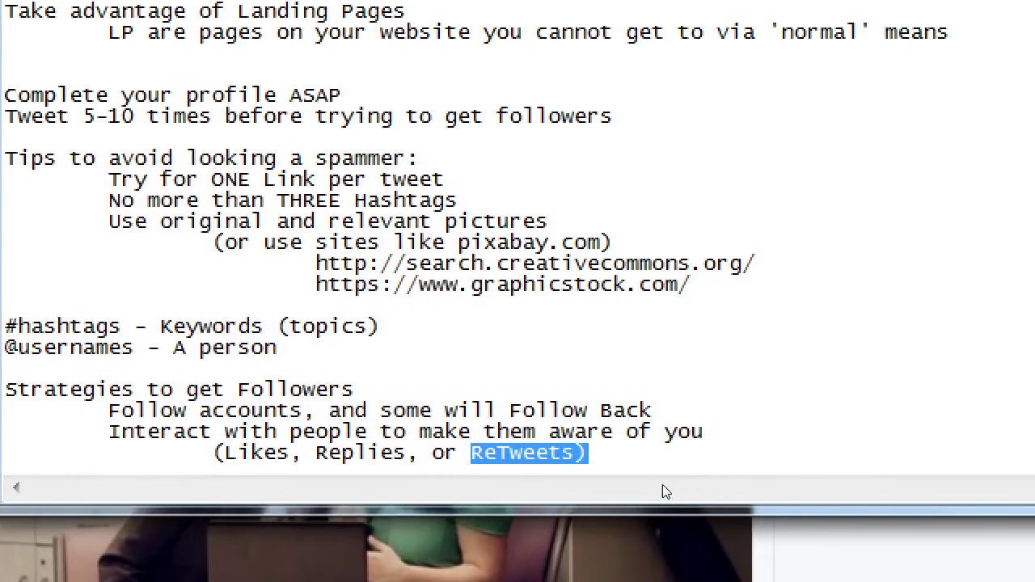
pyautogui.click(671, 474)
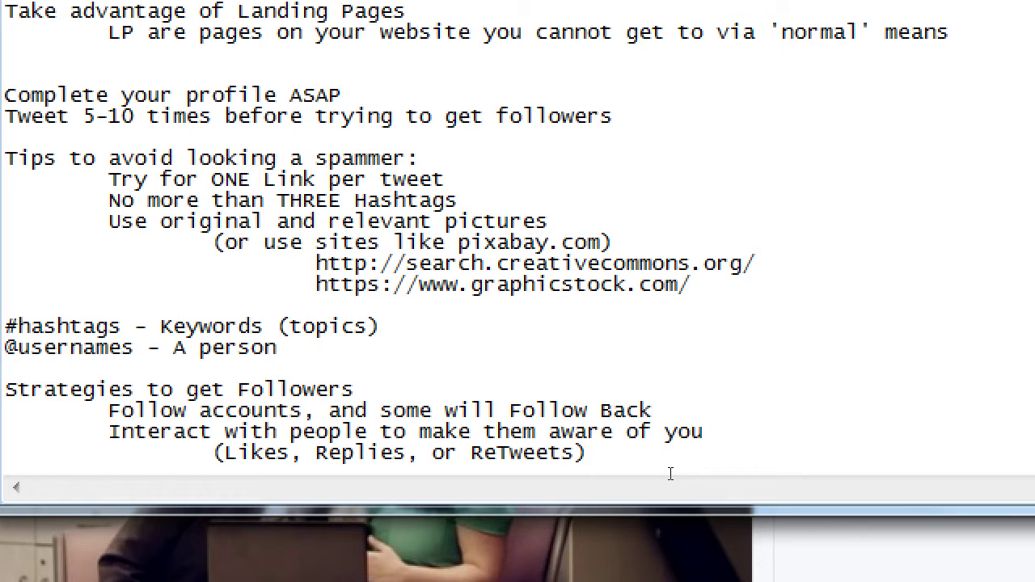
pyautogui.hotkey('shift', 'Home')
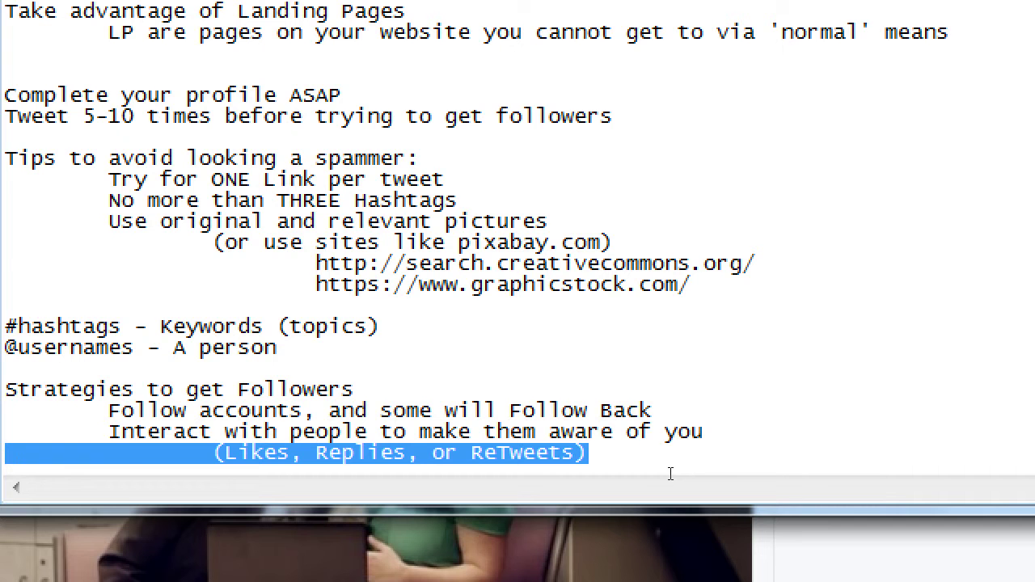
pyautogui.press('super+minus')
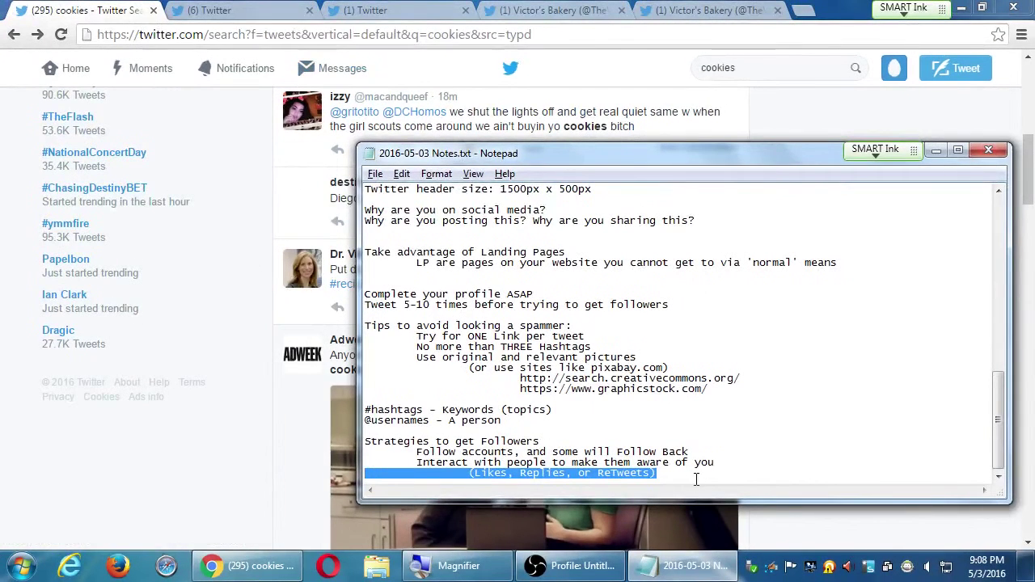
# Start a new indented line below "(Likes, Replies, or ReTweets)" and highlight part of the strategy about following accounts.
pyautogui.click(699, 472)
pyautogui.press('super+plus')
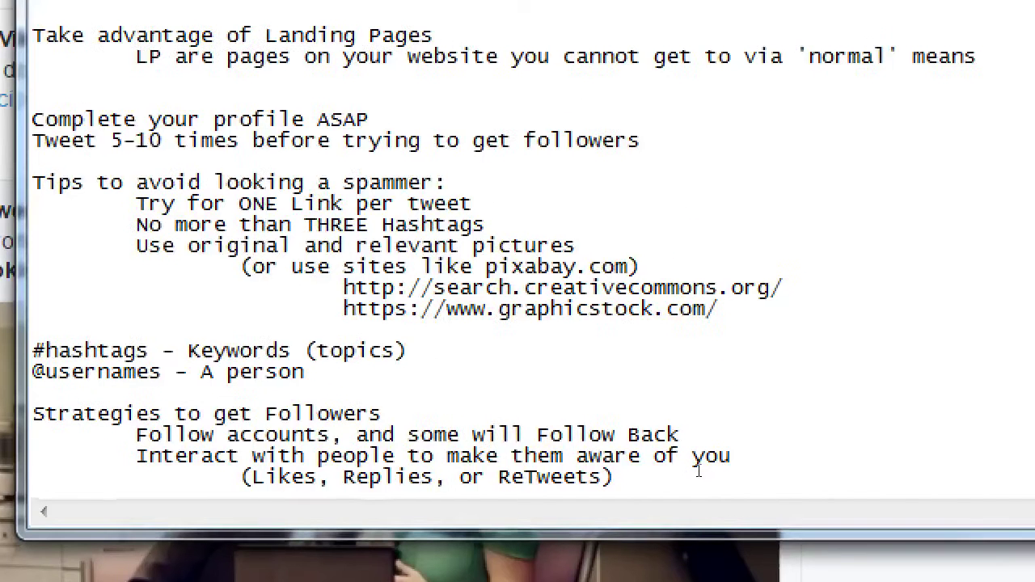
pyautogui.press('super+plus')
pyautogui.press('Return')
pyautogui.press('Tab')
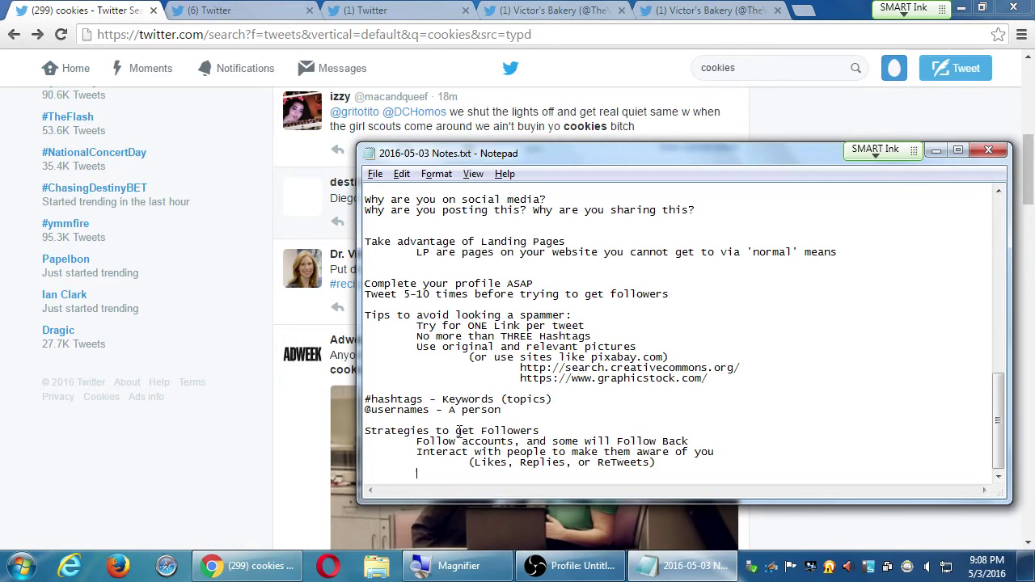
pyautogui.moveTo(458, 442); pyautogui.dragTo(649, 440)
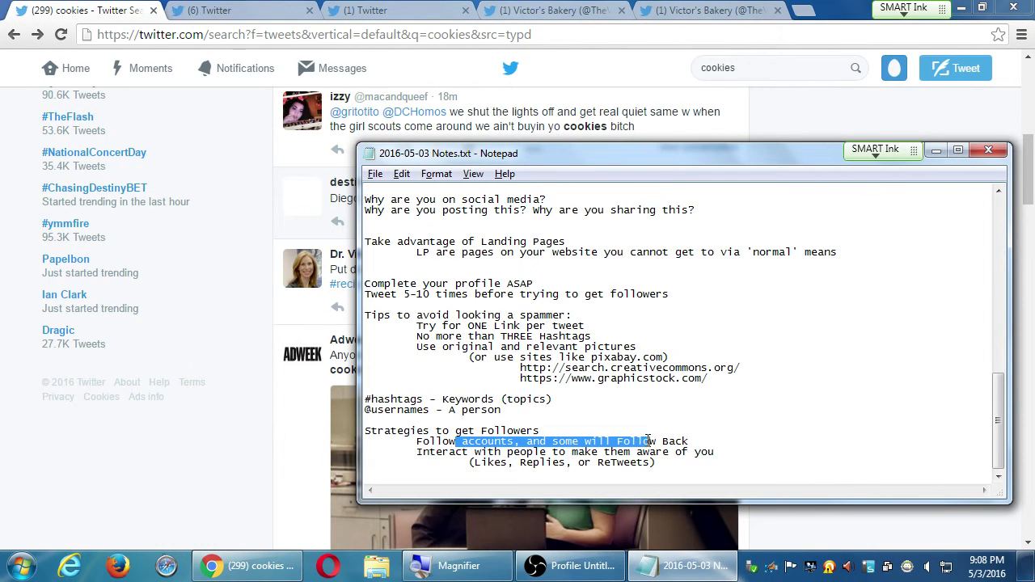
# Switch to Twitter's home timeline and browse the bakery's own tweets and those of followed accounts such as Food & Wine.
pyautogui.click(76, 67)
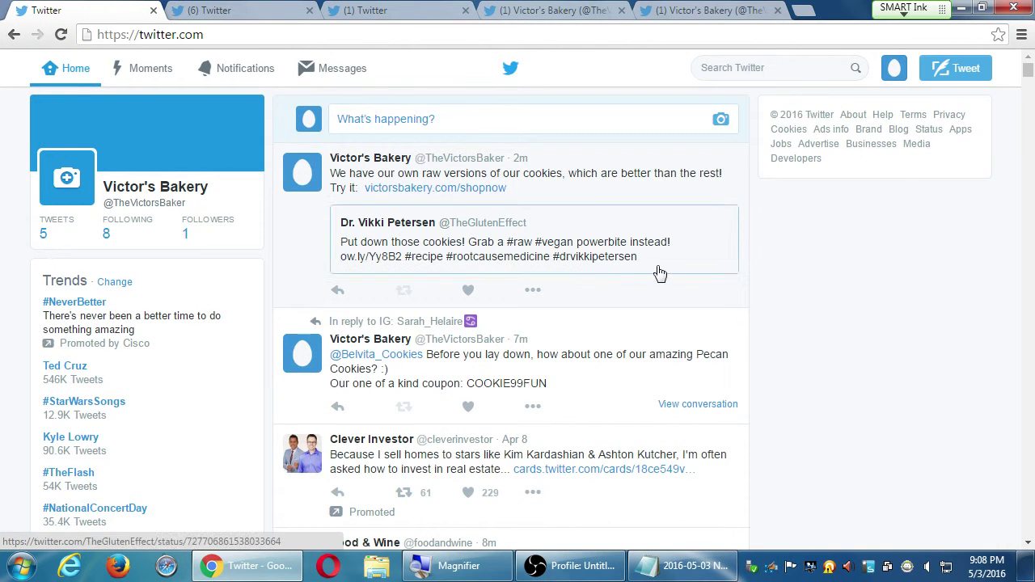
pyautogui.scroll(-1, 696, 316)
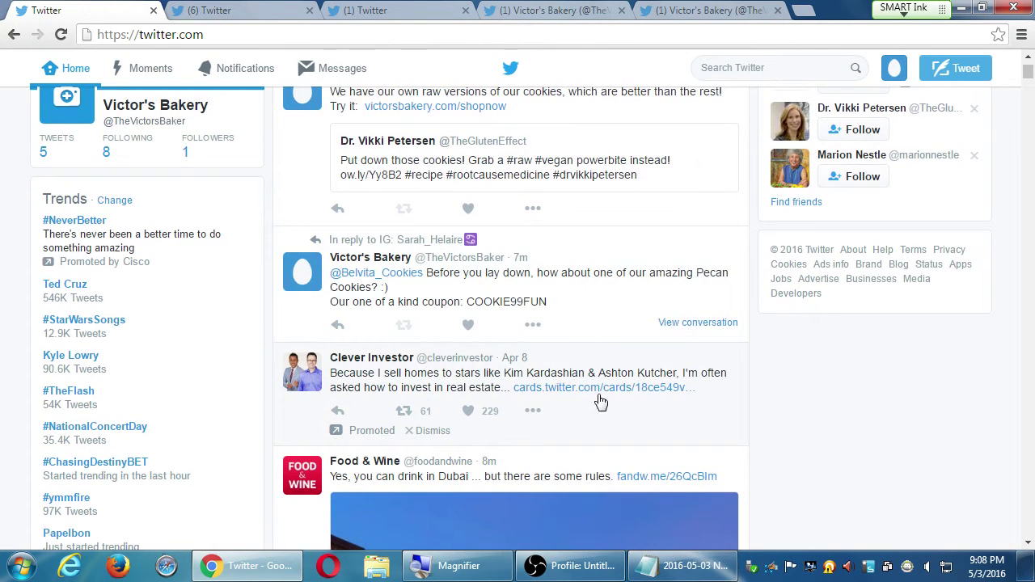
pyautogui.scroll(-5, 525, 356)
pyautogui.scroll(-10, 524, 356)
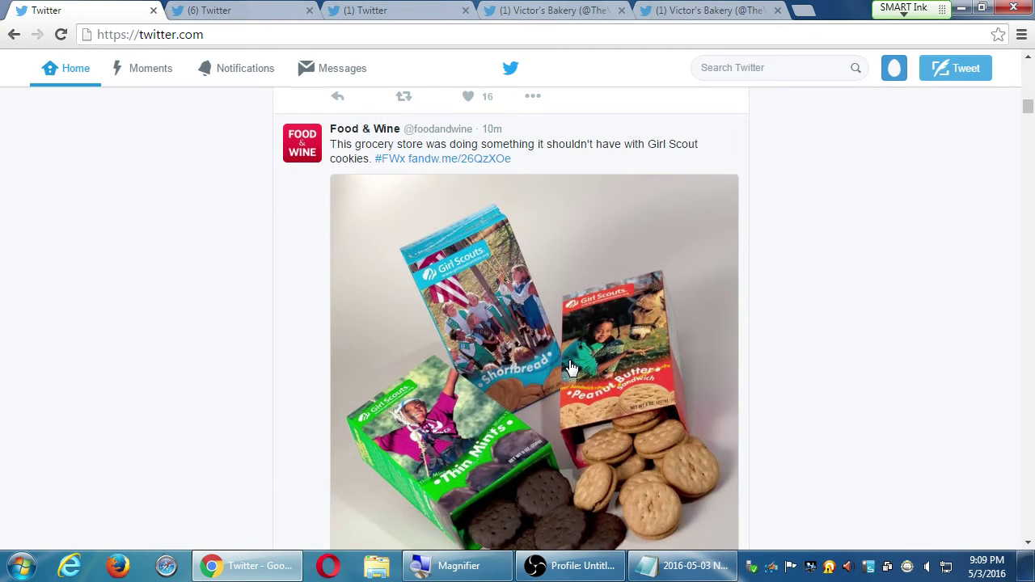
pyautogui.scroll(-5, 571, 368)
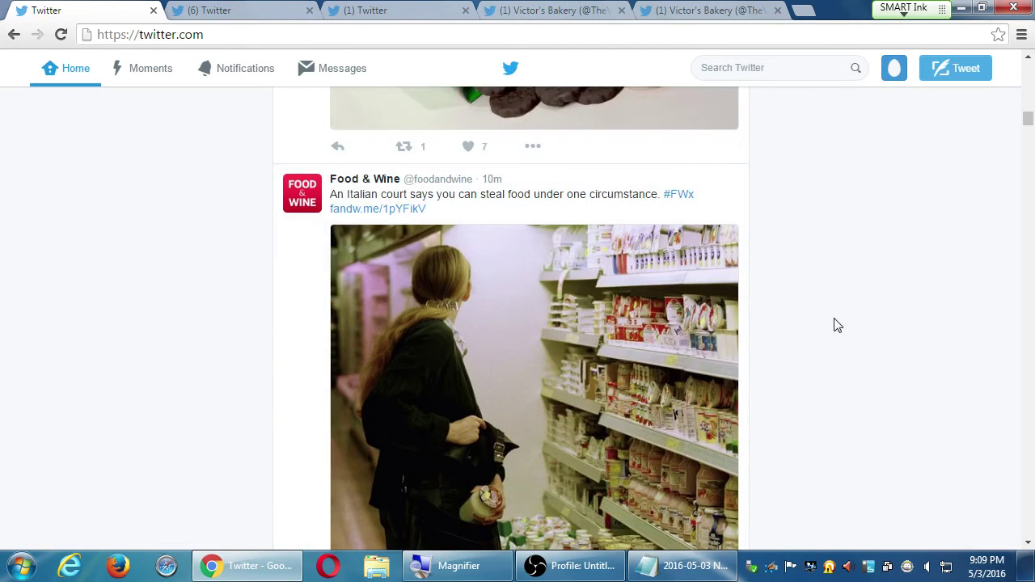
pyautogui.scroll(5, 819, 282)
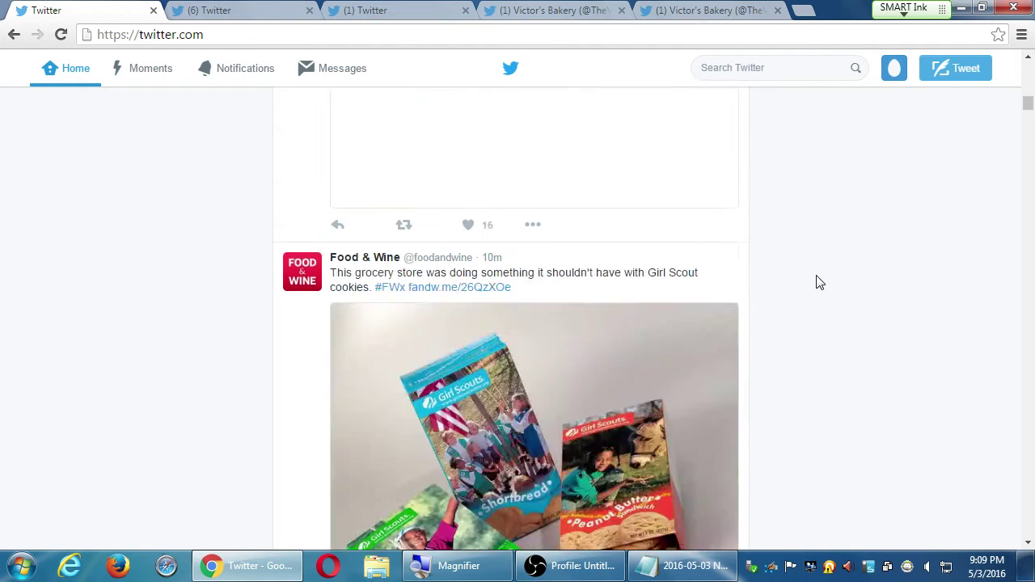
pyautogui.scroll(10, 818, 282)
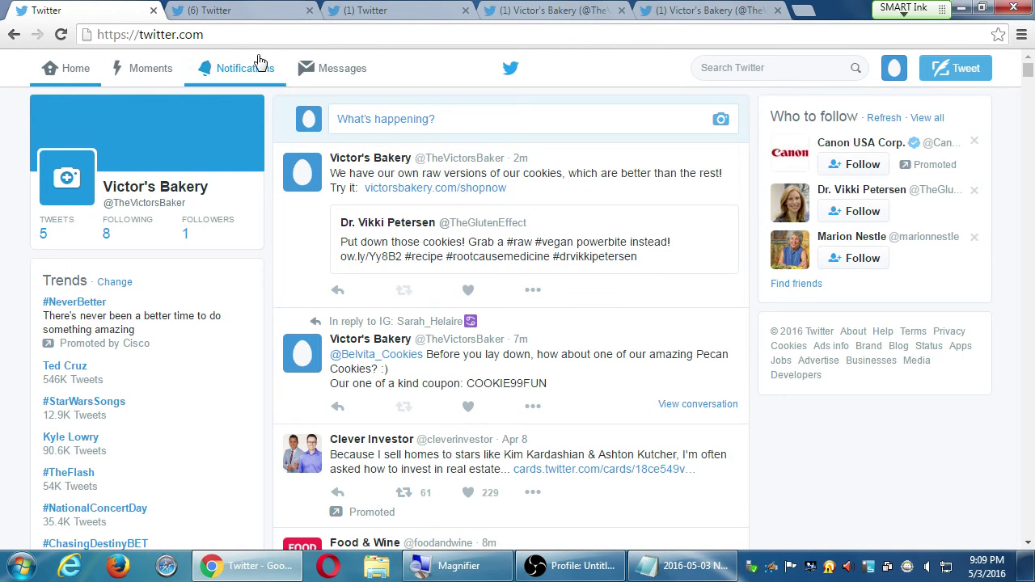
# Add the strategy "Interact with Interactors" on the indented last line of the Notepad notes.
pyautogui.click(683, 566)
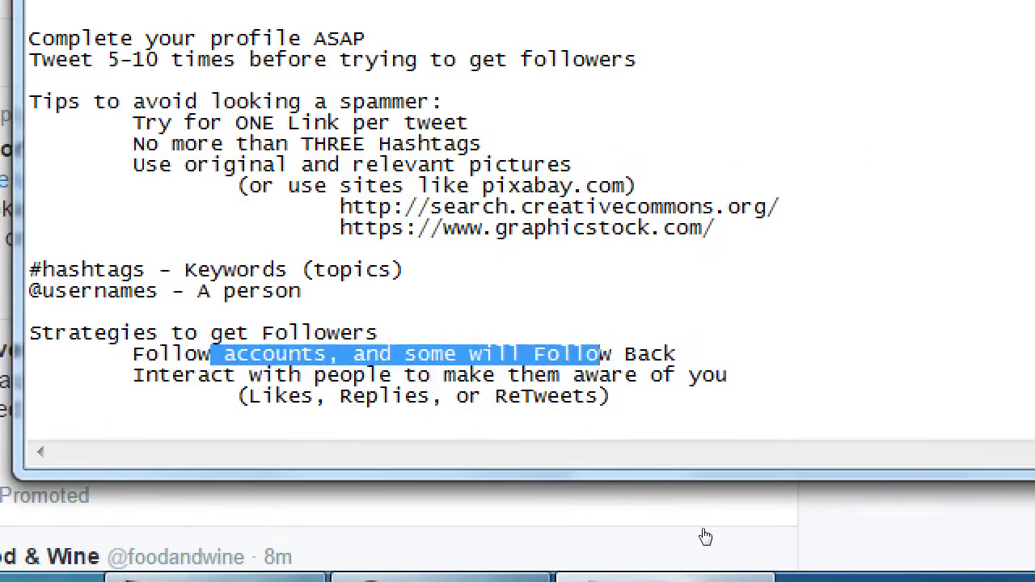
pyautogui.hotkey('ctrl', 'End')
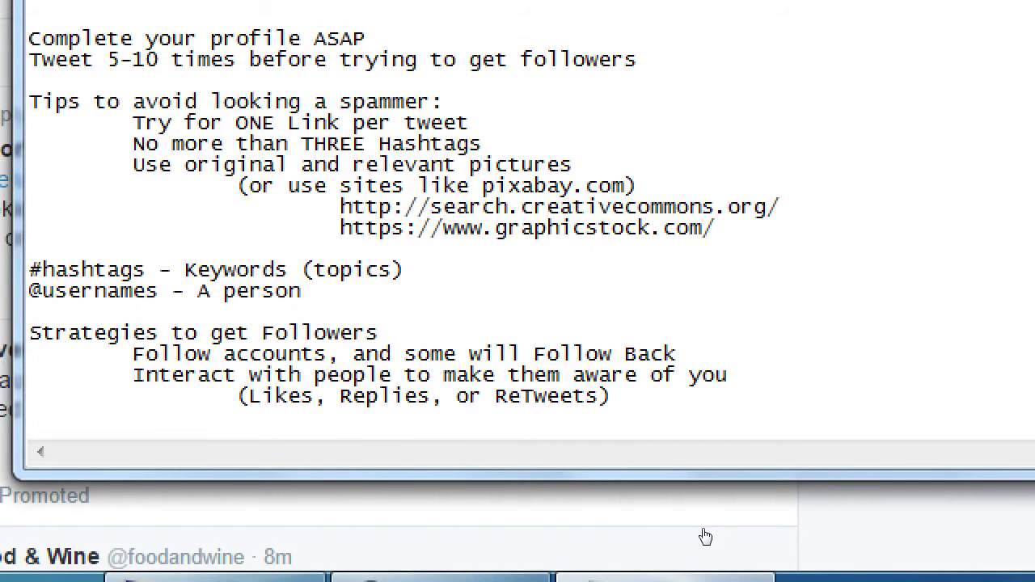
pyautogui.write('Interact with Interact')
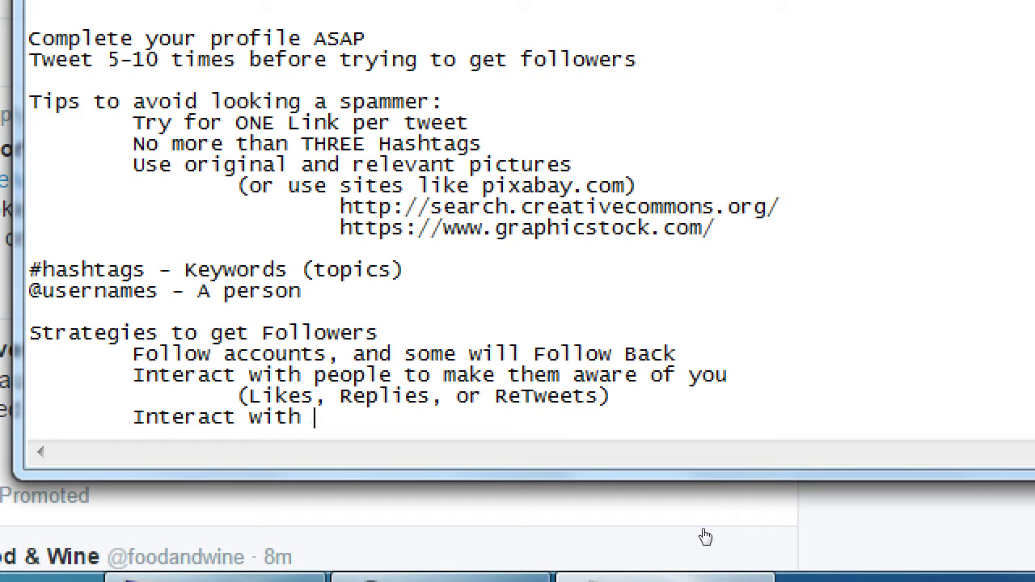
pyautogui.write('ors')
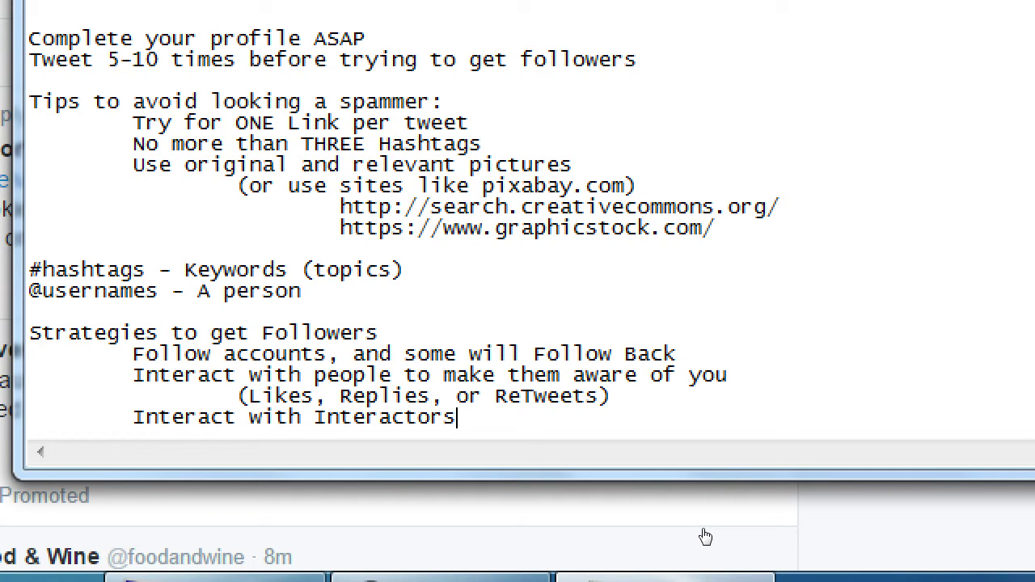
pyautogui.press('super+minus')
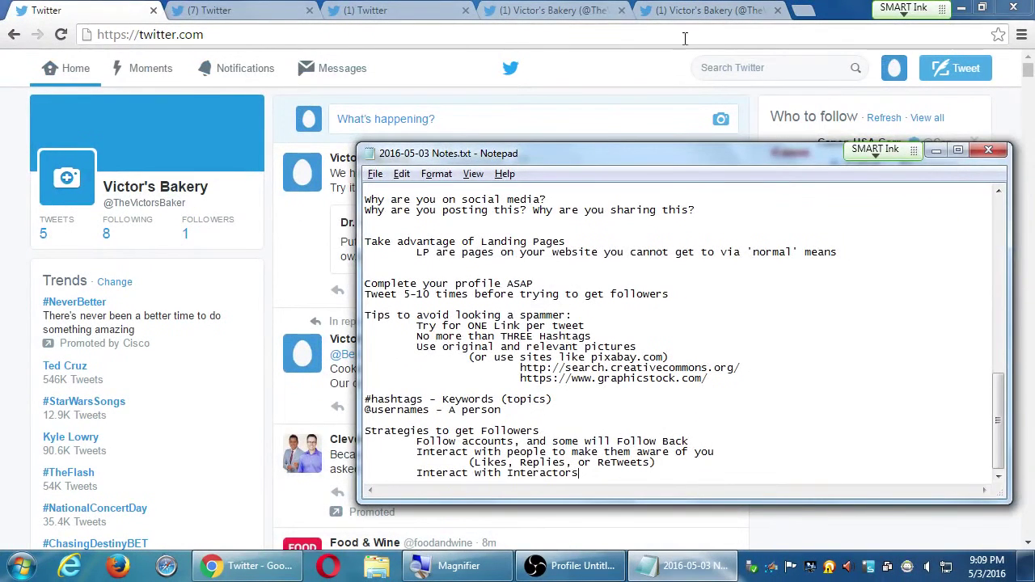
# Load the new tweets on the home timeline in the second Twitter browser tab and look through them.
pyautogui.click(275, 10)
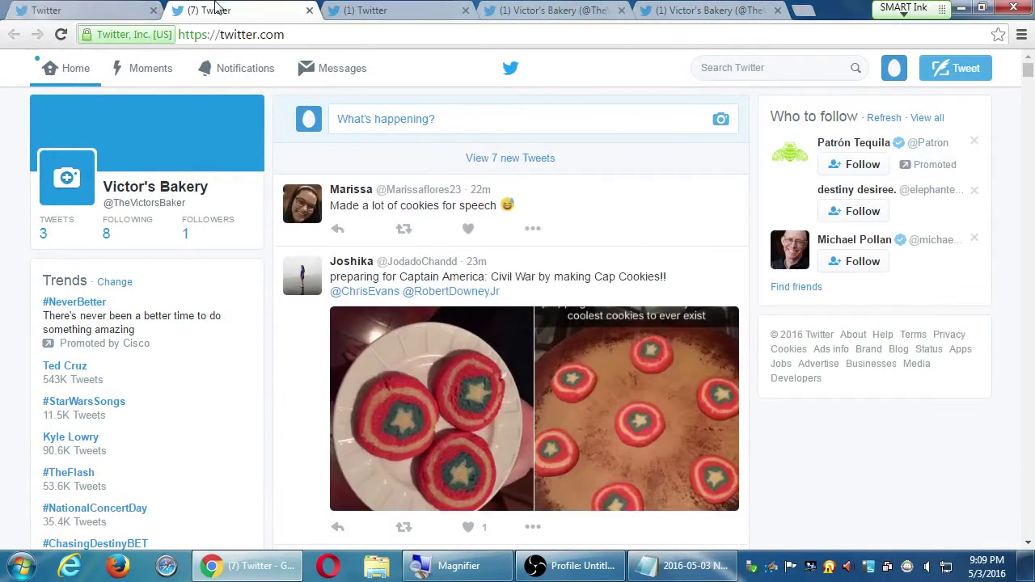
pyautogui.click(571, 172)
pyautogui.scroll(-1, 566, 340)
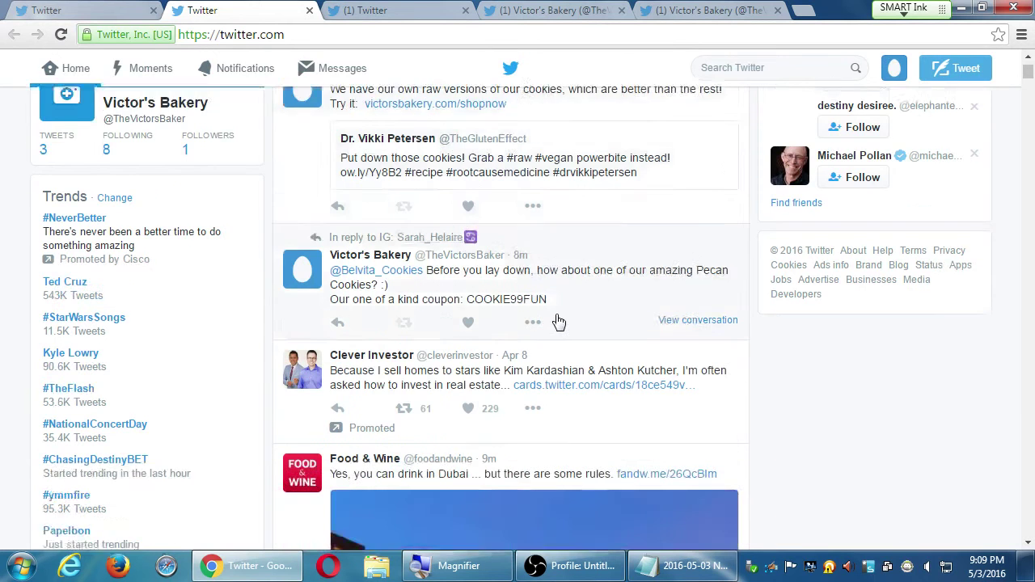
pyautogui.scroll(-1, 558, 322)
pyautogui.scroll(2, 562, 321)
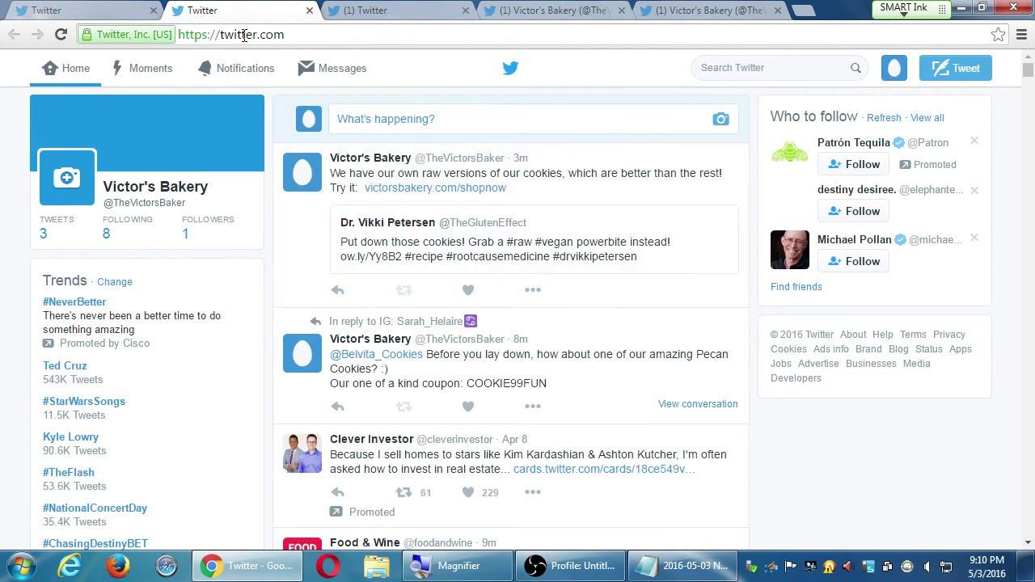
# Return to the first browser tab and open the Food & Wine profile from its tweet about drinking in Dubai.
pyautogui.click(121, 10)
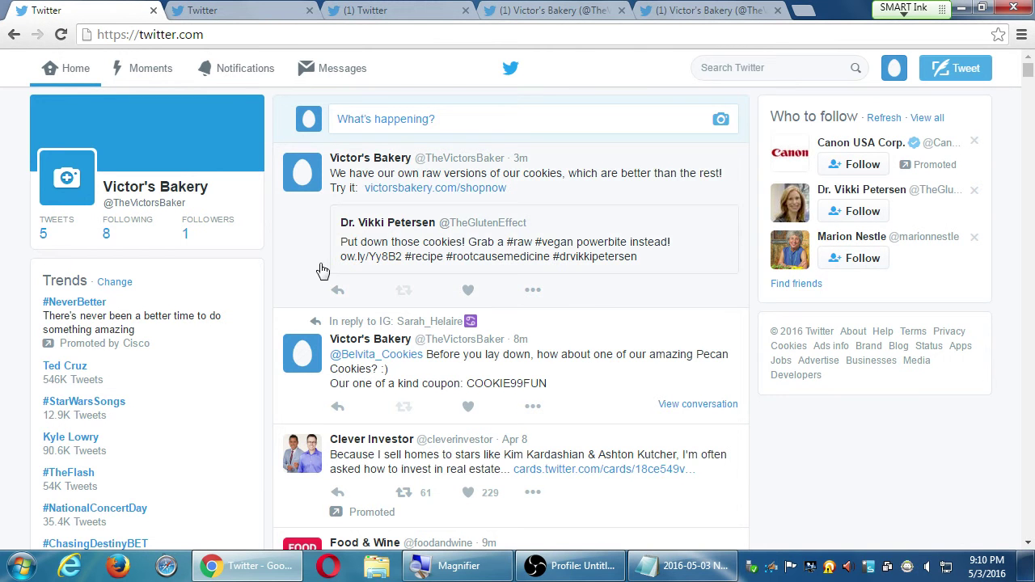
pyautogui.scroll(-4, 326, 269)
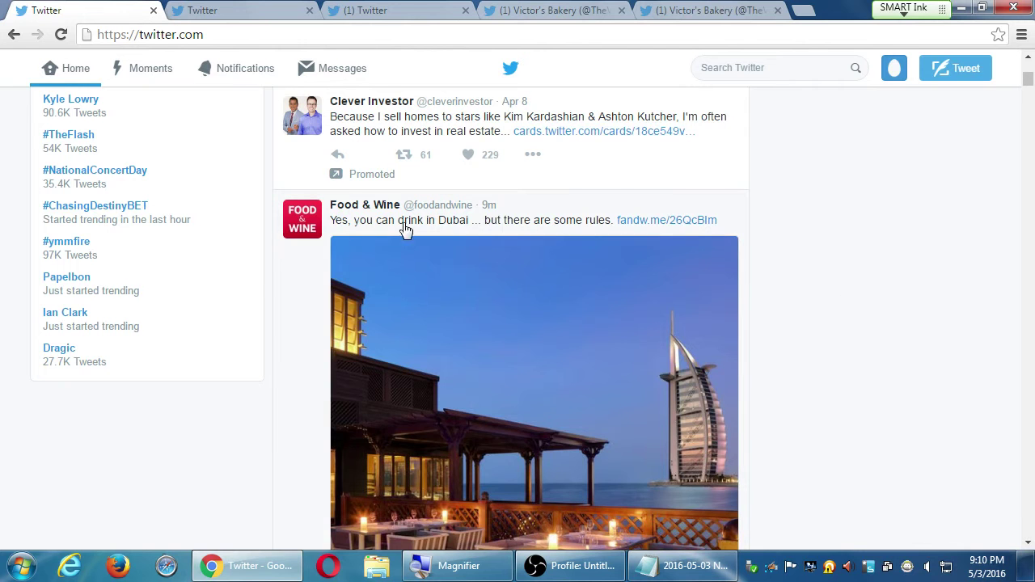
pyautogui.moveTo(372, 211)
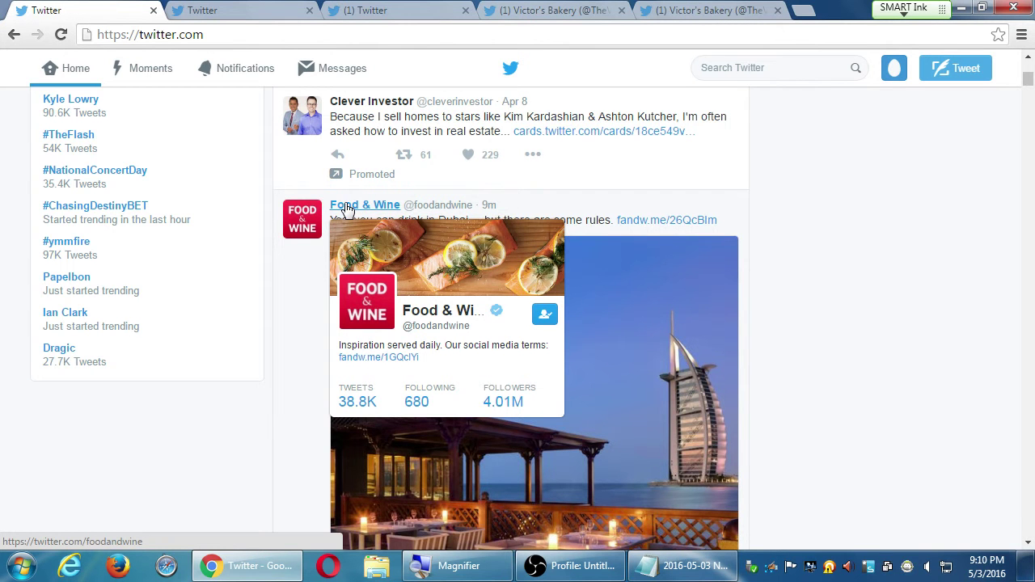
pyautogui.click(346, 209)
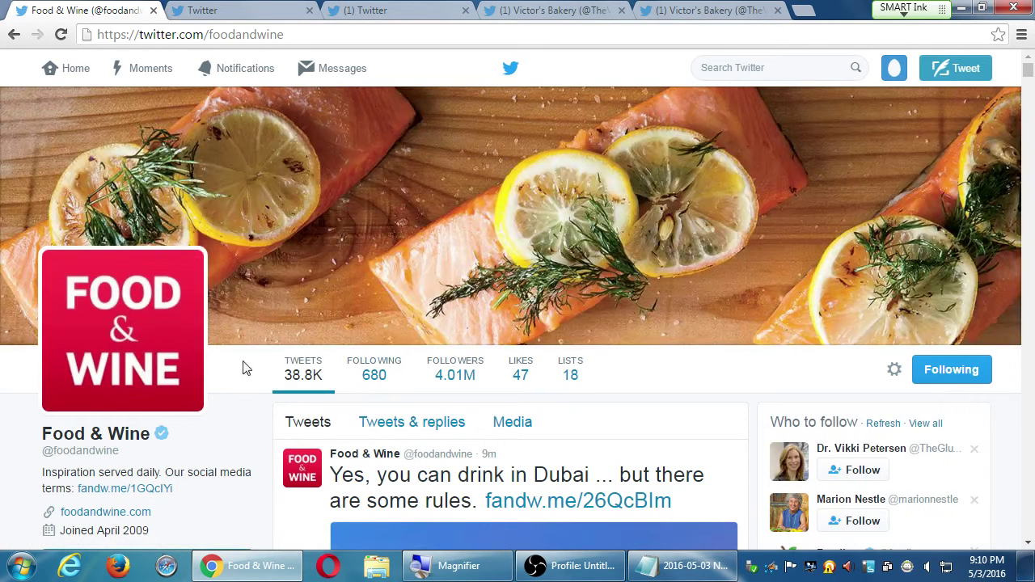
# Look through the recent tweets on the Food & Wine profile, down to the one about Girl Scout cookies.
pyautogui.scroll(-3, 640, 358)
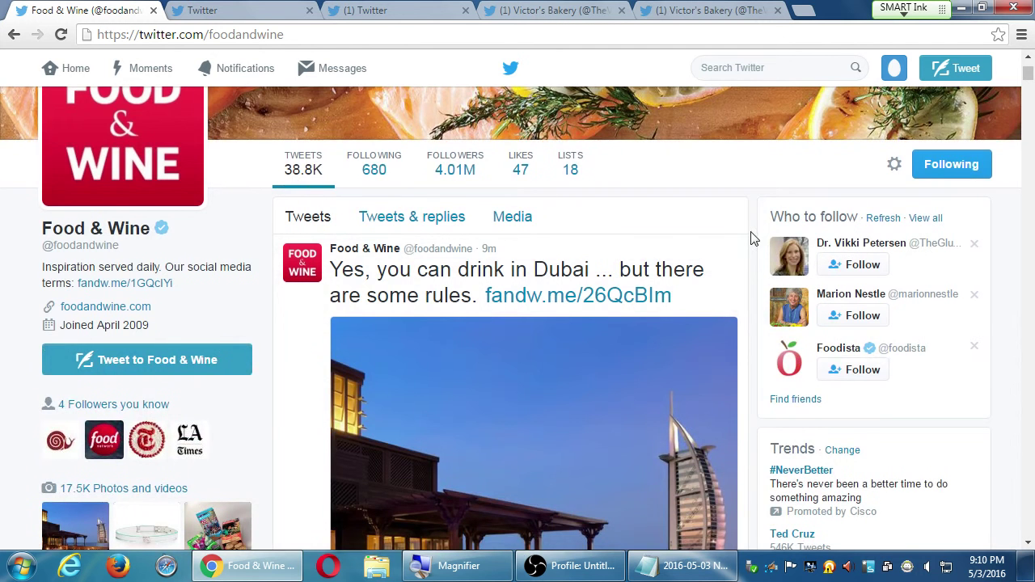
pyautogui.scroll(-2, 752, 237)
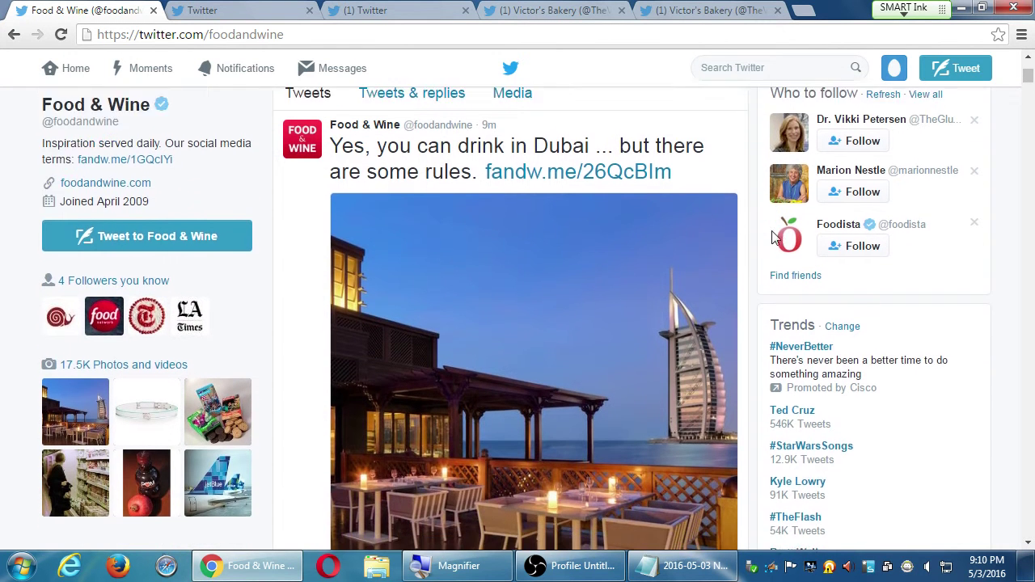
pyautogui.scroll(2, 543, 180)
pyautogui.scroll(-3, 680, 229)
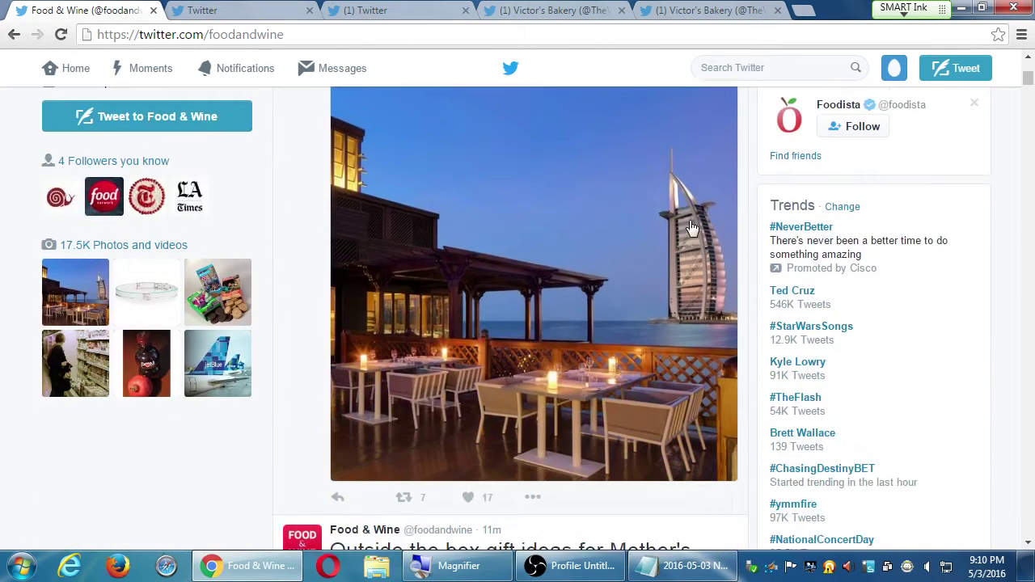
pyautogui.scroll(-2, 693, 229)
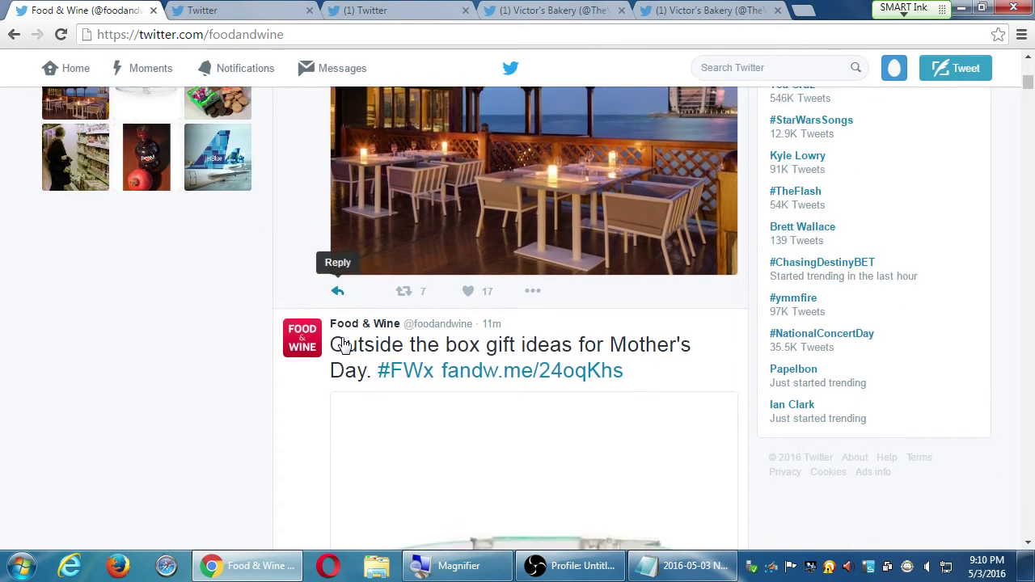
pyautogui.scroll(-4, 347, 344)
pyautogui.scroll(-2, 343, 347)
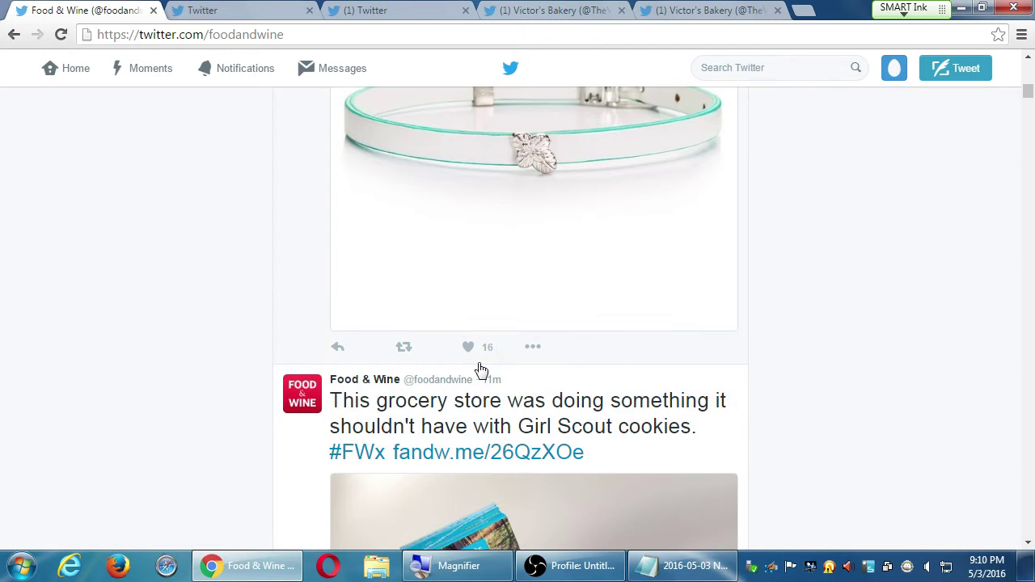
pyautogui.scroll(-5, 488, 364)
pyautogui.scroll(-1, 488, 363)
pyautogui.click(485, 414)
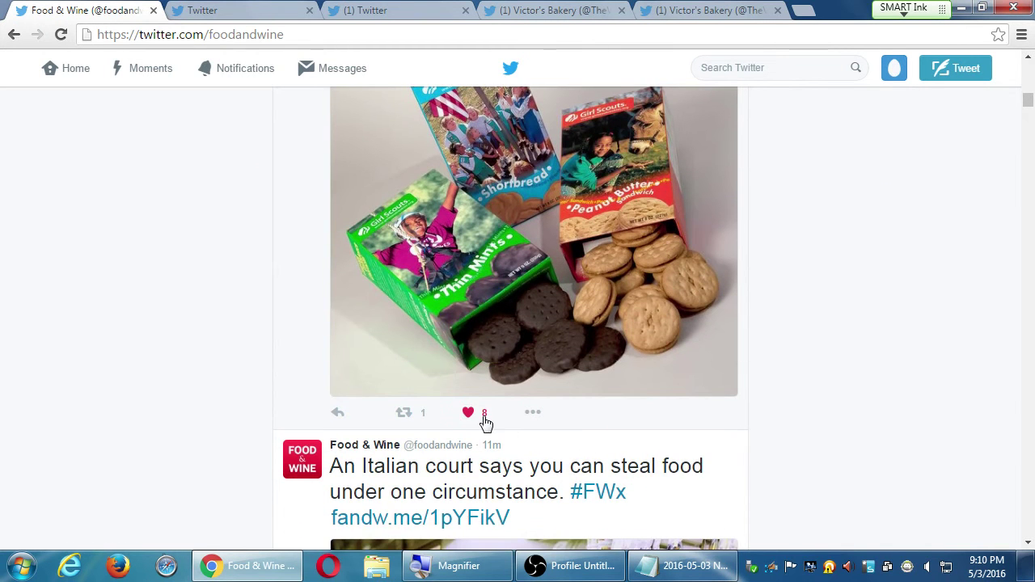
# Open the details of Food & Wine's Girl Scout cookies tweet and go to its retweets and likes.
pyautogui.scroll(1, 486, 413)
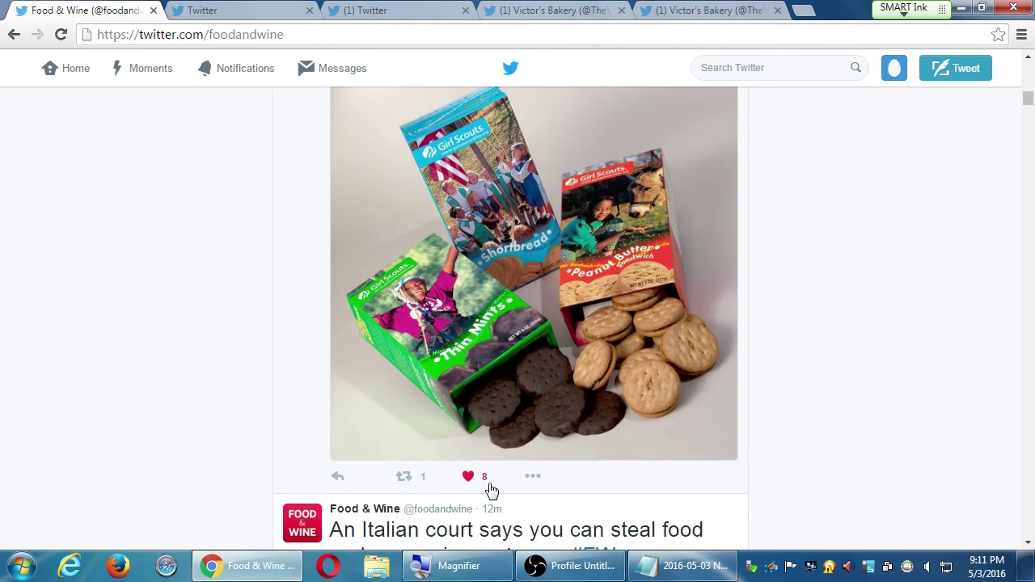
pyautogui.scroll(2, 364, 477)
pyautogui.scroll(2, 311, 295)
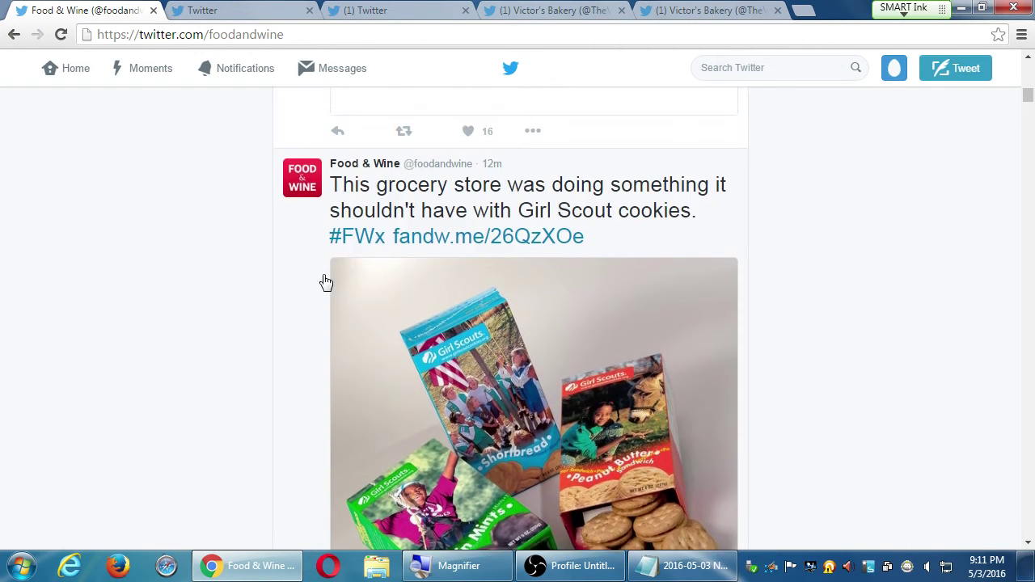
pyautogui.moveTo(493, 166)
pyautogui.click(492, 165)
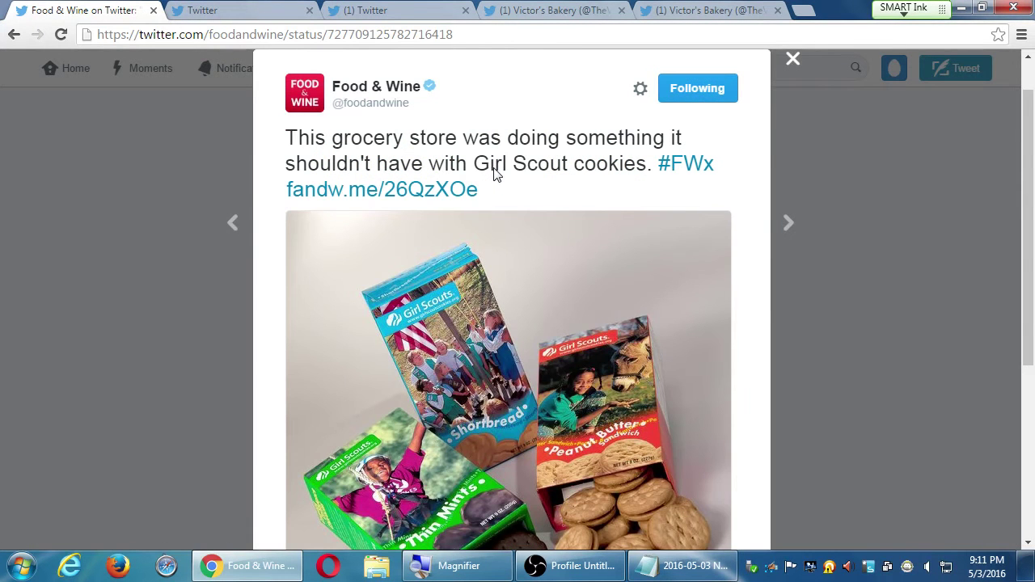
pyautogui.scroll(-4, 493, 173)
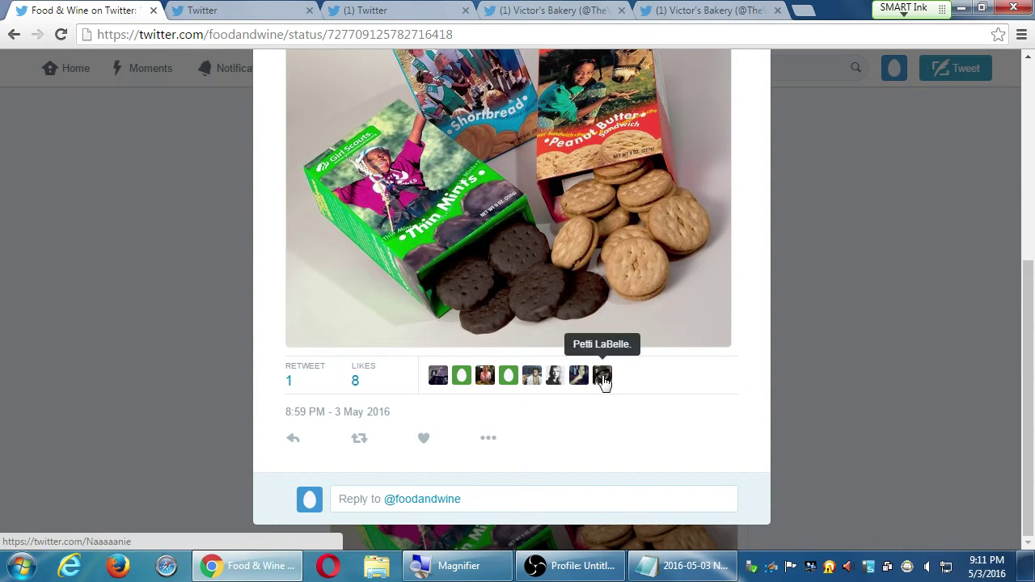
# Preview the profile cards of the people who interacted with the Girl Scout cookies tweet.
pyautogui.moveTo(604, 381)
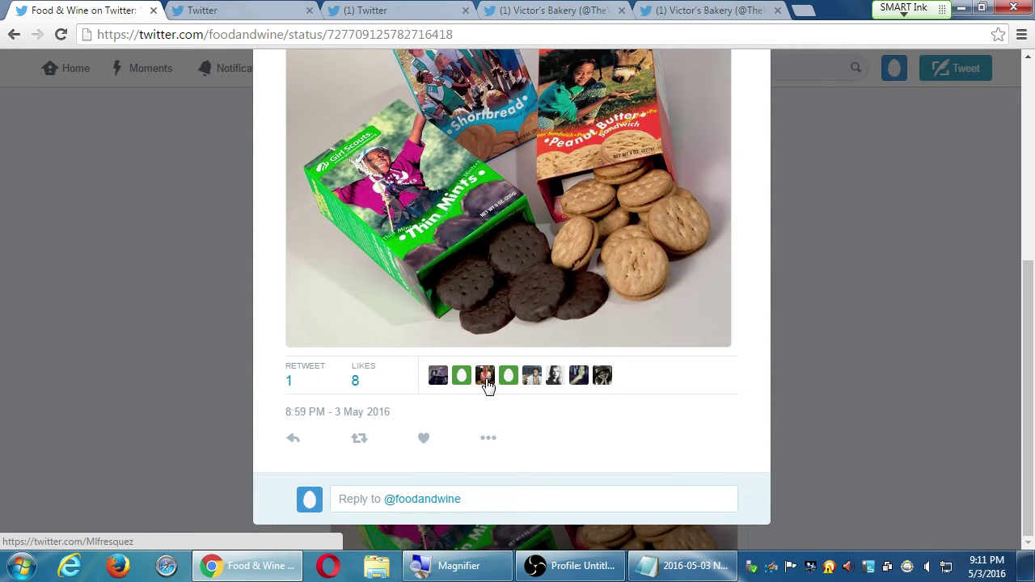
pyautogui.moveTo(448, 377)
pyautogui.moveTo(486, 380)
pyautogui.moveTo(533, 389)
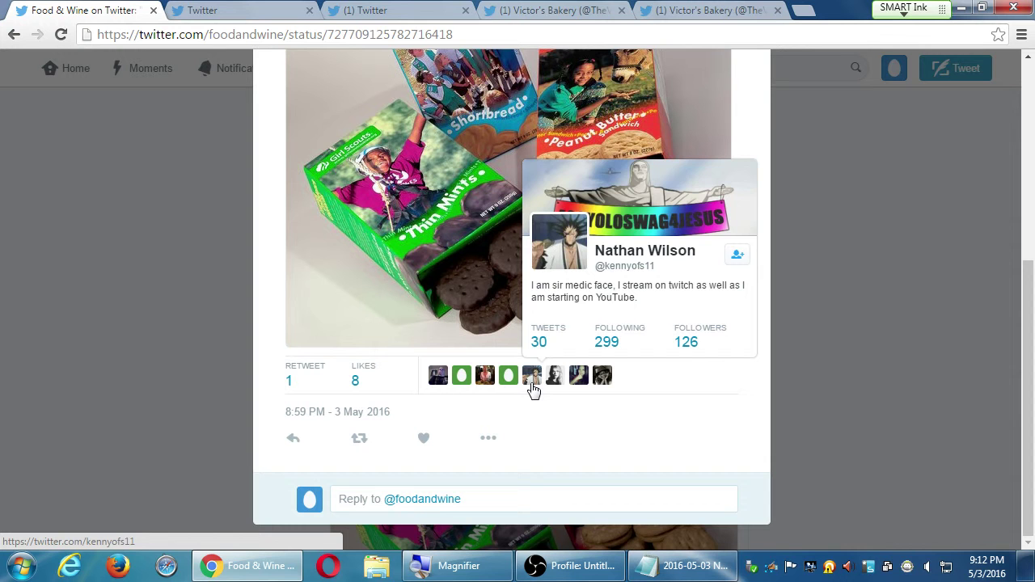
pyautogui.moveTo(560, 379)
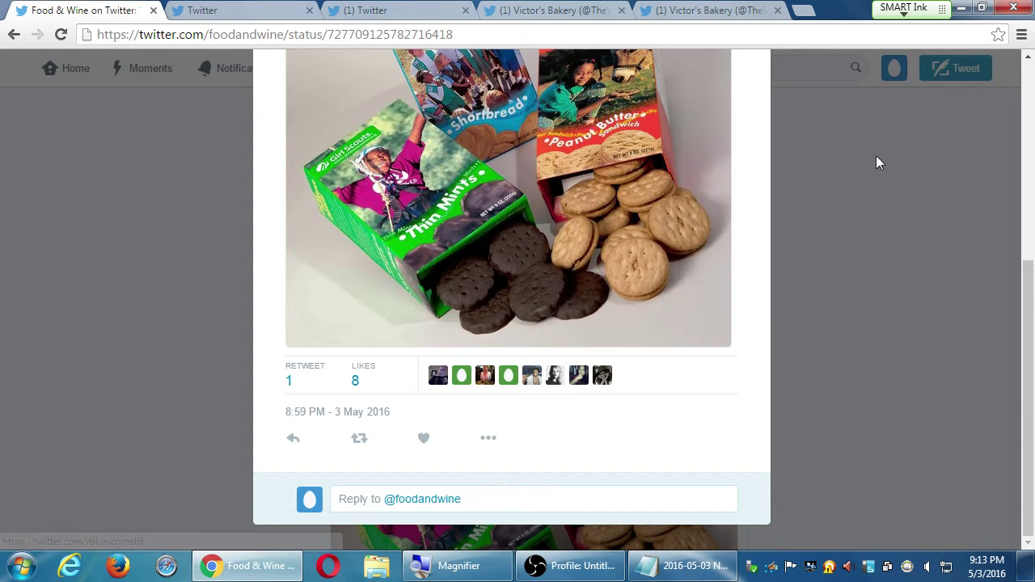
pyautogui.moveTo(576, 384)
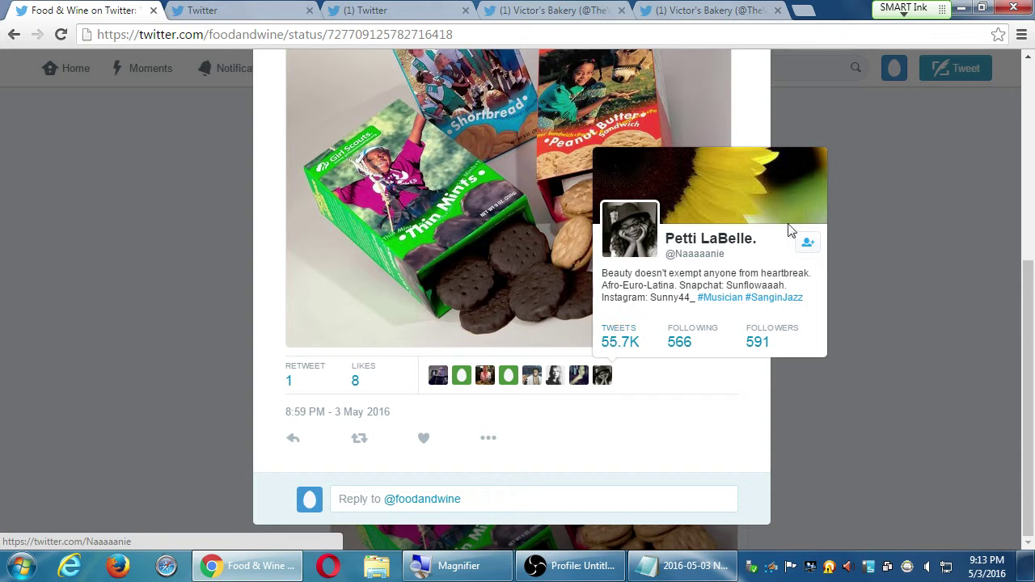
# Open the profile of the musician who interacted with the tweet and find their birthday tweet with the cake GIF.
pyautogui.click(618, 339)
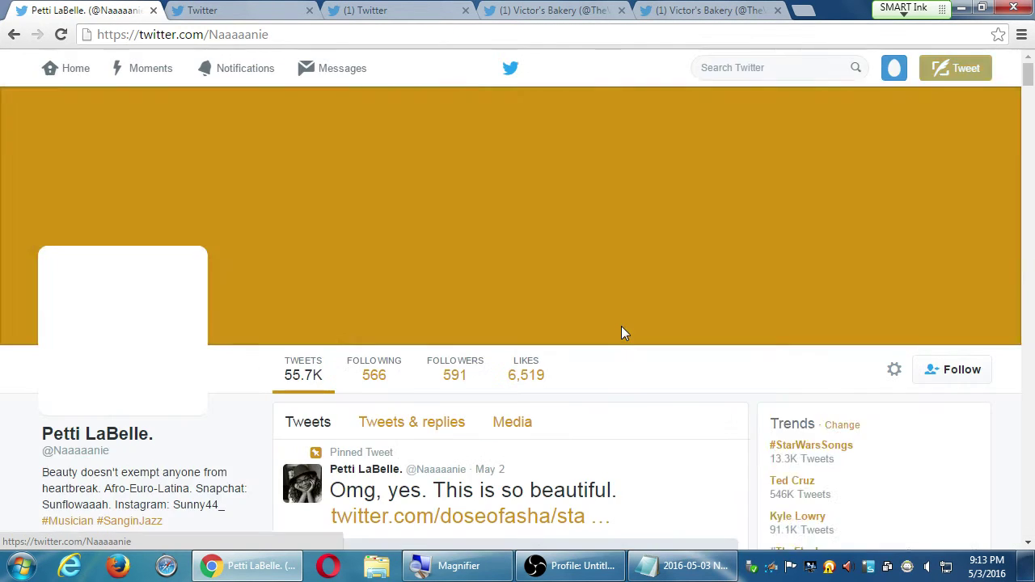
pyautogui.scroll(-6, 644, 380)
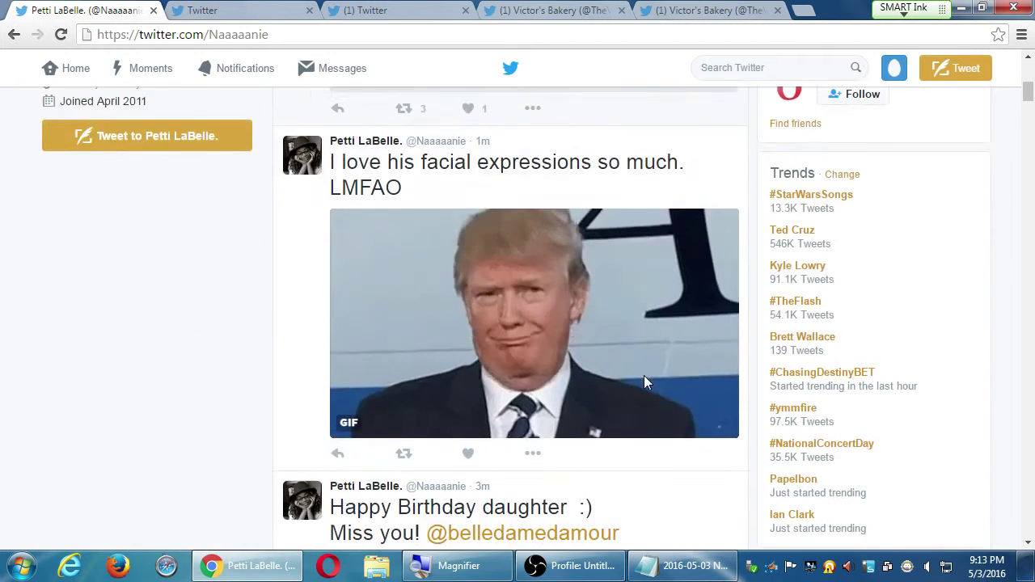
pyautogui.scroll(-5, 644, 382)
pyautogui.scroll(-5, 644, 382)
pyautogui.scroll(5, 644, 382)
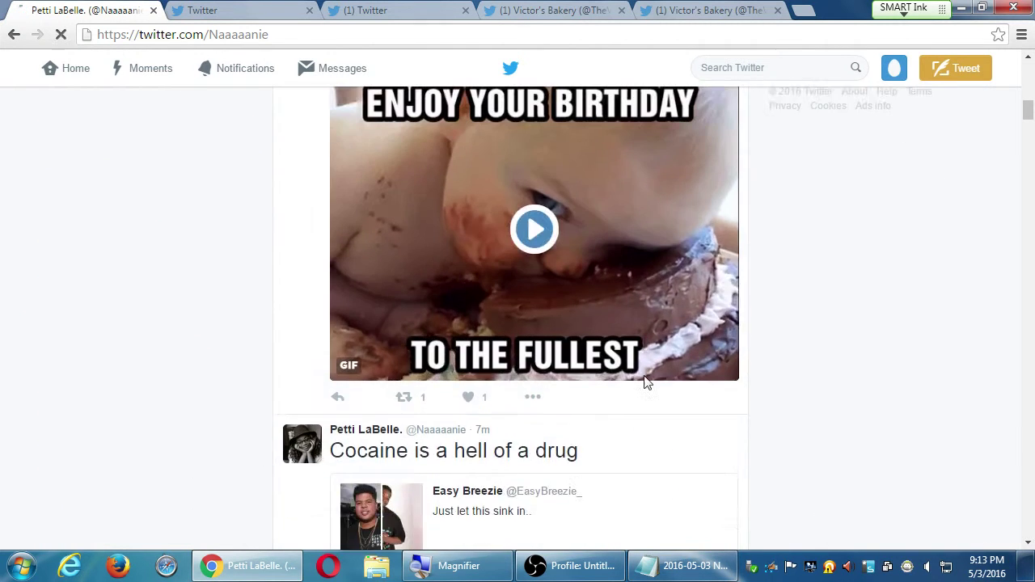
pyautogui.scroll(1, 645, 383)
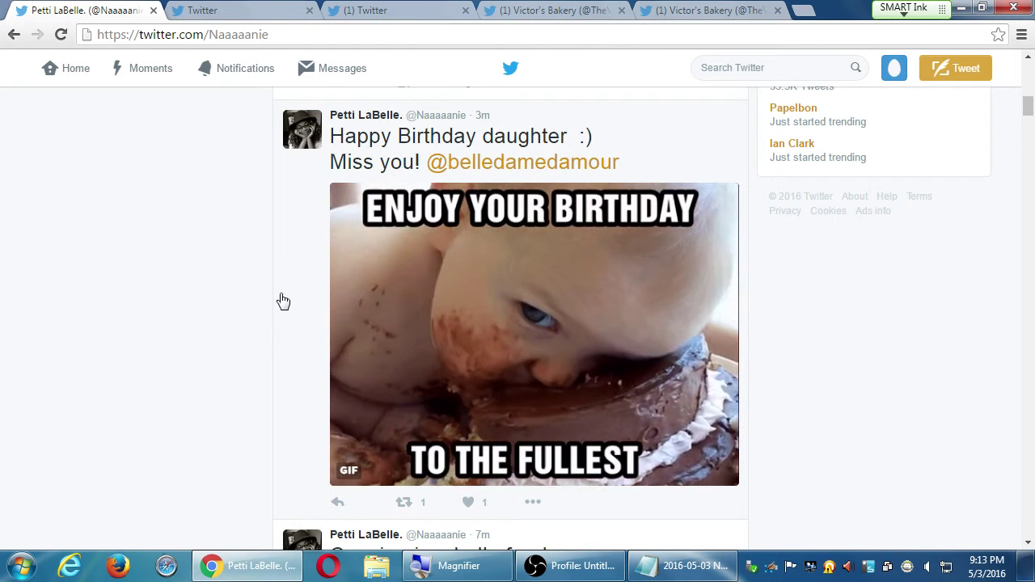
pyautogui.click(335, 503)
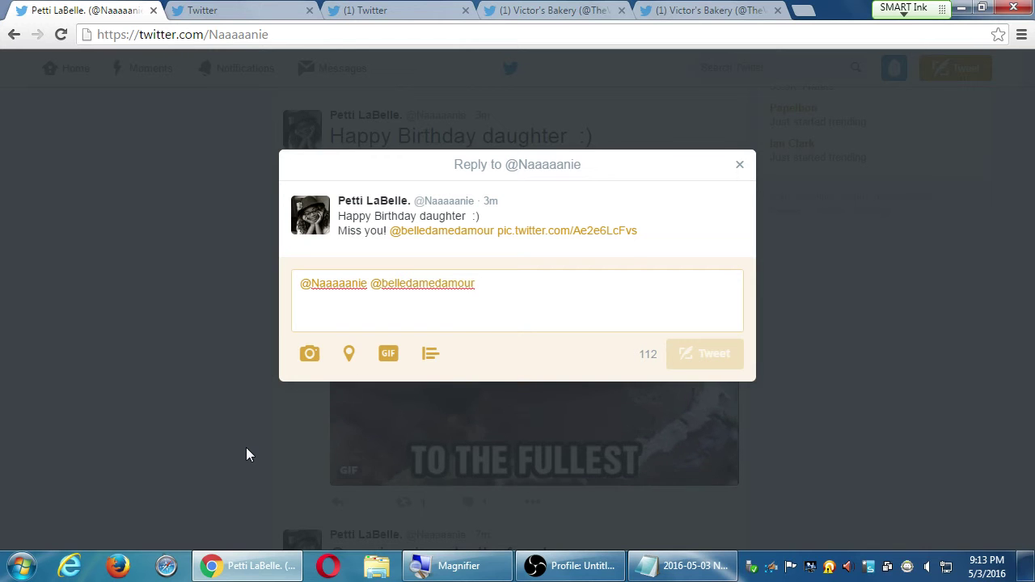
pyautogui.write('When')
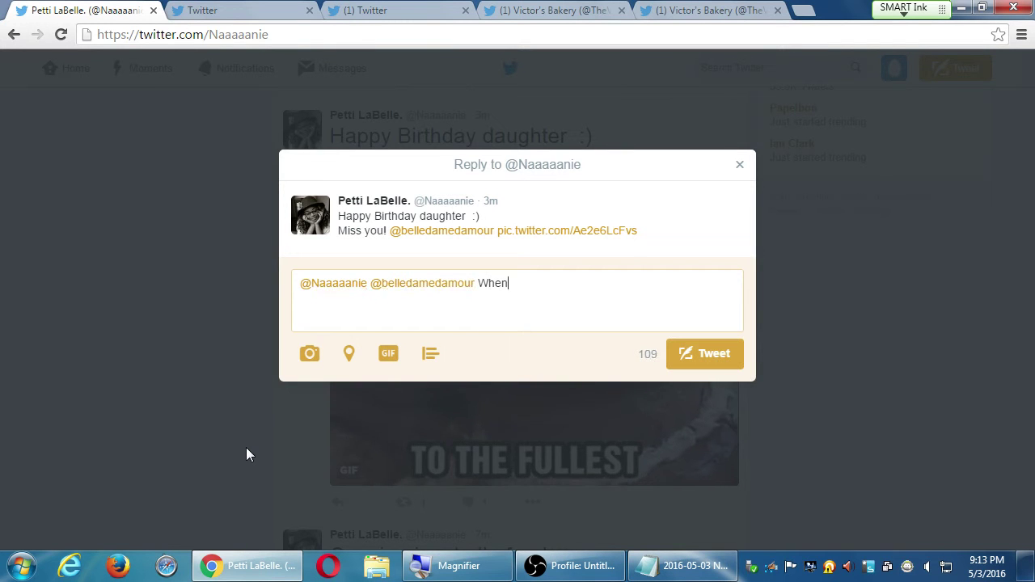
pyautogui.write(" she's done with")
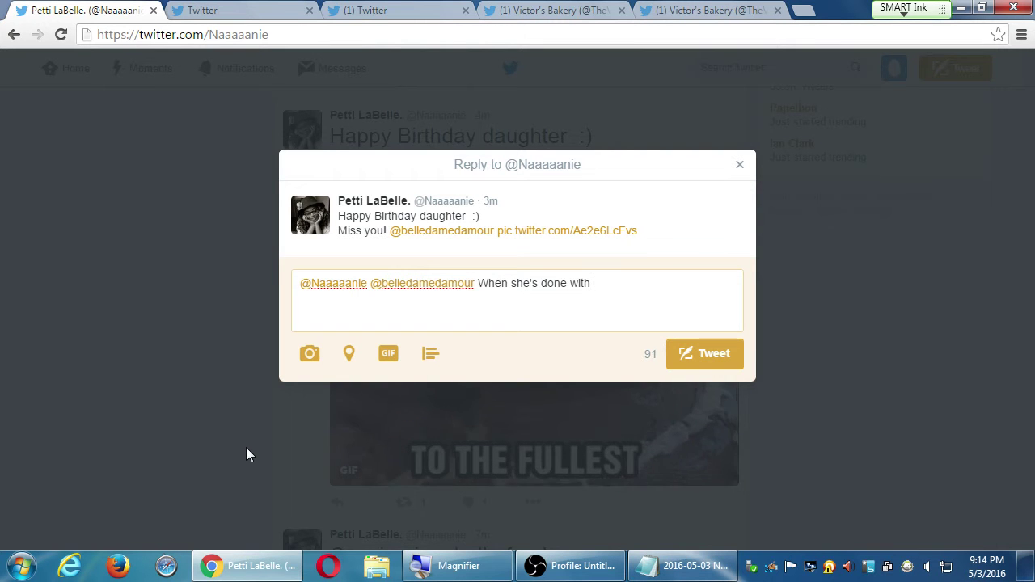
pyautogui.write('that one, she should try ou')
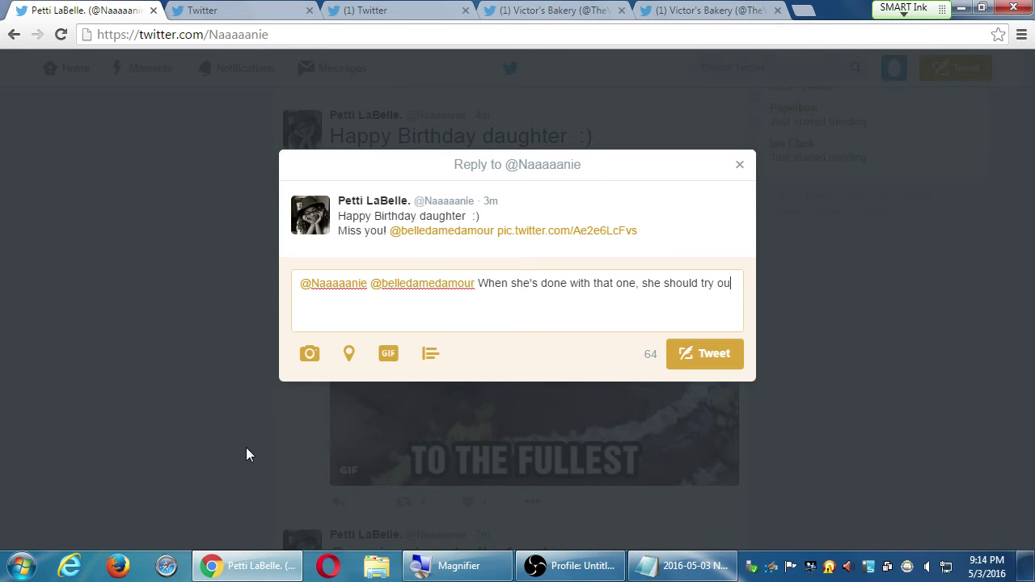
pyautogui.press('BackSpace')
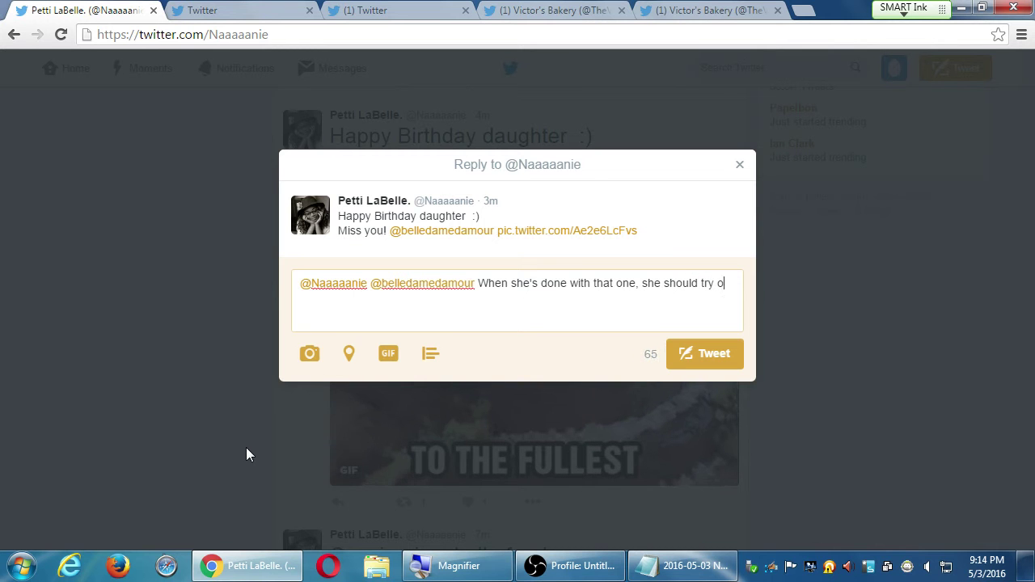
pyautogui.write('ne of our deca')
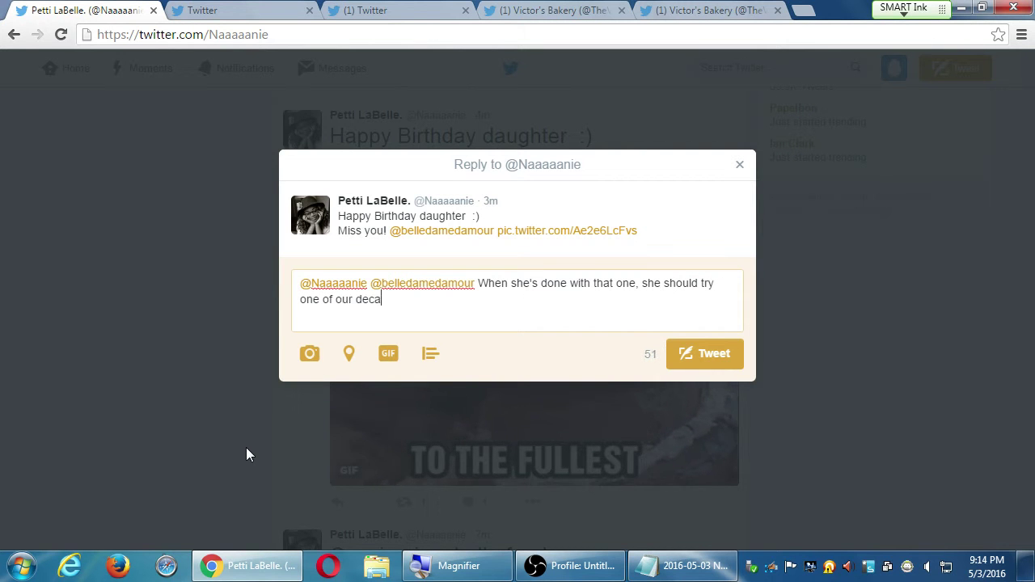
pyautogui.write('dant')
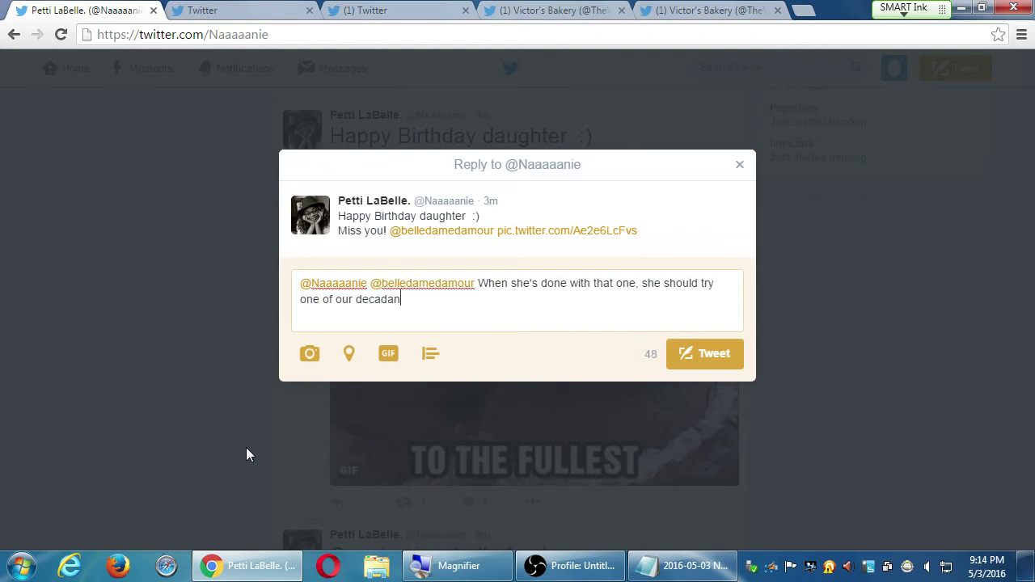
pyautogui.press('BackSpace')
pyautogui.press('BackSpace')
pyautogui.press('BackSpace')
pyautogui.write('ent ')
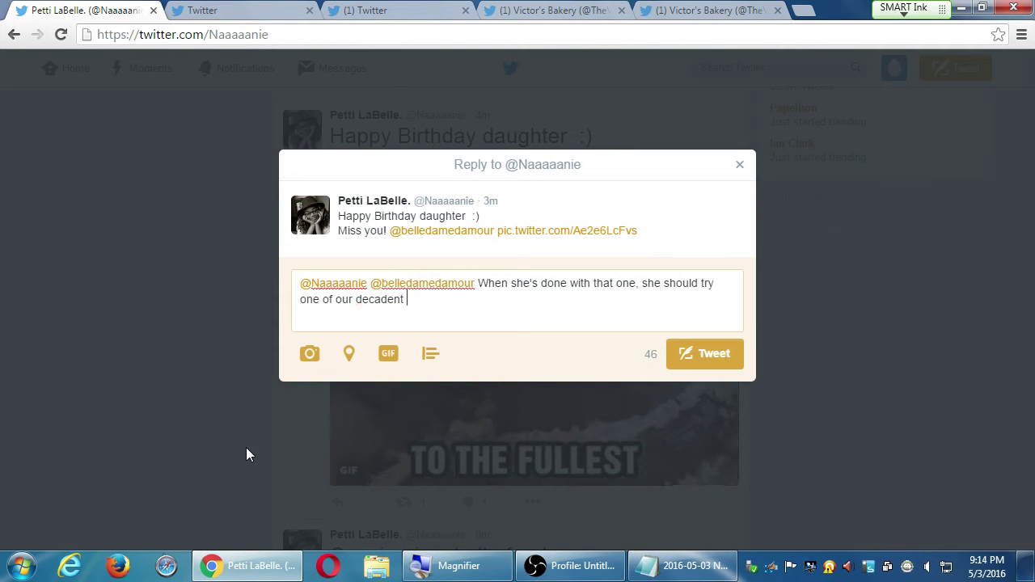
pyautogui.write('cakes! http')
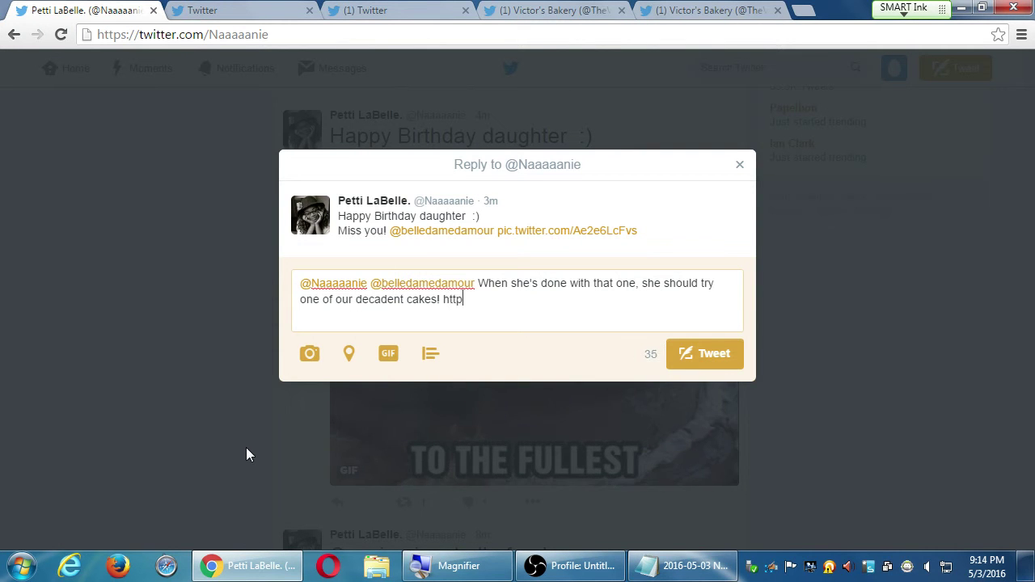
pyautogui.write('://victorsb')
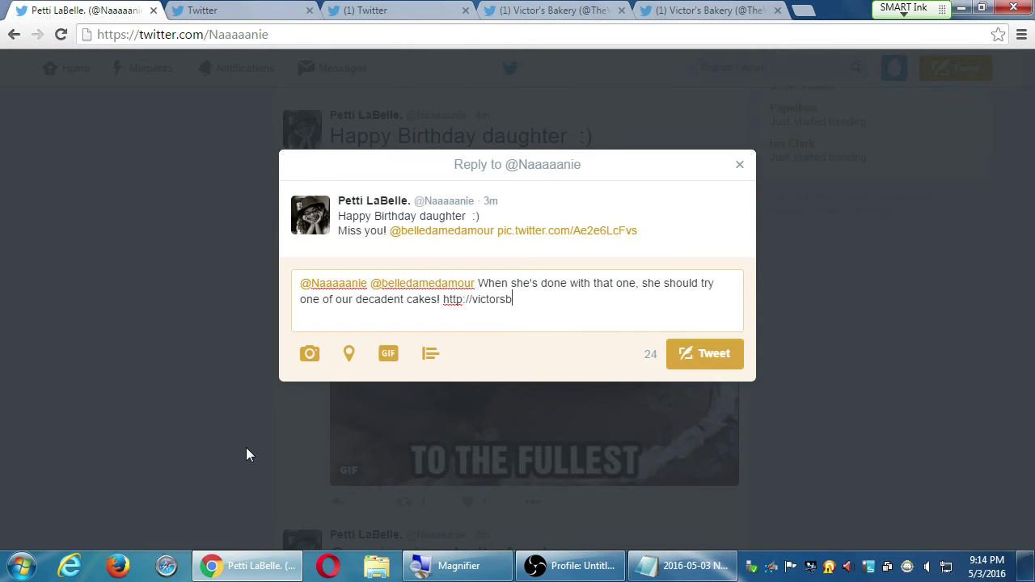
pyautogui.write('akery.com/')
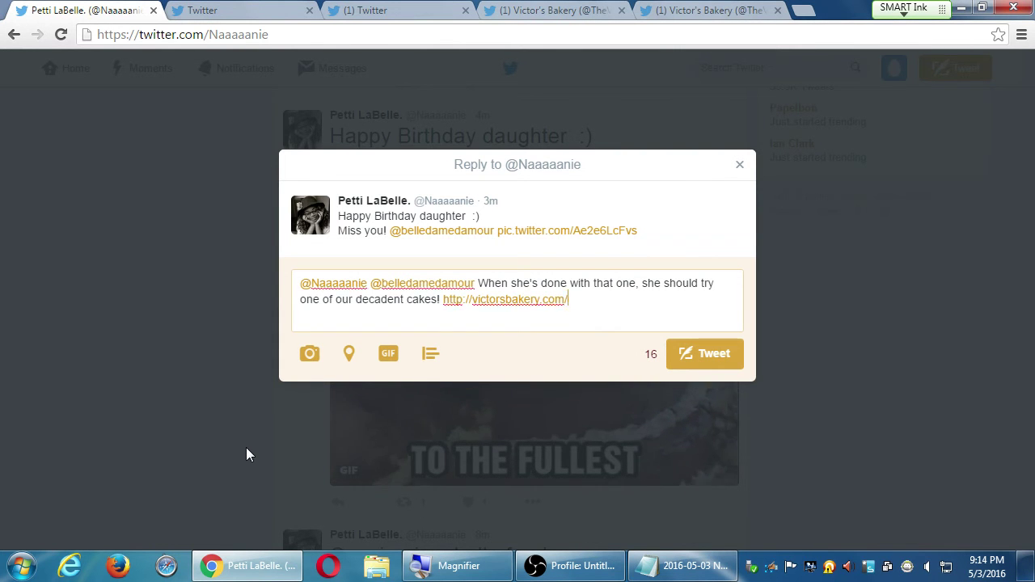
pyautogui.write('cakes :)')
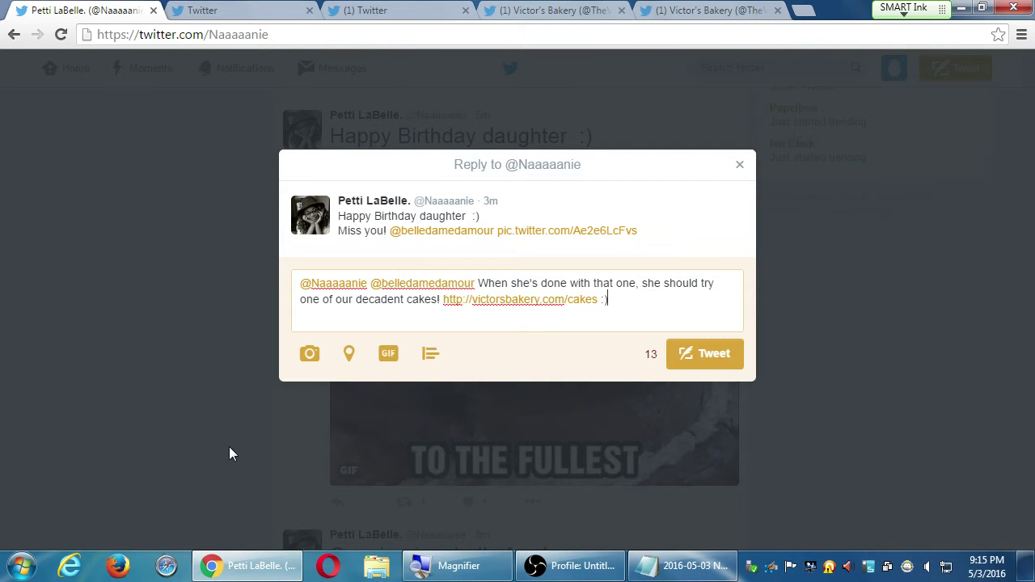
# Switch to the Notepad notes and review the anti-spam tips and the strategies to get followers.
pyautogui.click(700, 576)
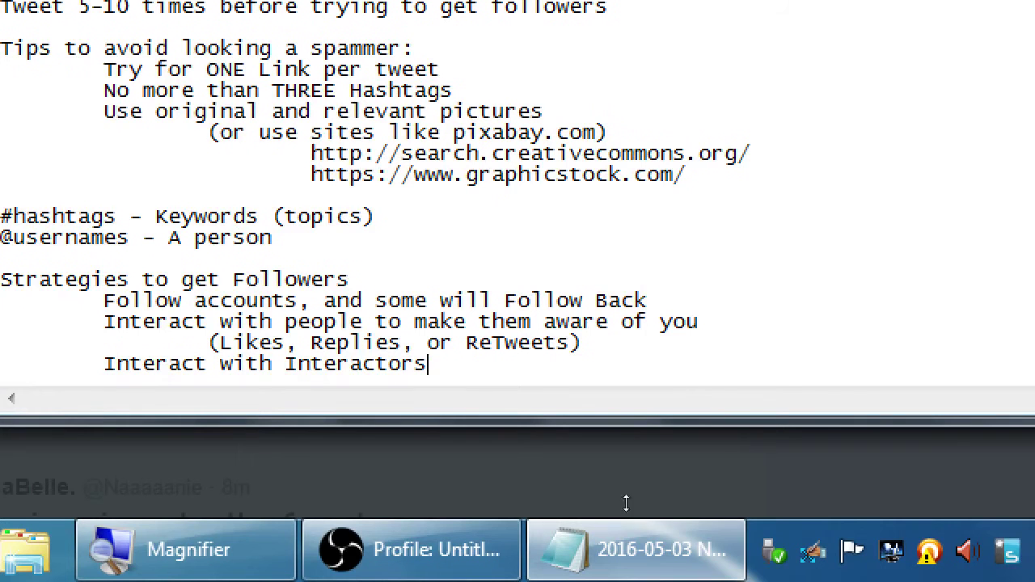
pyautogui.moveTo(446, 445); pyautogui.dragTo(538, 441)
pyautogui.moveTo(464, 453); pyautogui.dragTo(520, 467)
pyautogui.click(587, 473)
pyautogui.press('super+minus')
# Return to the drafted Twitter reply and move its dialog so the birthday tweet behind it can be read.
pyautogui.click(305, 168)
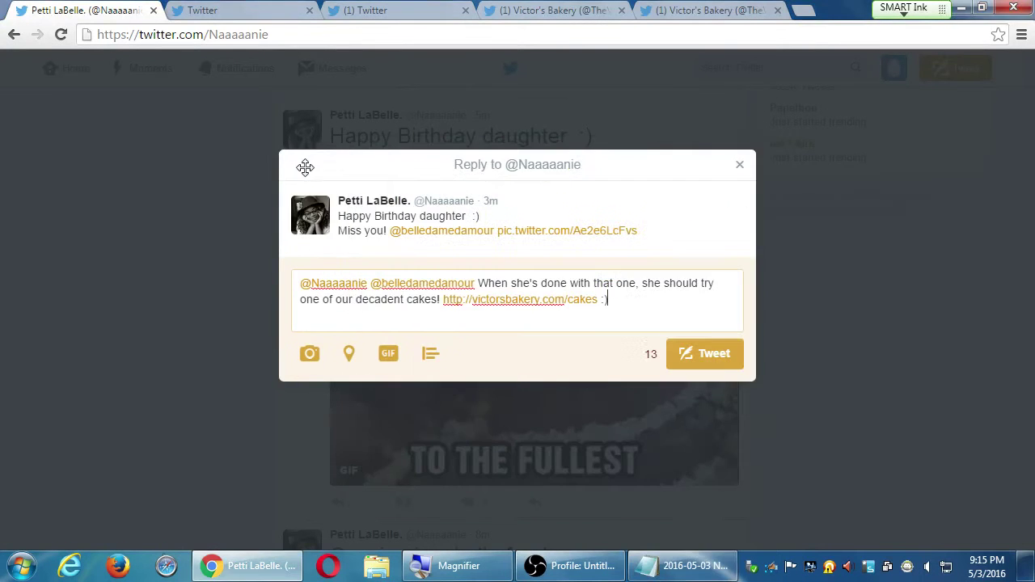
pyautogui.moveTo(550, 165); pyautogui.dragTo(506, 225)
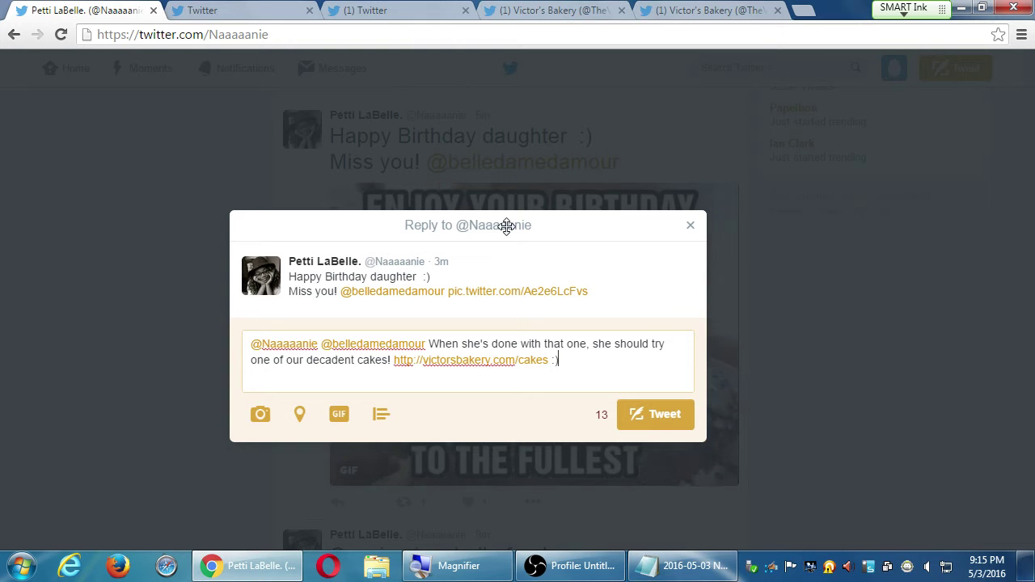
pyautogui.moveTo(506, 226); pyautogui.dragTo(494, 195)
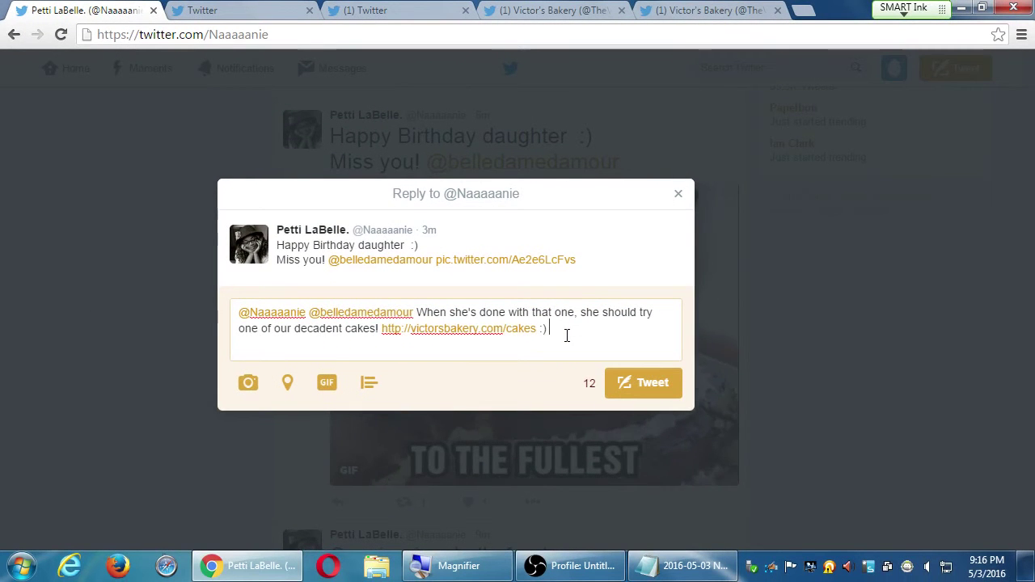
# Open getemoji.com in a new browser tab and search its emojis for "happy".
pyautogui.hotkey('ctrl', 't')
pyautogui.write('get')
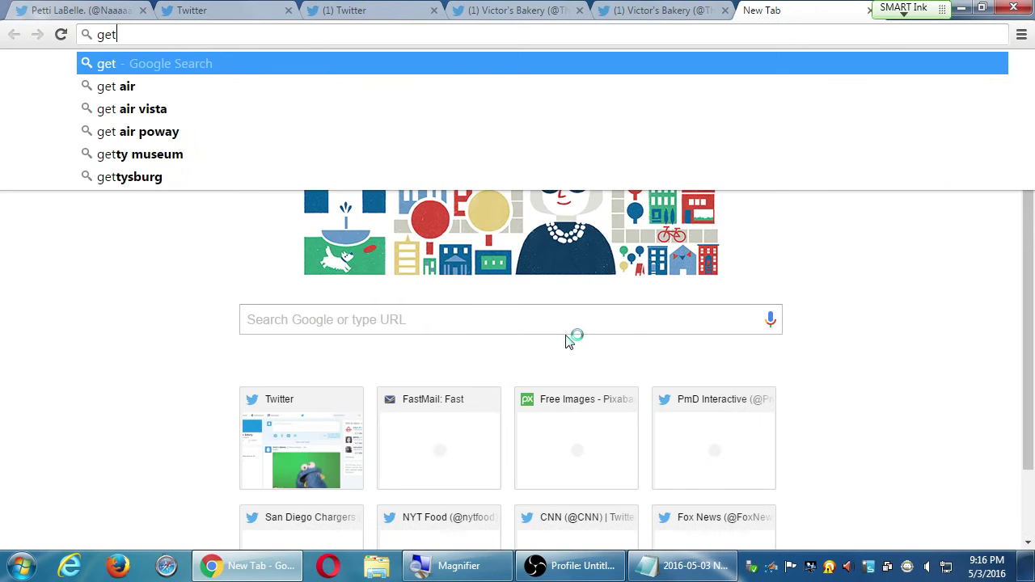
pyautogui.write('emoji.com')
pyautogui.press('Return')
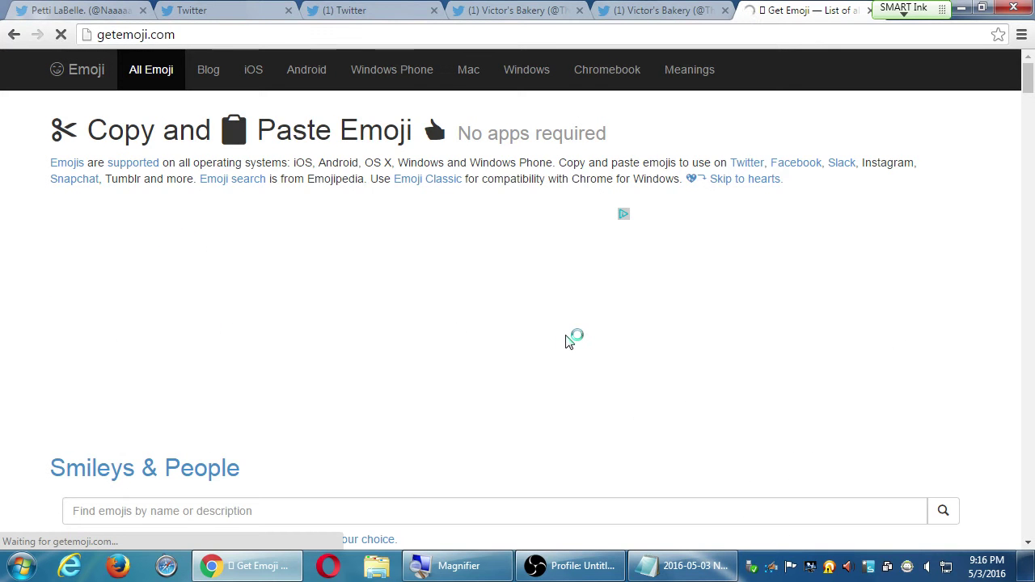
pyautogui.click(349, 507)
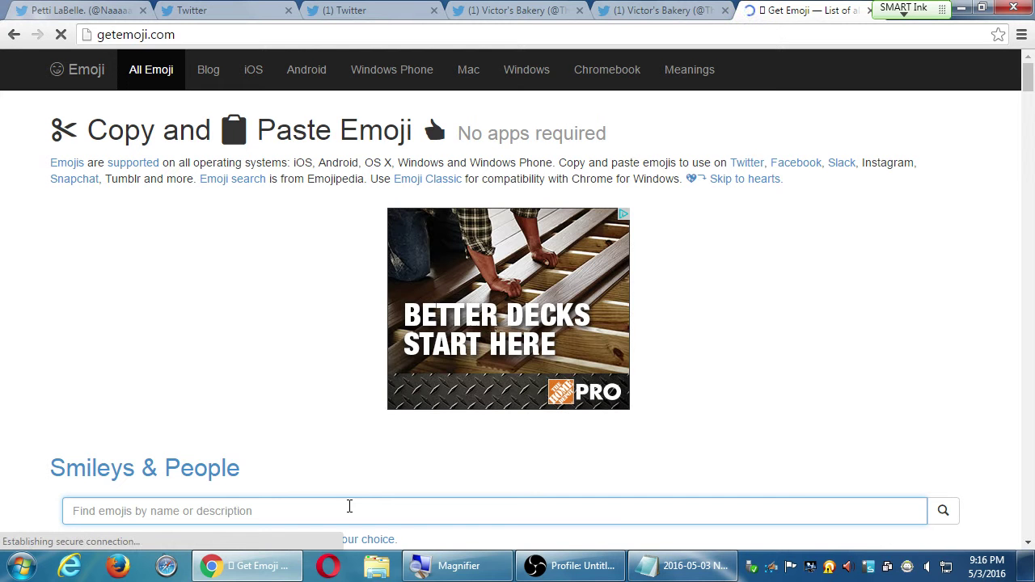
pyautogui.write('happy')
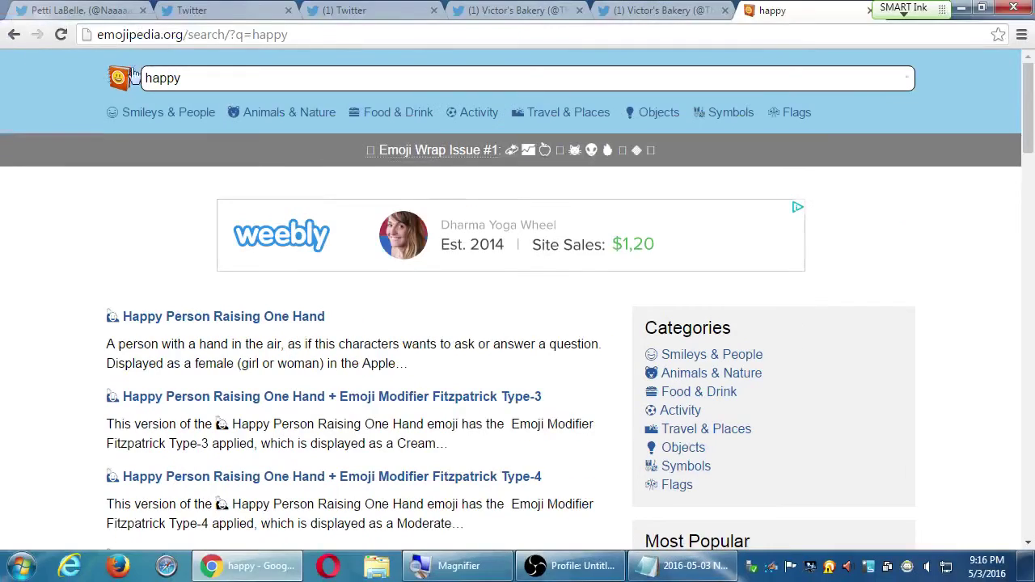
# Search Emojipedia for "cake" and open the Birthday Cake emoji's page to copy the emoji.
pyautogui.doubleClick(348, 63)
pyautogui.write('cake')
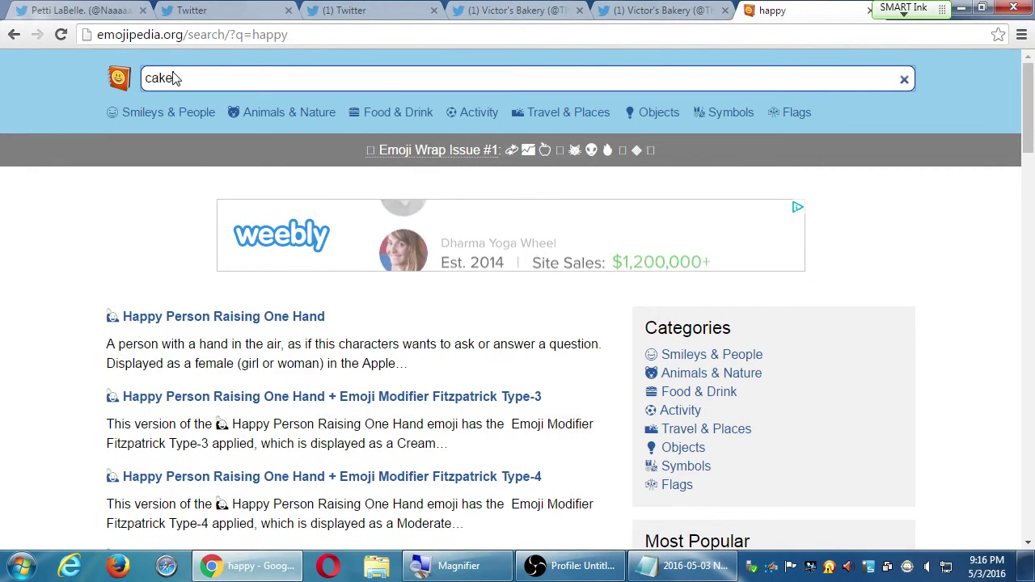
pyautogui.press('Return')
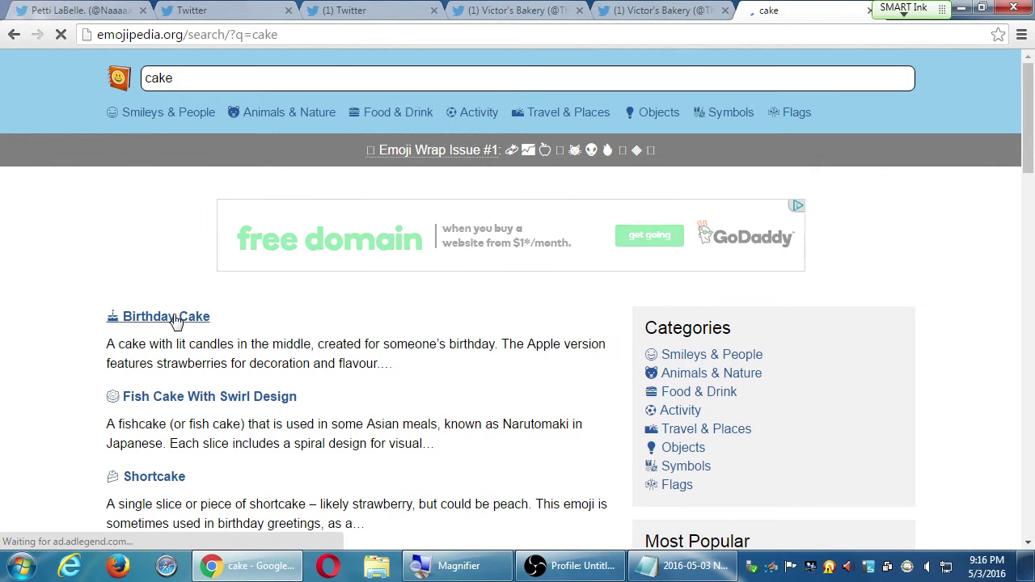
pyautogui.click(174, 317)
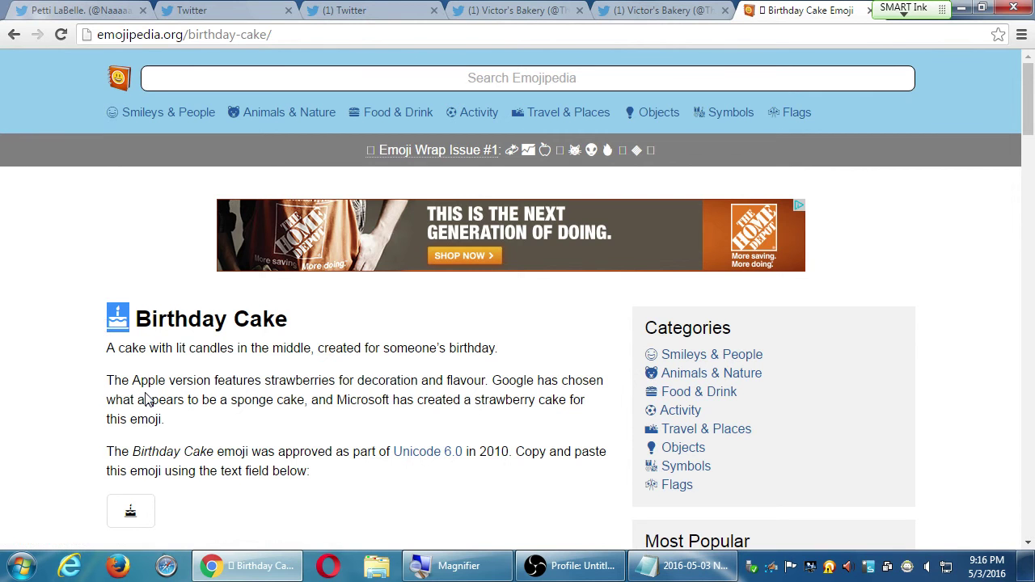
# Add the birthday cake emoji after the smiley in the drafted Twitter reply, send it, and return to the home timeline.
pyautogui.click(91, 9)
pyautogui.write('🎂')
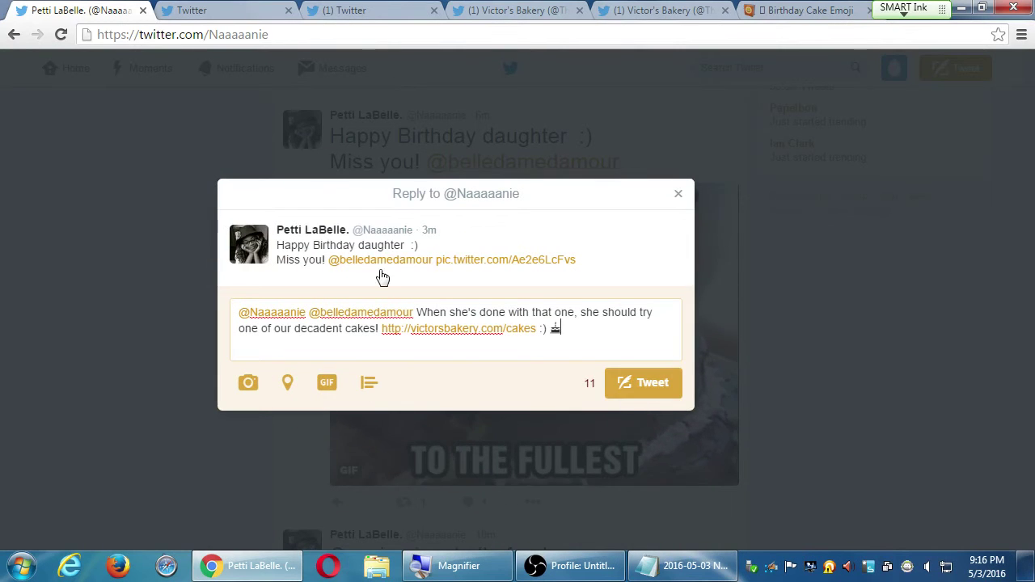
pyautogui.moveTo(358, 204); pyautogui.dragTo(383, 237)
pyautogui.click(650, 418)
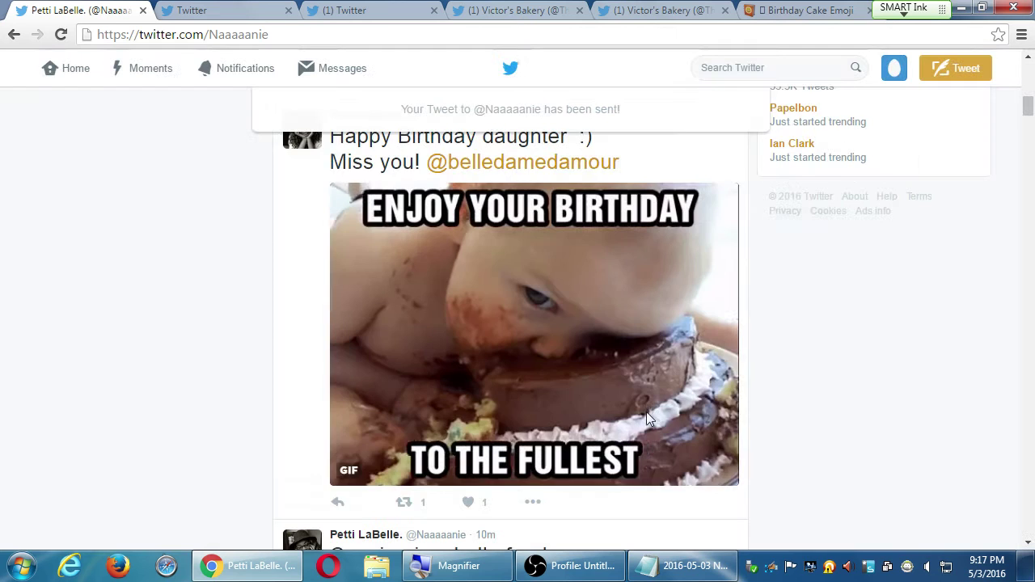
pyautogui.click(51, 68)
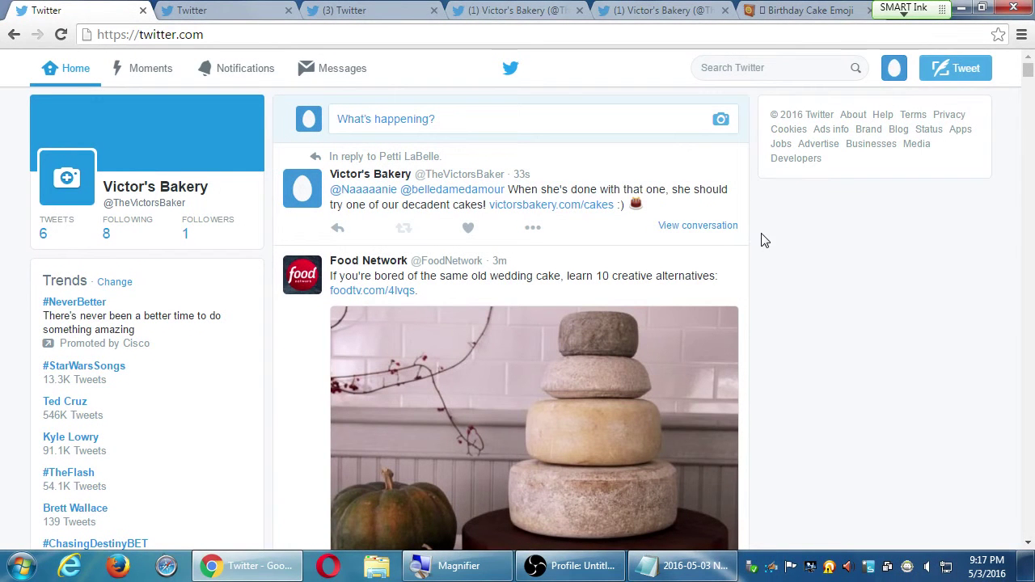
# Switch to the Notepad notes to review the strategies to get followers, and return to the Twitter home timeline.
pyautogui.click(654, 568)
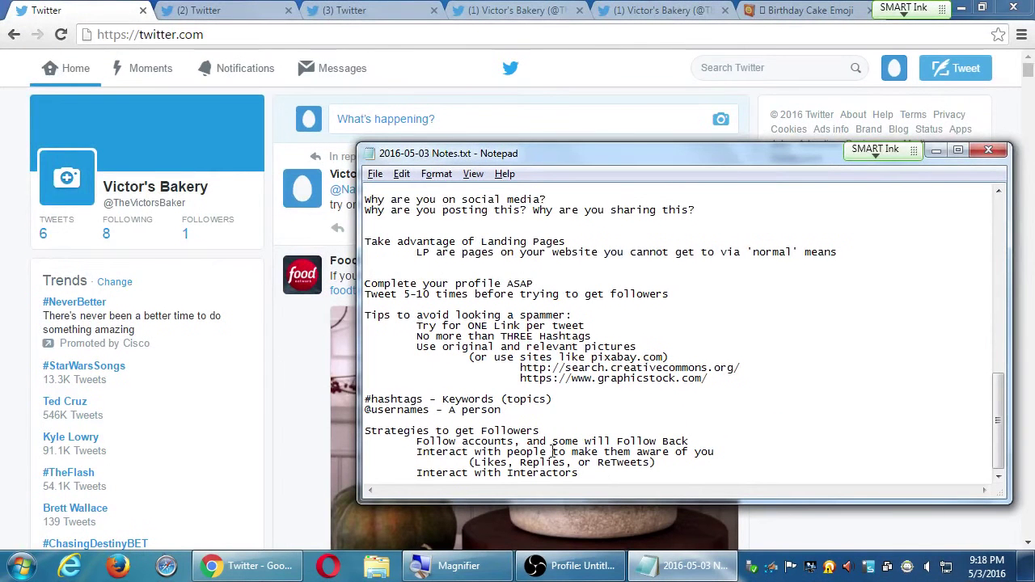
pyautogui.moveTo(559, 442)
pyautogui.mouseDown()
pyautogui.moveTo(487, 441)
pyautogui.moveTo(543, 430)
pyautogui.mouseUp()
pyautogui.moveTo(469, 430); pyautogui.dragTo(559, 435)
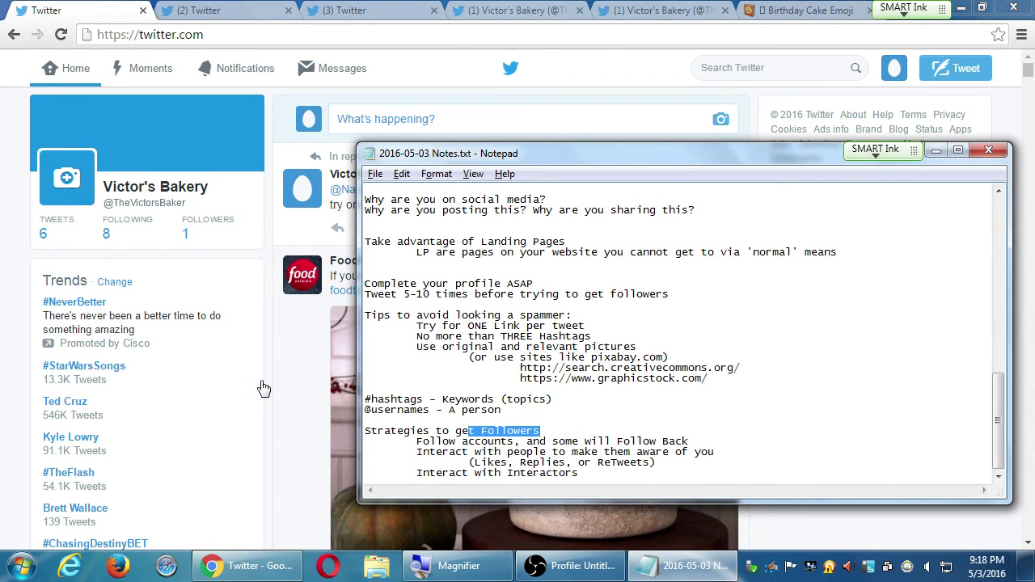
pyautogui.click(783, 516)
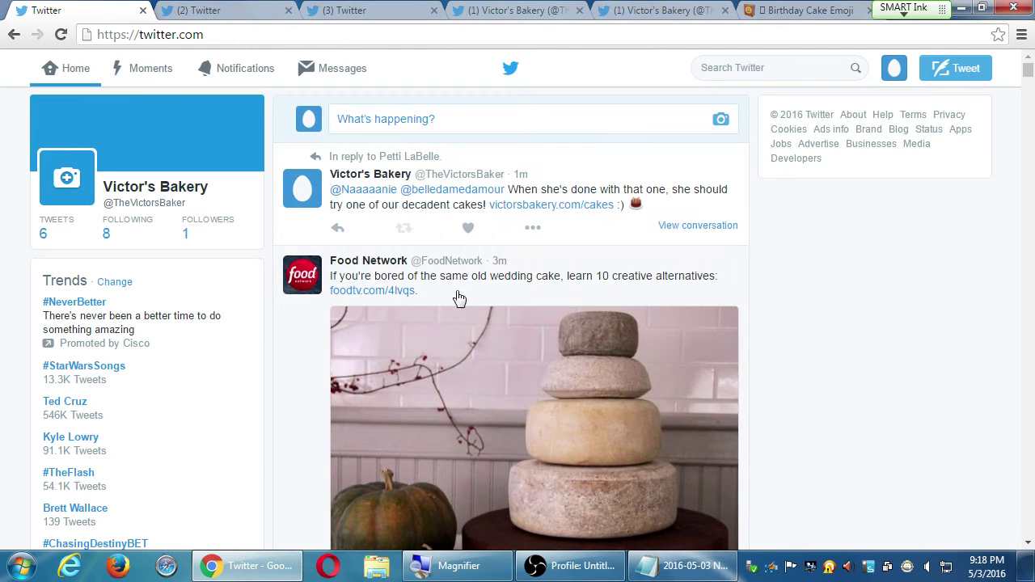
pyautogui.click(380, 262)
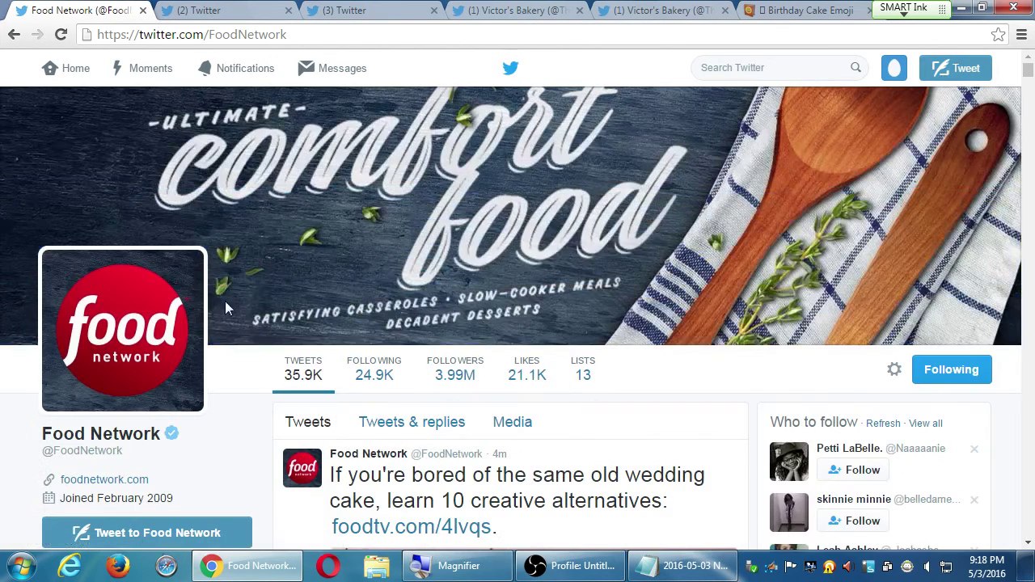
pyautogui.scroll(-4, 227, 306)
pyautogui.scroll(-5, 227, 307)
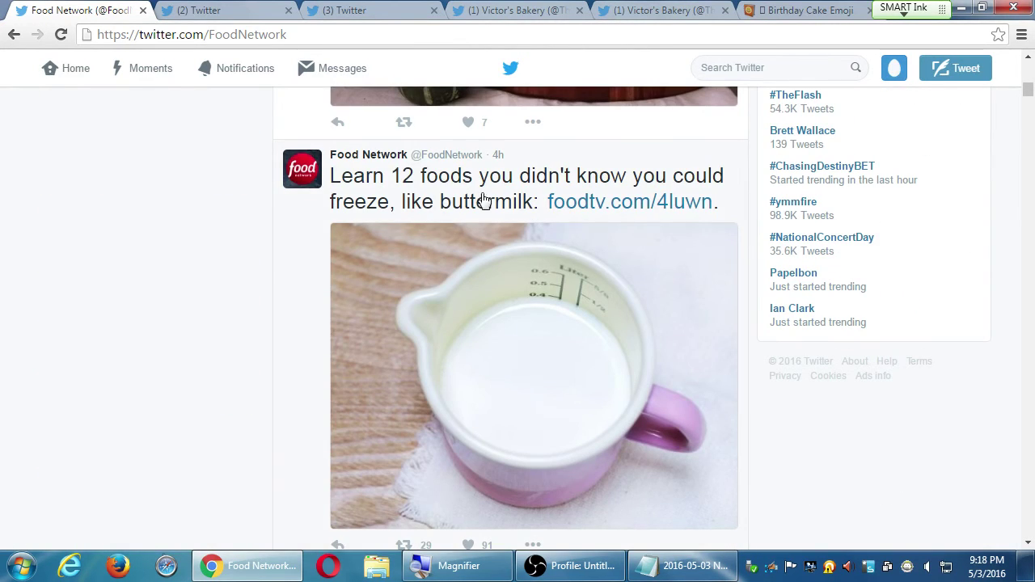
pyautogui.scroll(-1, 707, 194)
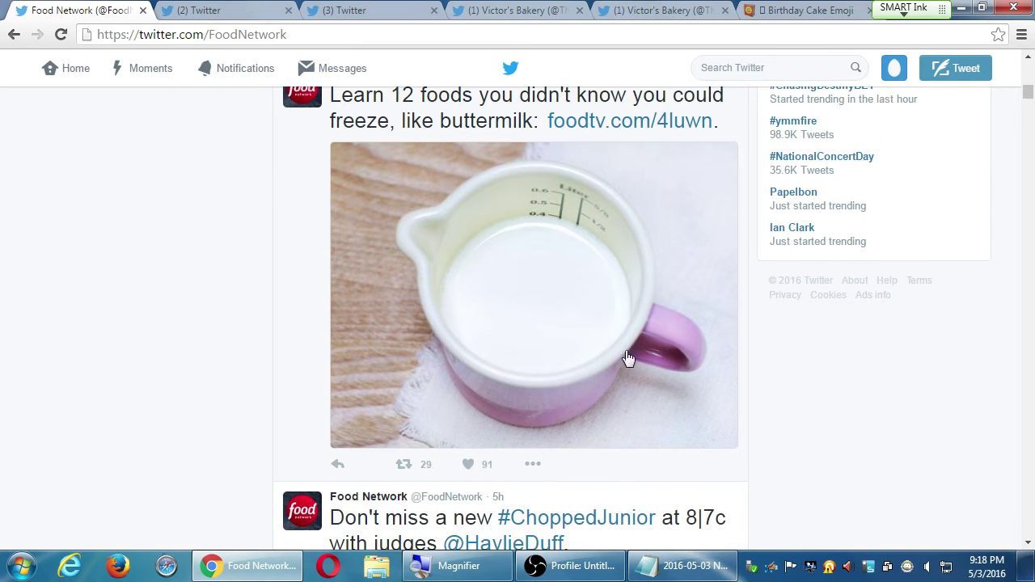
pyautogui.click(484, 465)
pyautogui.scroll(1, 489, 461)
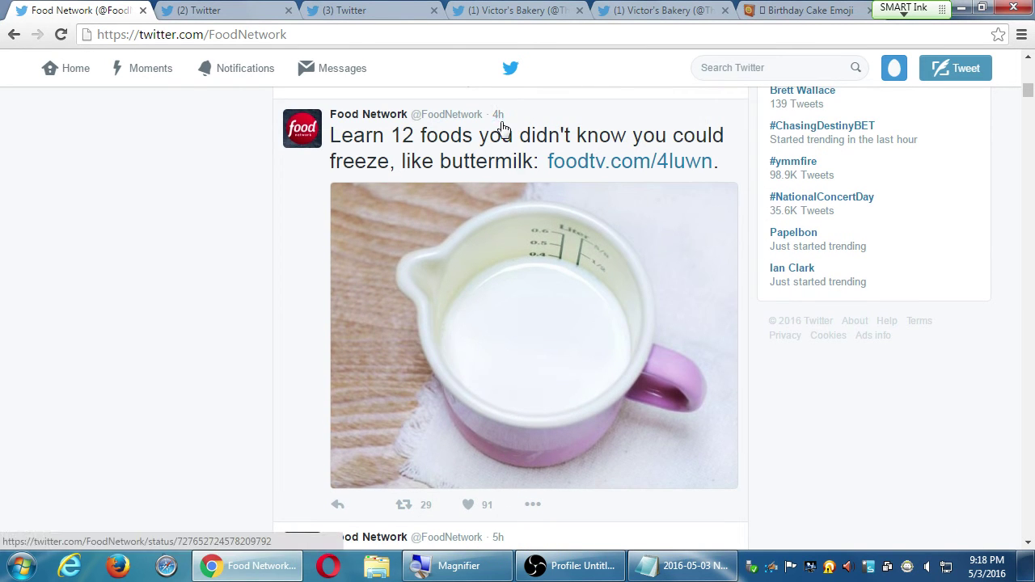
pyautogui.click(499, 120)
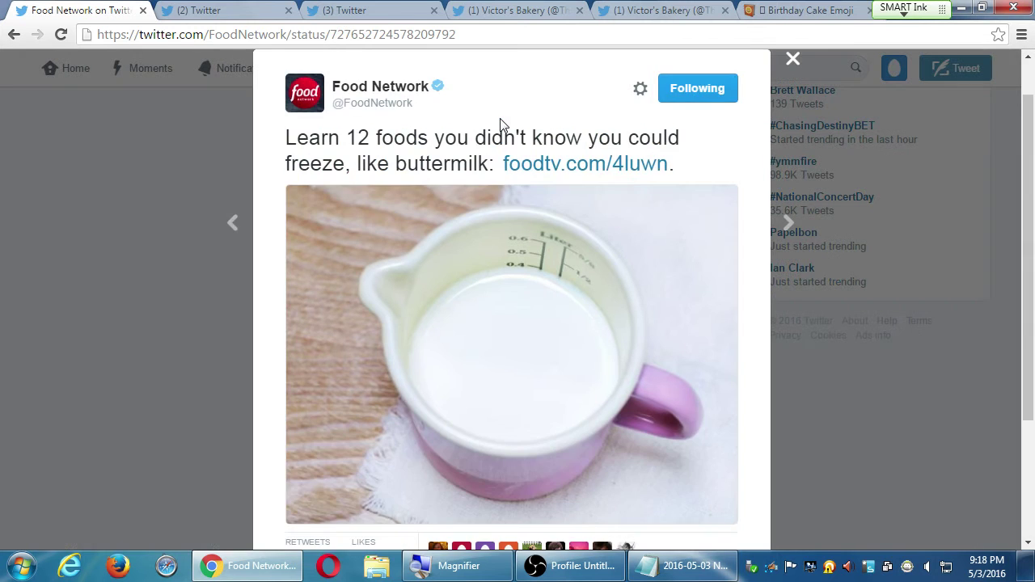
pyautogui.scroll(-2, 481, 279)
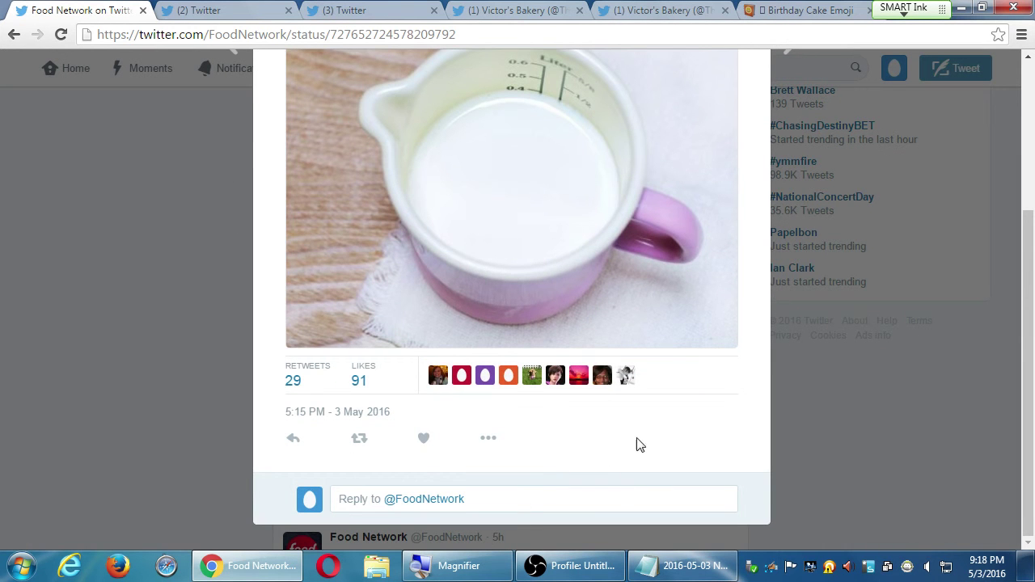
pyautogui.press('Escape')
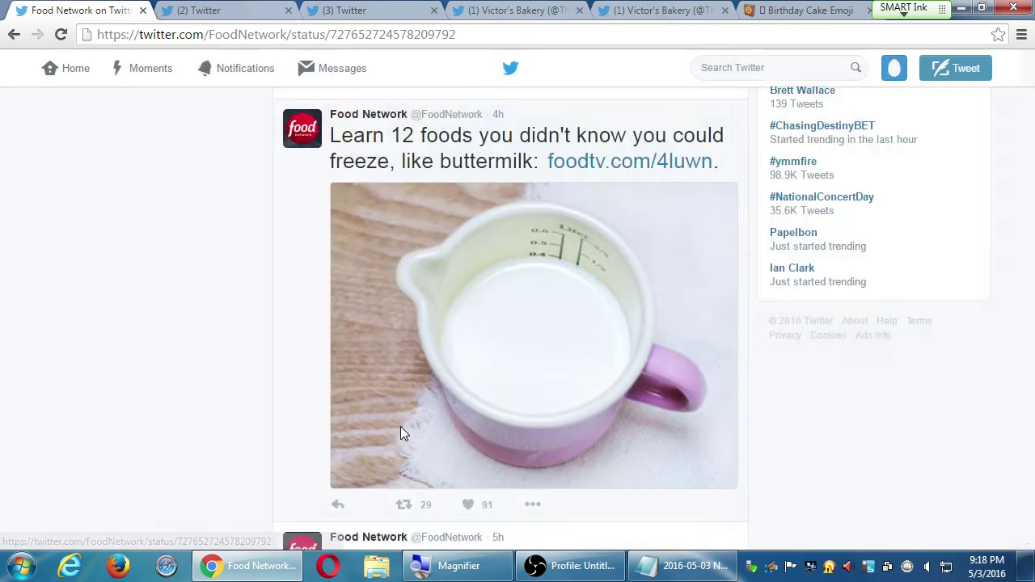
# Open Food Network's #ChoppedJunior tweet and examine the replies below it for a commenter to engage with.
pyautogui.scroll(-10, 402, 428)
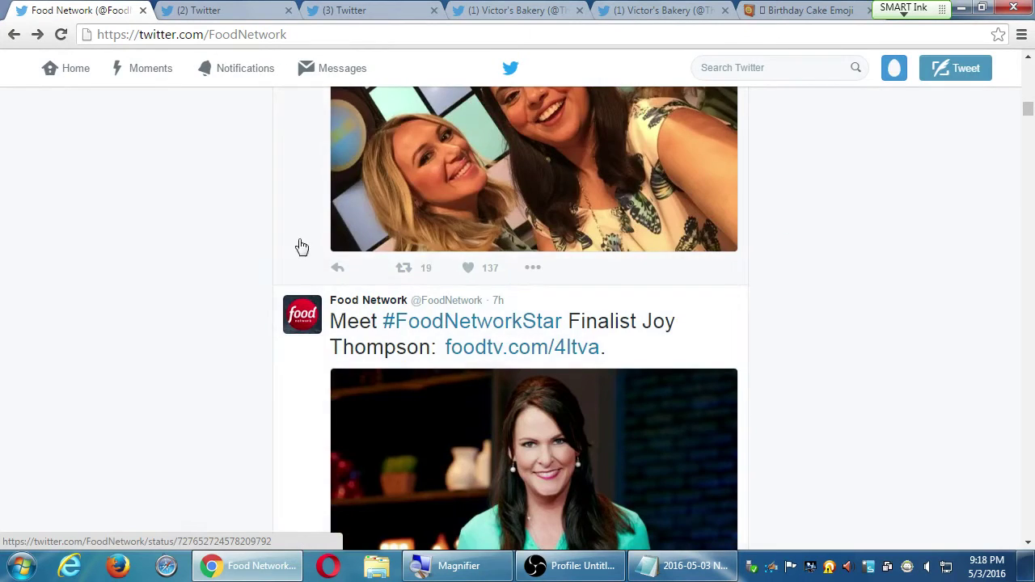
pyautogui.click(316, 264)
pyautogui.scroll(-3, 318, 267)
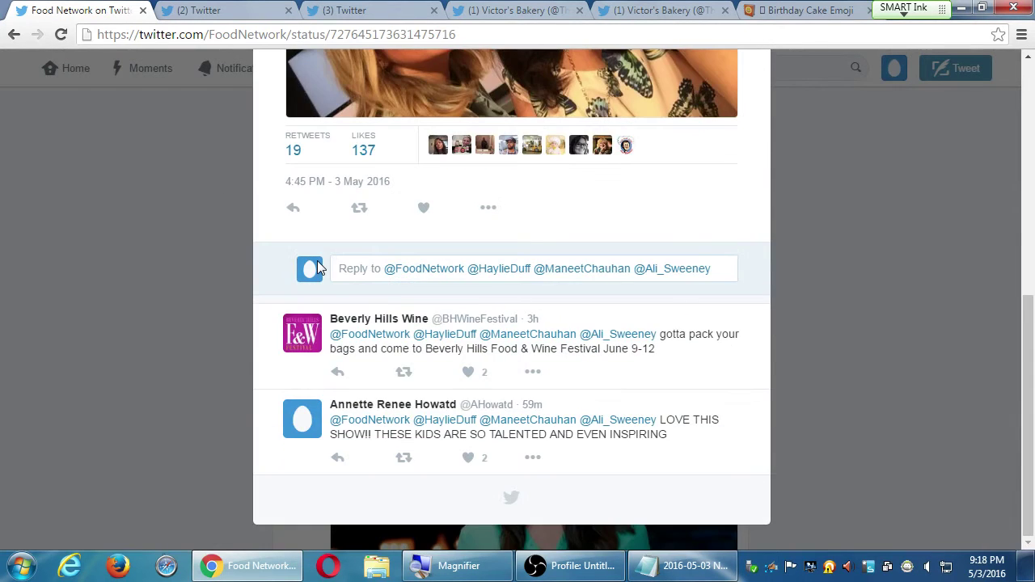
pyautogui.press('Escape')
pyautogui.scroll(3, 296, 278)
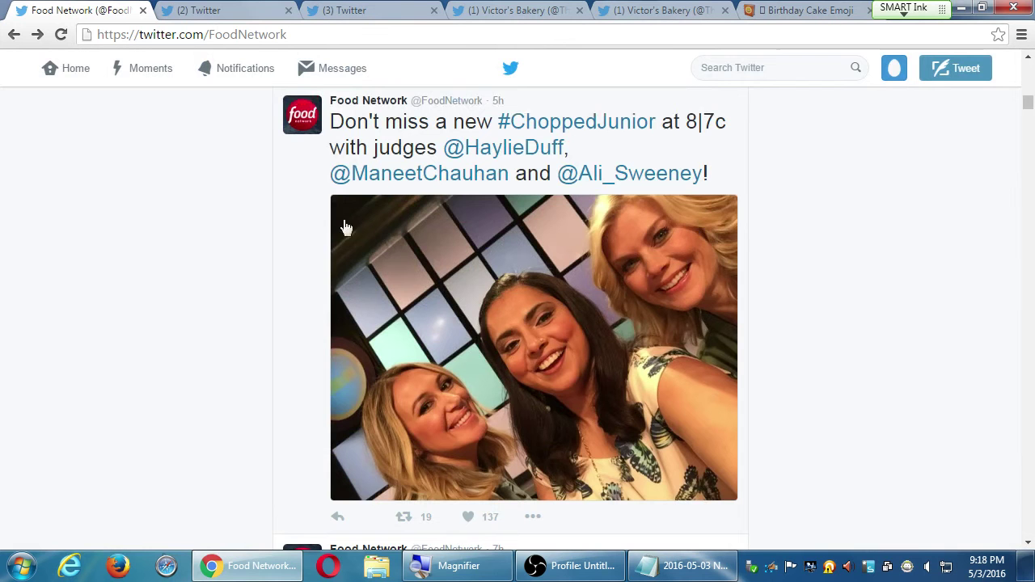
pyautogui.scroll(-2, 257, 389)
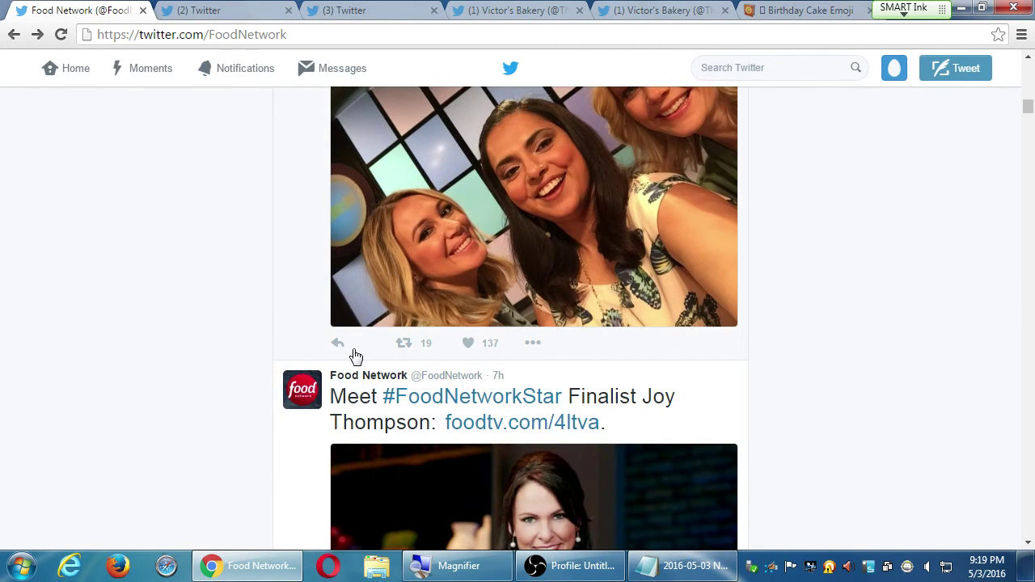
pyautogui.scroll(4, 303, 310)
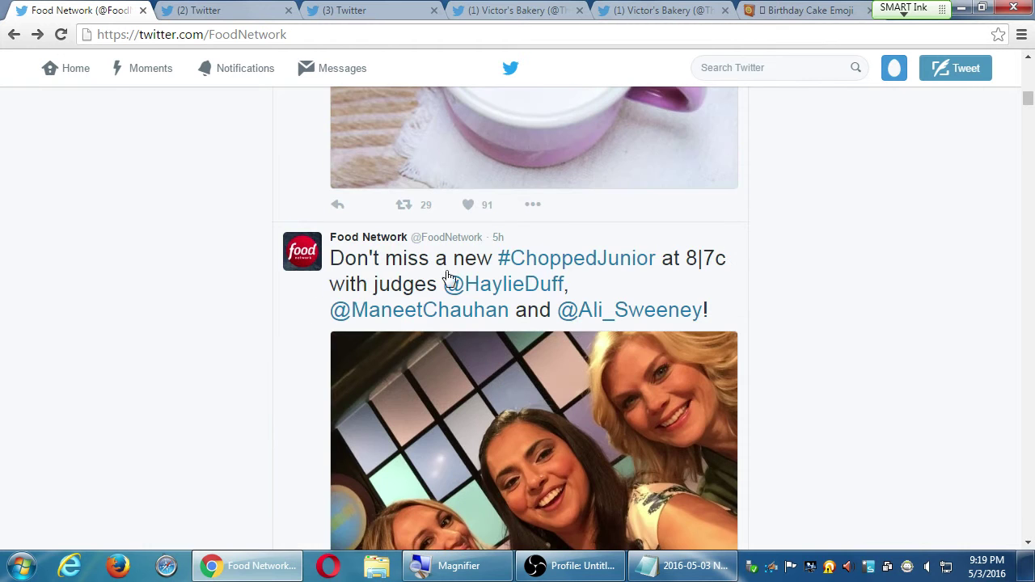
pyautogui.click(497, 238)
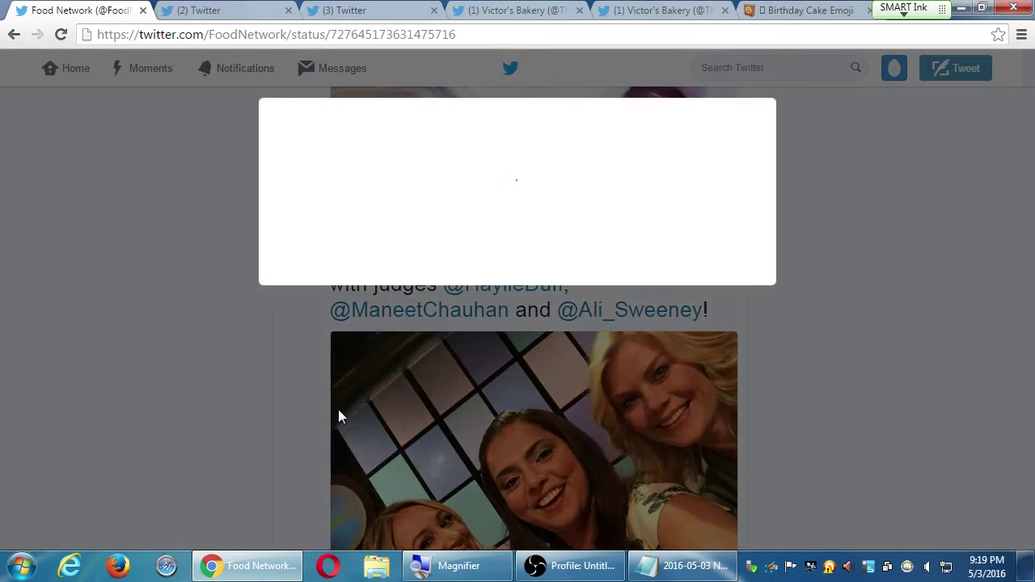
pyautogui.scroll(-5, 338, 417)
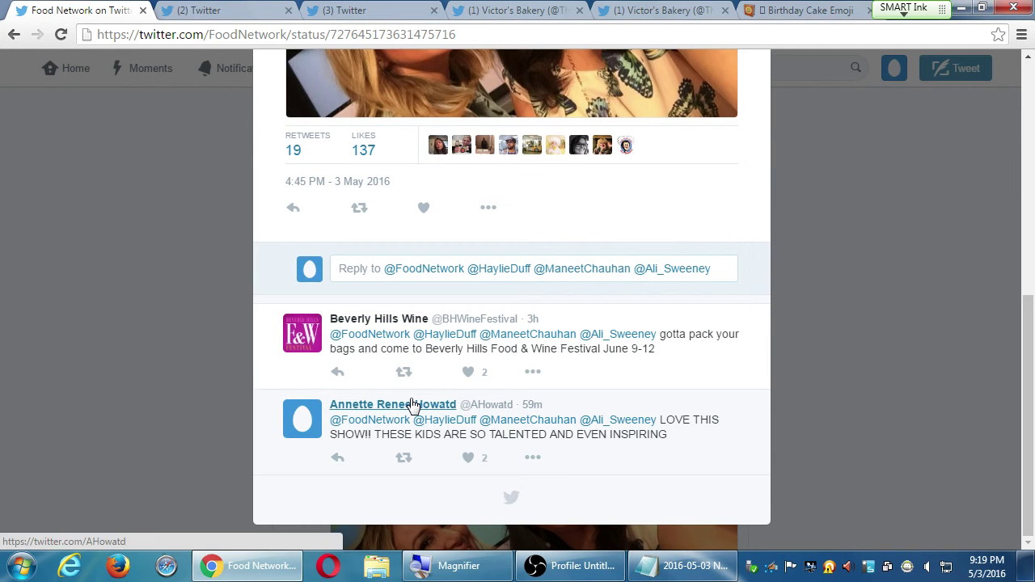
pyautogui.moveTo(414, 404)
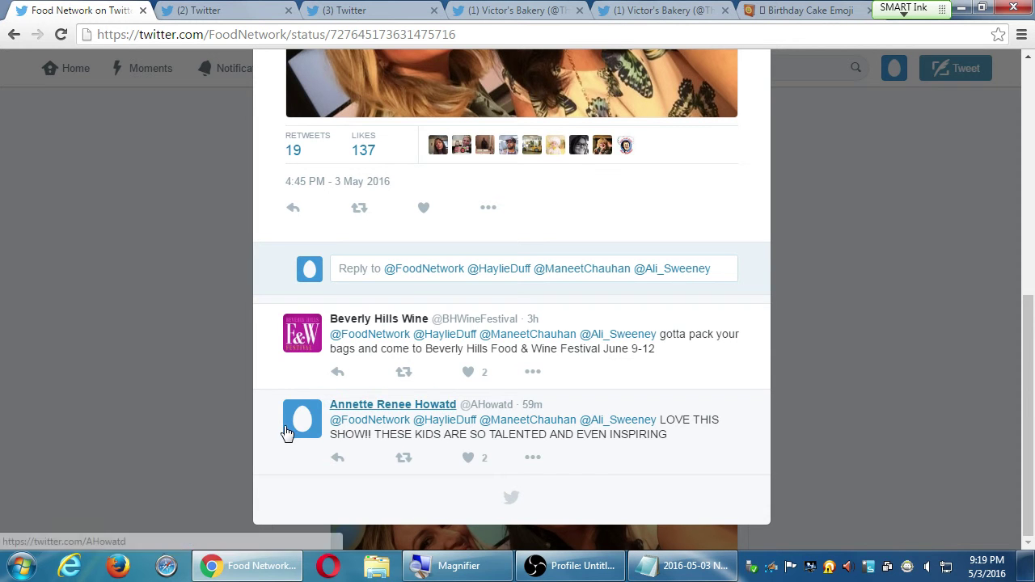
pyautogui.moveTo(285, 430)
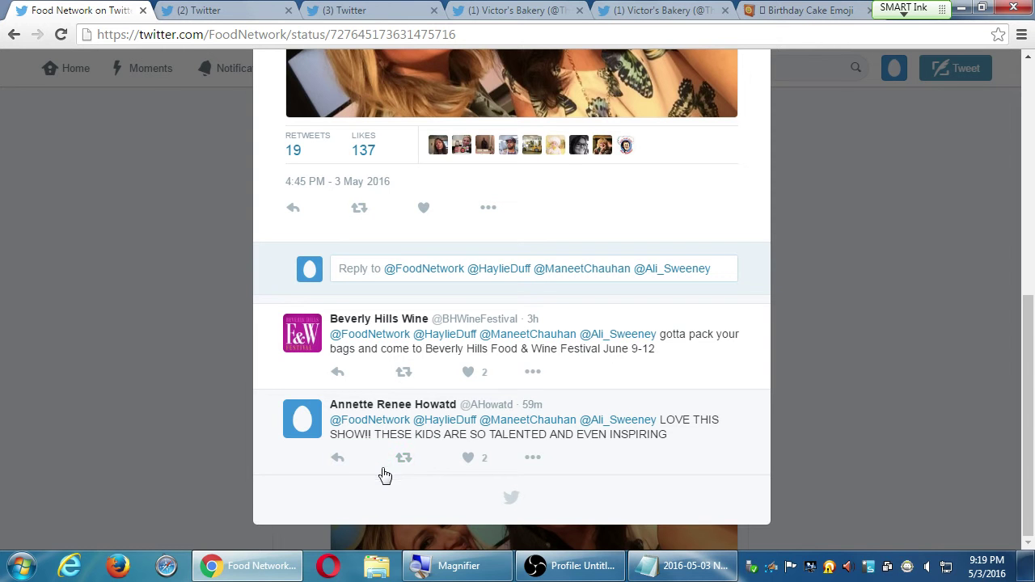
# Start a reply to the commenter who praised the talented kids and remove every mention except the commenter's own.
pyautogui.click(339, 459)
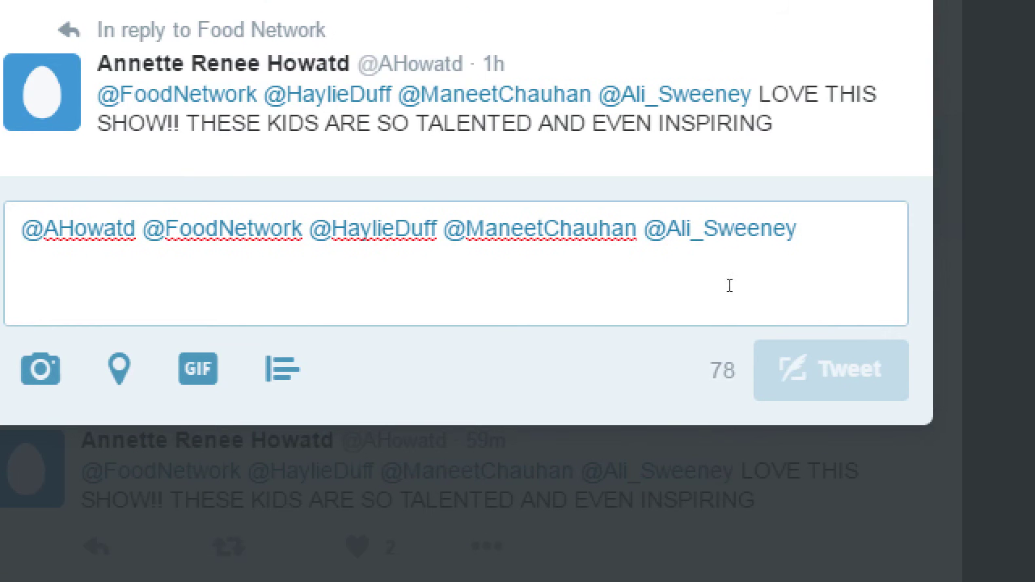
pyautogui.press('BackSpace')
pyautogui.press('BackSpace')
pyautogui.press('BackSpace')
pyautogui.press('BackSpace')
pyautogui.press('BackSpace')
pyautogui.press('BackSpace')
pyautogui.press('BackSpace')
pyautogui.press('BackSpace')
pyautogui.press('BackSpace')
pyautogui.press('BackSpace')
pyautogui.press('BackSpace')
pyautogui.press('BackSpace')
pyautogui.press('BackSpace')
pyautogui.press('BackSpace')
pyautogui.press('BackSpace')
pyautogui.press('BackSpace')
pyautogui.press('BackSpace')
pyautogui.press('BackSpace')
pyautogui.press('BackSpace')
pyautogui.press('BackSpace')
pyautogui.press('BackSpace')
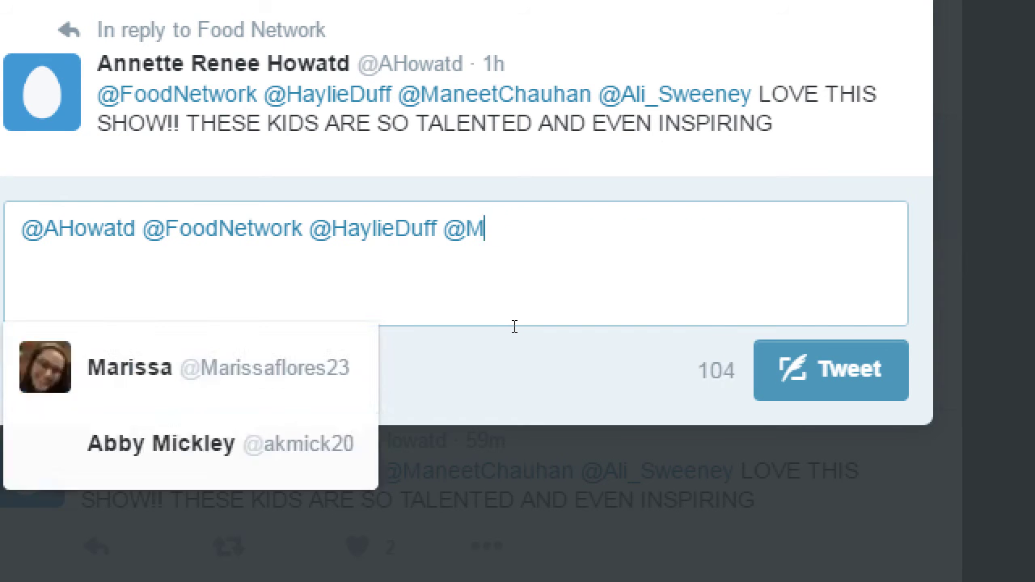
pyautogui.press('BackSpace')
pyautogui.press('BackSpace')
pyautogui.press('BackSpace')
pyautogui.press('BackSpace')
pyautogui.press('BackSpace')
pyautogui.press('BackSpace')
pyautogui.press('BackSpace')
pyautogui.press('BackSpace')
pyautogui.press('BackSpace')
pyautogui.press('BackSpace')
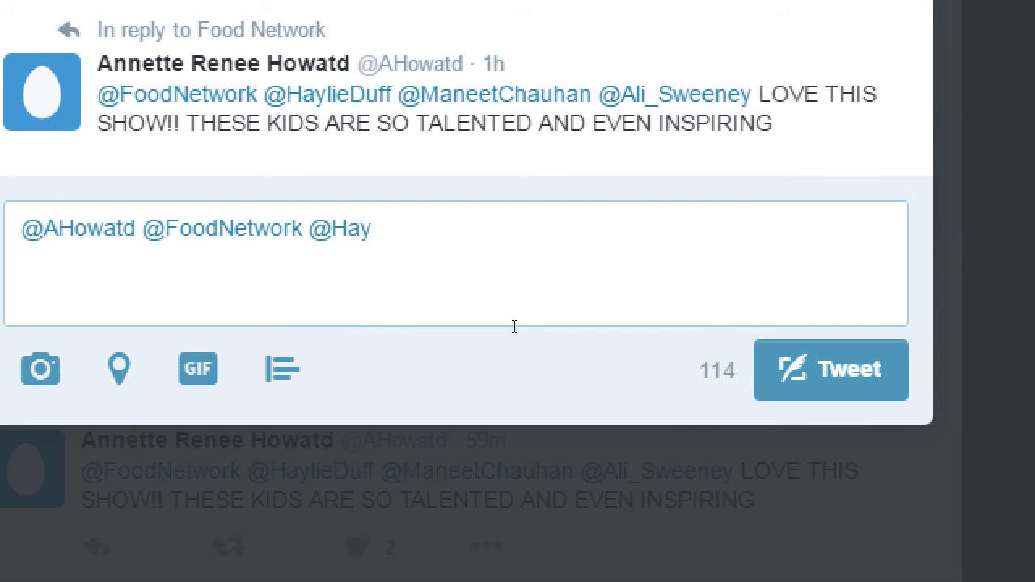
pyautogui.press('BackSpace')
pyautogui.press('BackSpace')
pyautogui.press('BackSpace')
pyautogui.press('BackSpace')
pyautogui.press('BackSpace')
pyautogui.press('BackSpace')
pyautogui.press('BackSpace')
pyautogui.press('BackSpace')
pyautogui.press('BackSpace')
pyautogui.press('BackSpace')
pyautogui.press('BackSpace')
pyautogui.press('BackSpace')
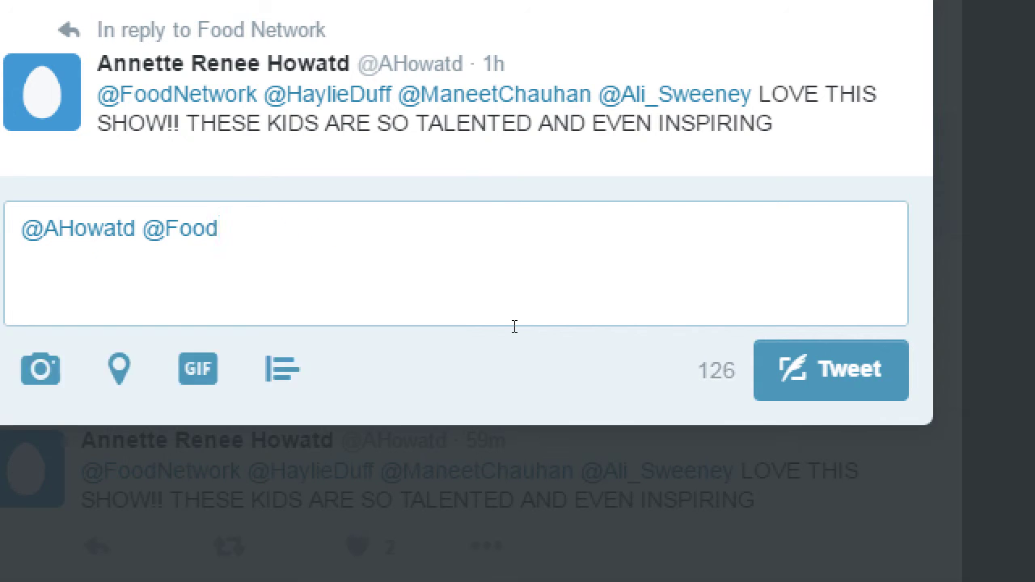
pyautogui.press('BackSpace')
pyautogui.press('BackSpace')
pyautogui.press('BackSpace')
pyautogui.press('BackSpace')
pyautogui.press('BackSpace')
pyautogui.press('BackSpace')
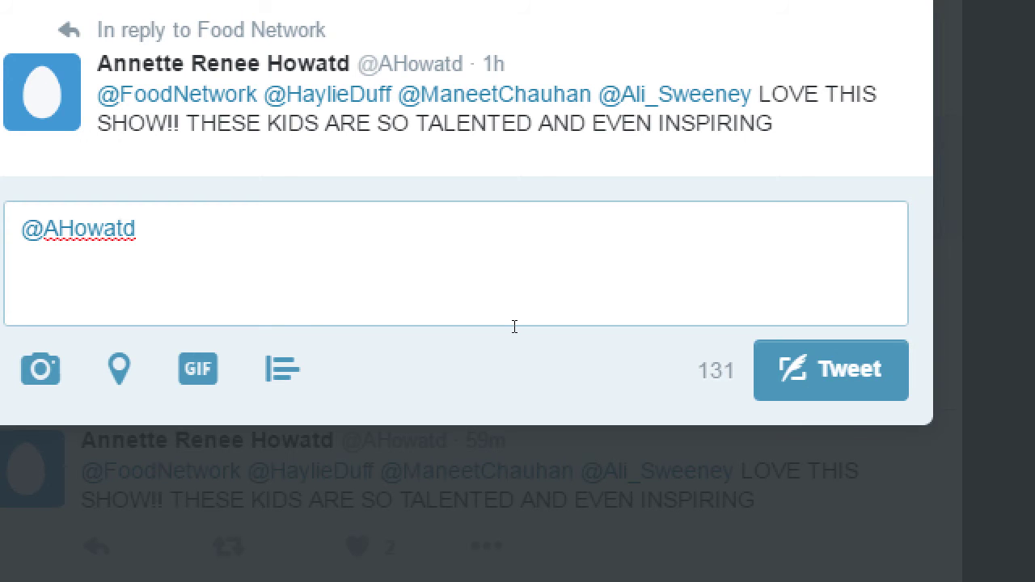
# Write the reply "I know, right! We wished we were so talented when we were youngsters." and send it to the commenter.
pyautogui.write('I know, righ')
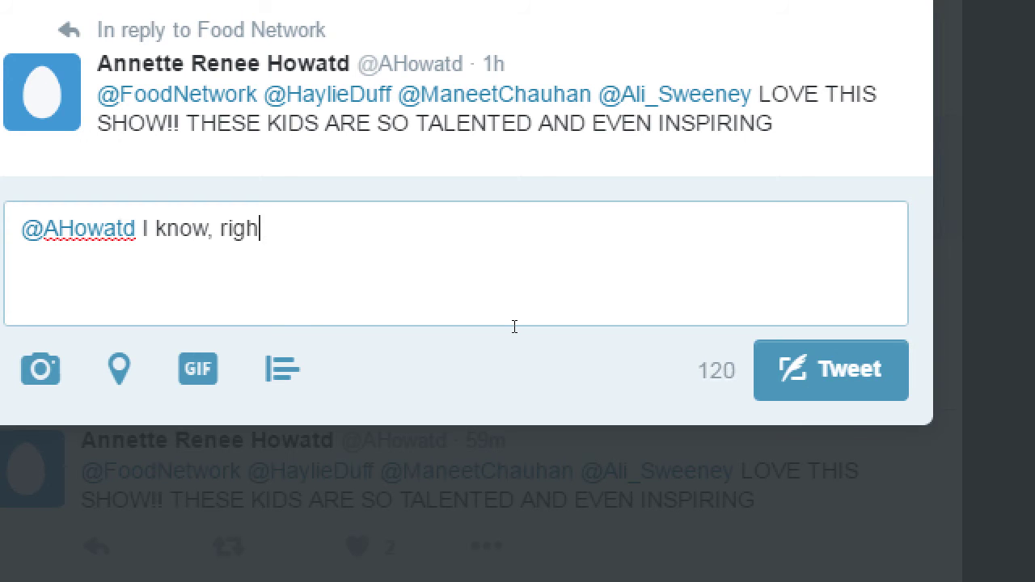
pyautogui.write('t! W')
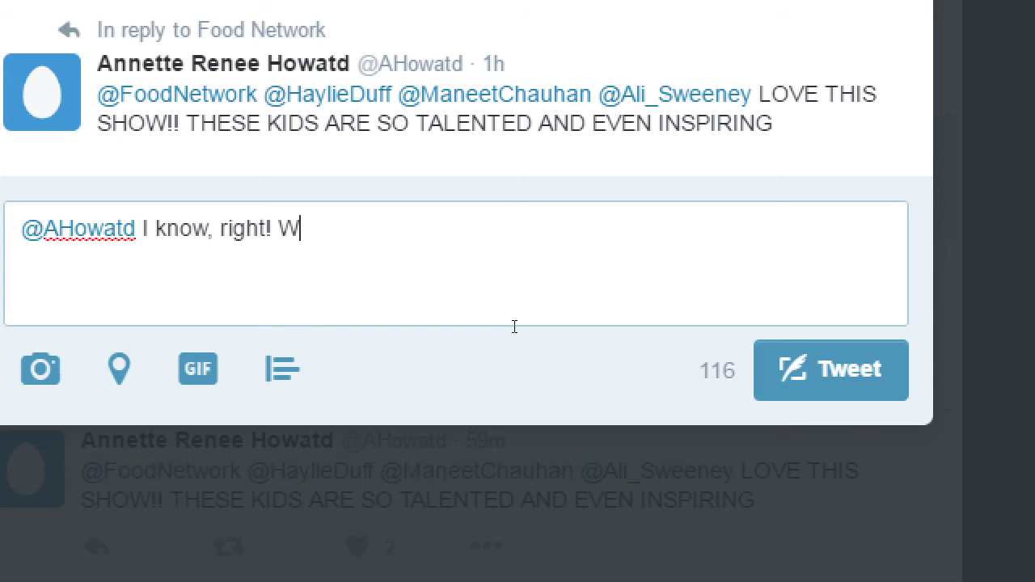
pyautogui.write('e wished we wer')
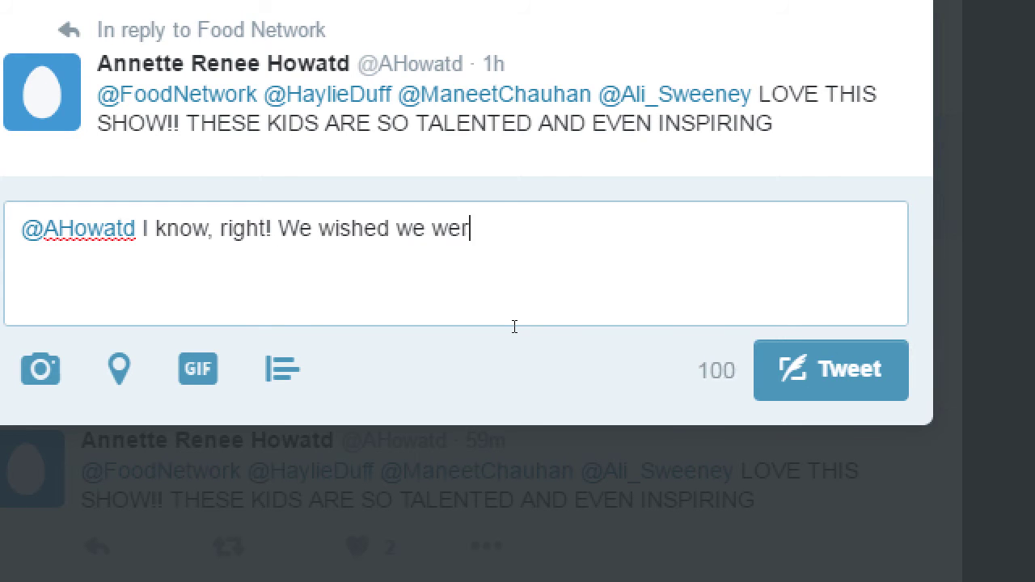
pyautogui.write('e so talented w')
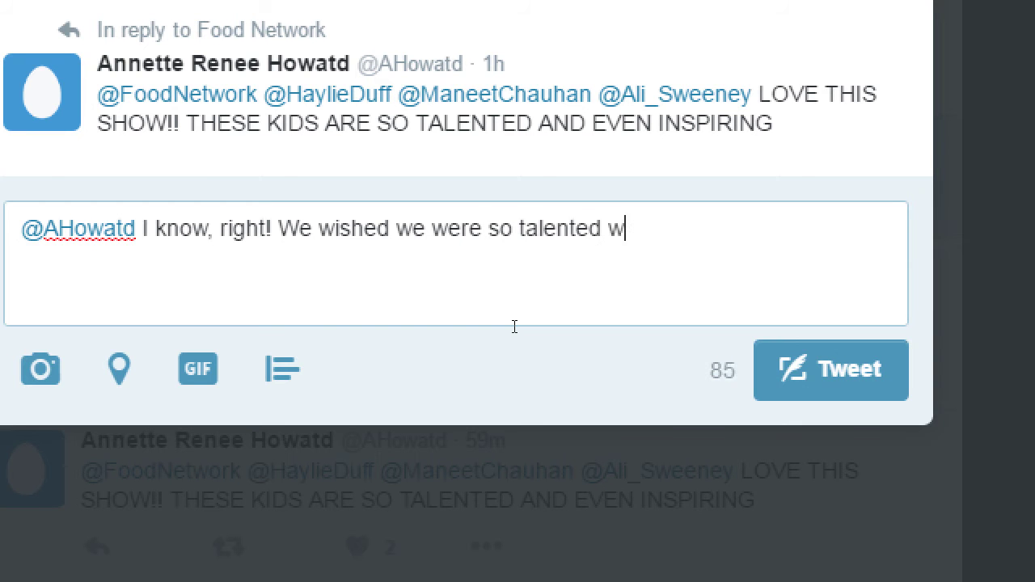
pyautogui.write('hen we were young')
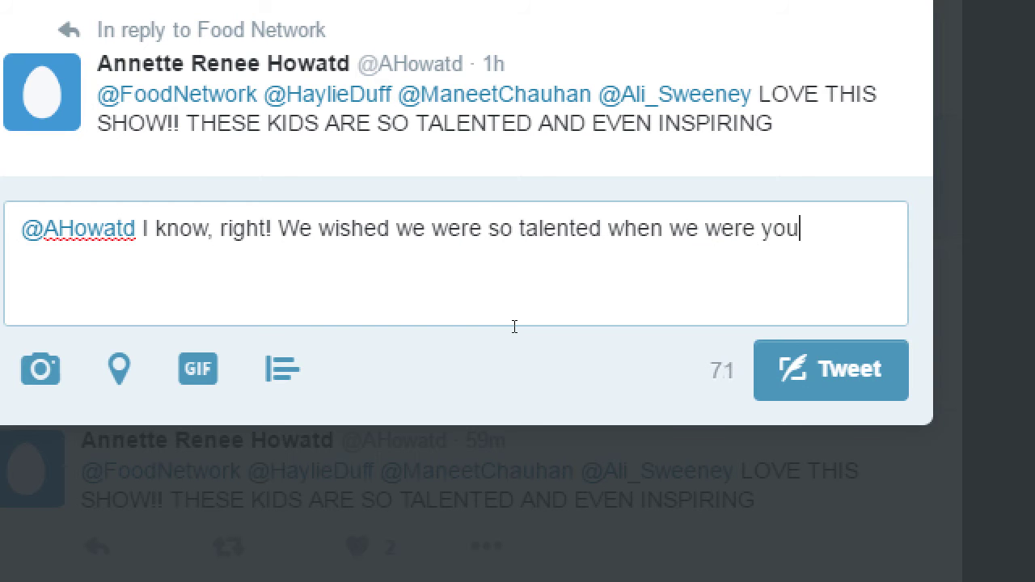
pyautogui.write('sters.')
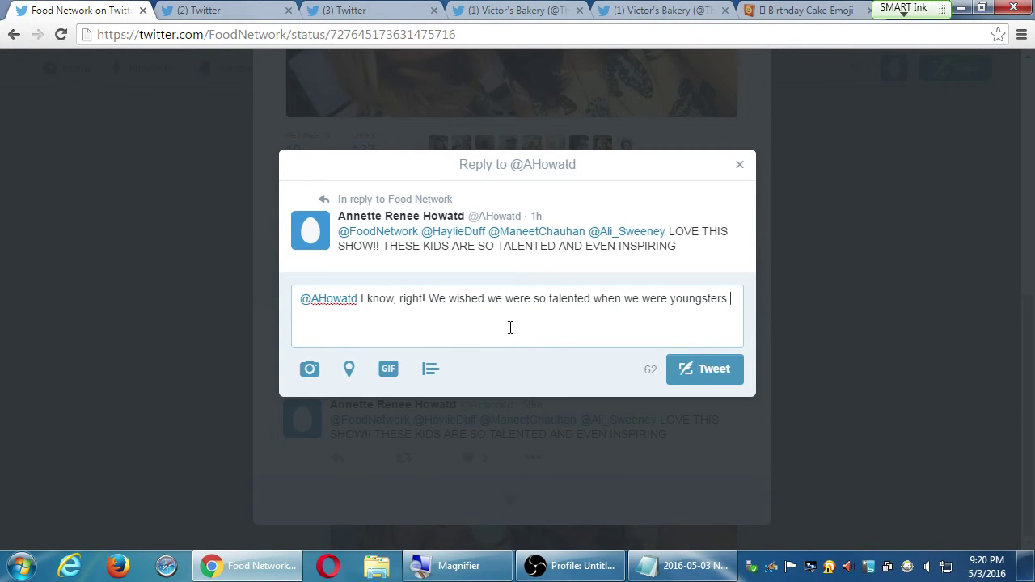
pyautogui.click(684, 361)
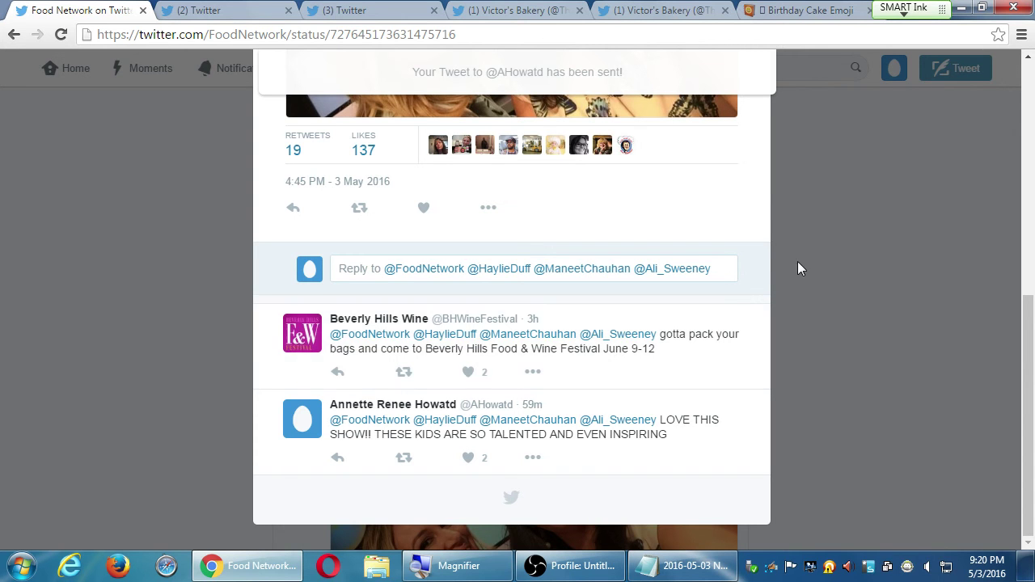
# Close the #ChoppedJunior tweet and return to the home timeline to view the bakery's reply below it.
pyautogui.click(802, 182)
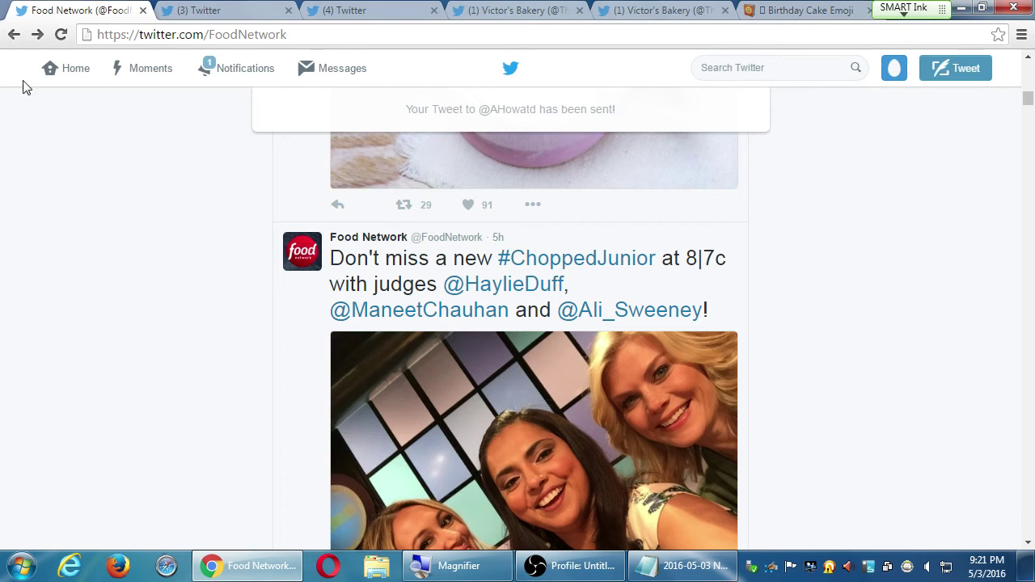
pyautogui.click(50, 72)
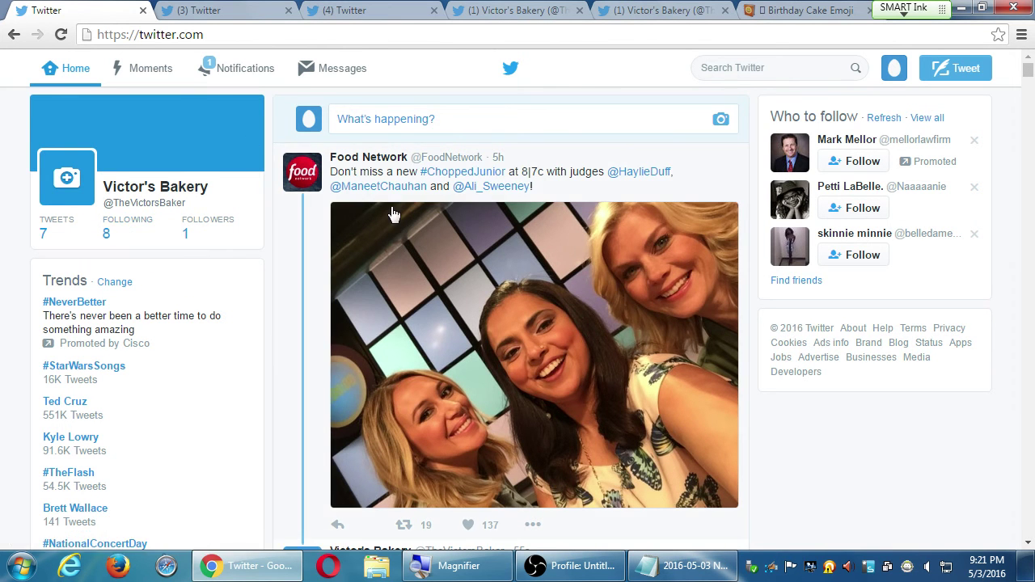
pyautogui.scroll(-3, 382, 364)
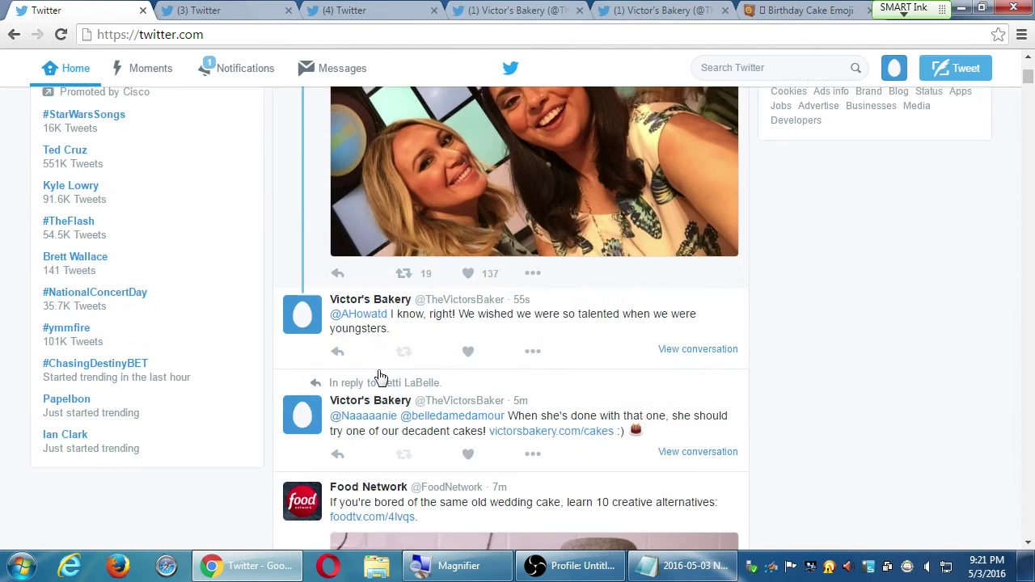
pyautogui.scroll(3, 299, 378)
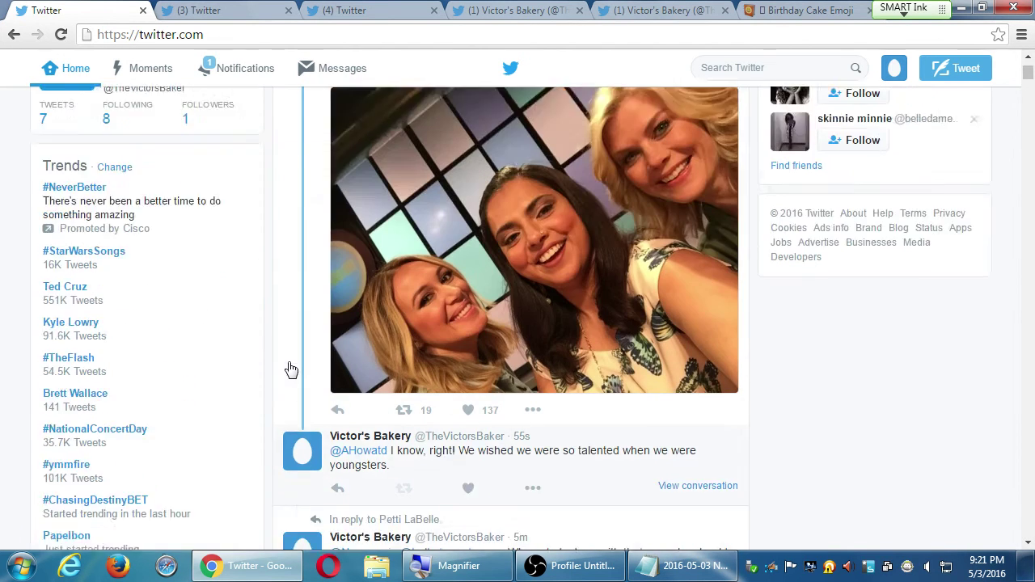
# Search Twitter for "cookie" and show the live tweets for it.
pyautogui.click(772, 71)
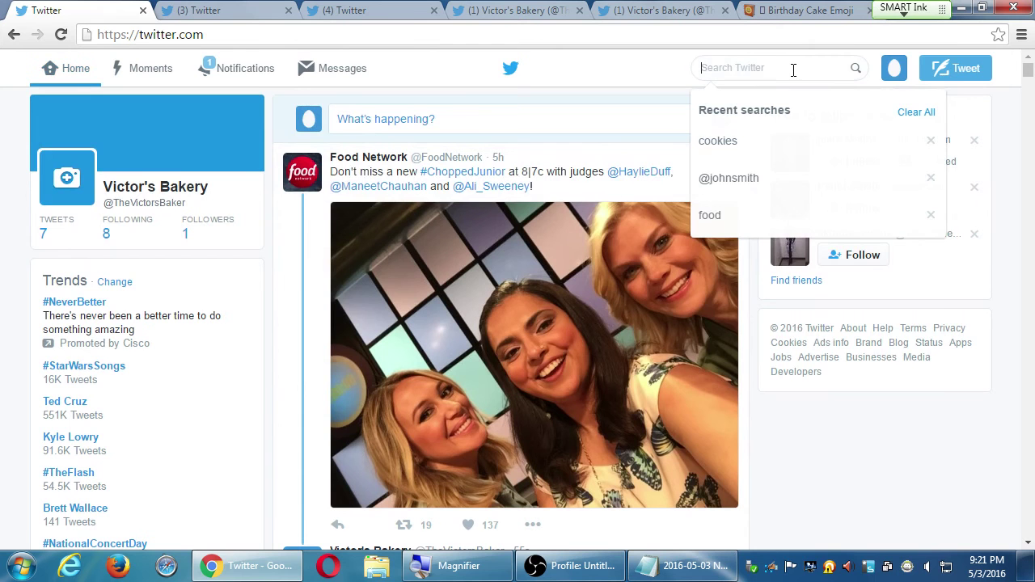
pyautogui.write('cpp')
pyautogui.press('BackSpace')
pyautogui.press('BackSpace')
pyautogui.write('ookie')
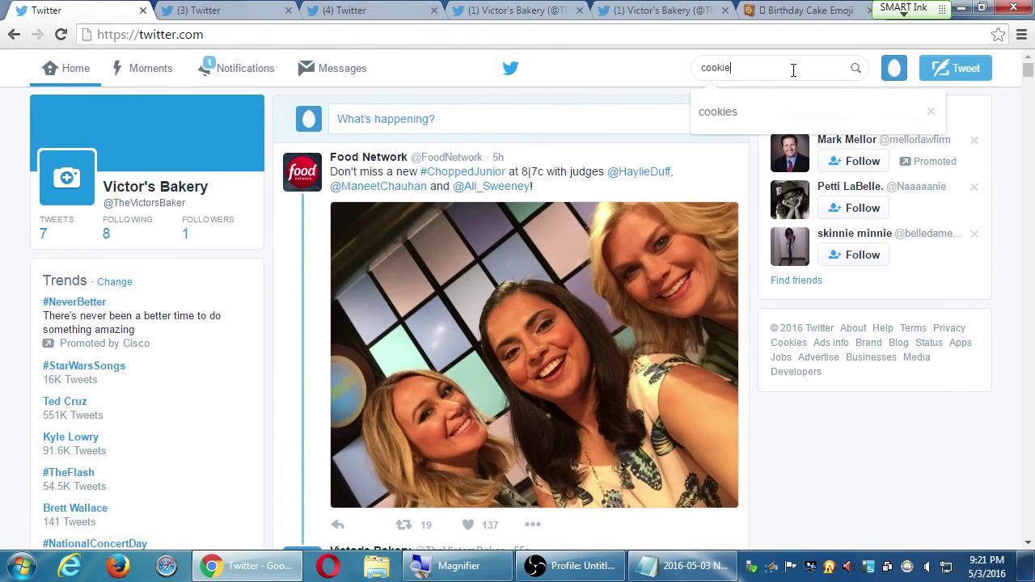
pyautogui.press('Return')
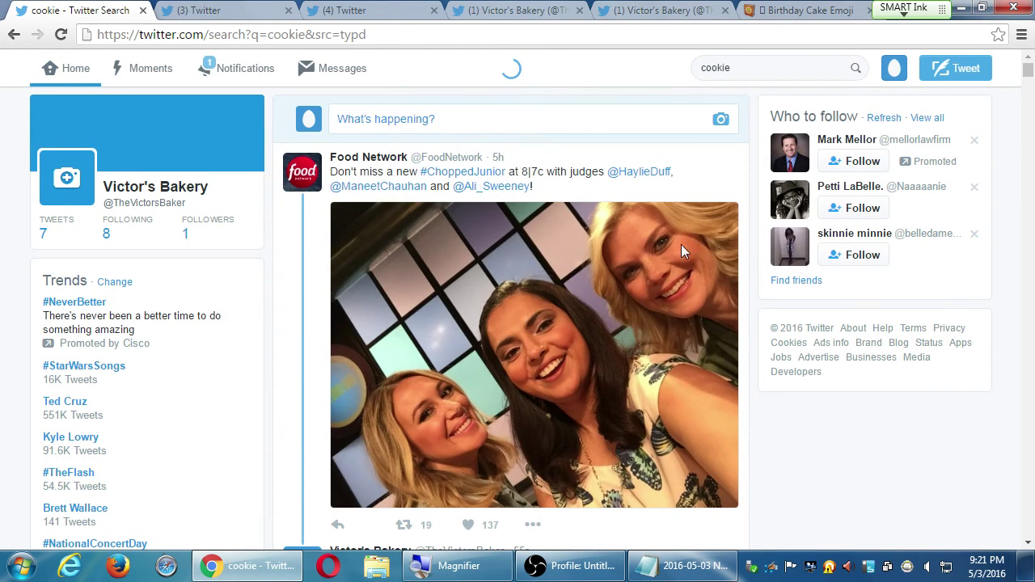
pyautogui.scroll(-10, 355, 370)
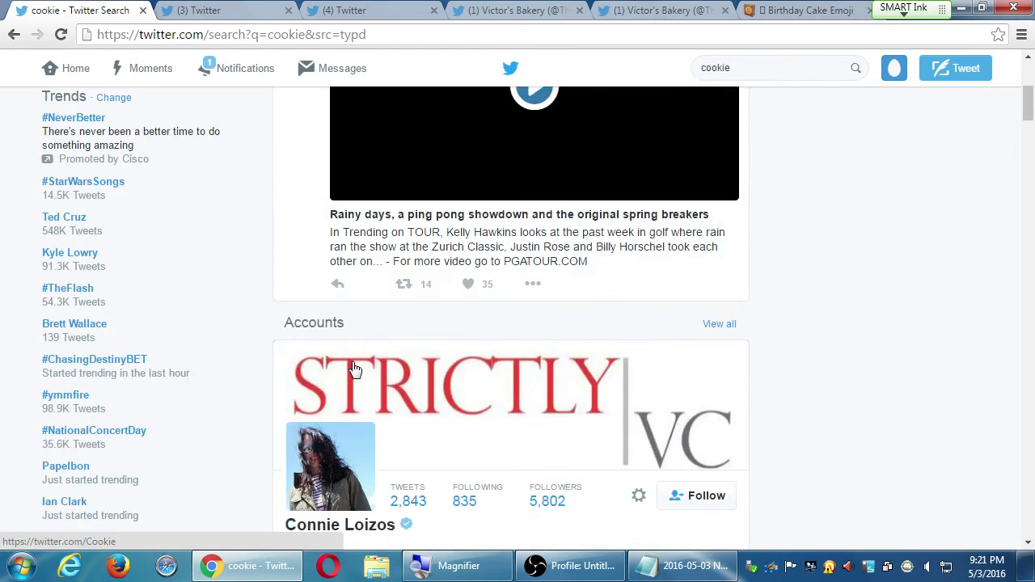
pyautogui.scroll(10, 356, 370)
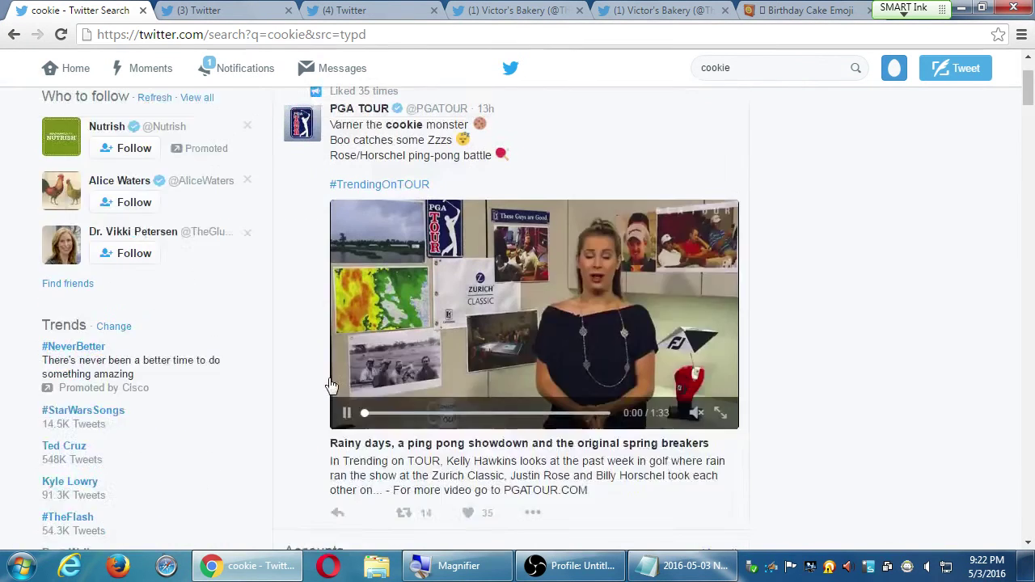
pyautogui.click(365, 154)
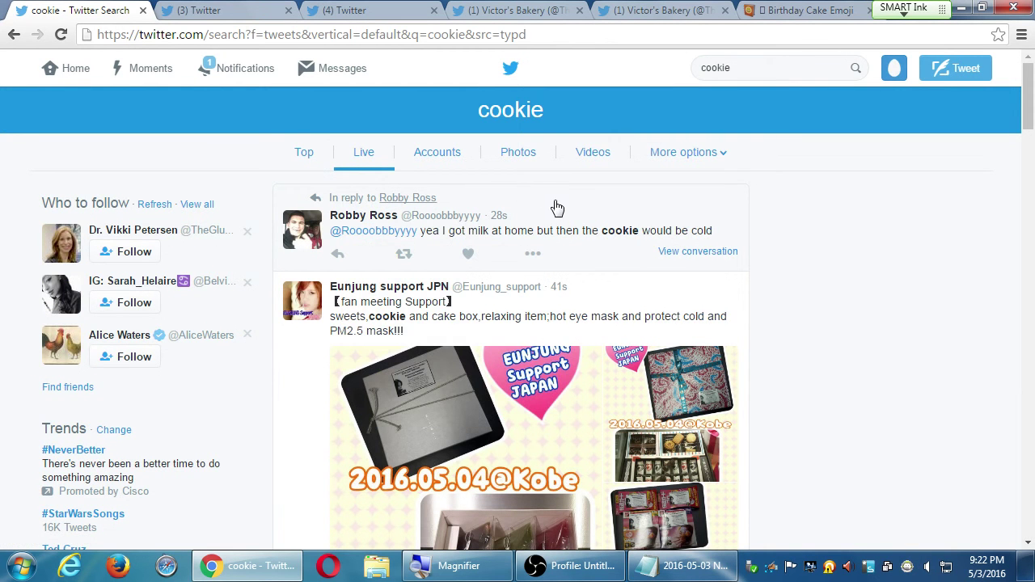
# Open the profile of the author who tweeted about having milk at home and look over their recent tweets.
pyautogui.click(534, 256)
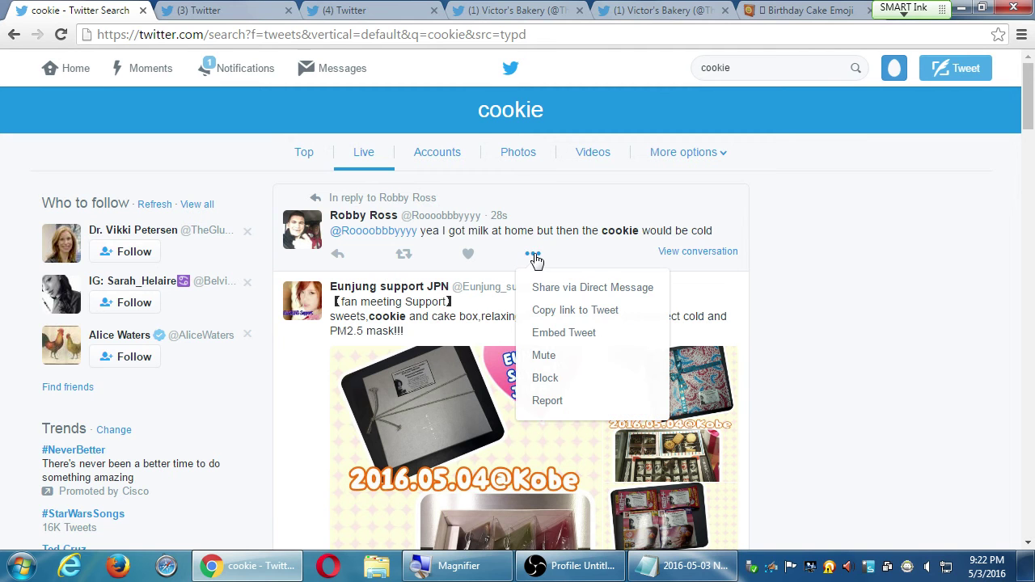
pyautogui.click(830, 335)
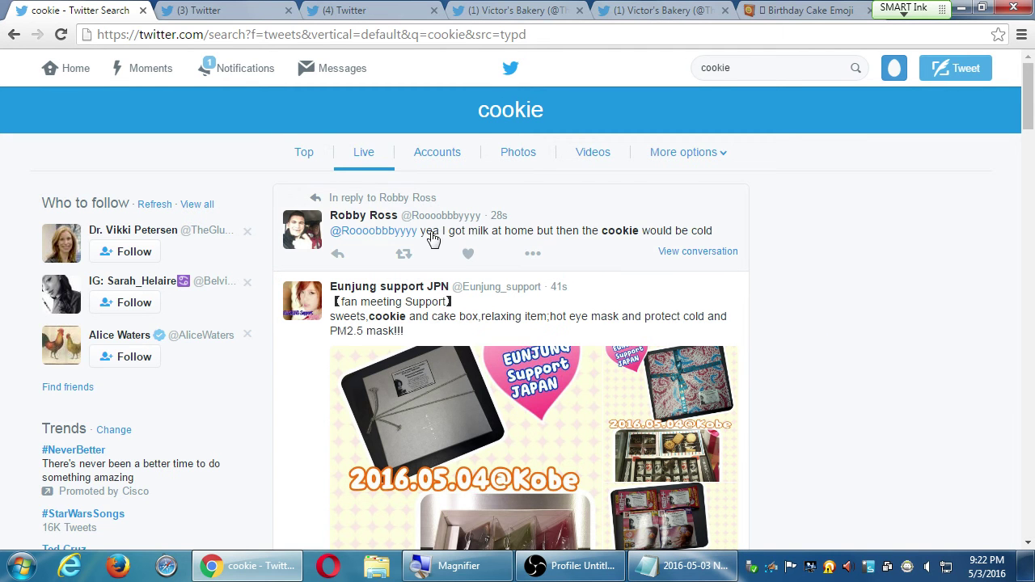
pyautogui.click(370, 218)
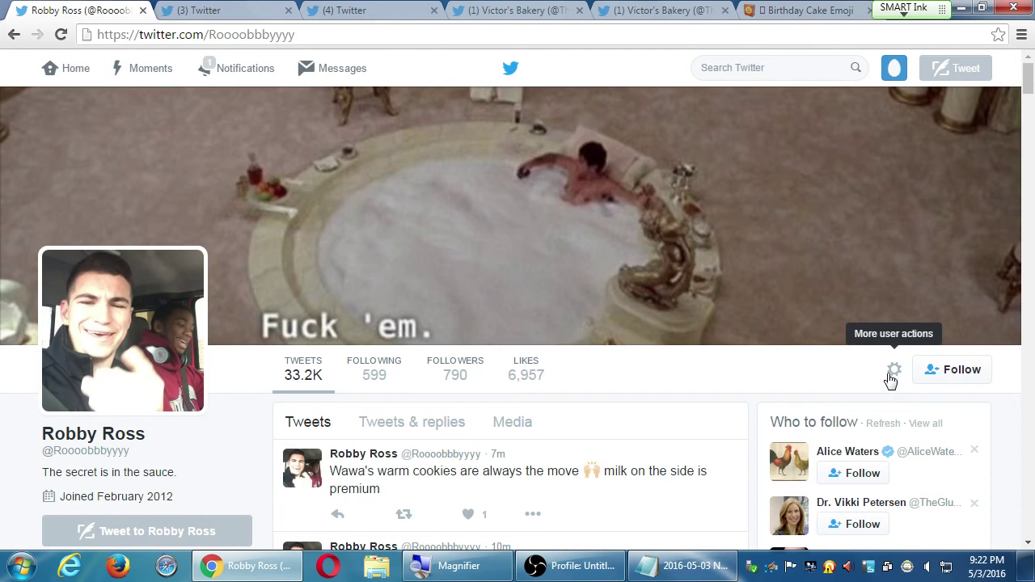
pyautogui.scroll(-3, 904, 412)
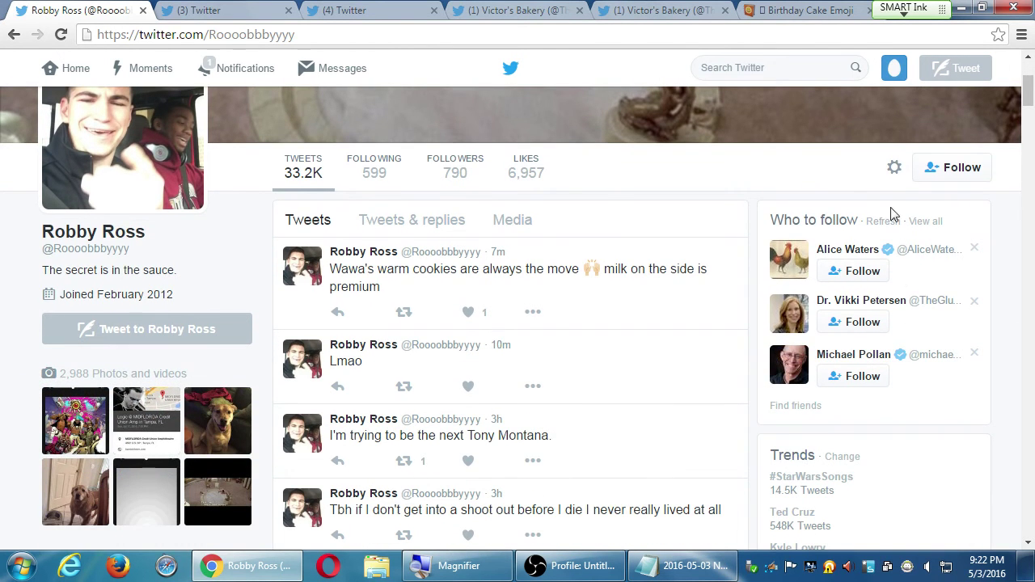
# Create a new list named "Cool People" from the list options on the tweet author's profile, and close the list dialog.
pyautogui.click(896, 170)
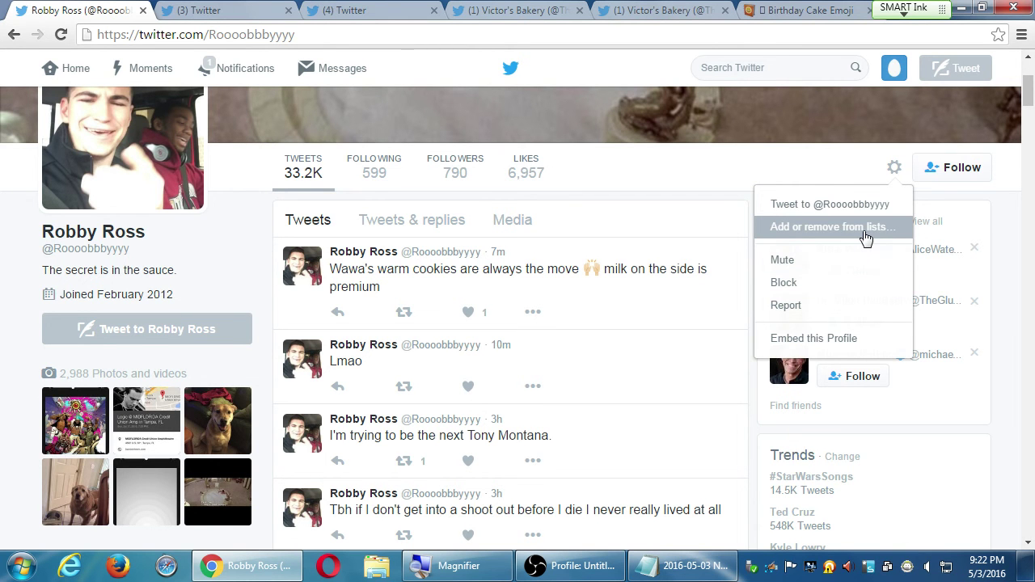
pyautogui.click(834, 227)
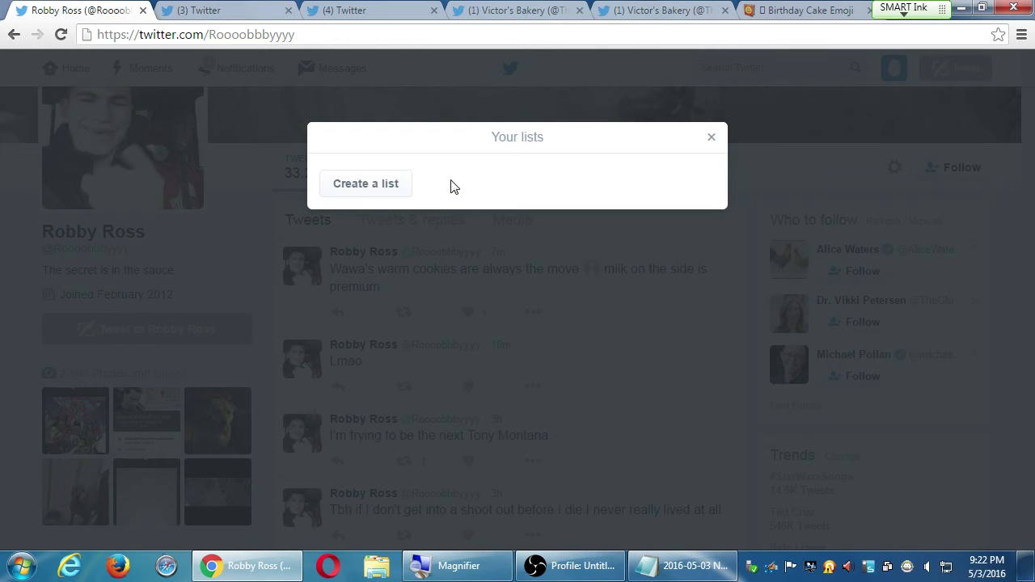
pyautogui.click(406, 192)
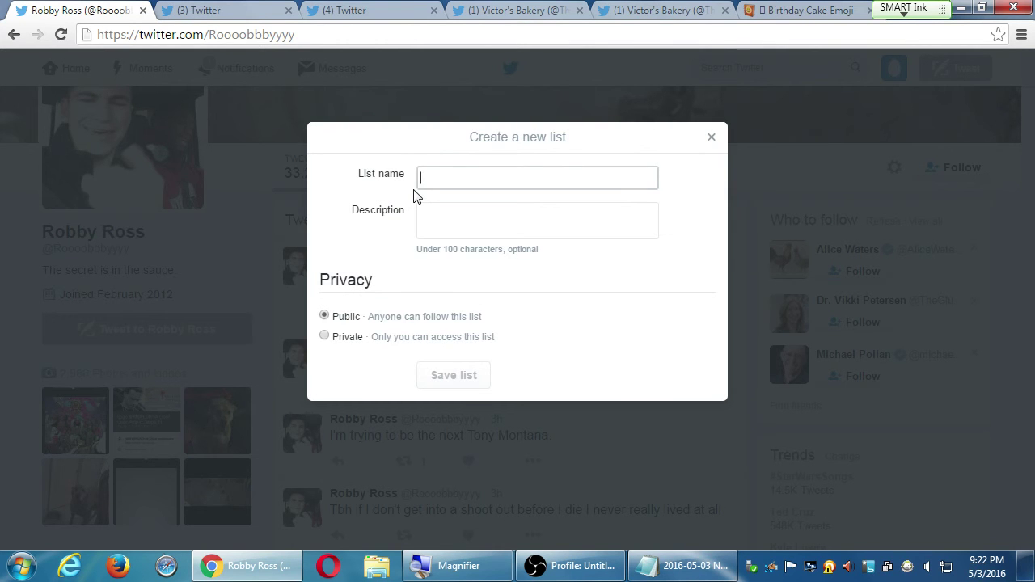
pyautogui.write('Cool People')
pyautogui.click(450, 376)
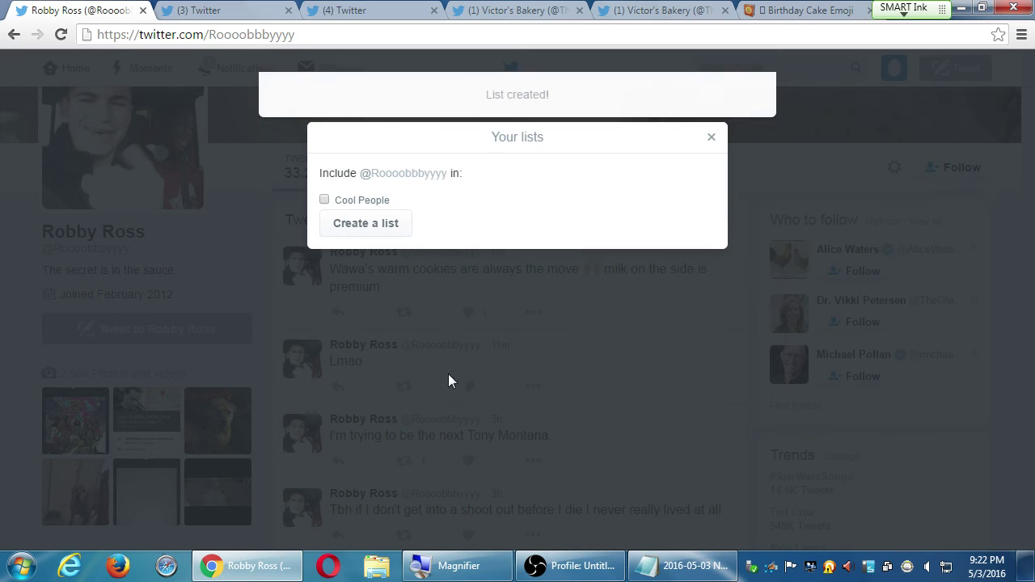
pyautogui.click(711, 138)
# Go to the bakery's own profile, show its lists and open the Cool People list.
pyautogui.click(894, 68)
pyautogui.click(894, 68)
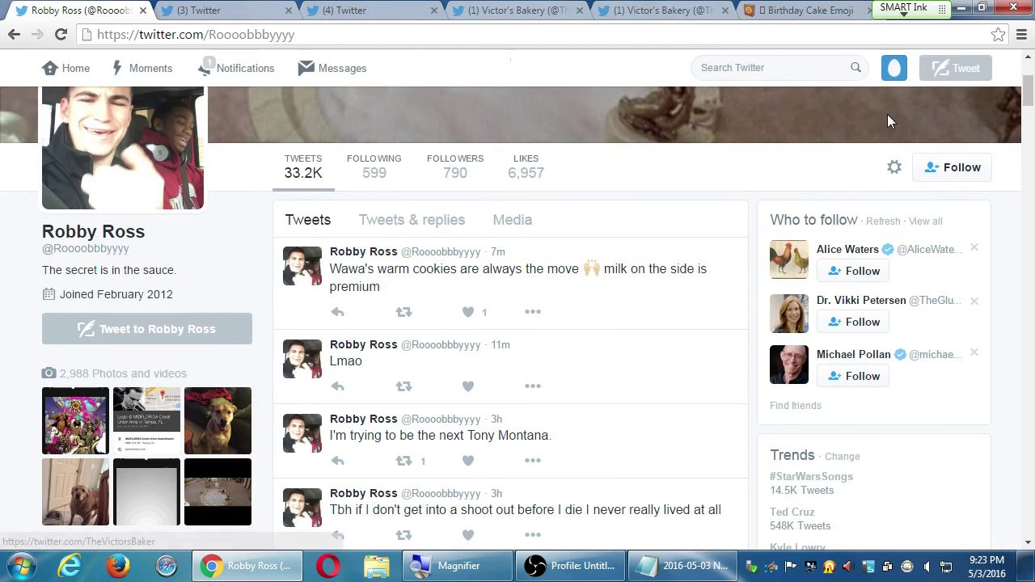
pyautogui.click(894, 68)
pyautogui.click(845, 115)
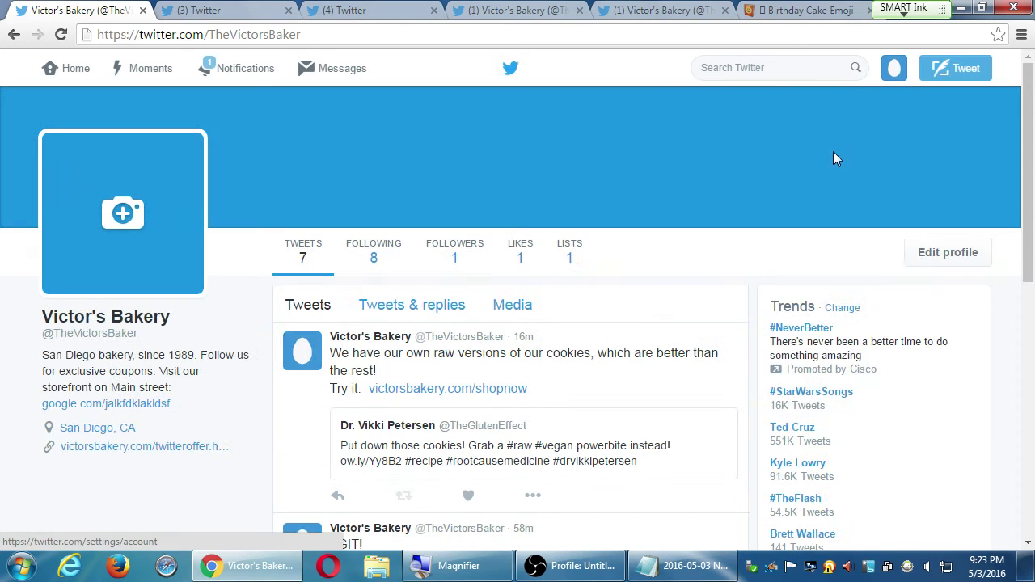
pyautogui.click(892, 71)
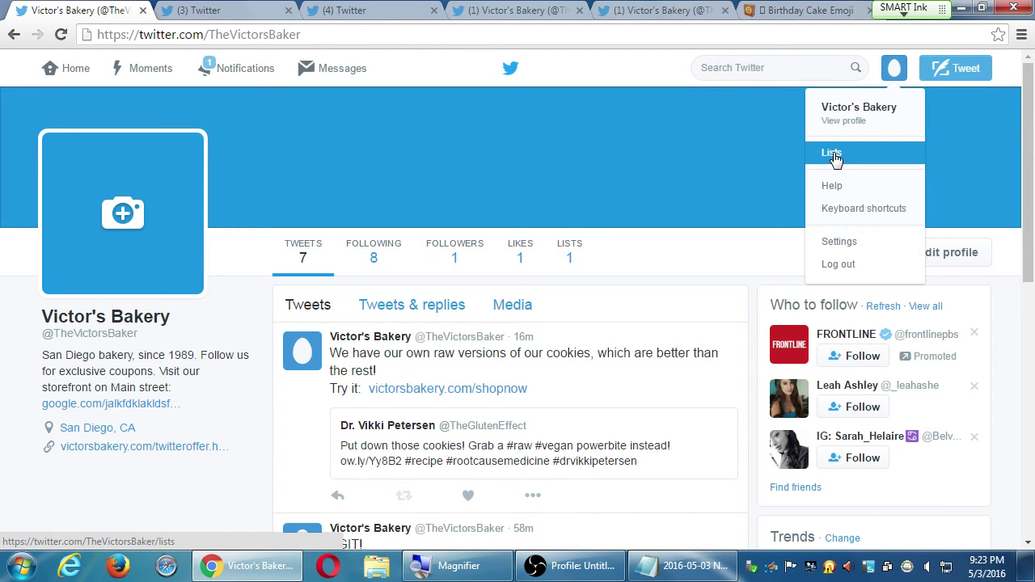
pyautogui.click(834, 155)
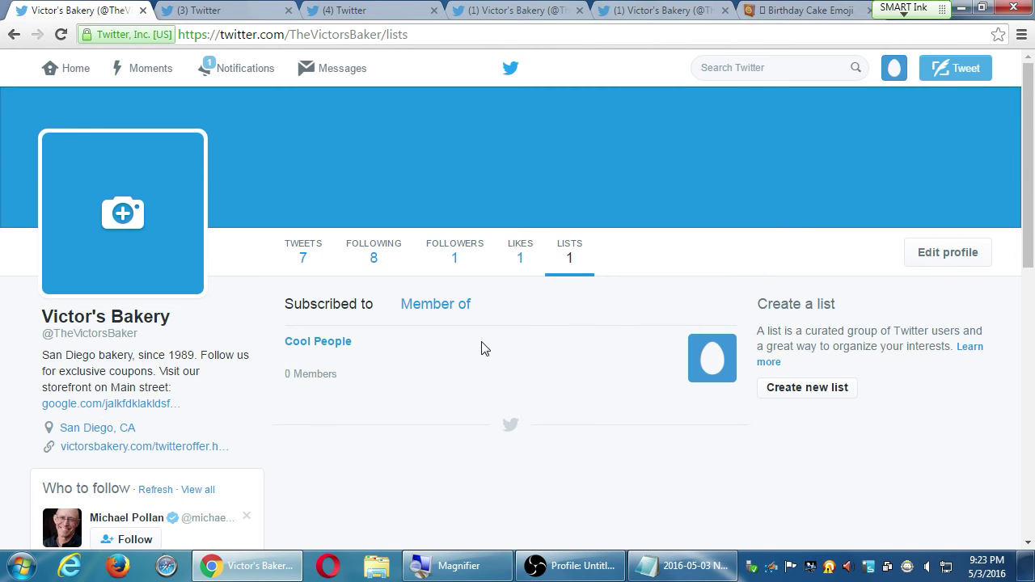
pyautogui.click(330, 343)
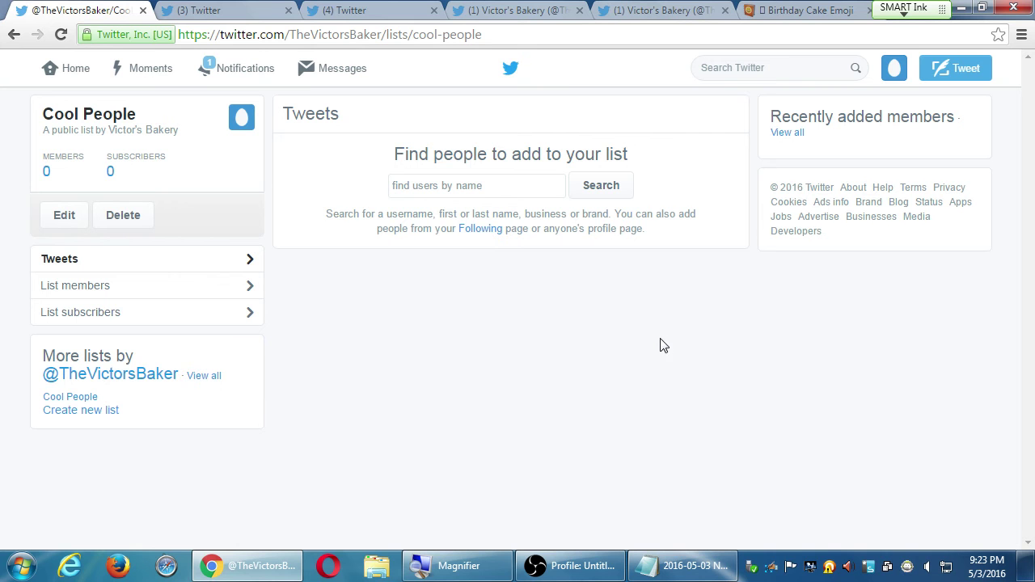
# Go to the home timeline, reopen the Cool People list from the account's lists, and return to the home timeline.
pyautogui.click(71, 81)
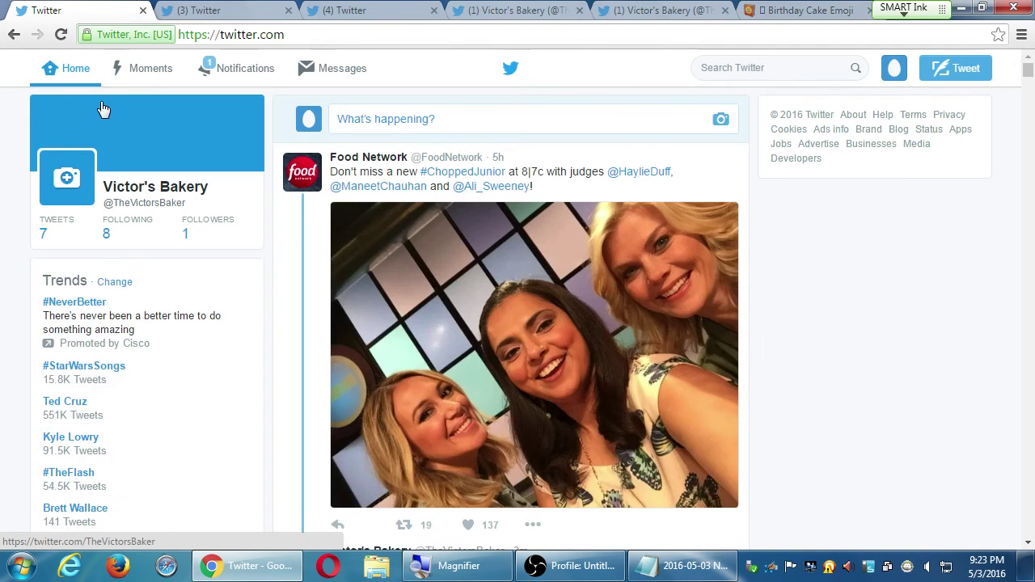
pyautogui.click(895, 68)
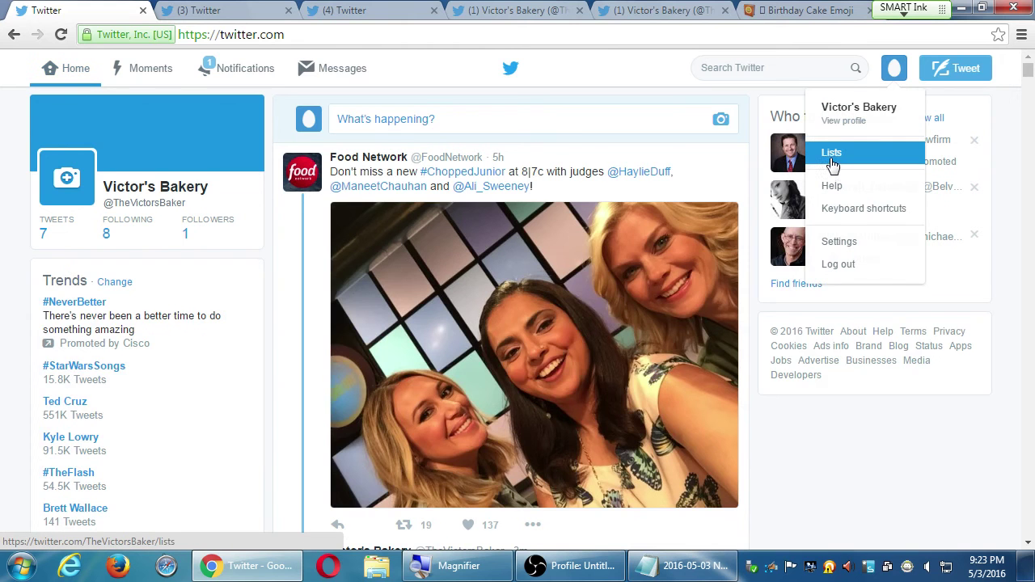
pyautogui.click(832, 166)
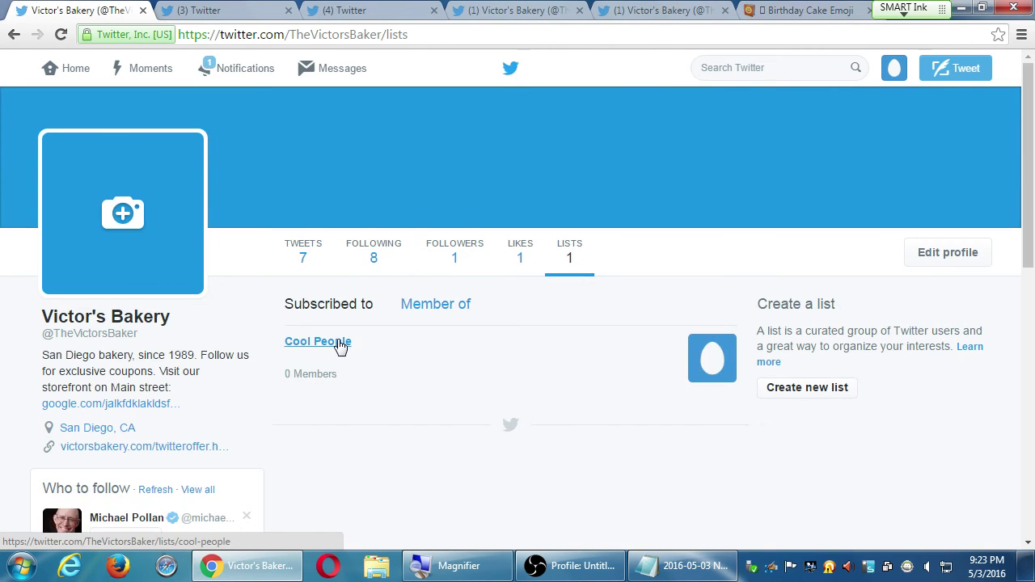
pyautogui.click(340, 345)
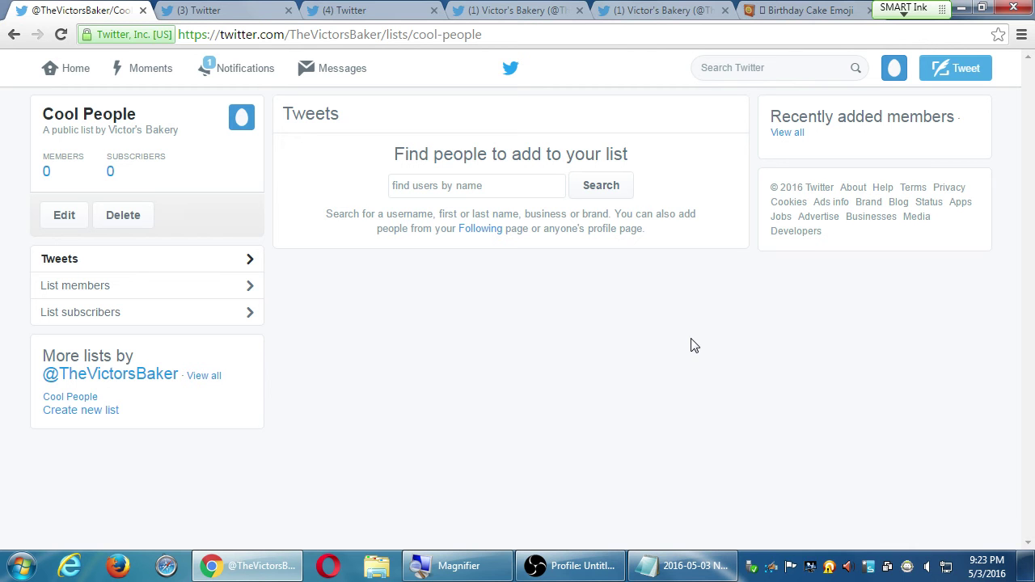
pyautogui.click(49, 69)
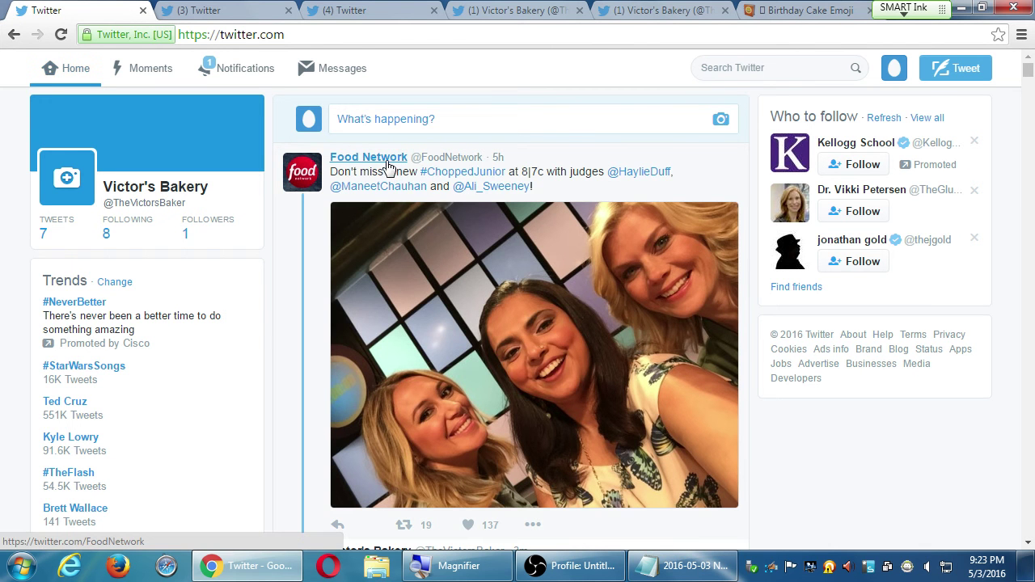
pyautogui.click(427, 165)
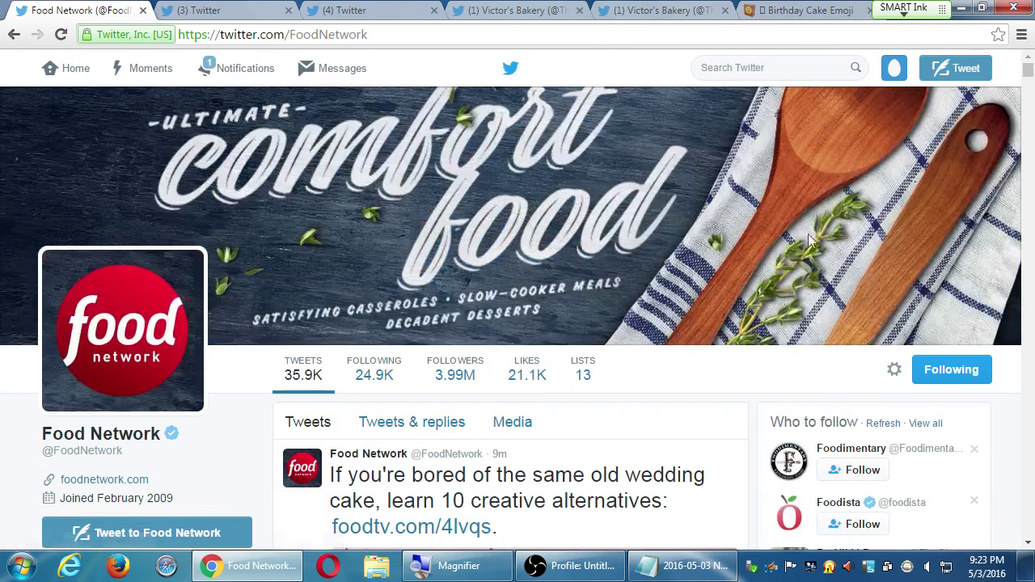
pyautogui.click(895, 368)
pyautogui.scroll(-1, 896, 372)
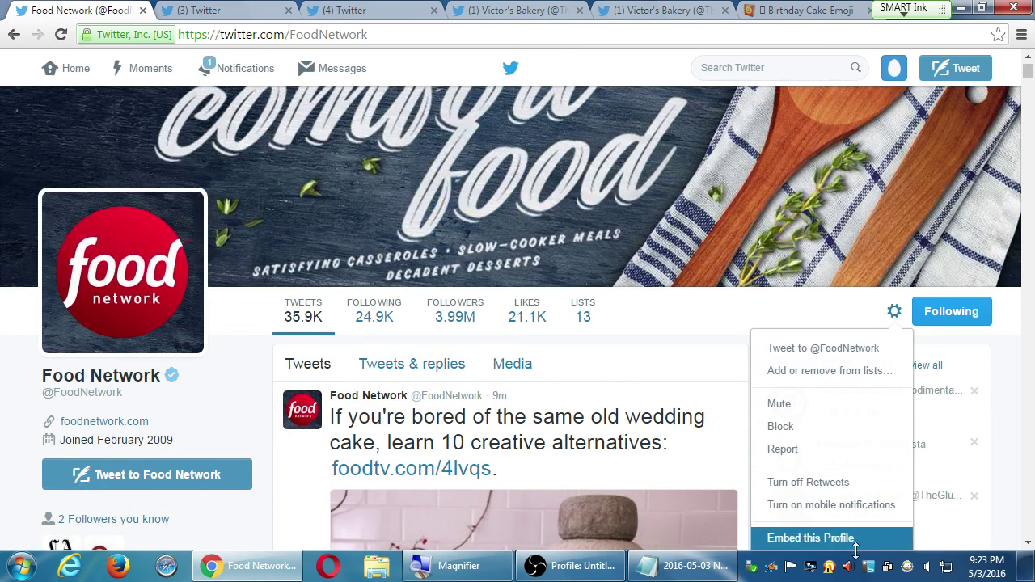
pyautogui.scroll(-2, 809, 505)
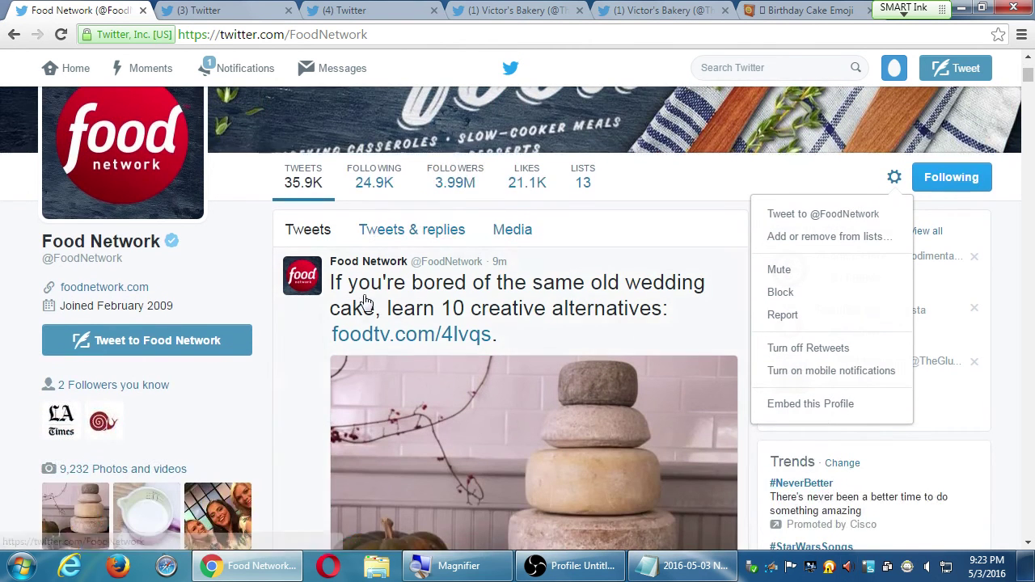
pyautogui.click(585, 185)
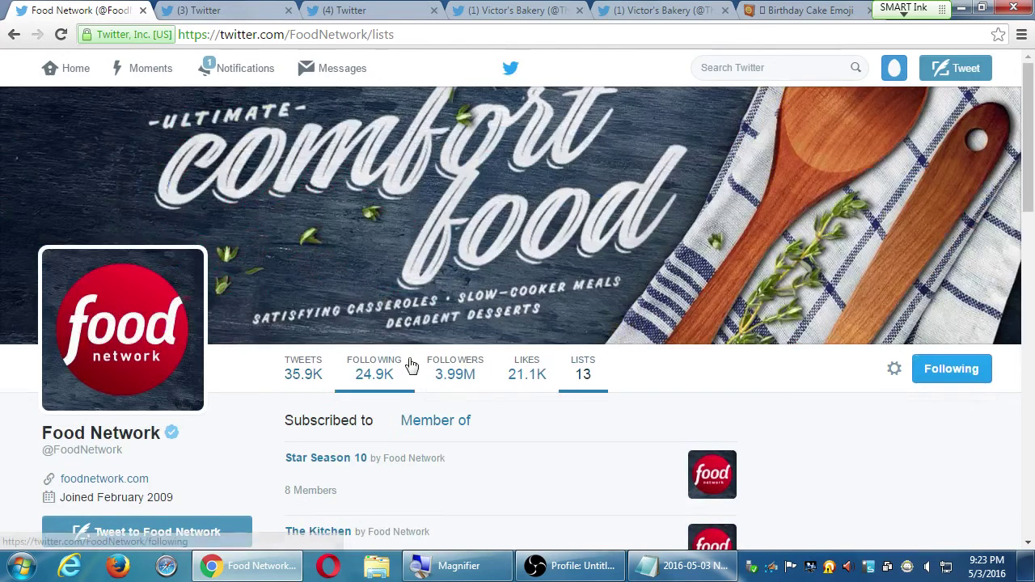
pyautogui.scroll(-2, 389, 365)
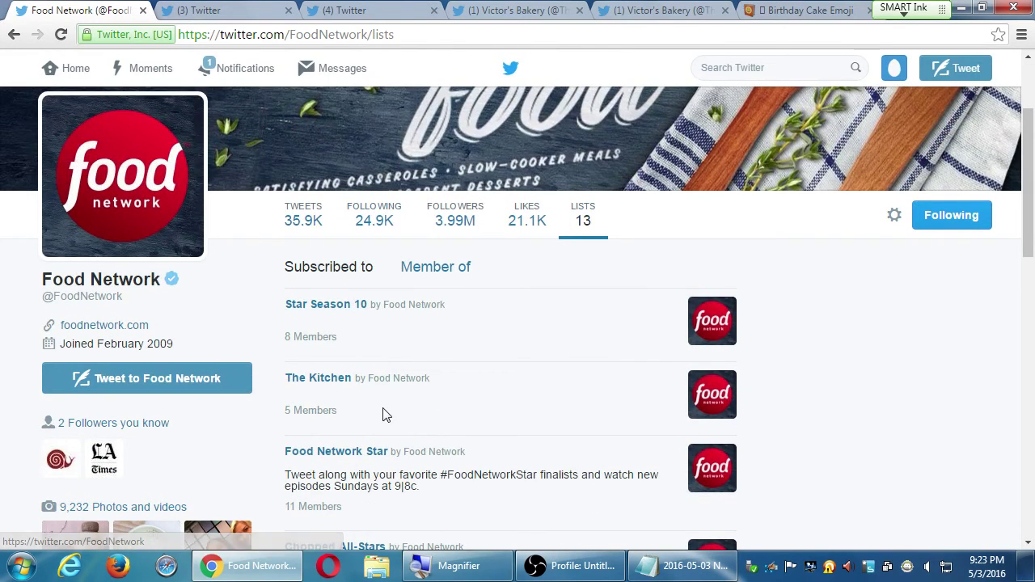
pyautogui.scroll(-1, 386, 414)
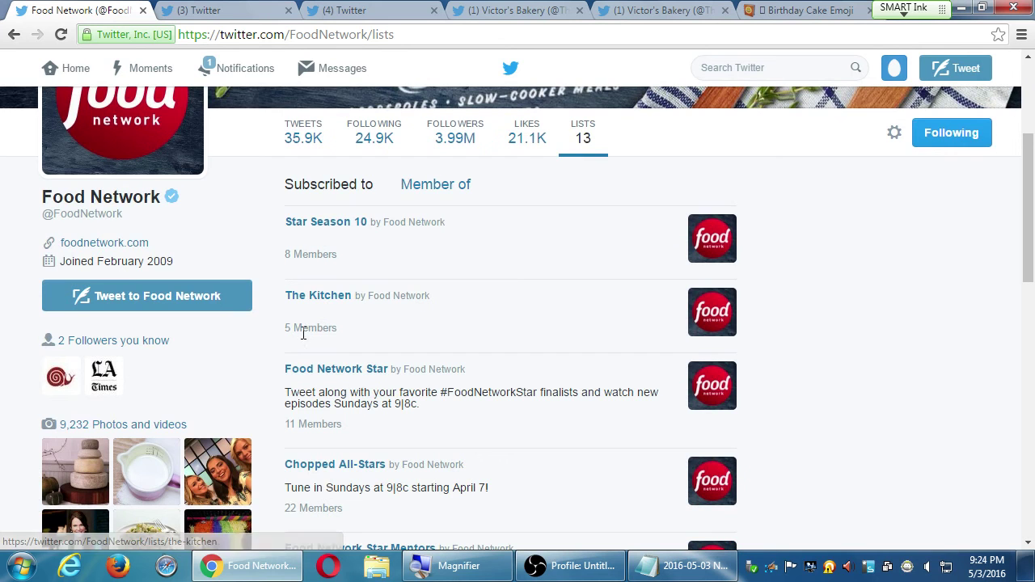
pyautogui.click(324, 304)
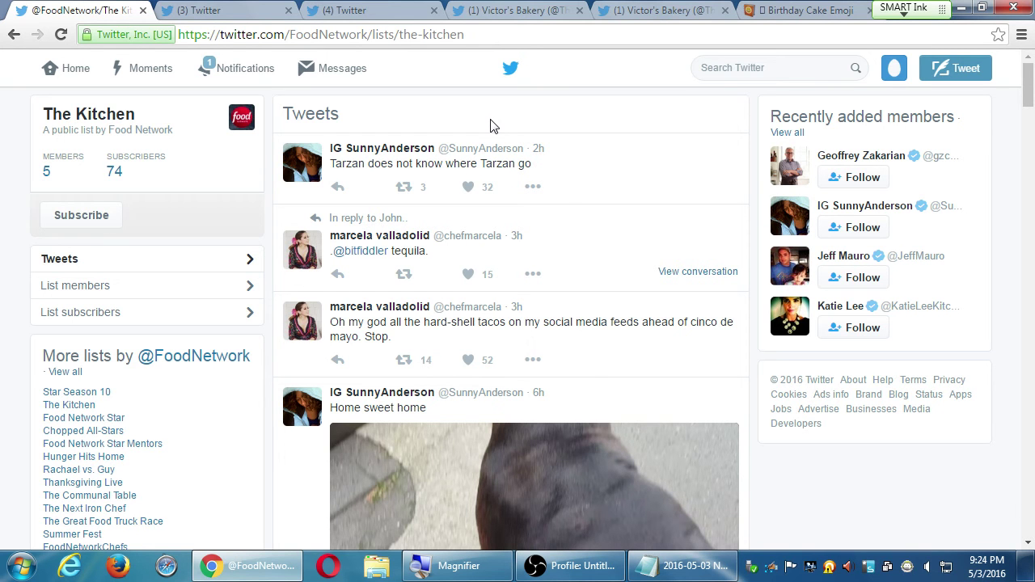
pyautogui.press('Tab')
pyautogui.press('Tab')
pyautogui.press('Tab')
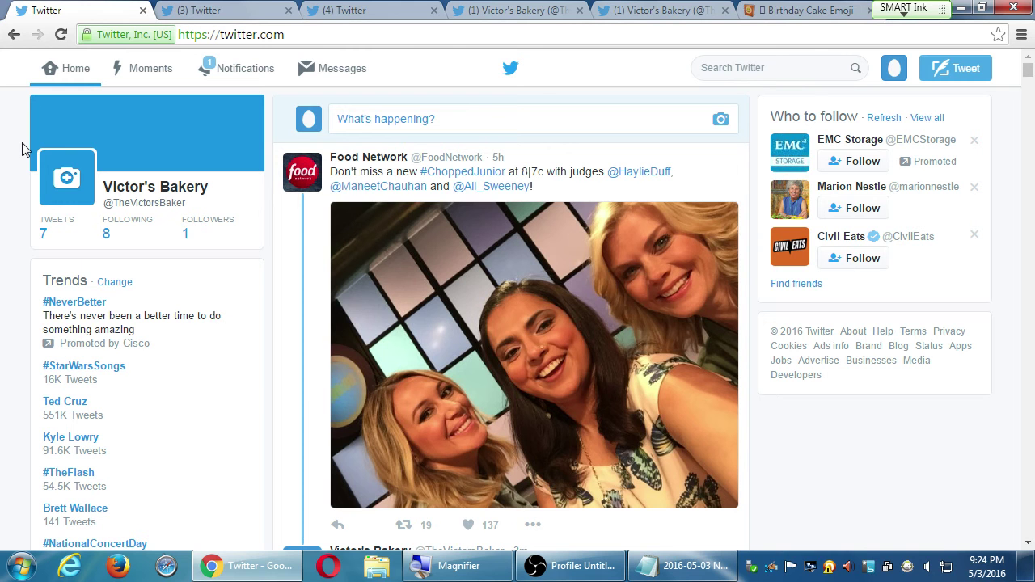
pyautogui.click(635, 172)
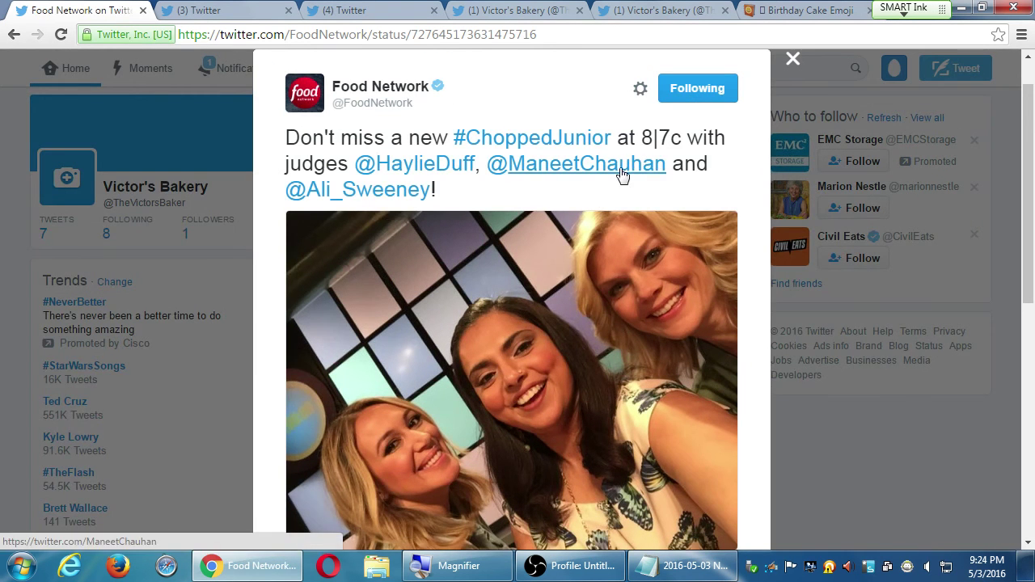
pyautogui.click(619, 172)
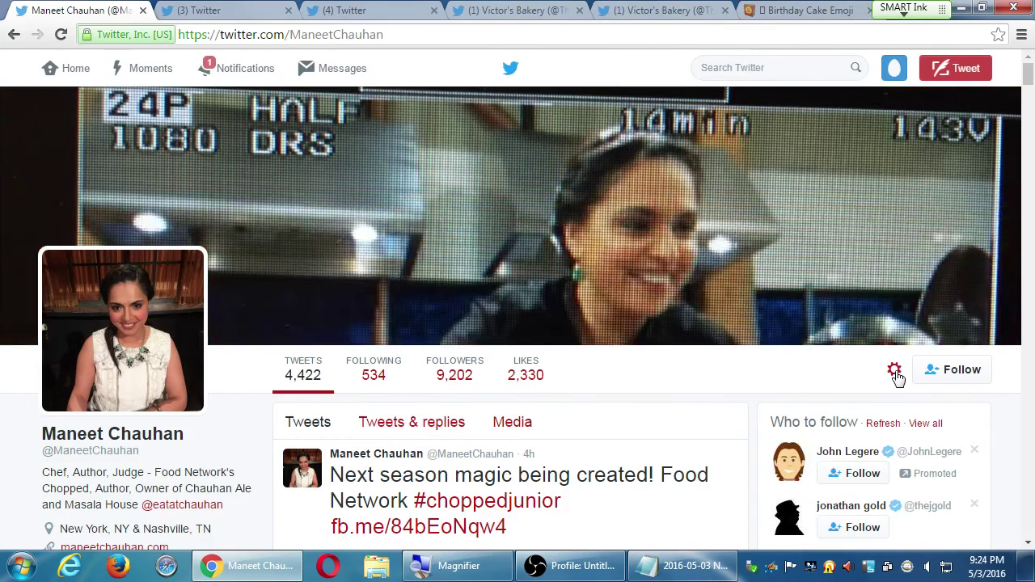
pyautogui.click(895, 371)
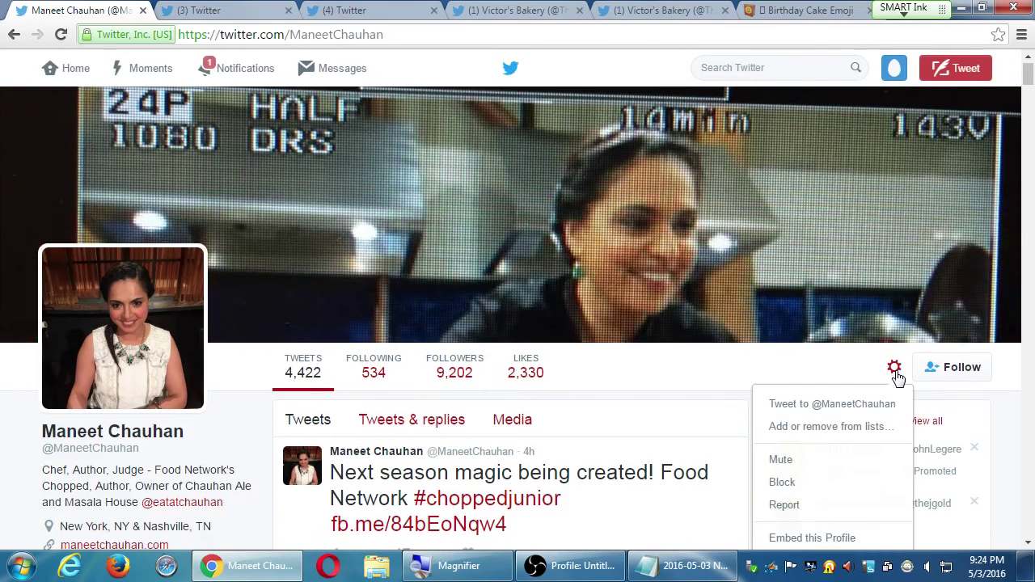
pyautogui.click(848, 428)
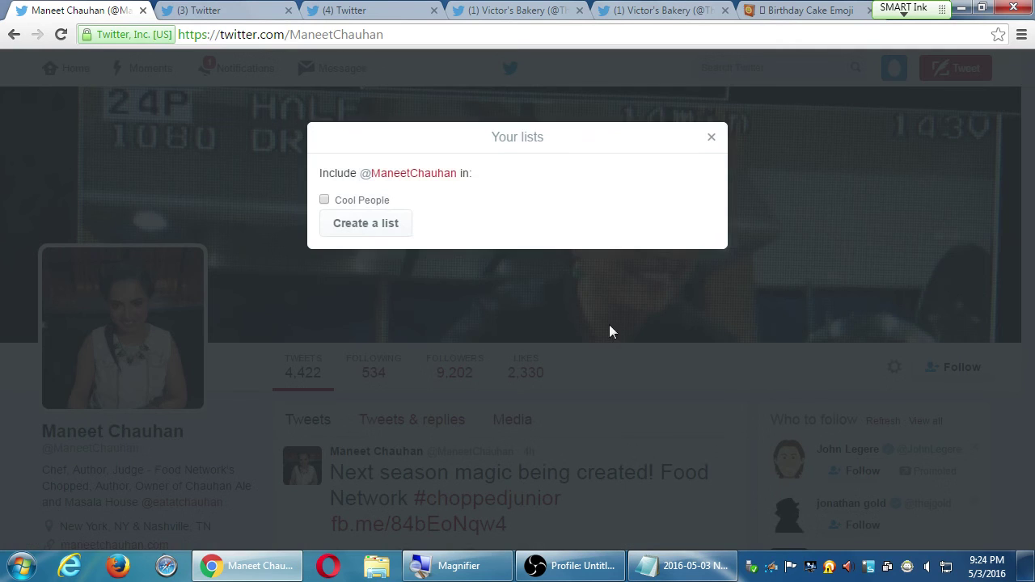
pyautogui.click(393, 232)
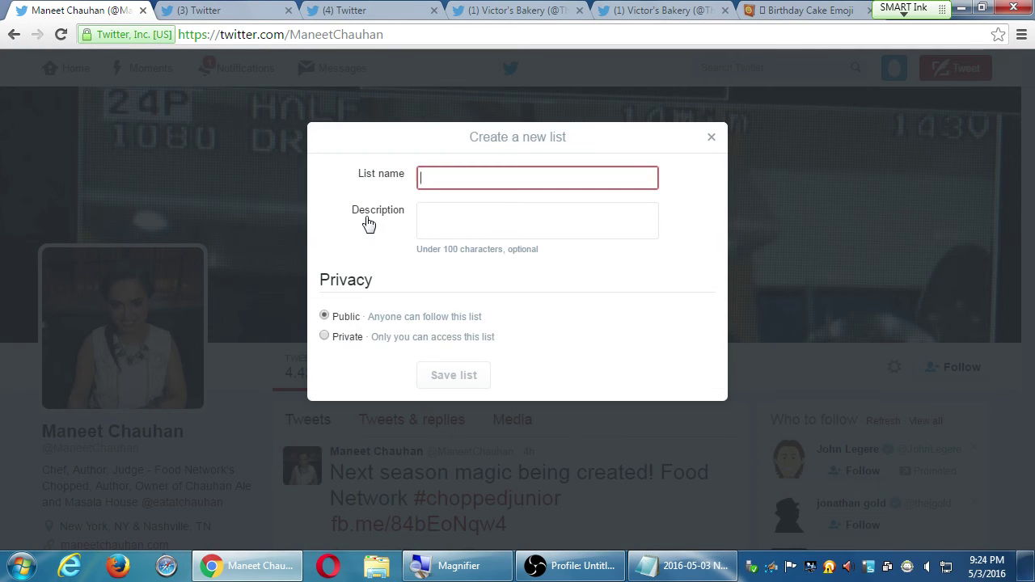
pyautogui.click(344, 340)
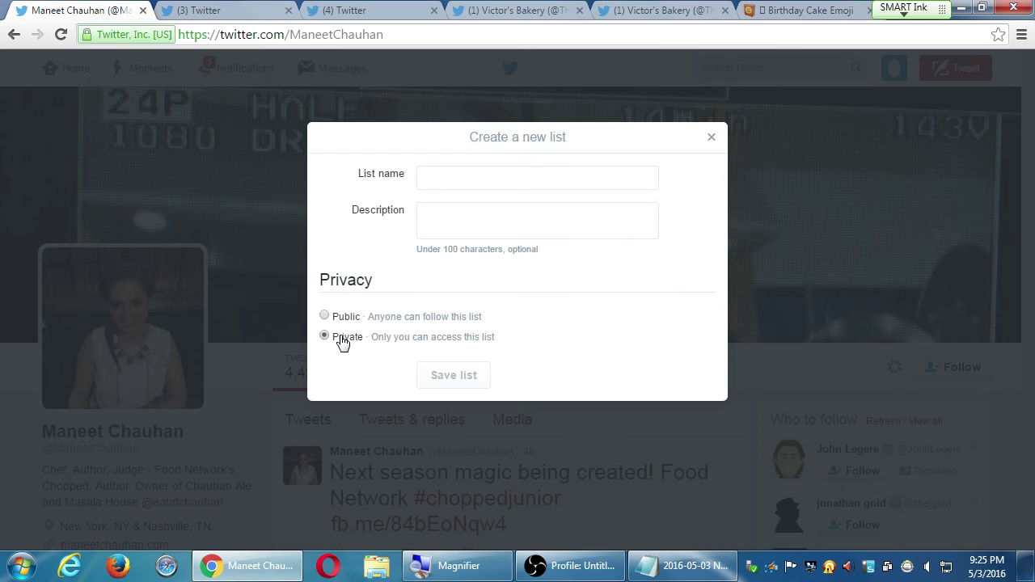
pyautogui.click(228, 194)
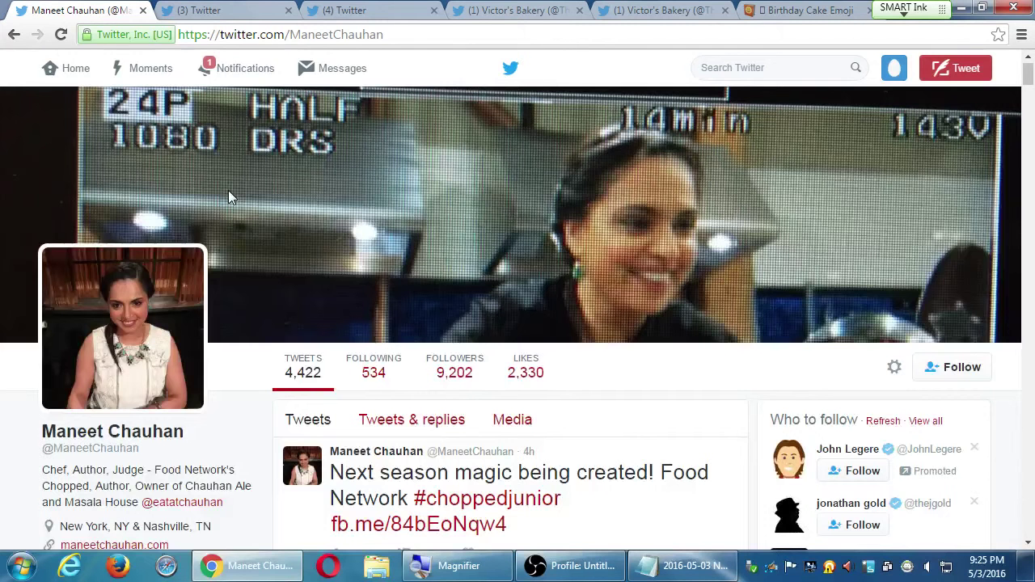
# Return to the home timeline and go to the bakery account's Twitter Analytics at analytics.twitter.com.
pyautogui.click(72, 69)
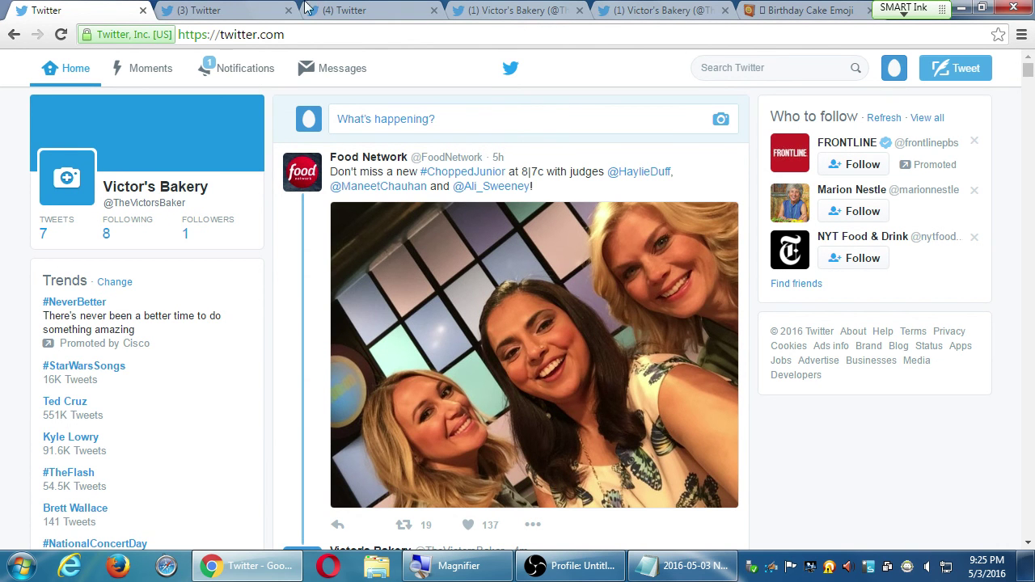
pyautogui.click(894, 71)
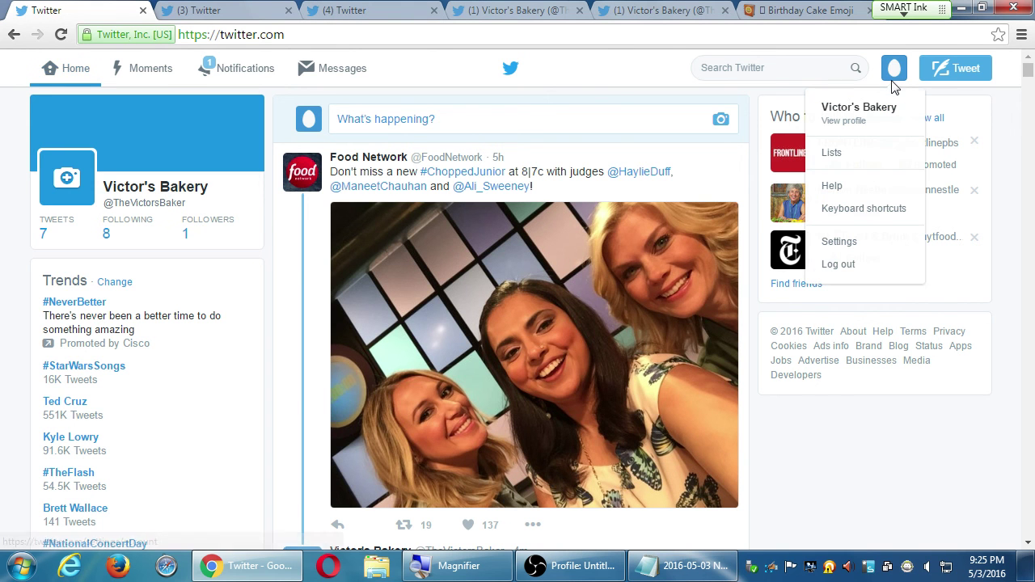
pyautogui.click(309, 36)
pyautogui.doubleClick(307, 38)
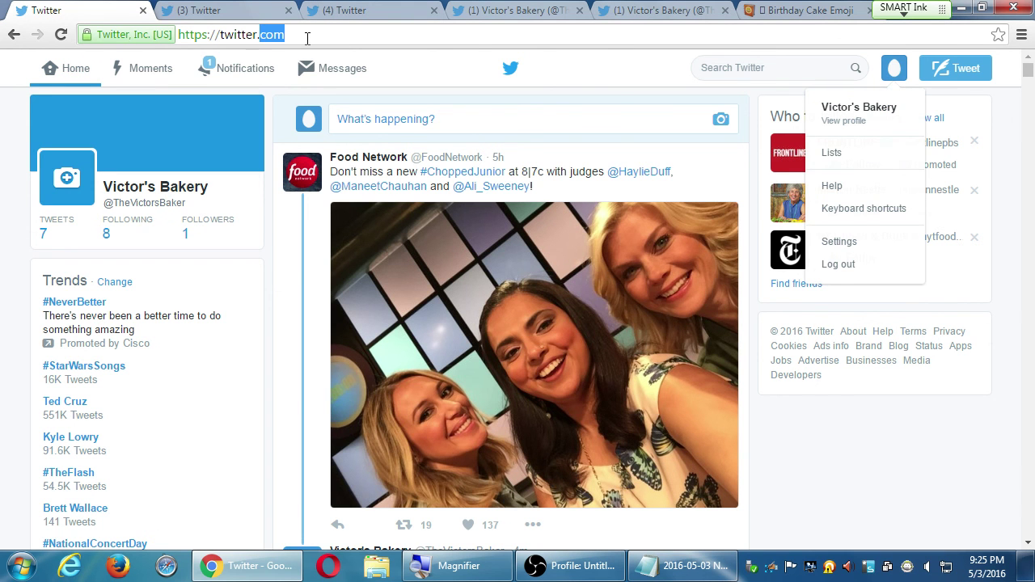
pyautogui.press('Left')
pyautogui.press('Left')
pyautogui.press('Left')
pyautogui.press('Left')
pyautogui.write('an')
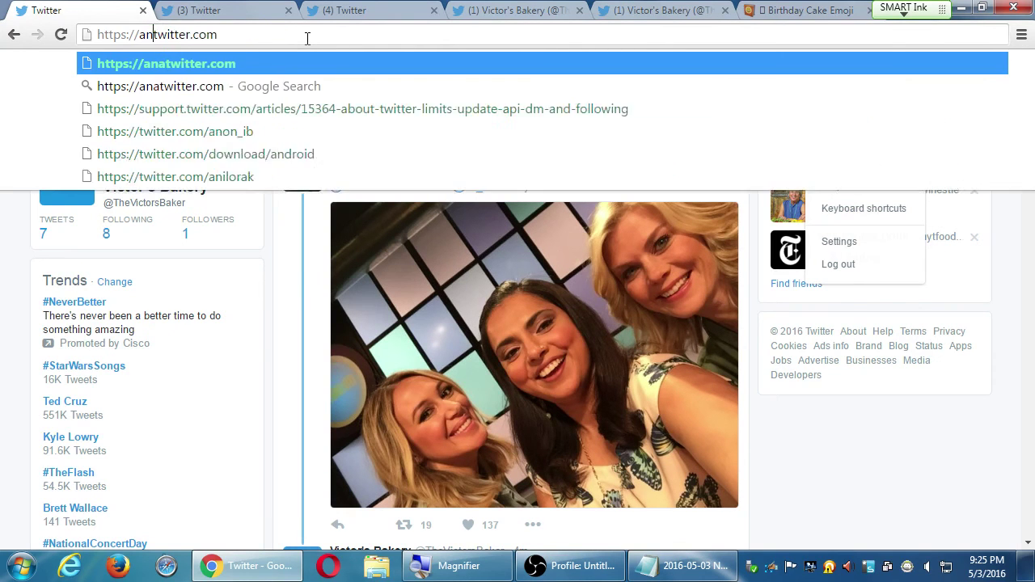
pyautogui.write('alytics.')
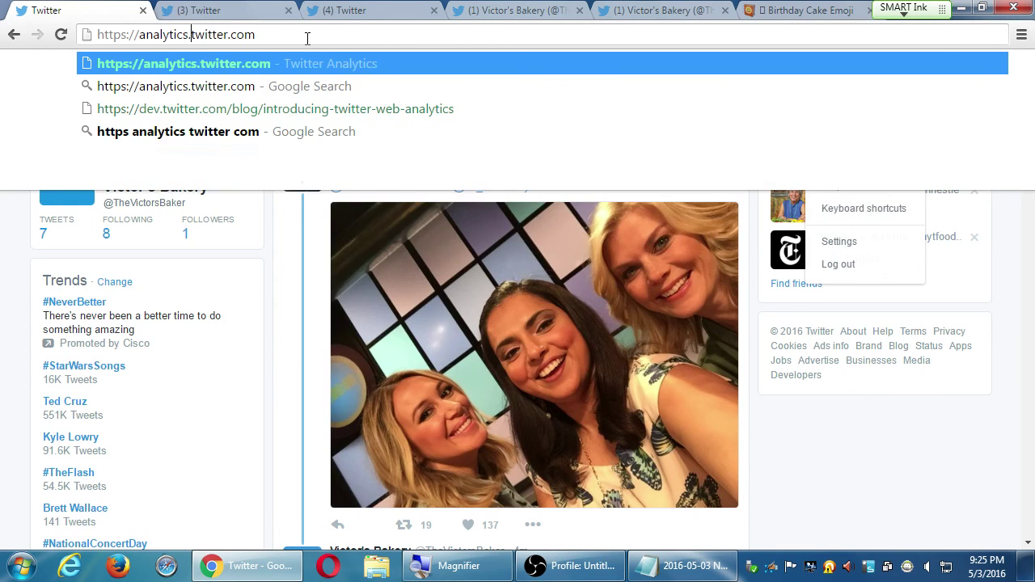
pyautogui.press('Return')
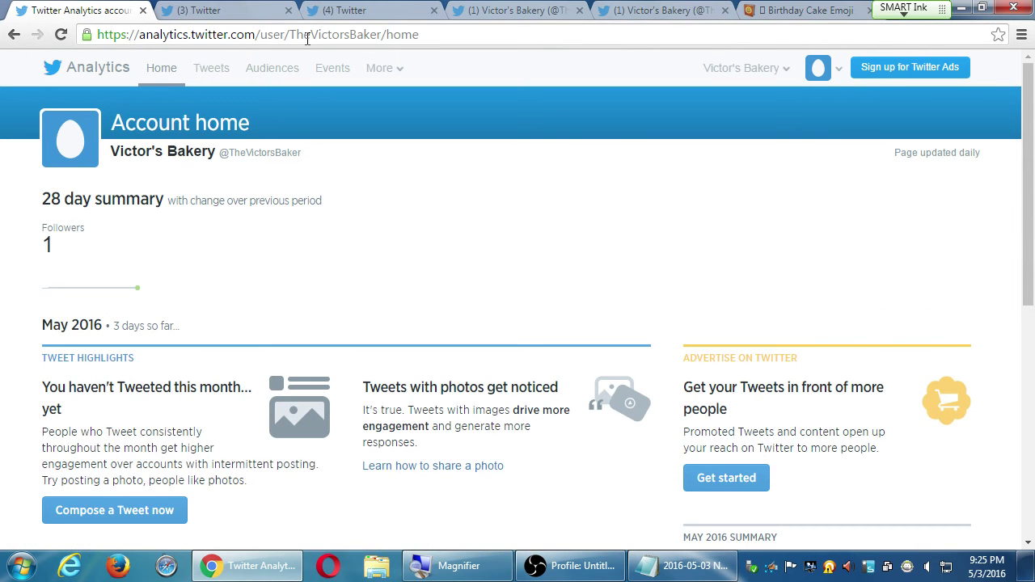
# Examine the additional analytics options, the 28 day summary and the May 2016 highlights, and reload the analytics home page.
pyautogui.click(393, 71)
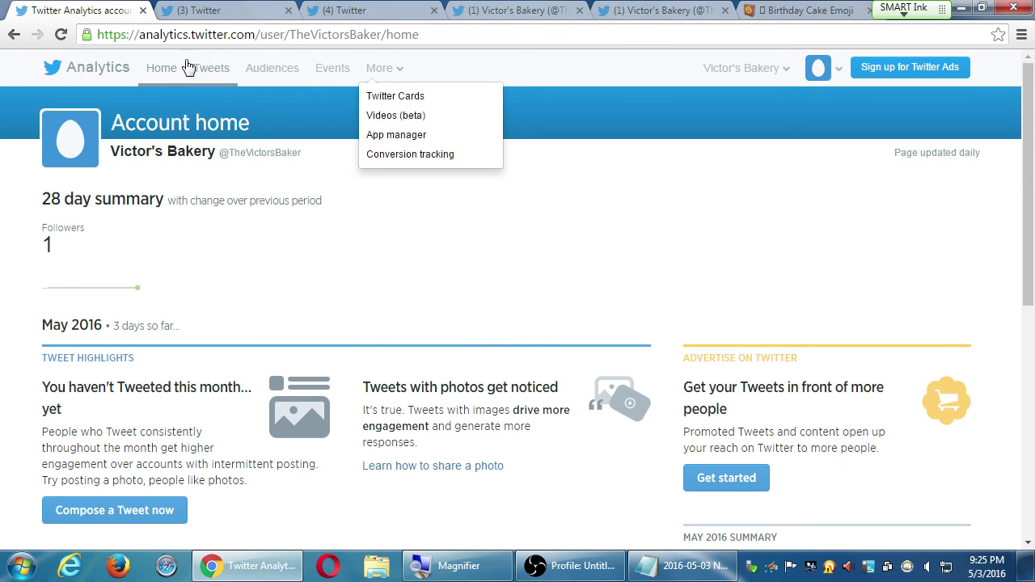
pyautogui.scroll(-2, 327, 222)
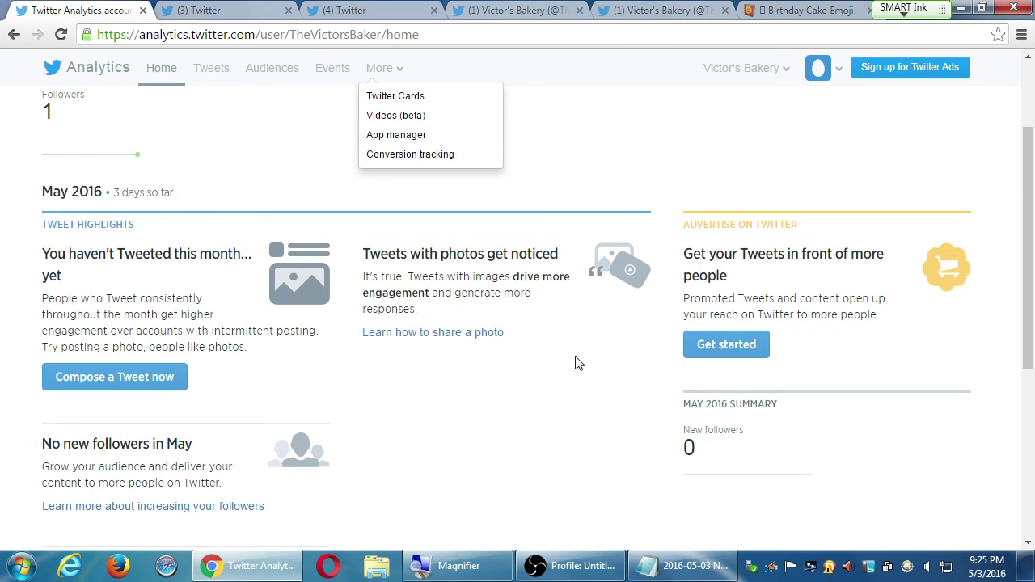
pyautogui.scroll(-3, 594, 363)
pyautogui.scroll(5, 596, 364)
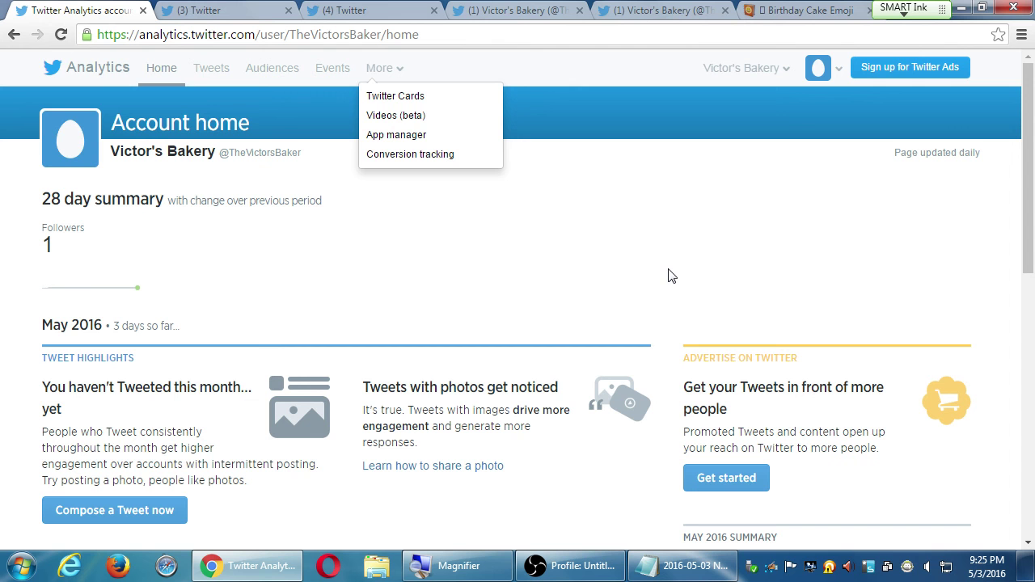
pyautogui.click(100, 68)
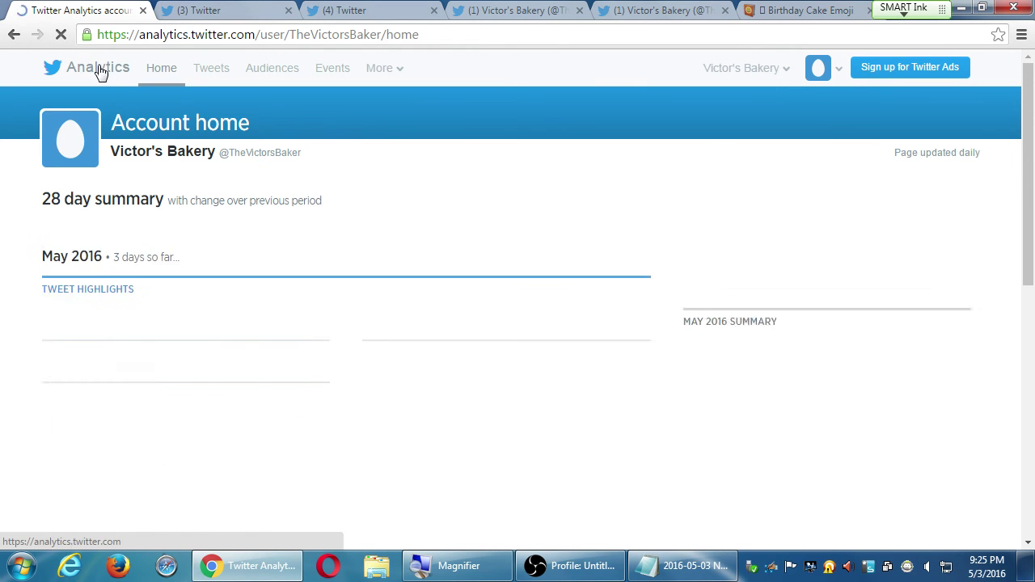
# Switch to the next open Twitter page and show the bakery account's notifications.
pyautogui.click(197, 11)
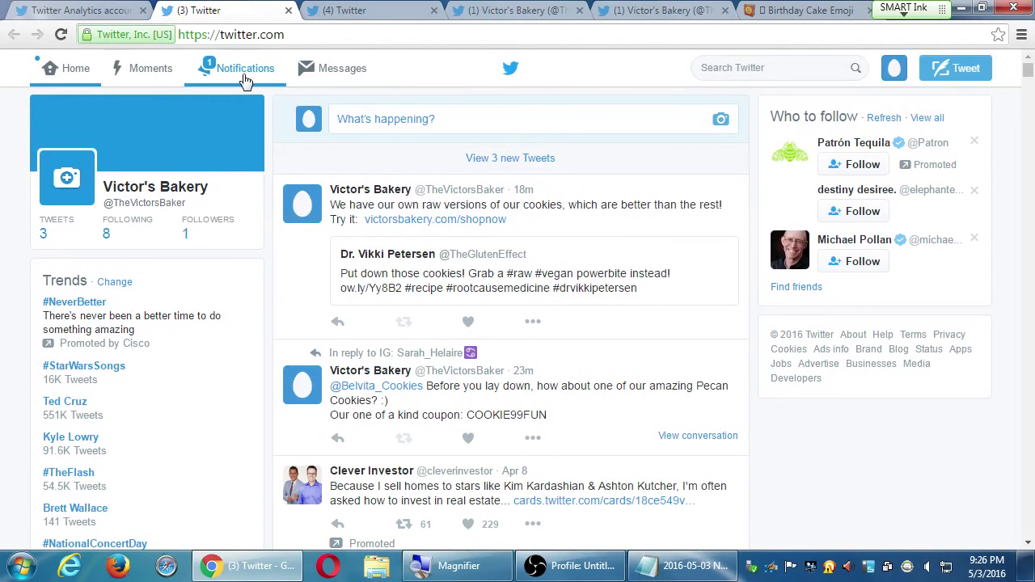
pyautogui.click(485, 145)
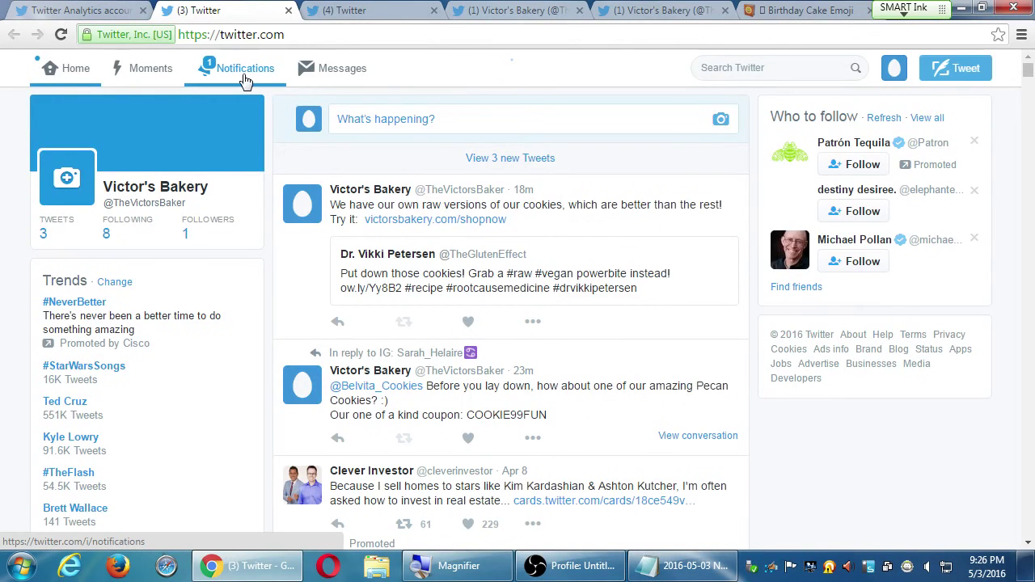
pyautogui.click(246, 78)
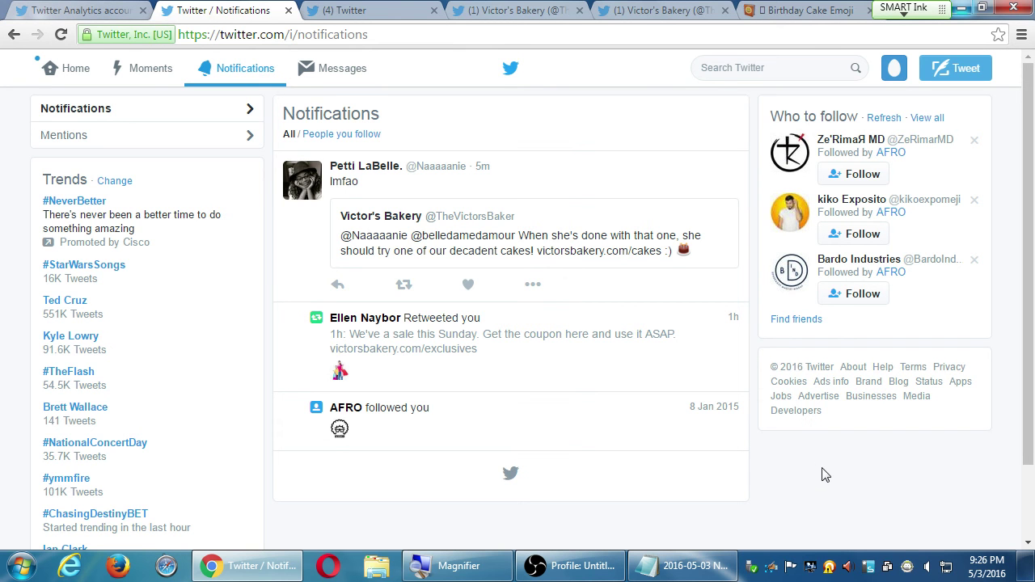
pyautogui.click(569, 566)
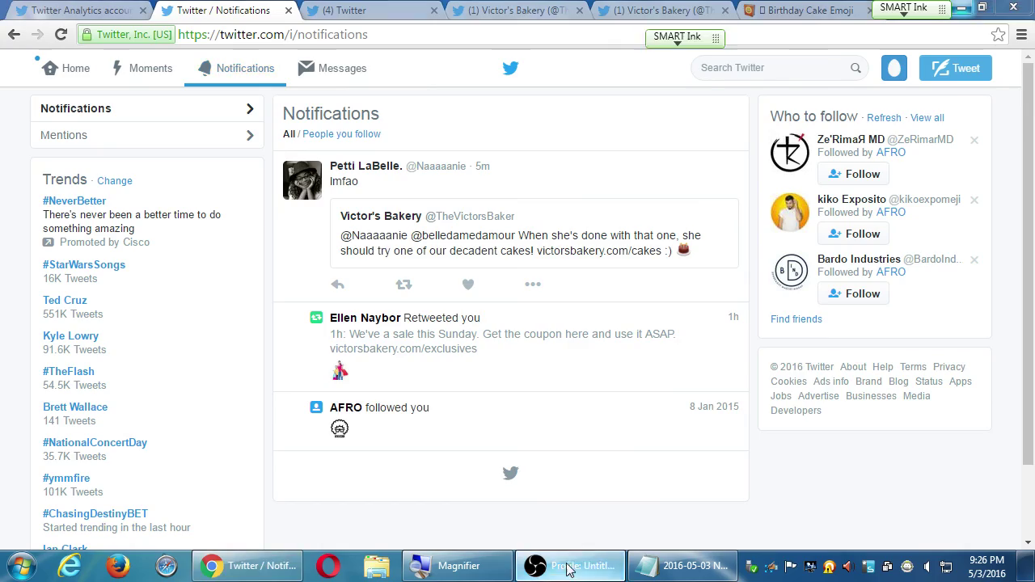